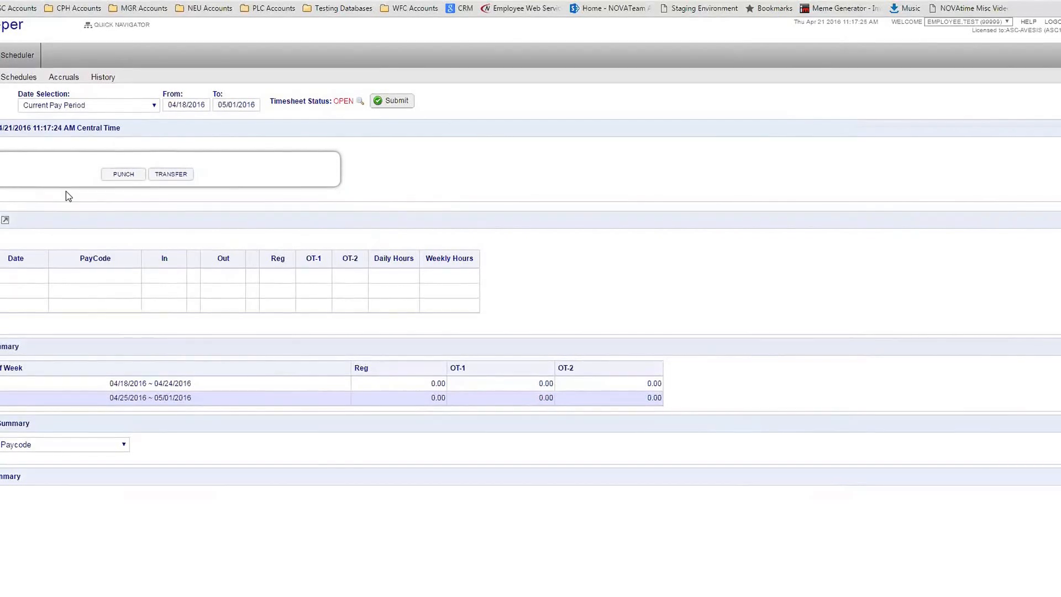
Punch in at 11:17 AM under WORK HOURS for Thursday 04/21/2016
left_click(131, 175)
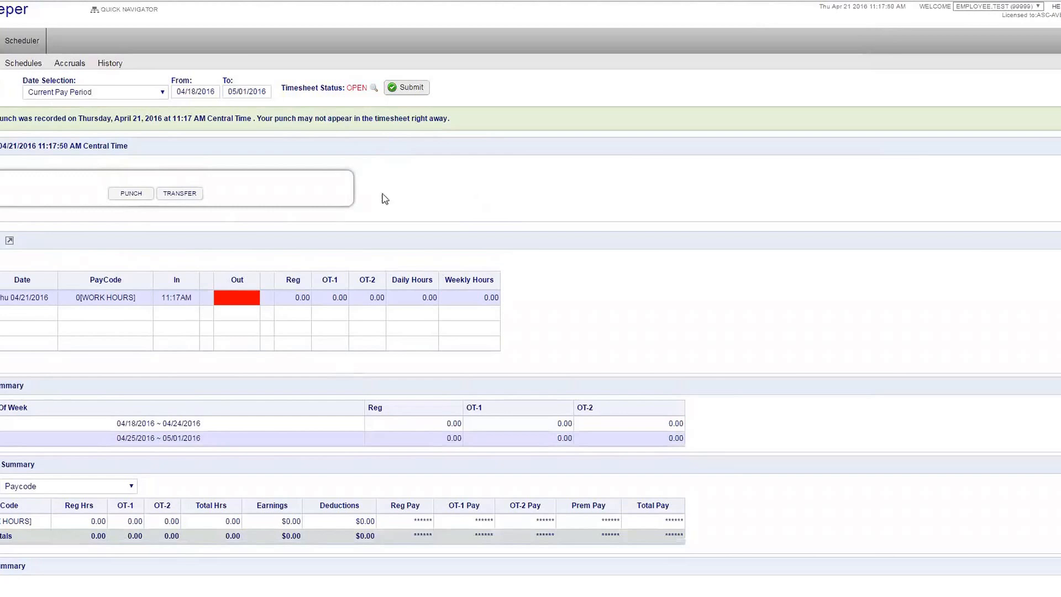
left_click(145, 197)
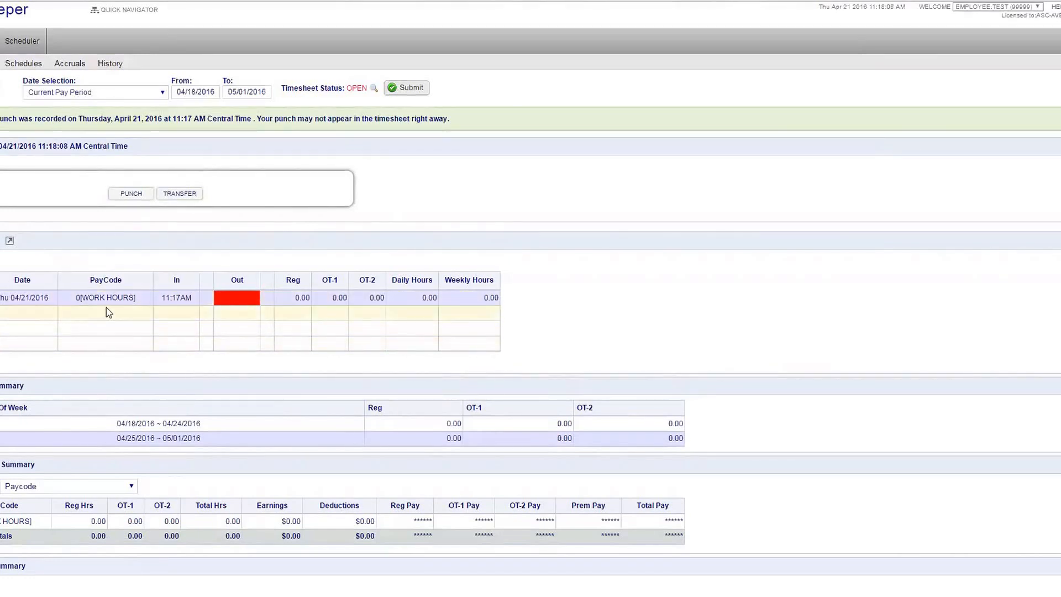
left_click_drag(160, 297, 199, 304)
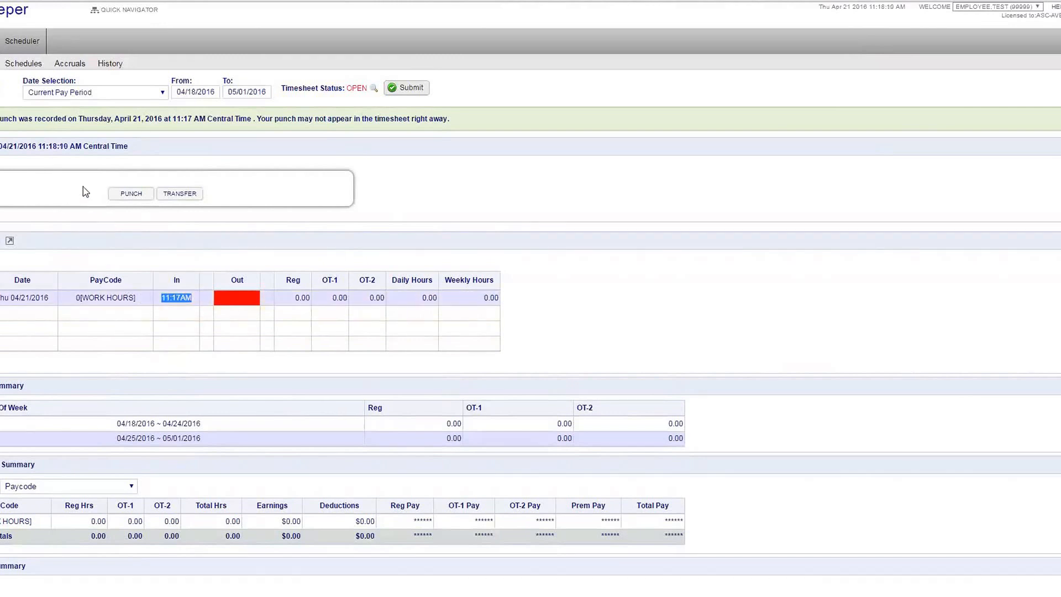
left_click(611, 289)
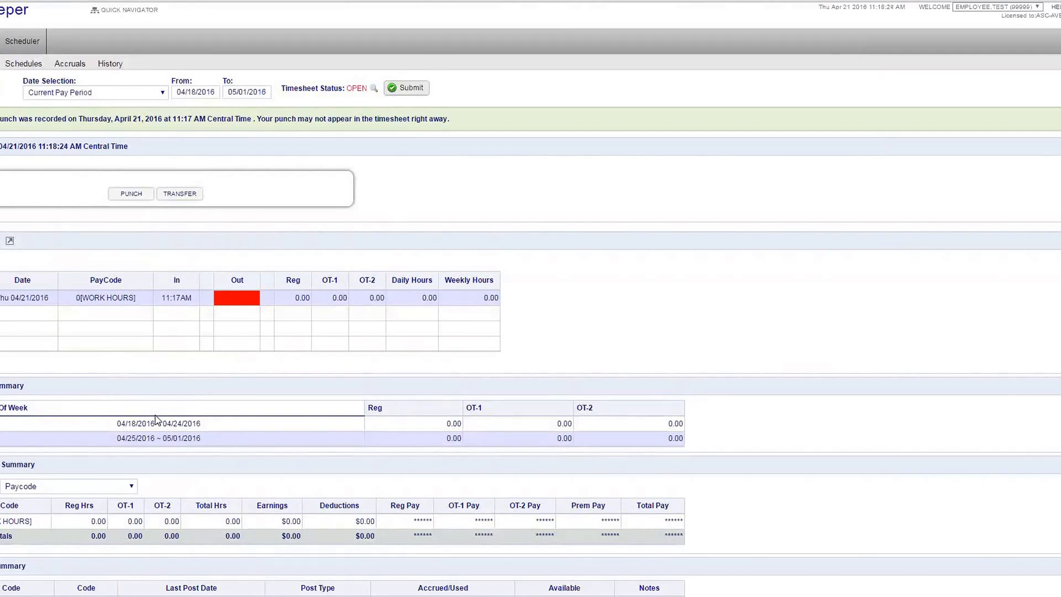
left_click_drag(127, 423, 182, 430)
left_click_drag(442, 429, 451, 425)
left_click_drag(548, 423, 580, 425)
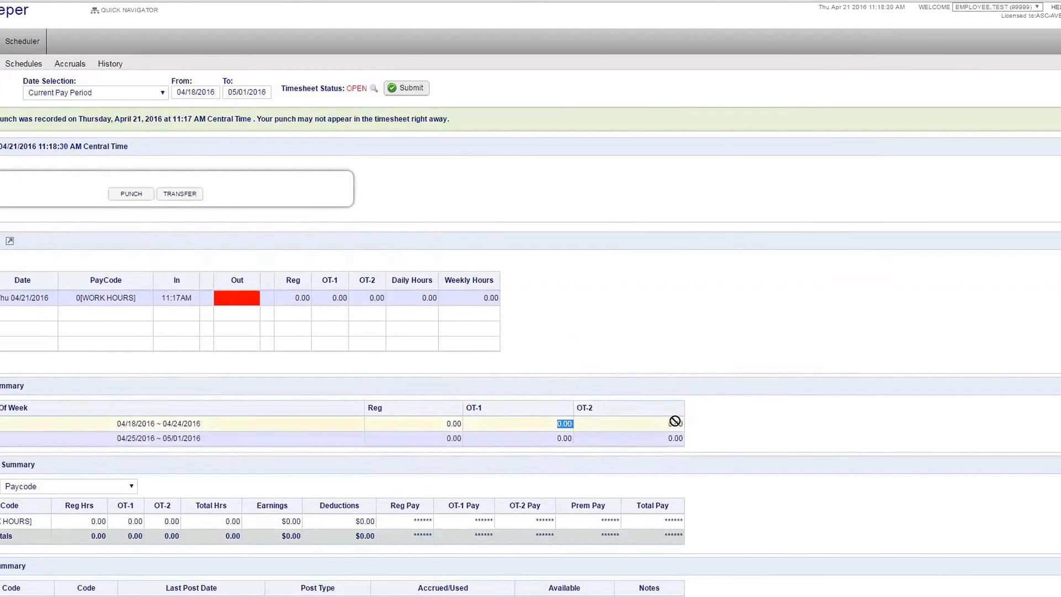
left_click(736, 414)
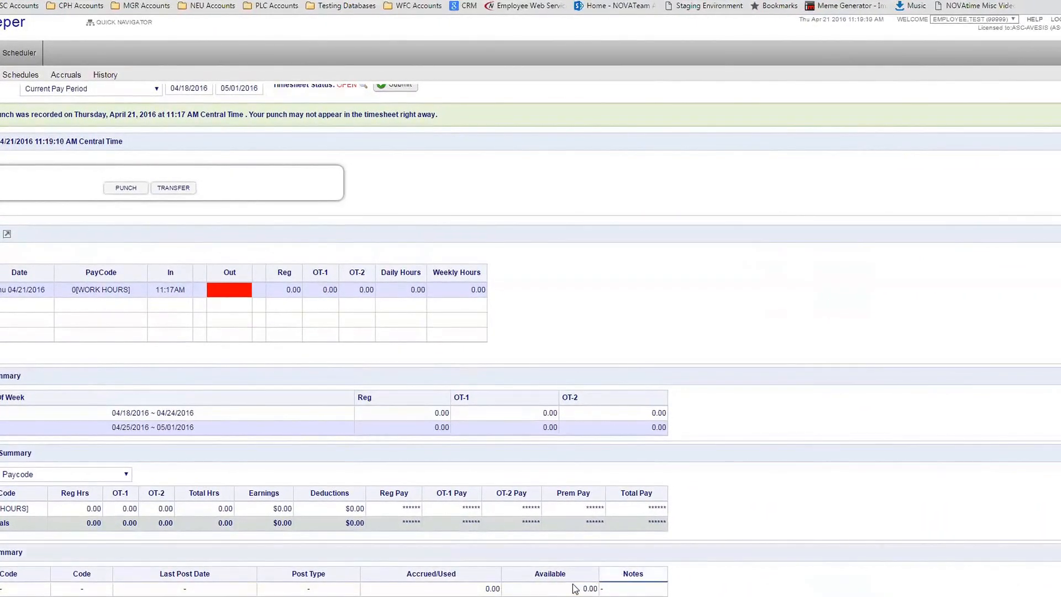
left_click_drag(580, 589, 602, 588)
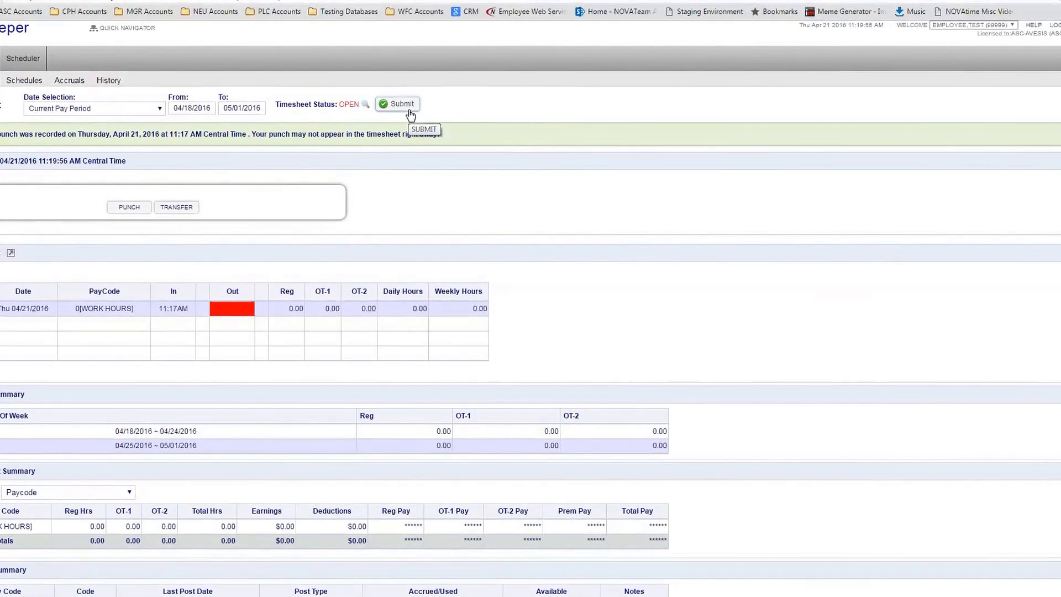
Submit the timesheet and highlight its new SUBMIT status
left_click(409, 111)
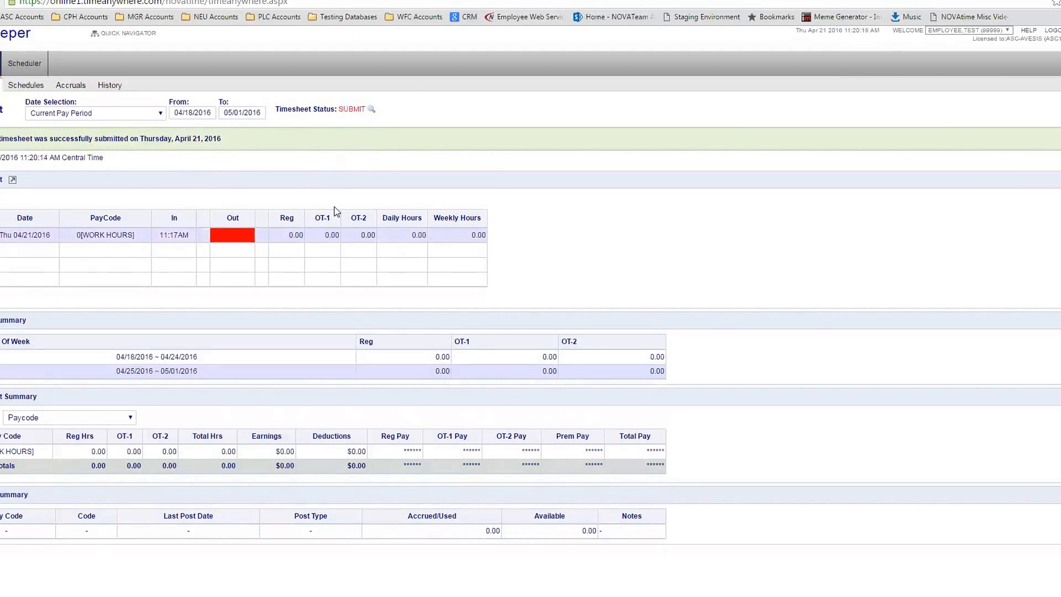
left_click_drag(335, 109, 379, 111)
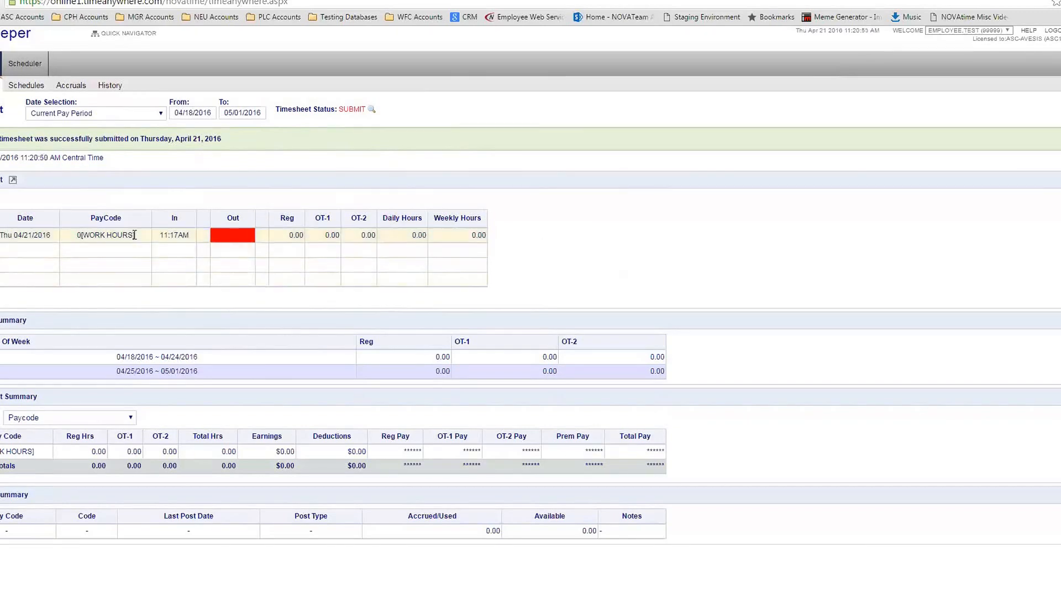
Keep Current Pay Period and show the Schedules page for 04/18/2016–05/01/2016
left_click(95, 114)
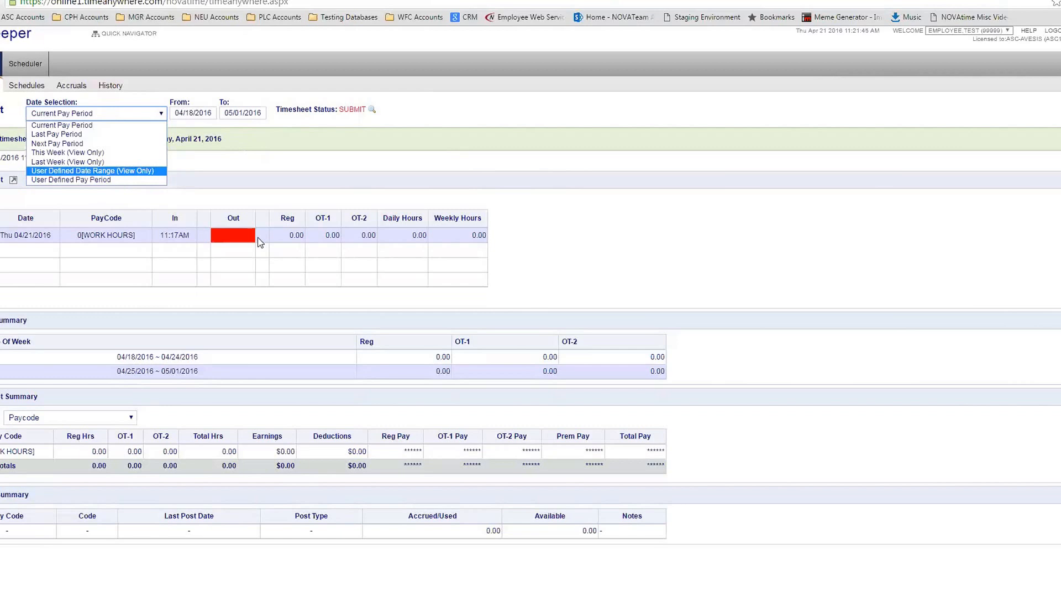
left_click(799, 281)
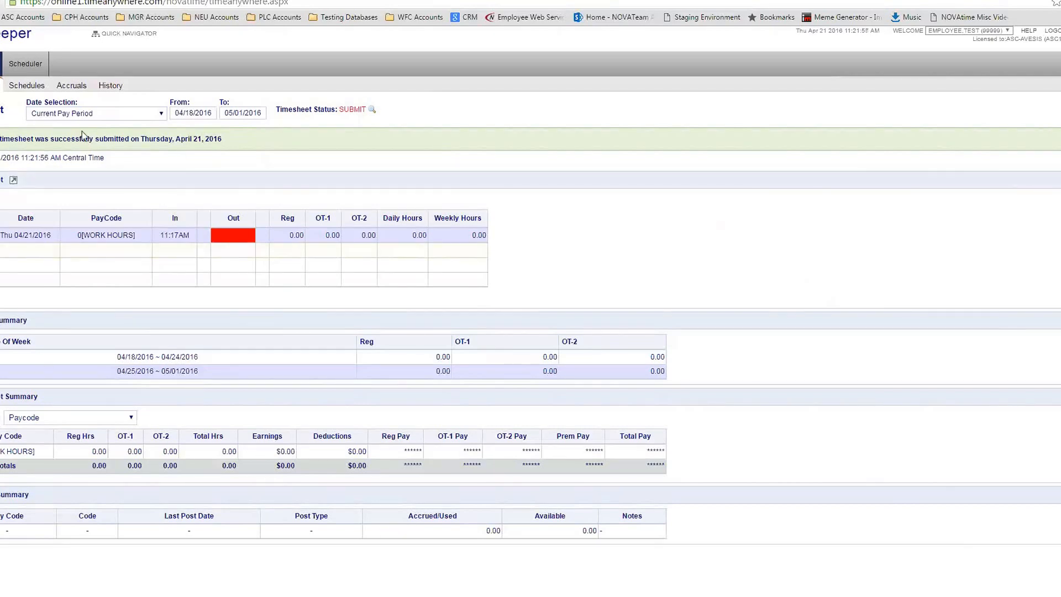
left_click(49, 94)
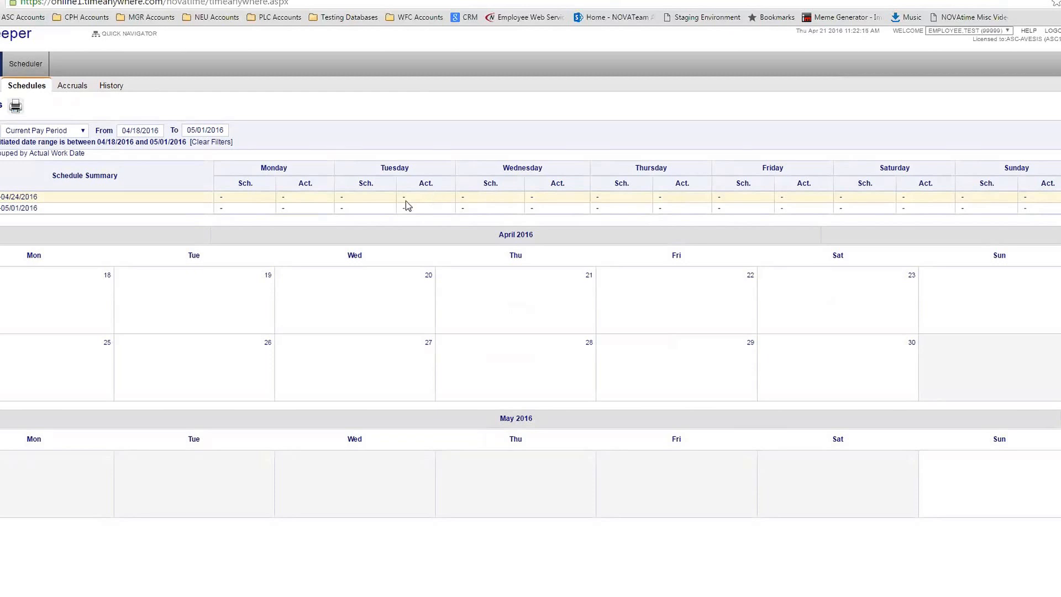
Leave the Schedules period unchanged and show the Accruals page under the Avesis Time Off profile
left_click(77, 132)
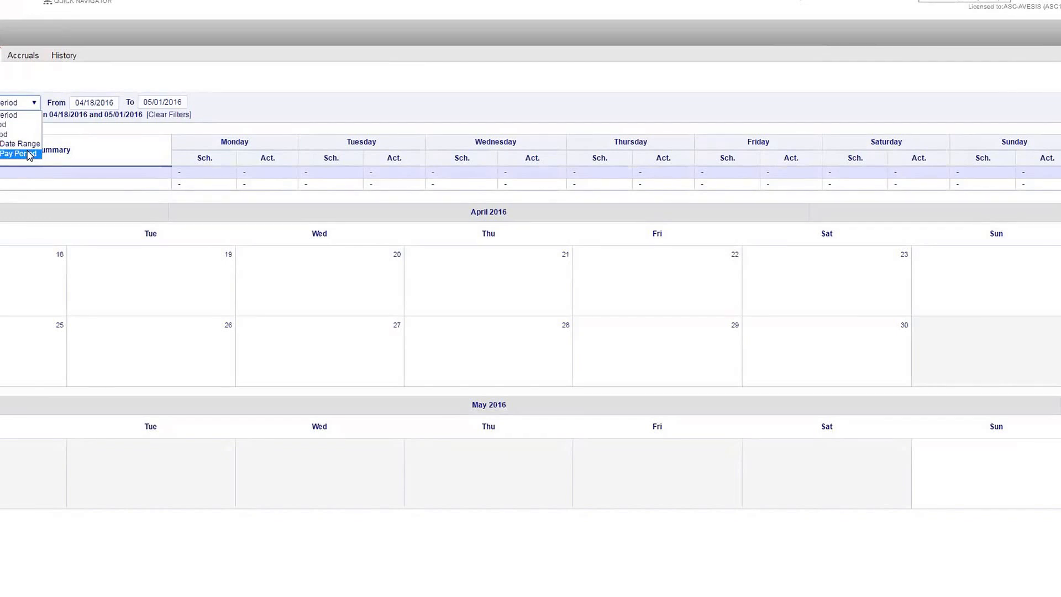
left_click(253, 70)
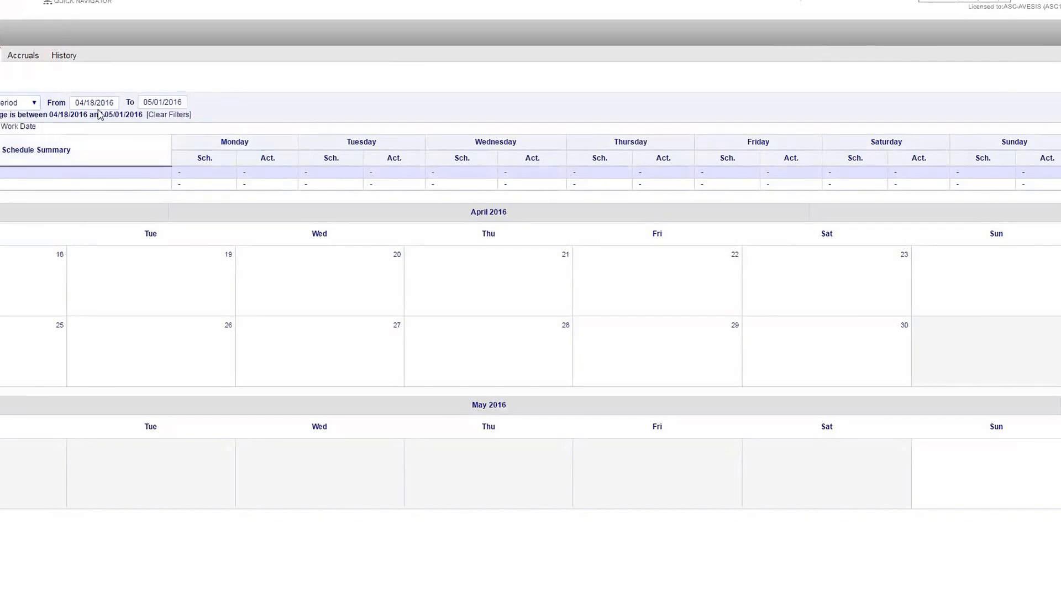
left_click(17, 61)
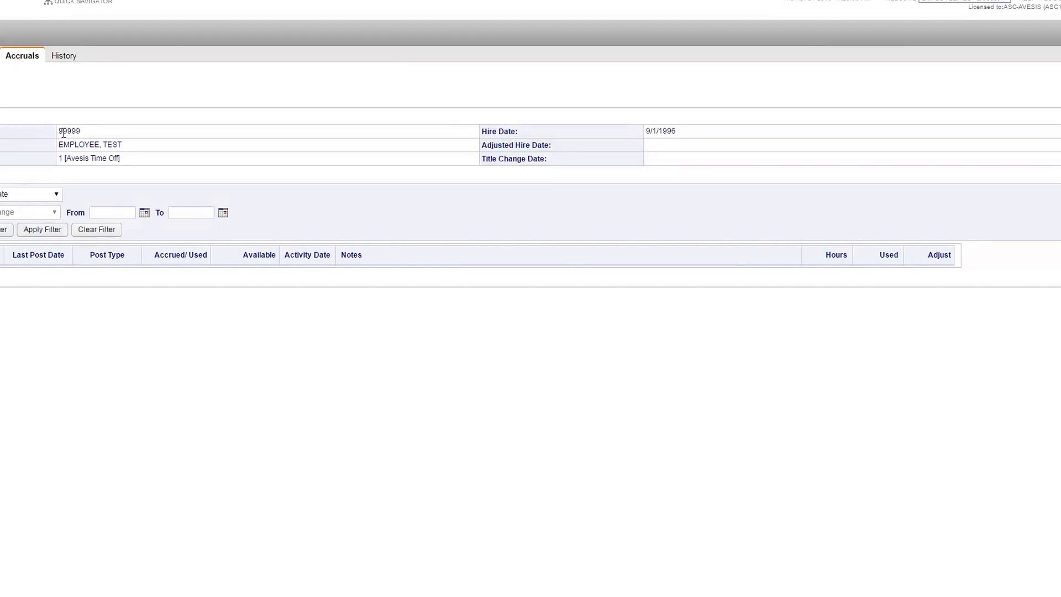
Show the History section's Calendar Detail listing
left_click(66, 58)
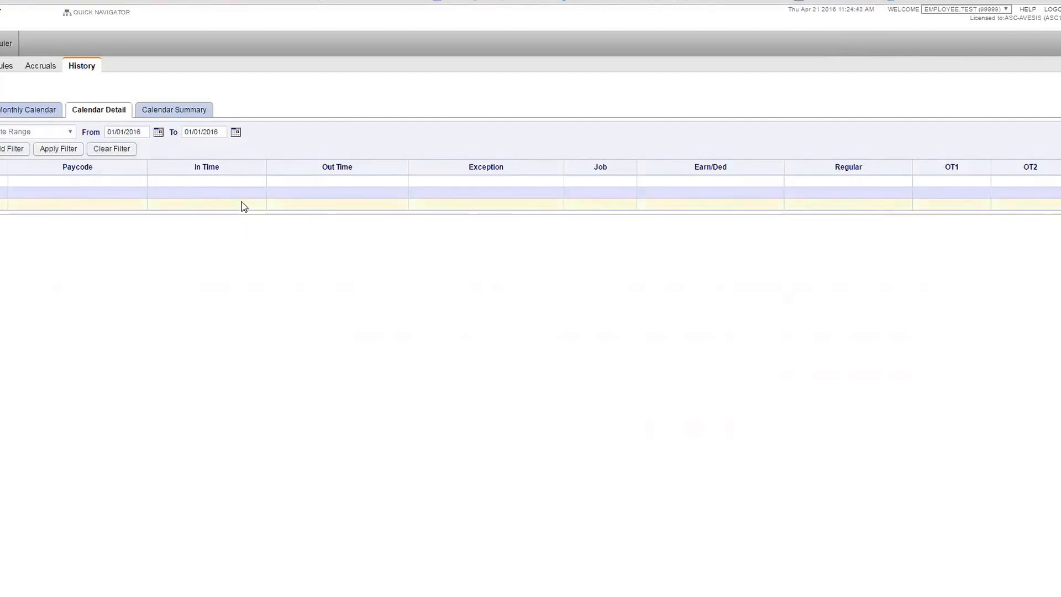
Filter history from 01/01/2016 to 12/31/2016 and select the 11:51AM WKHR entry
left_click(236, 133)
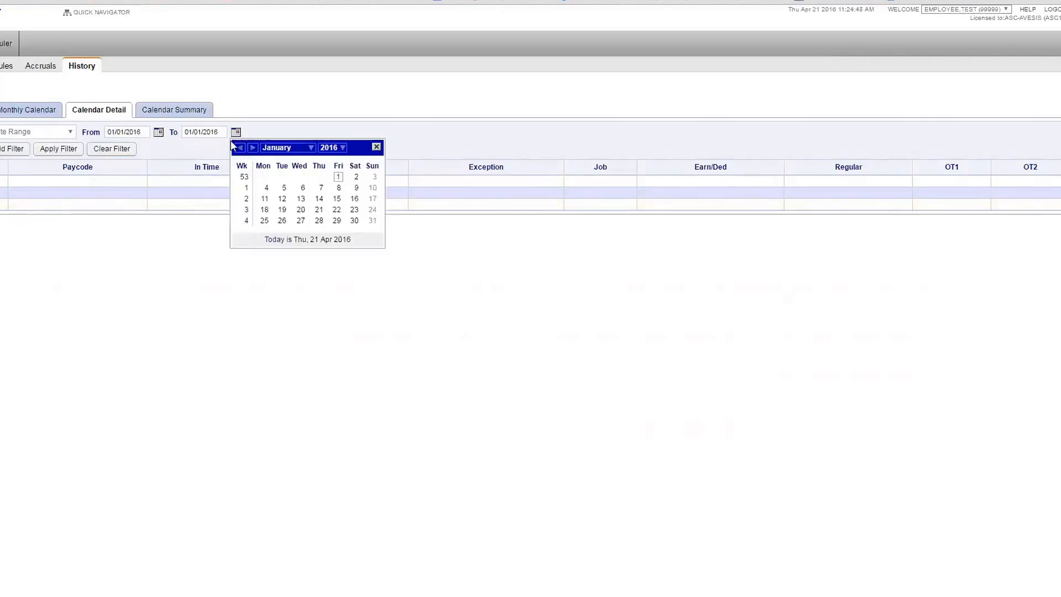
left_click(288, 148)
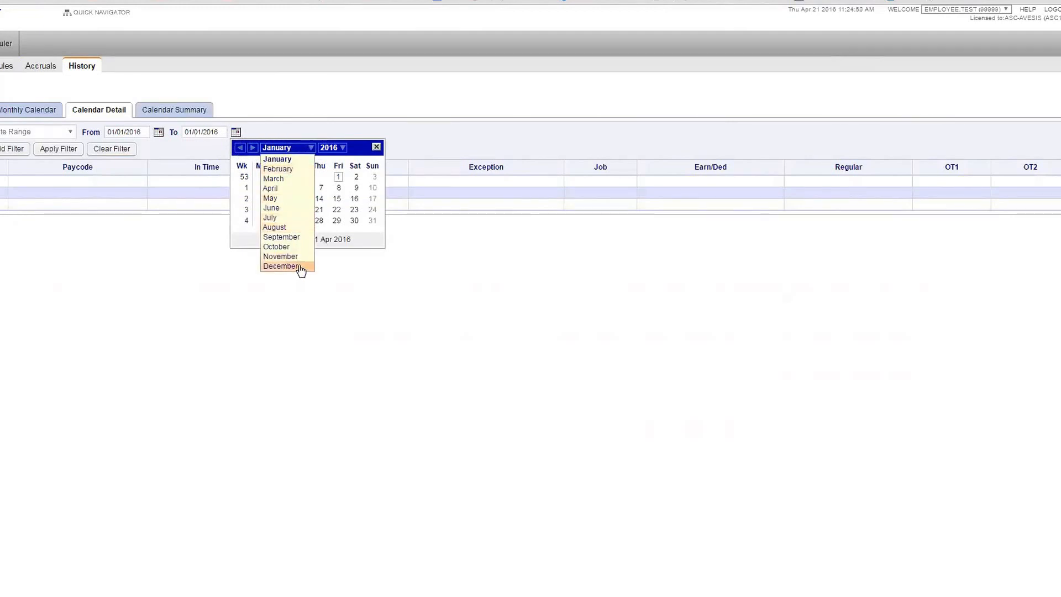
left_click(300, 269)
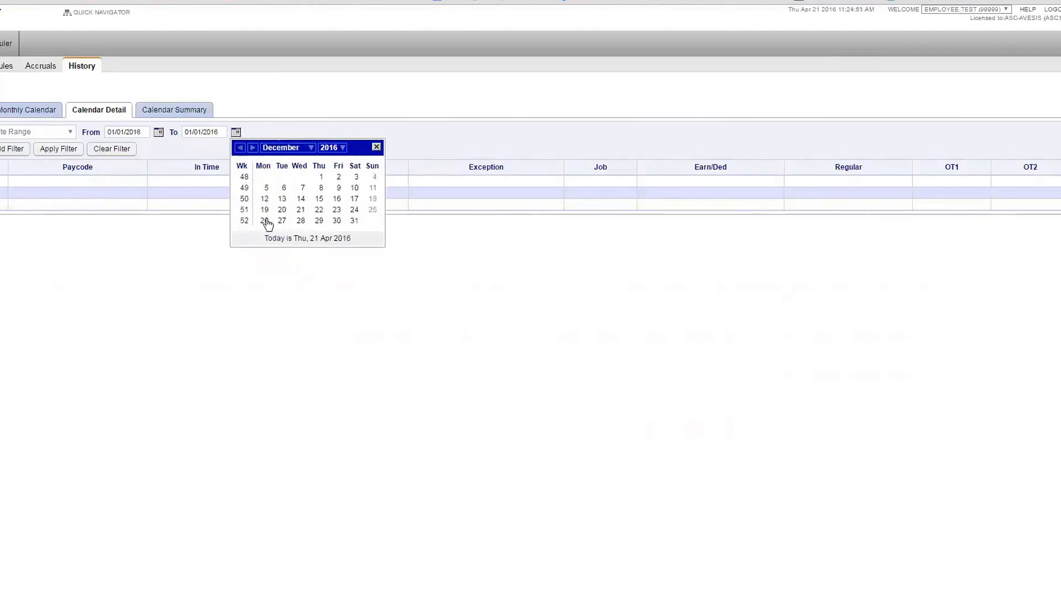
left_click(354, 221)
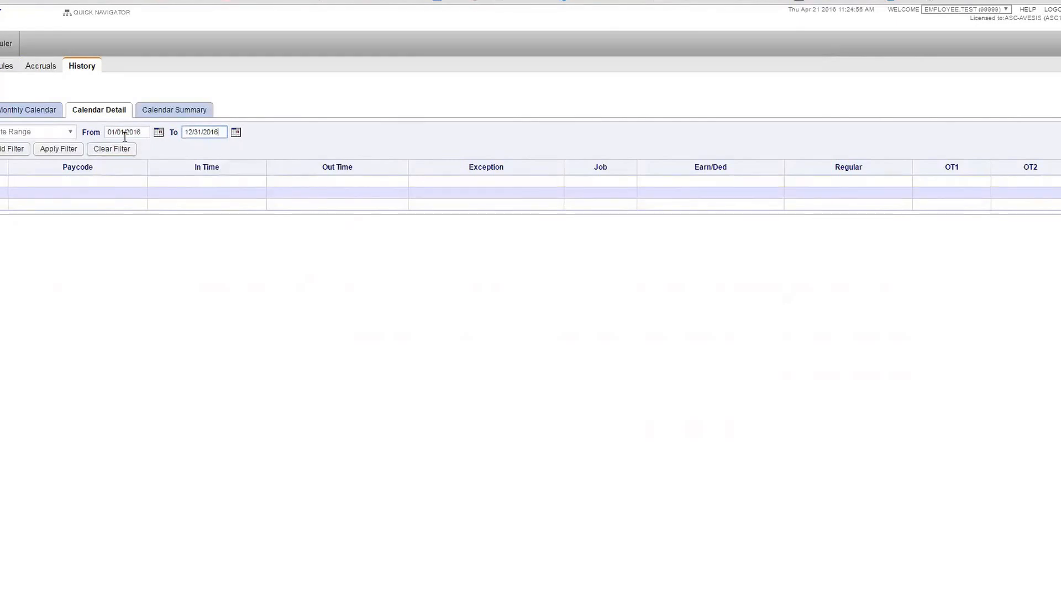
left_click(69, 148)
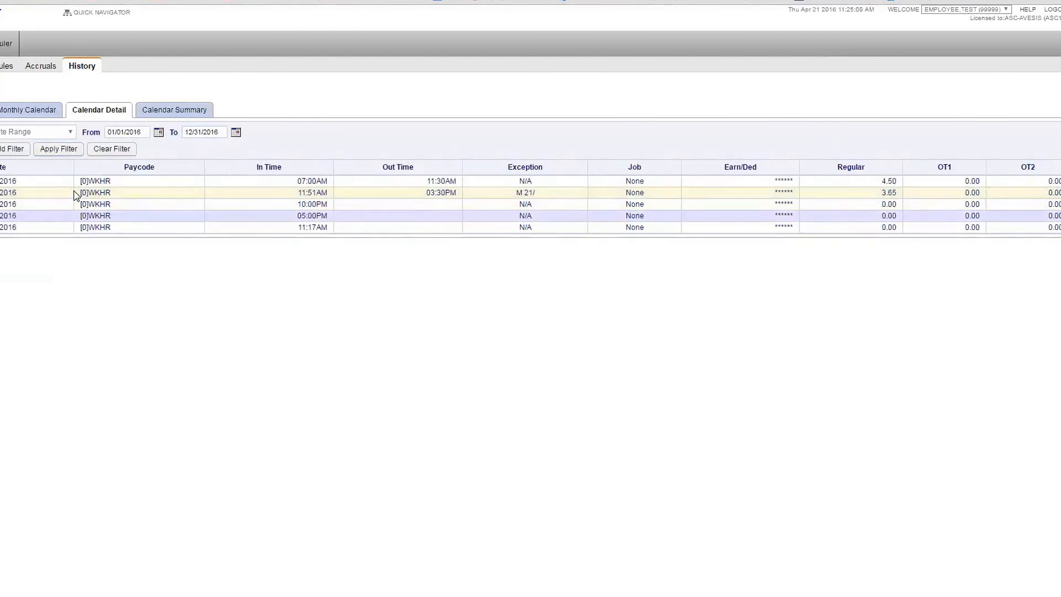
left_click(72, 192)
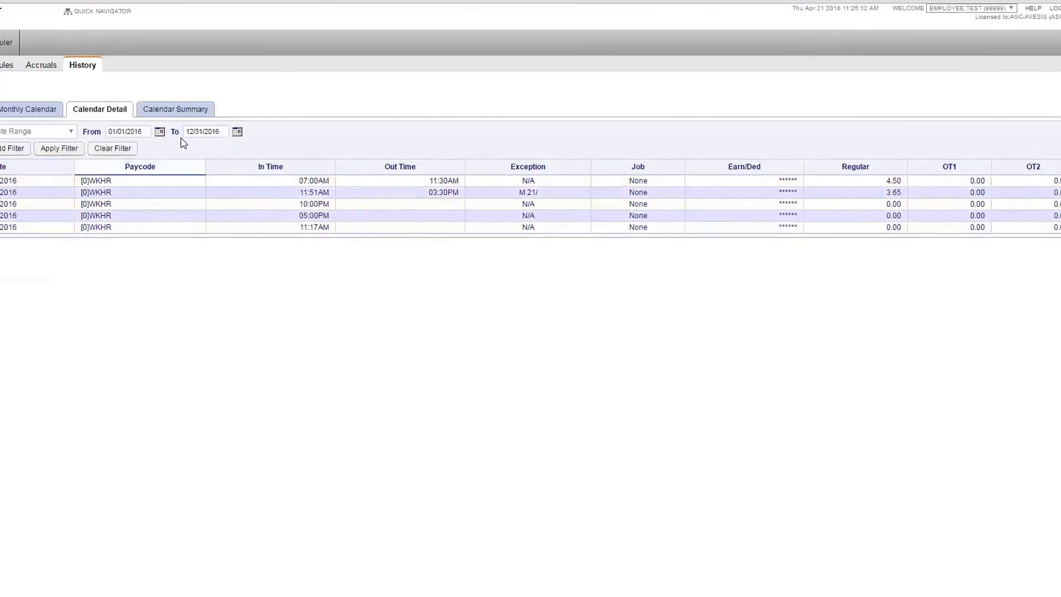
Review the 2016 Calendar Summary totals, then go to the Time Off Request page
left_click(178, 110)
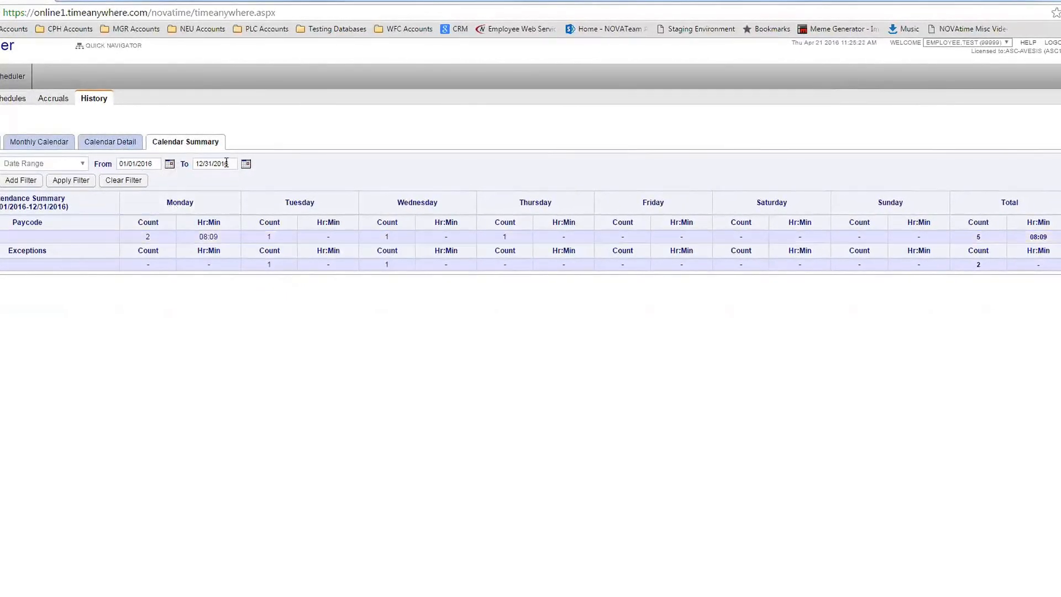
left_click_drag(165, 203, 197, 200)
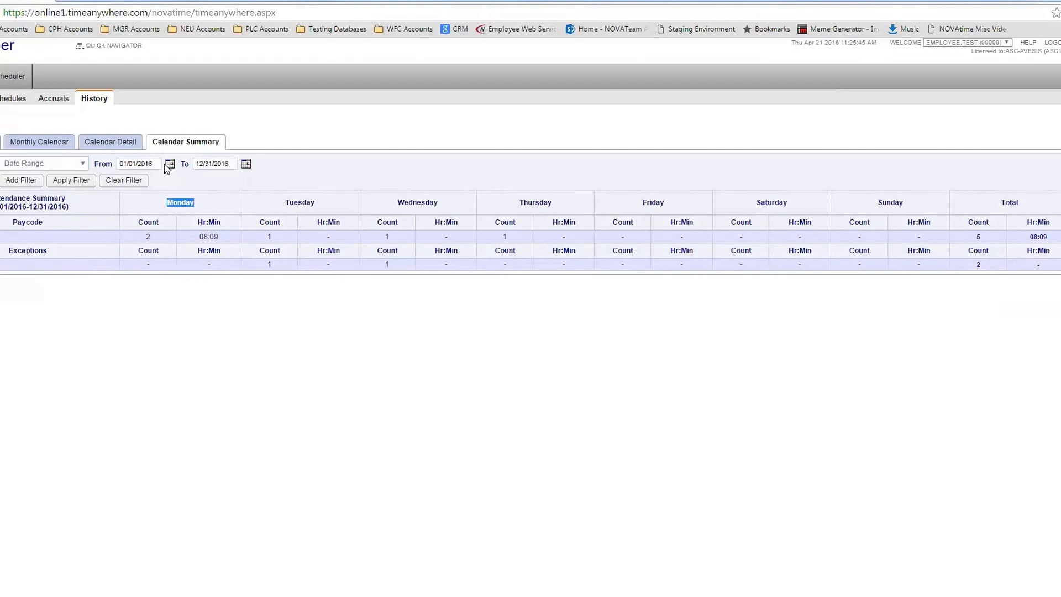
left_click(360, 159)
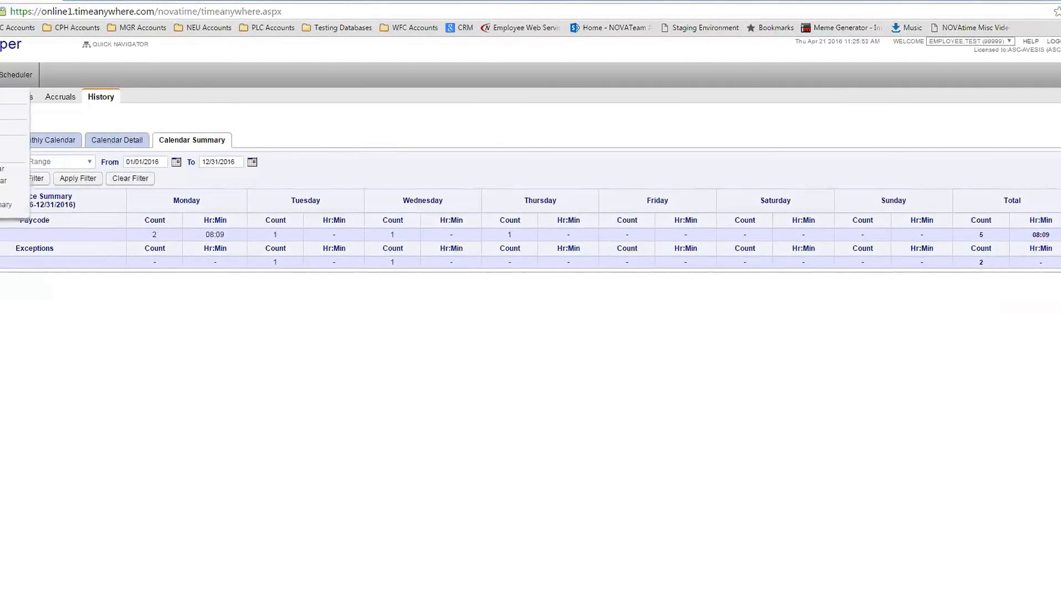
left_click(18, 87)
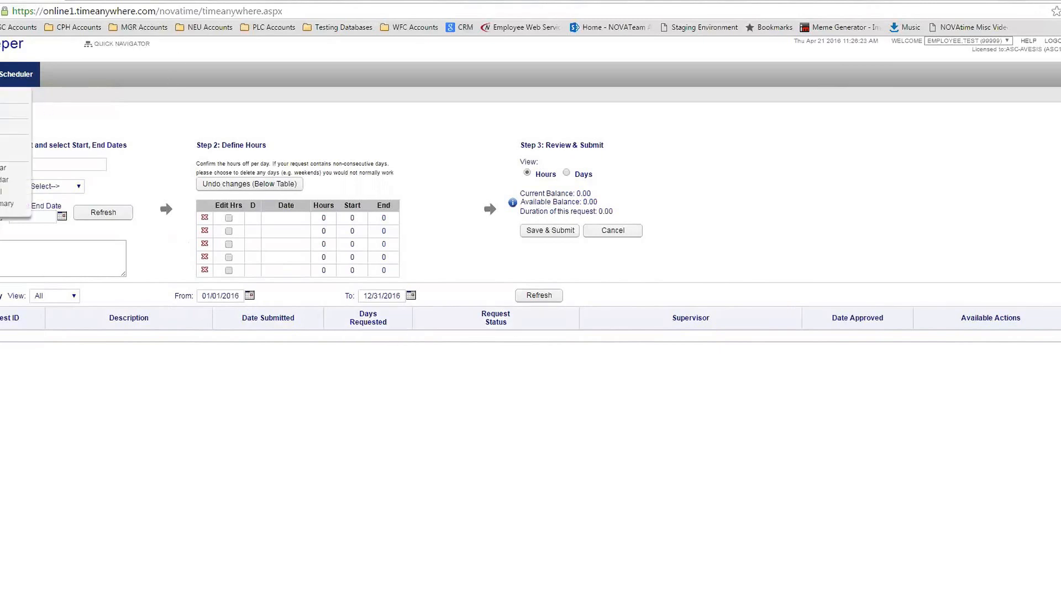
Reload the request page, highlight the Step 1 and Define Hours headings, and select the first field
left_click(1, 76)
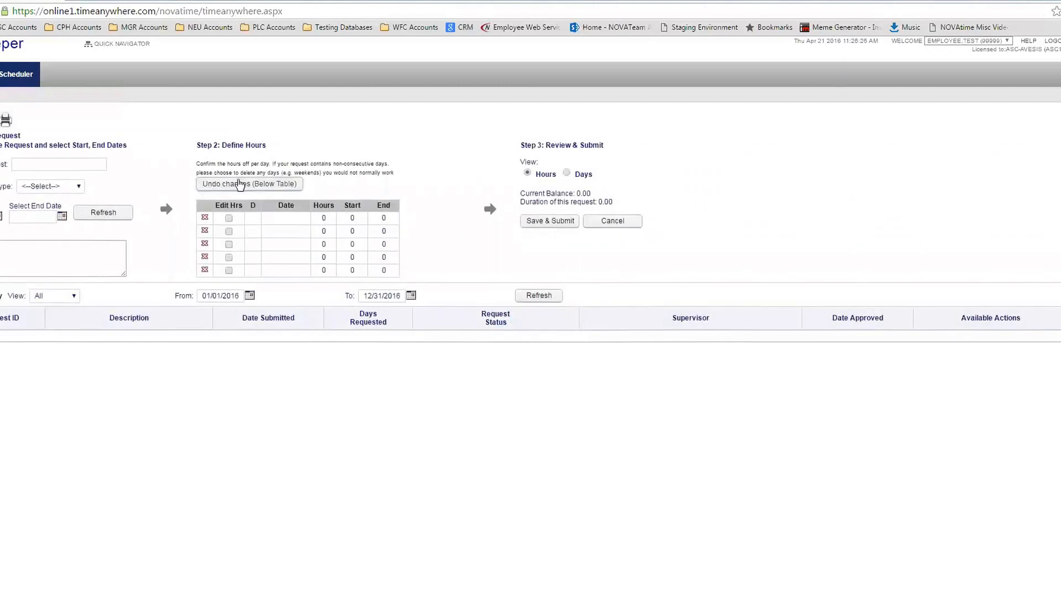
left_click_drag(1, 145, 126, 148)
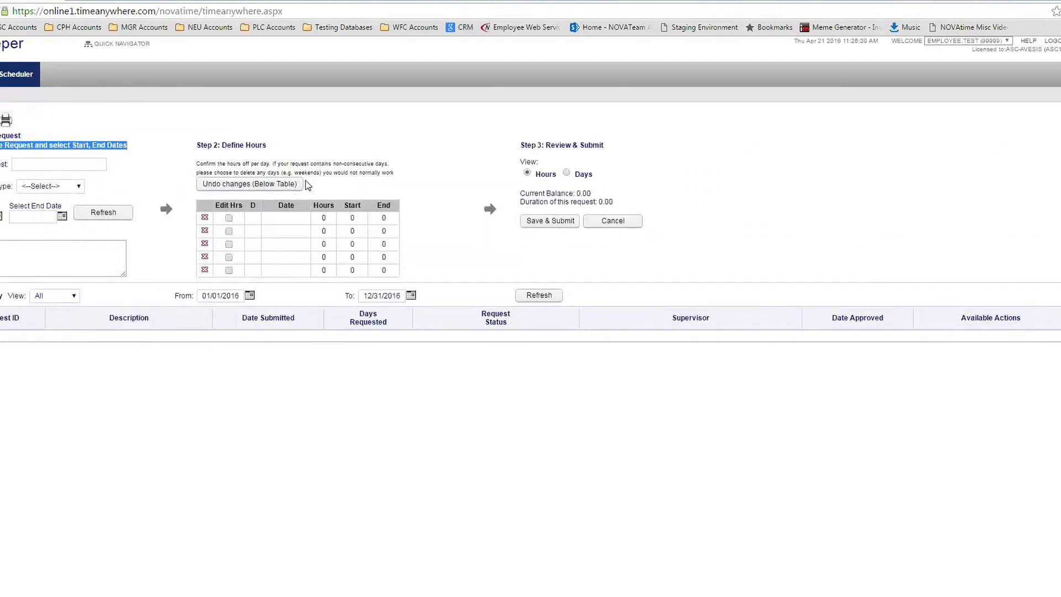
left_click_drag(221, 145, 267, 150)
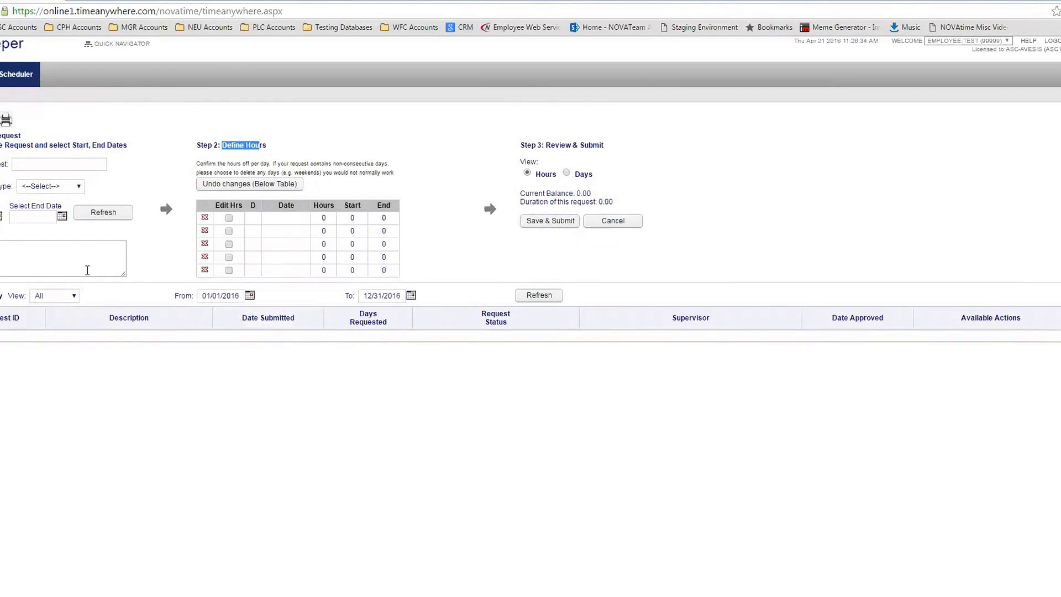
left_click(68, 163)
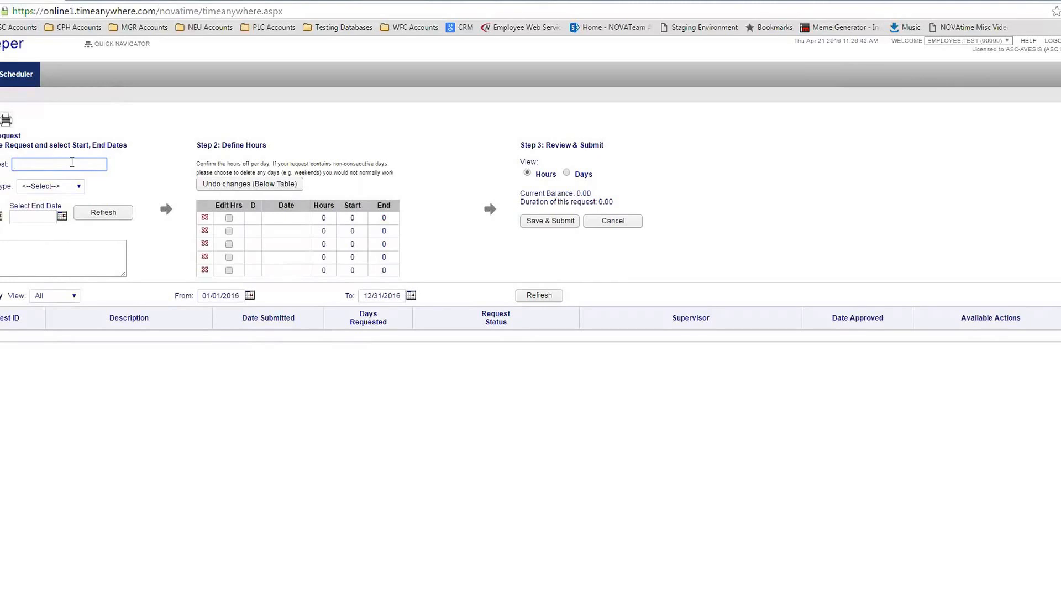
Try the descriptions Vacation Time and Birthday, then settle on NA
type("NA")
key("BackSpace")
key("BackSpace")
type("Vacation Time")
key("BackSpace")
key("BackSpace")
key("BackSpace")
key("BackSpace")
key("BackSpace")
key("BackSpace")
key("BackSpace")
key("BackSpace")
key("BackSpace")
key("BackSpace")
key("BackSpace")
key("BackSpace")
key("BackSpace")
type("Bri")
key("BackSpace")
key("BackSpace")
type("rith")
key("BackSpace")
key("BackSpace")
key("BackSpace")
key("BackSpace")
type("irthday")
key("BackSpace")
key("BackSpace")
key("BackSpace")
key("BackSpace")
key("BackSpace")
key("BackSpace")
key("BackSpace")
key("BackSpace")
type("NA")
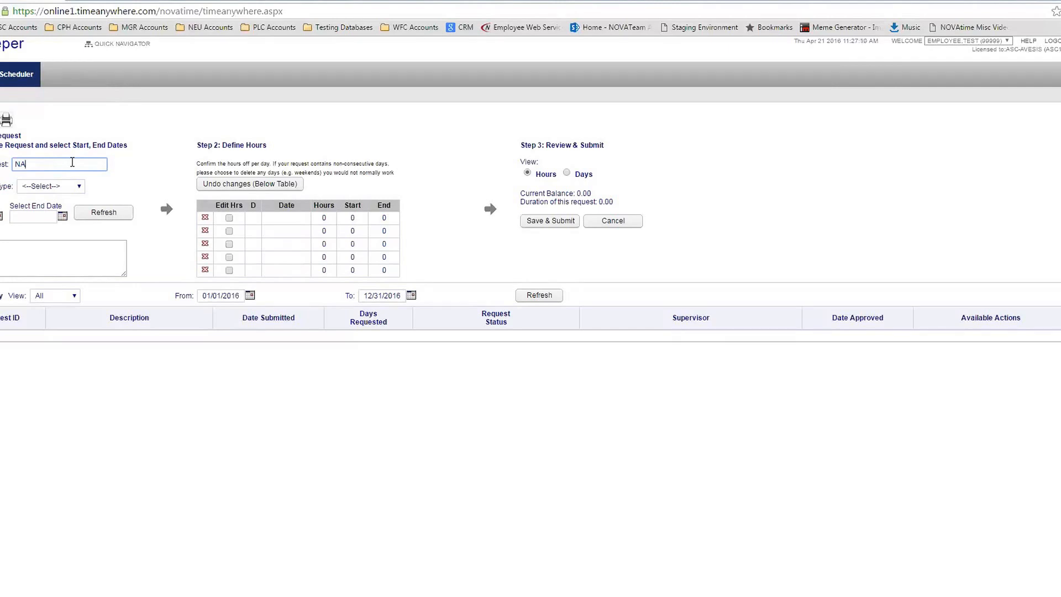
Check the leave types, which list only SICK LEAVE[3] and VACATION[2], leaving none selected
left_click(58, 185)
left_click(102, 183)
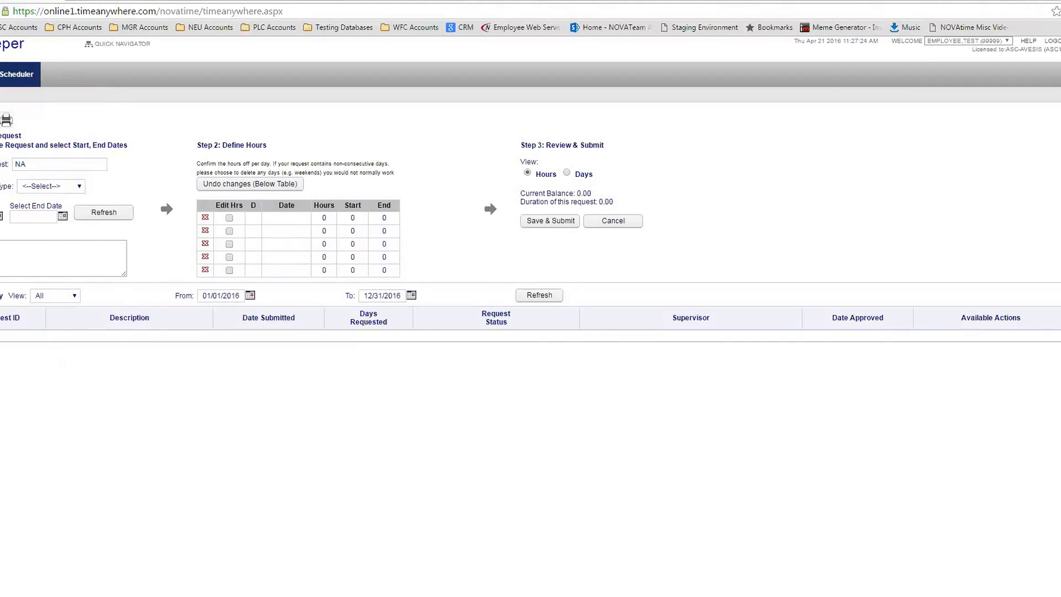
left_click(67, 186)
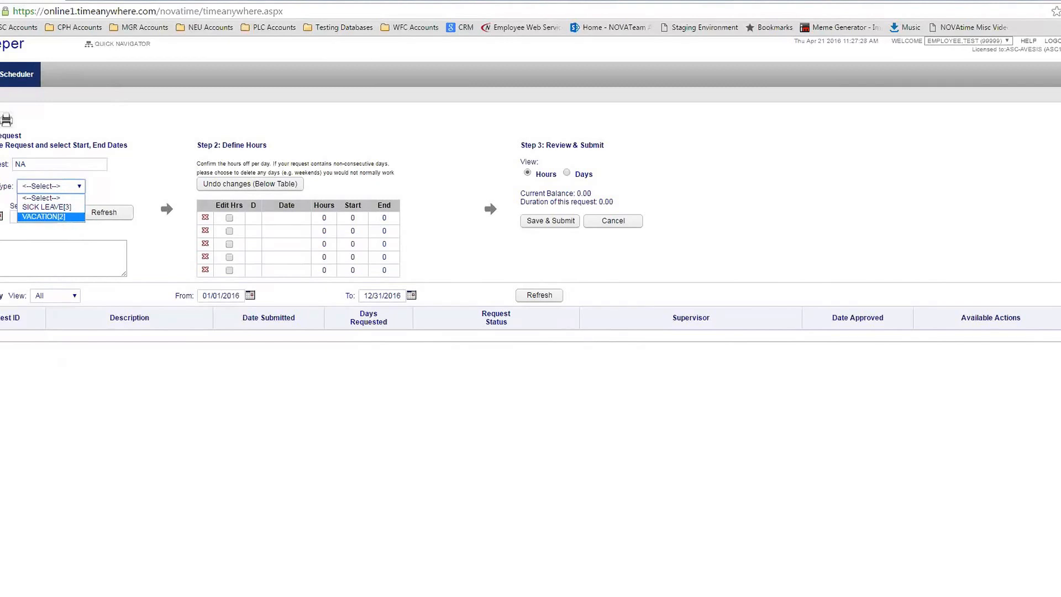
left_click(51, 217)
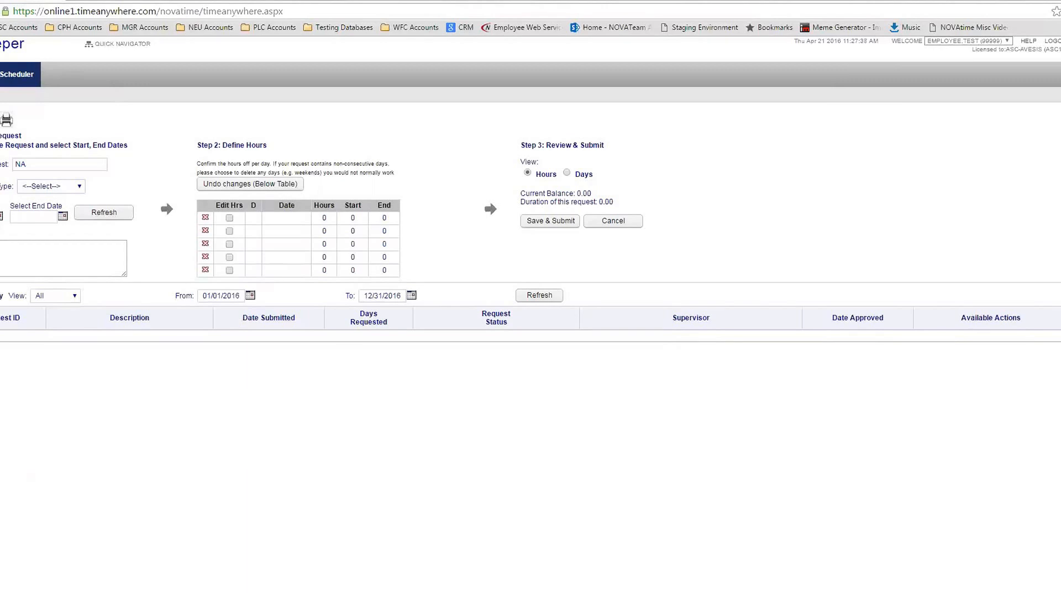
left_click(69, 188)
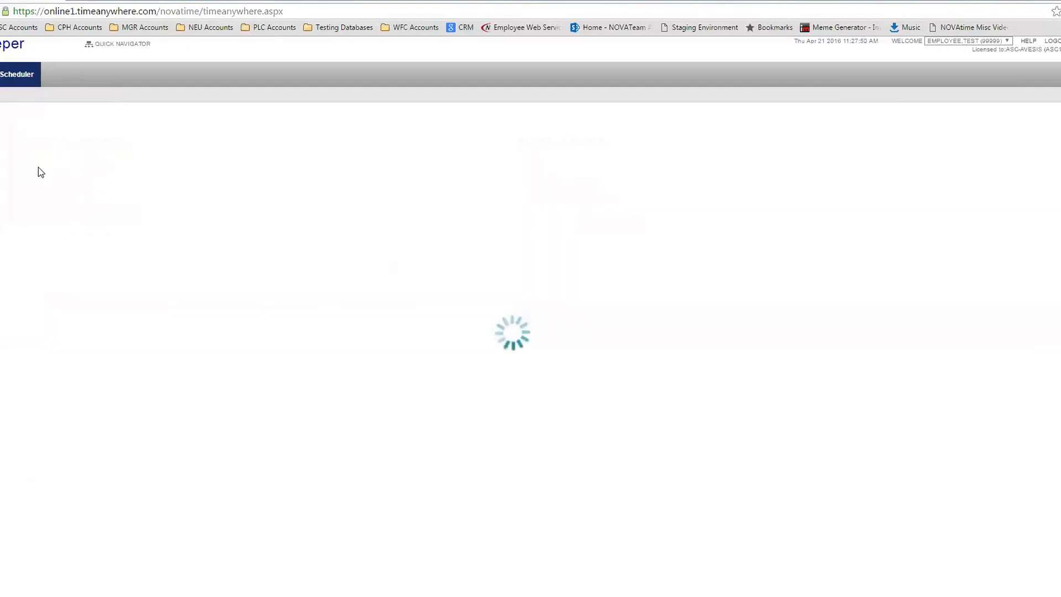
Enter NA, choose PERSONAL[8], note the 0.00 current balance, and pick April 22 as start date
left_click(38, 162)
type("NA")
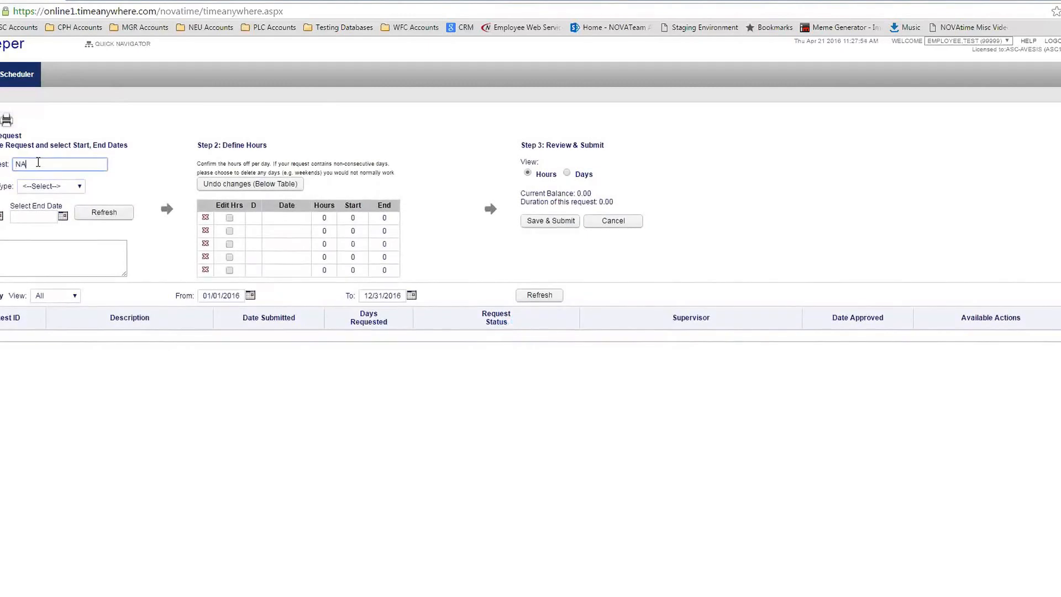
left_click(63, 188)
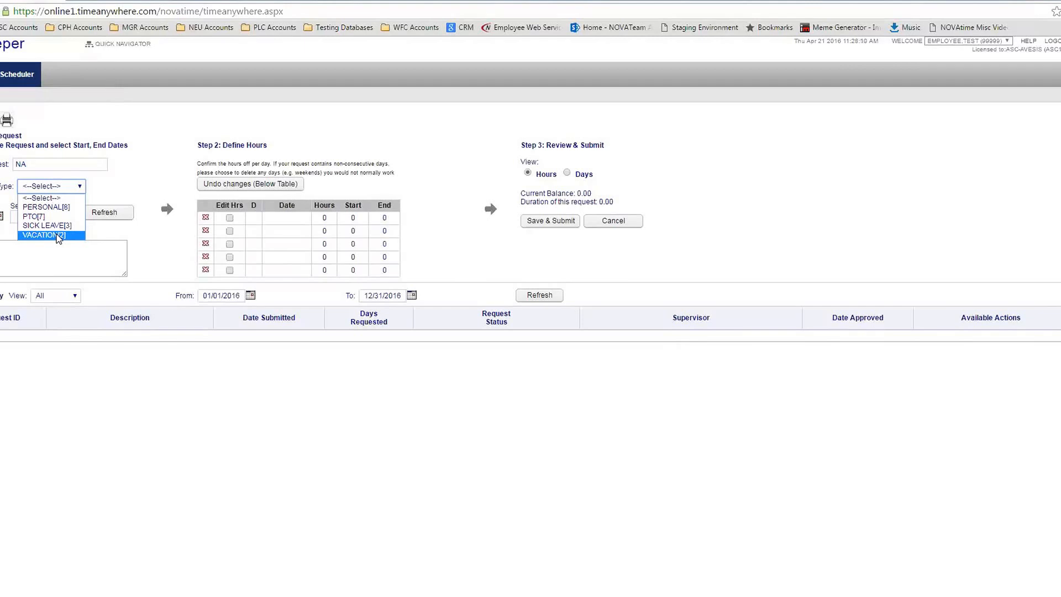
left_click(59, 207)
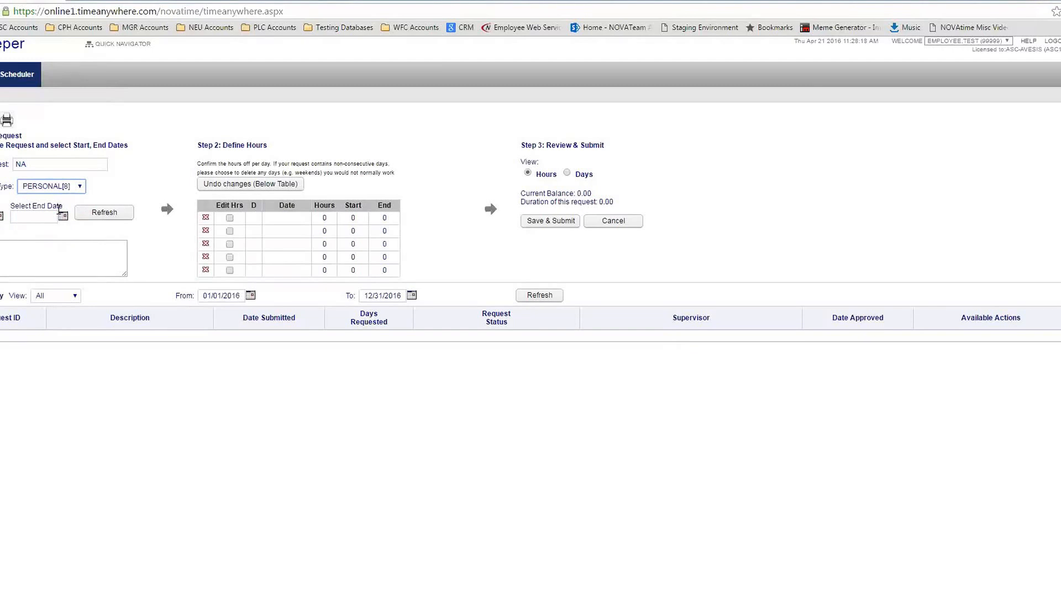
left_click_drag(557, 193, 591, 194)
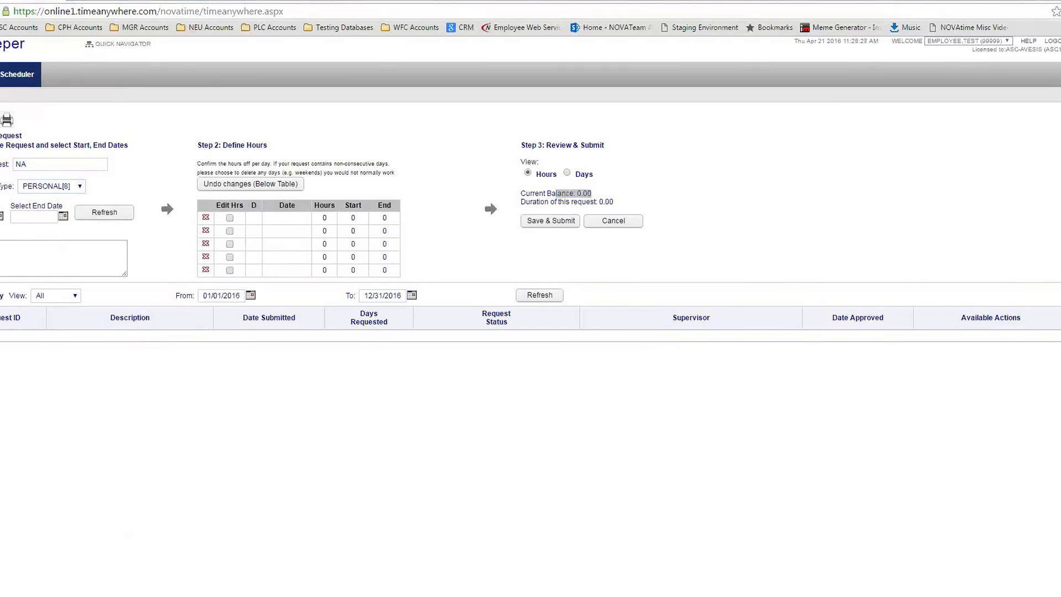
left_click(2, 216)
left_click(97, 293)
Set the end date to 04/22/2016, load its 8.00-hour row, and dismiss the exceeds-available-hours alert on submitting
left_click(62, 216)
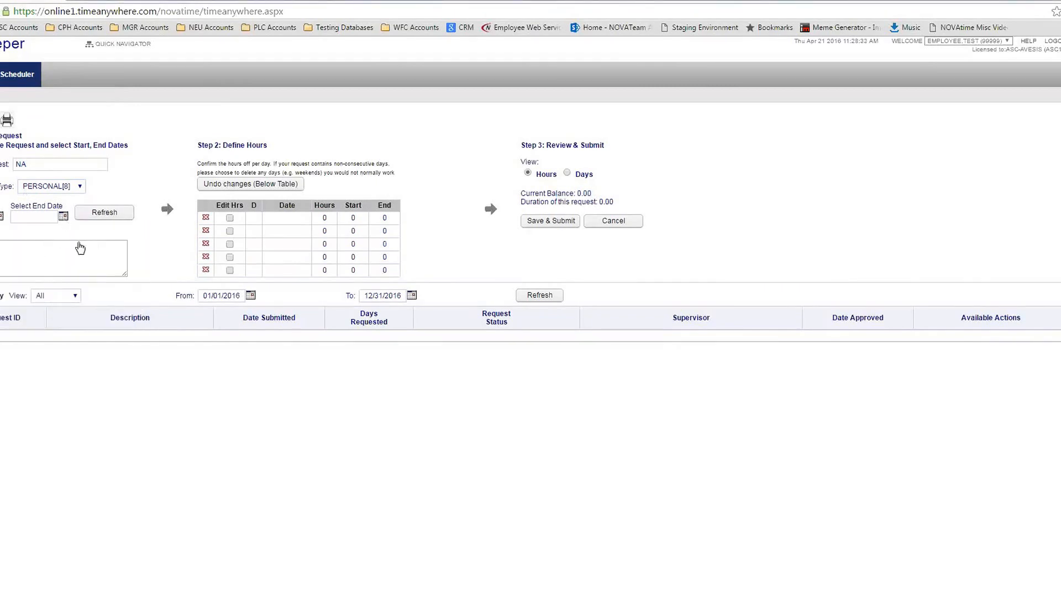
left_click(165, 291)
left_click(105, 212)
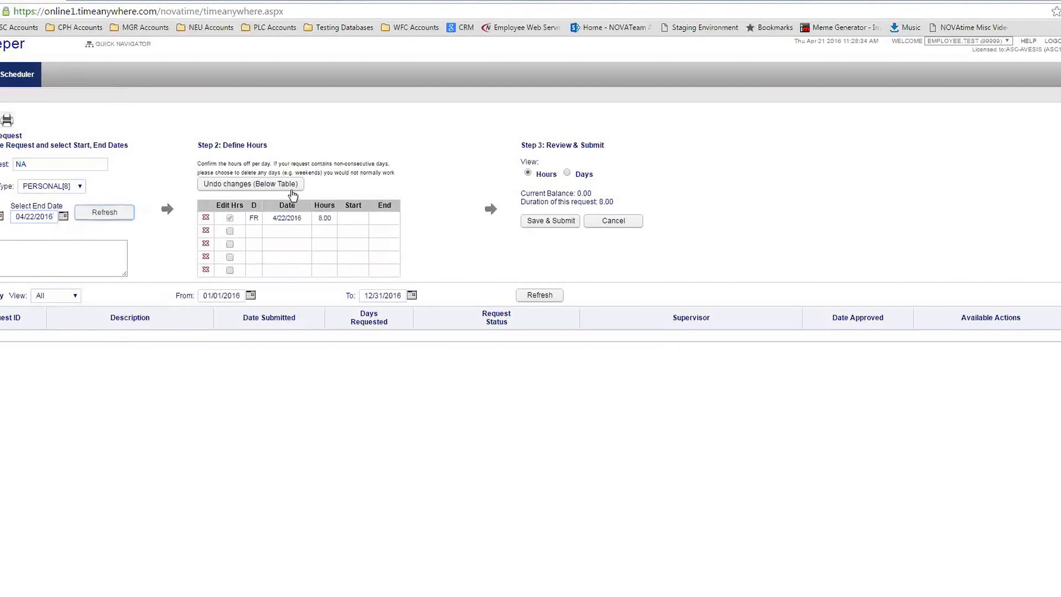
left_click(566, 222)
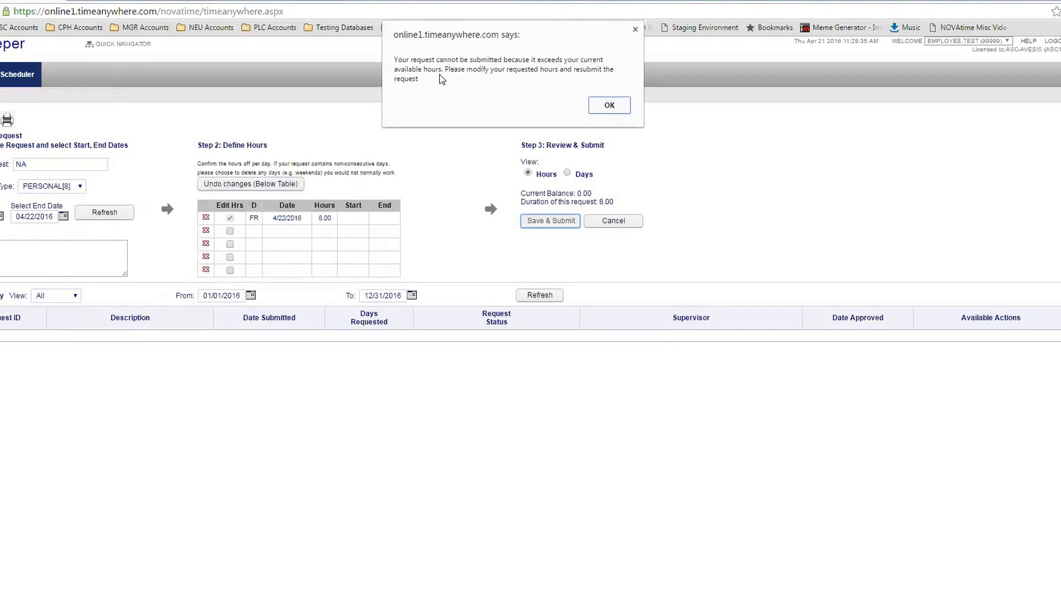
left_click(622, 108)
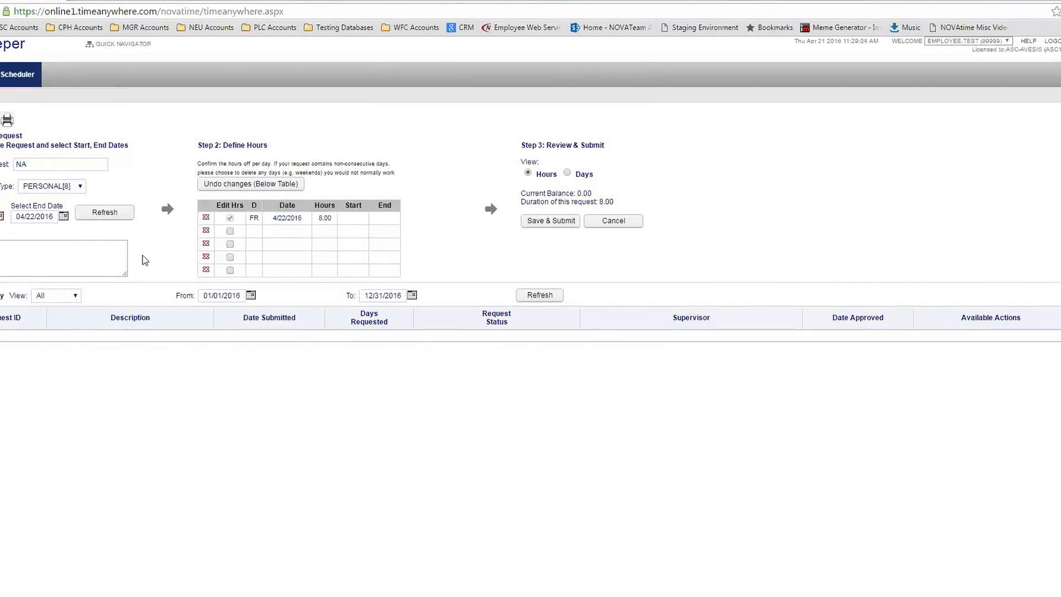
Change the leave type to PTO[7] and point out the NA description and Type label
left_click(69, 188)
left_click(44, 205)
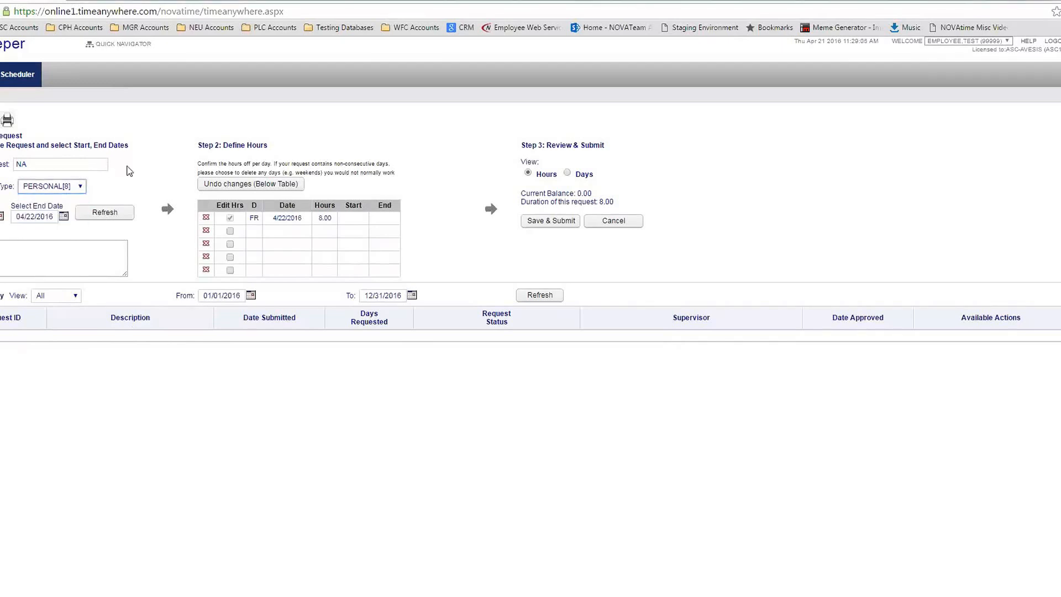
double_click(44, 167)
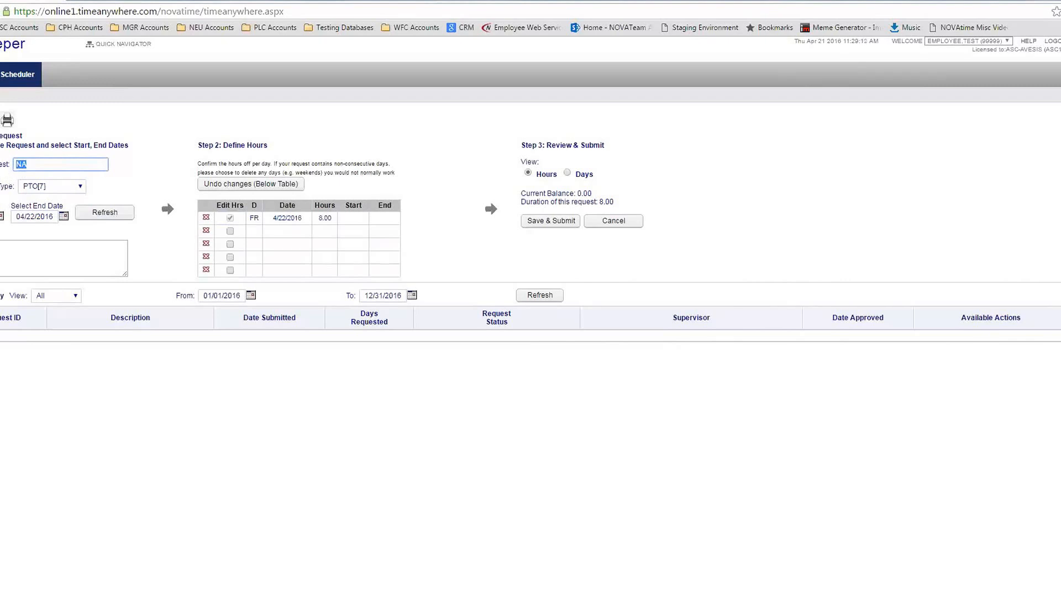
double_click(6, 187)
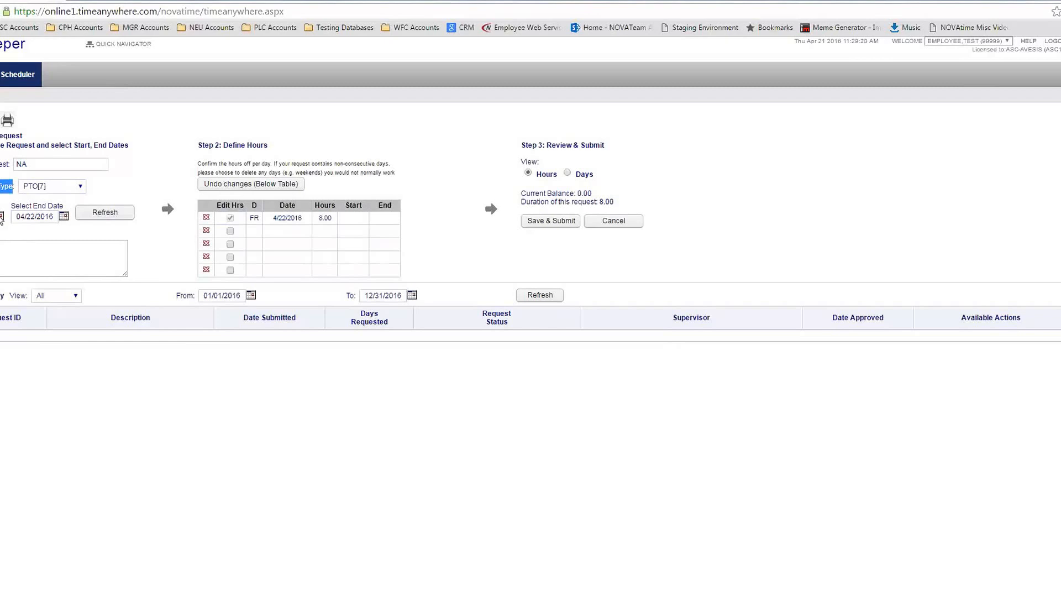
Try the date calendars, setting the end date to April 23 and then back to April 22
left_click(1, 216)
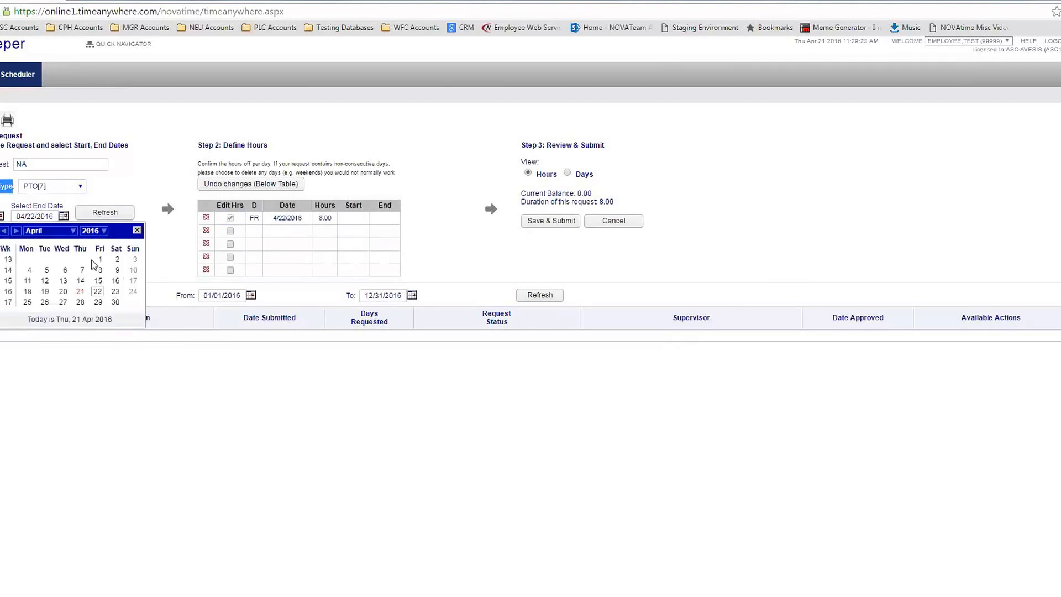
left_click(63, 216)
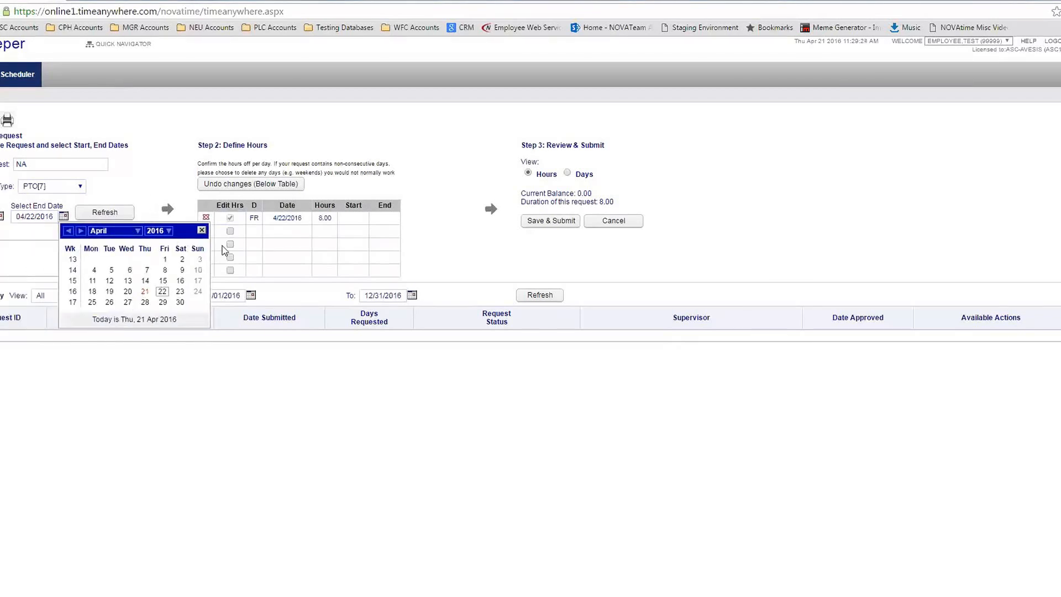
left_click(202, 229)
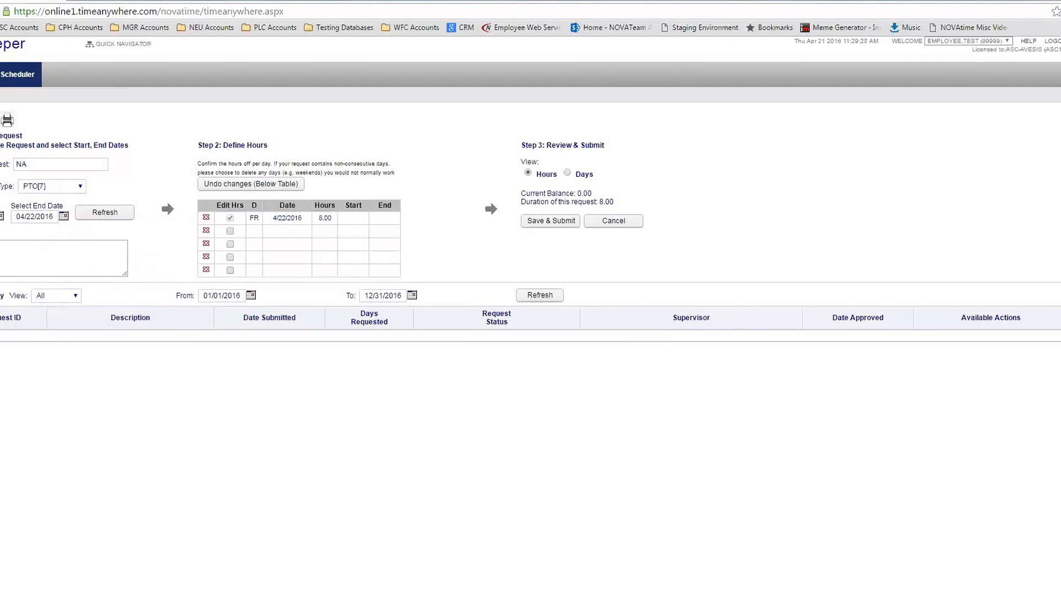
left_click(1, 216)
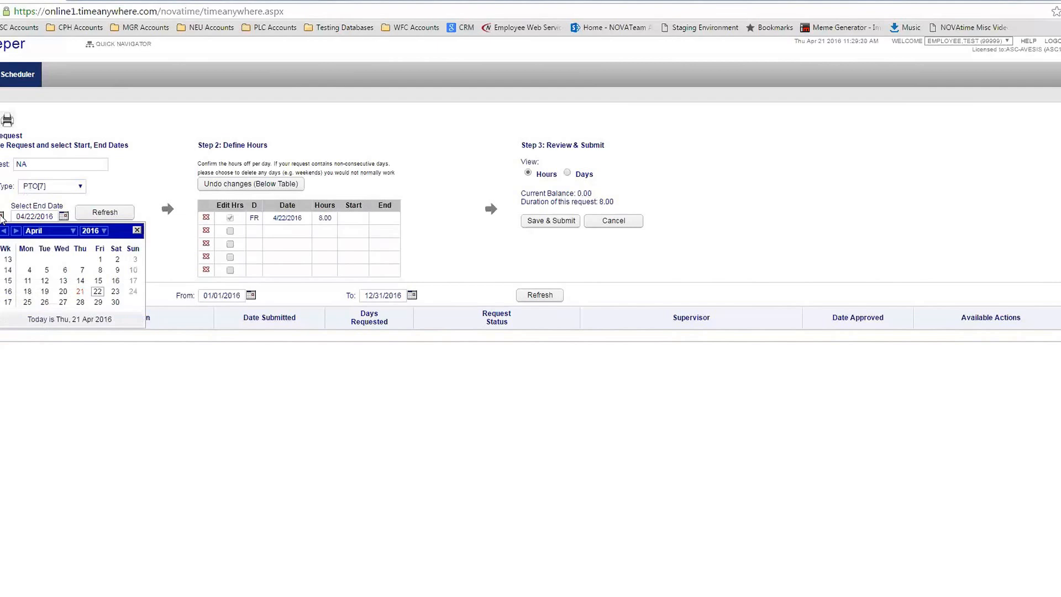
left_click(46, 292)
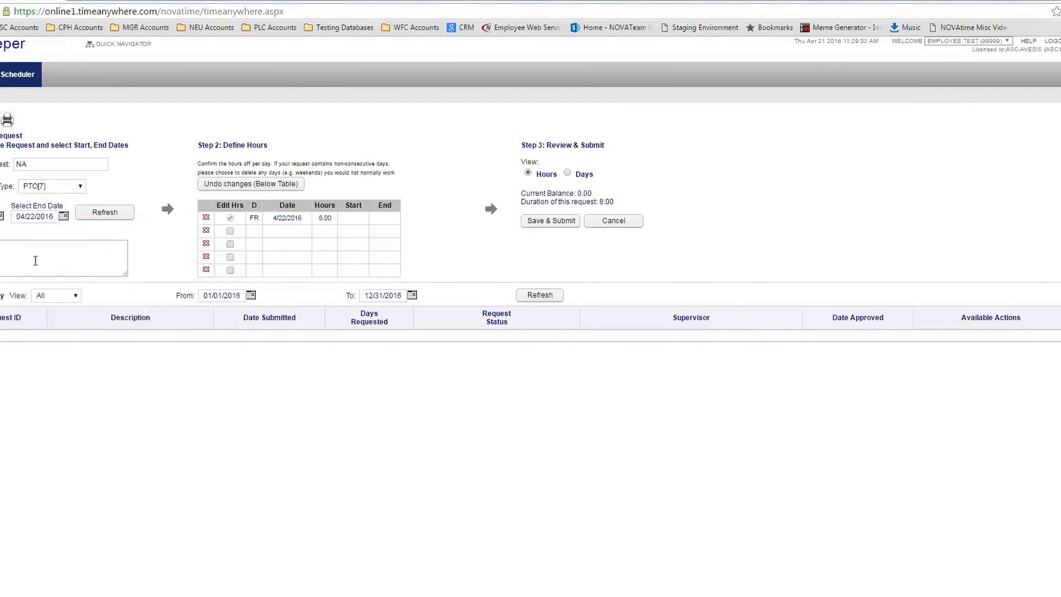
left_click(64, 216)
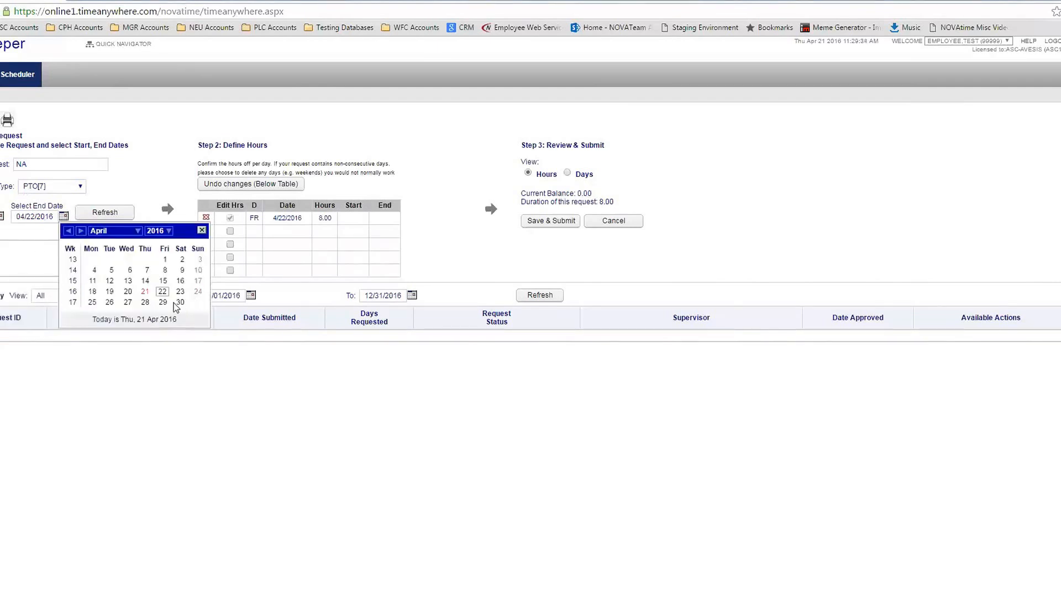
left_click(179, 291)
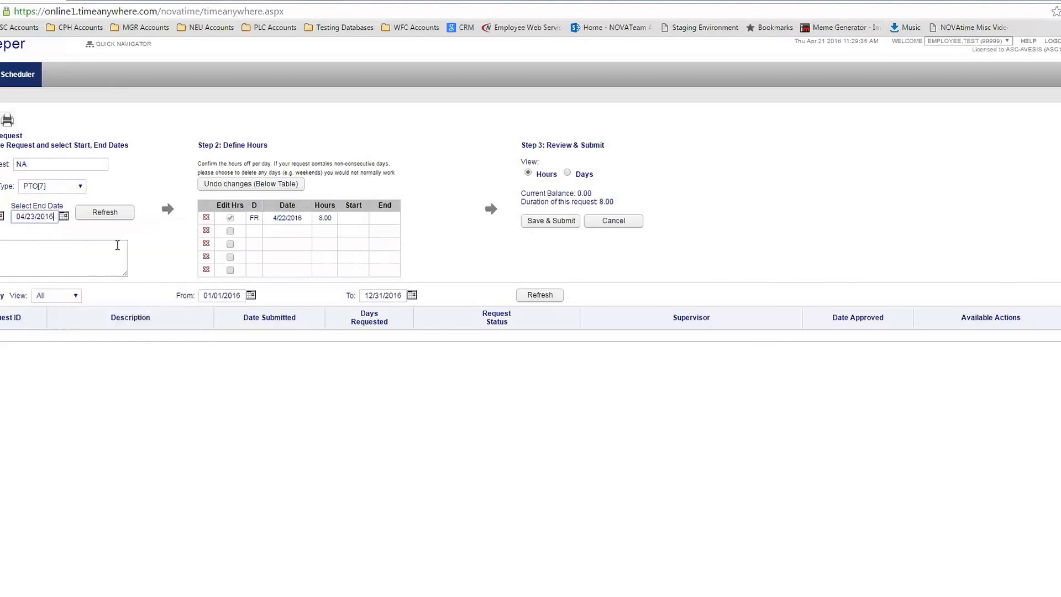
left_click(64, 217)
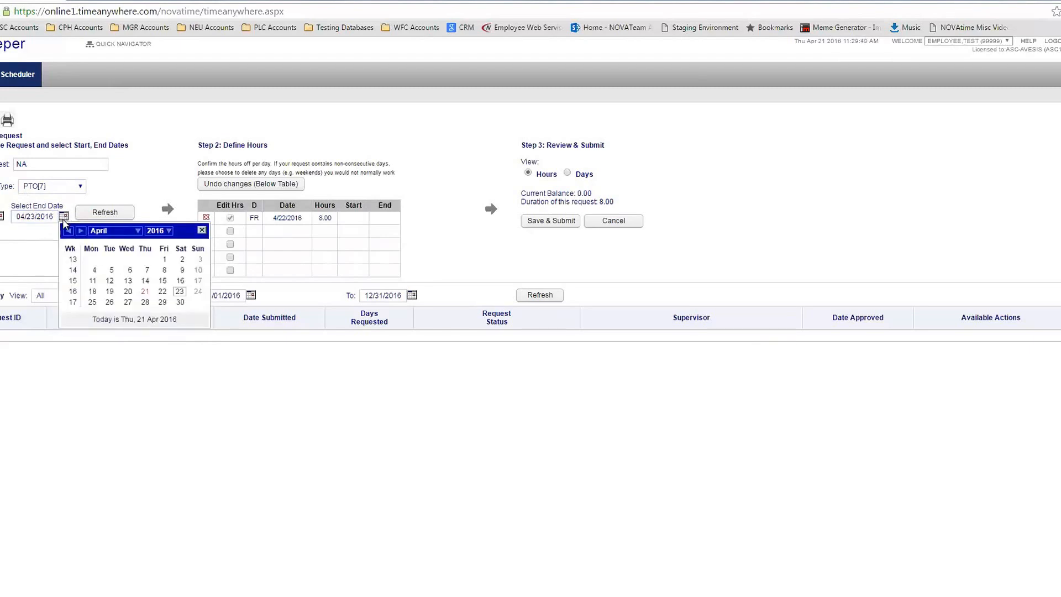
left_click(162, 291)
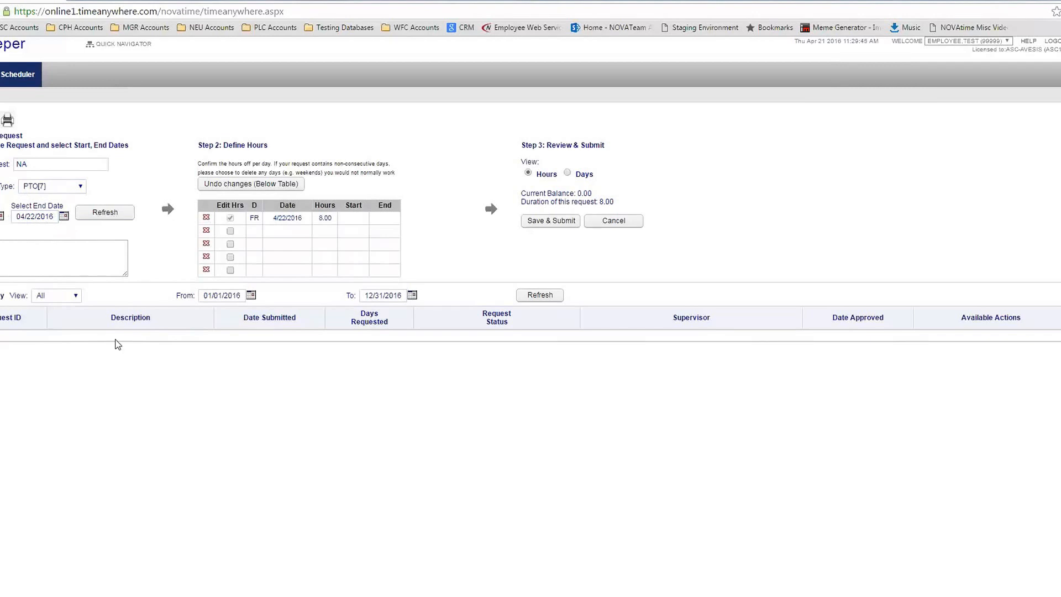
Set the end date to April 29 and start date to April 25, then refresh the day rows
left_click(2, 216)
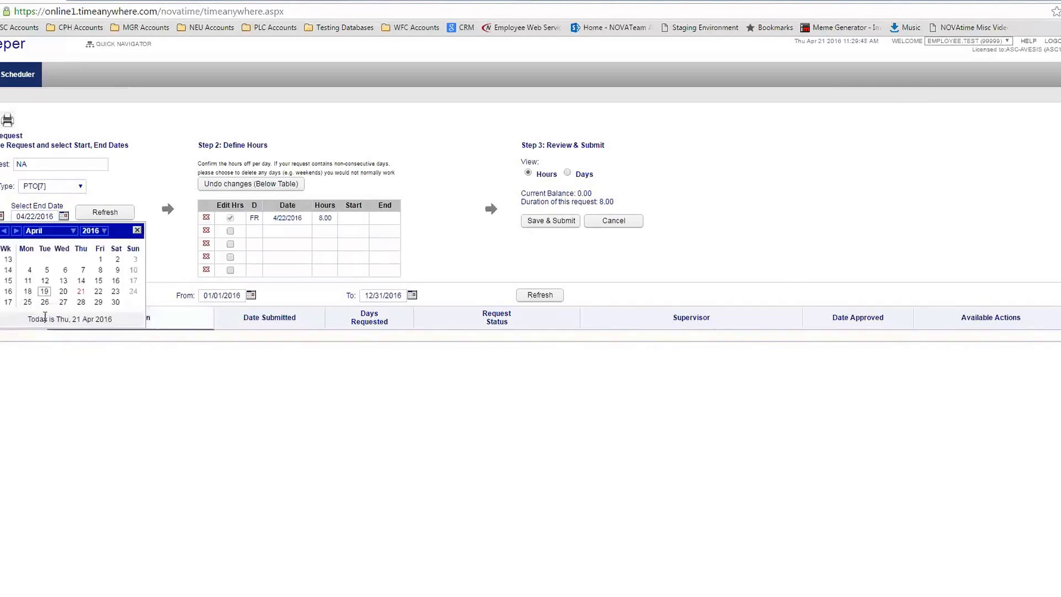
left_click(45, 302)
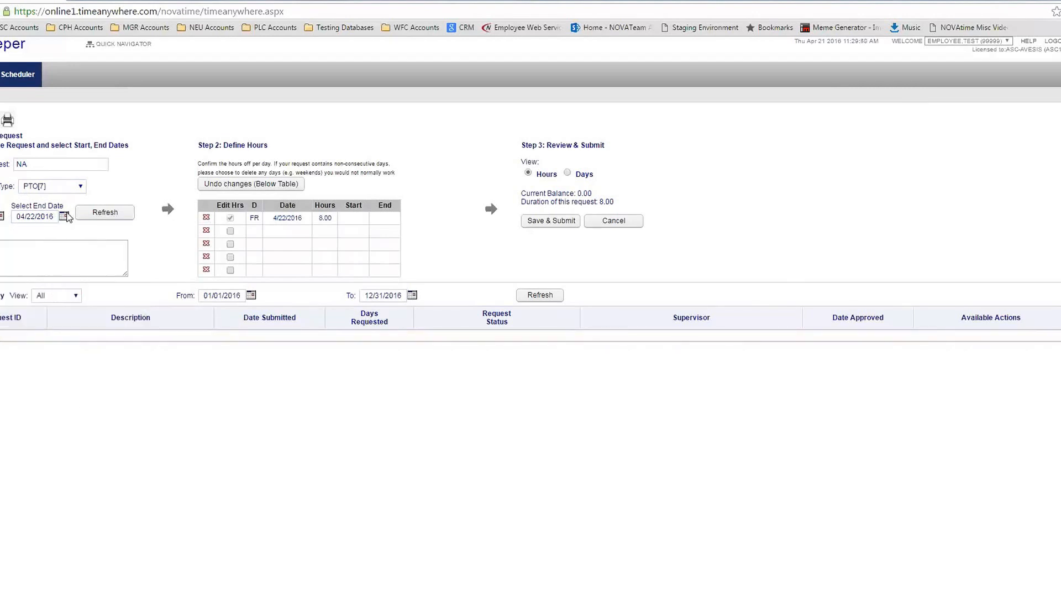
left_click(65, 217)
left_click(165, 303)
left_click(64, 216)
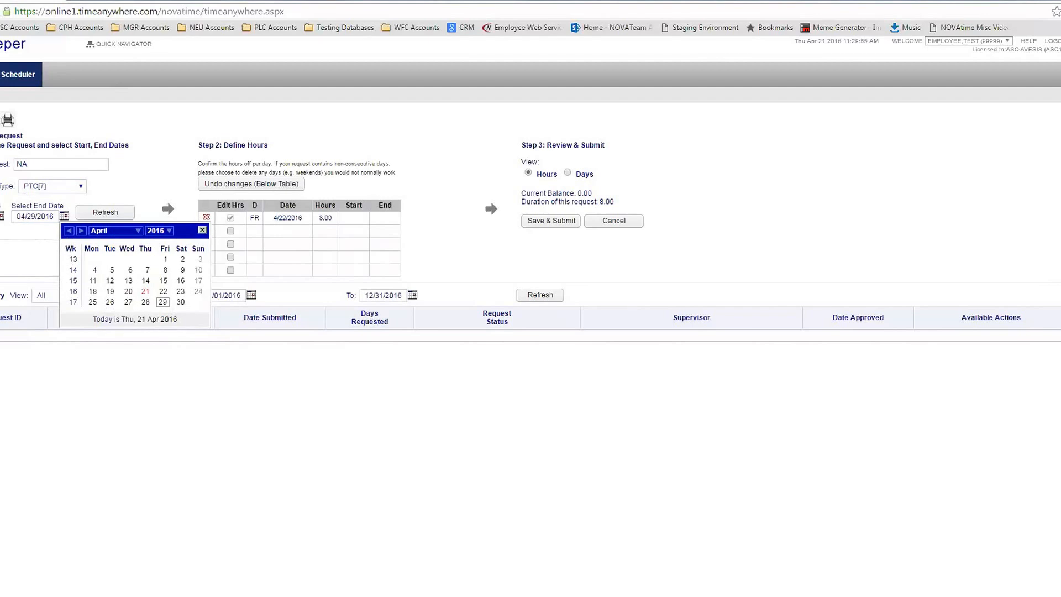
left_click(2, 216)
left_click(29, 303)
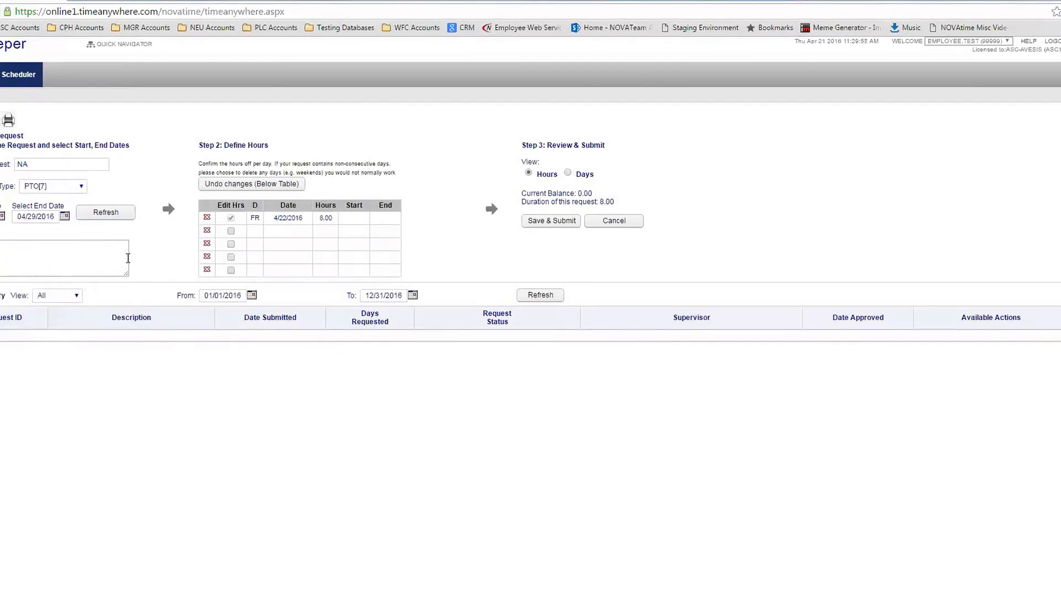
left_click(106, 212)
left_click_drag(575, 193, 608, 193)
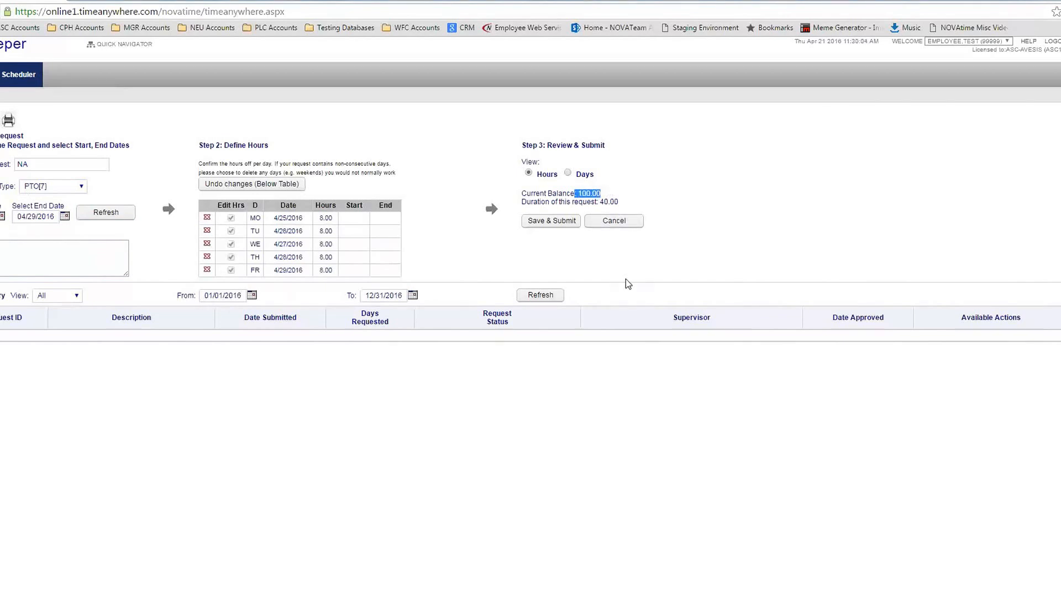
left_click_drag(588, 200, 629, 210)
left_click(325, 217)
left_click(326, 230)
left_click(326, 243)
left_click(327, 257)
left_click(327, 269)
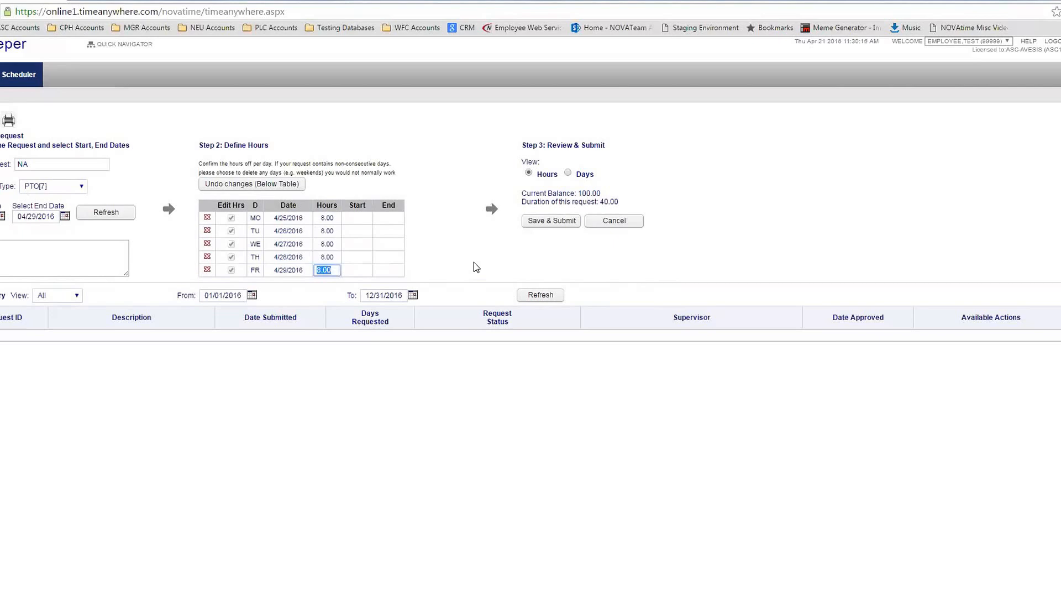
left_click(434, 258)
left_click(327, 220)
type("4")
left_click(457, 248)
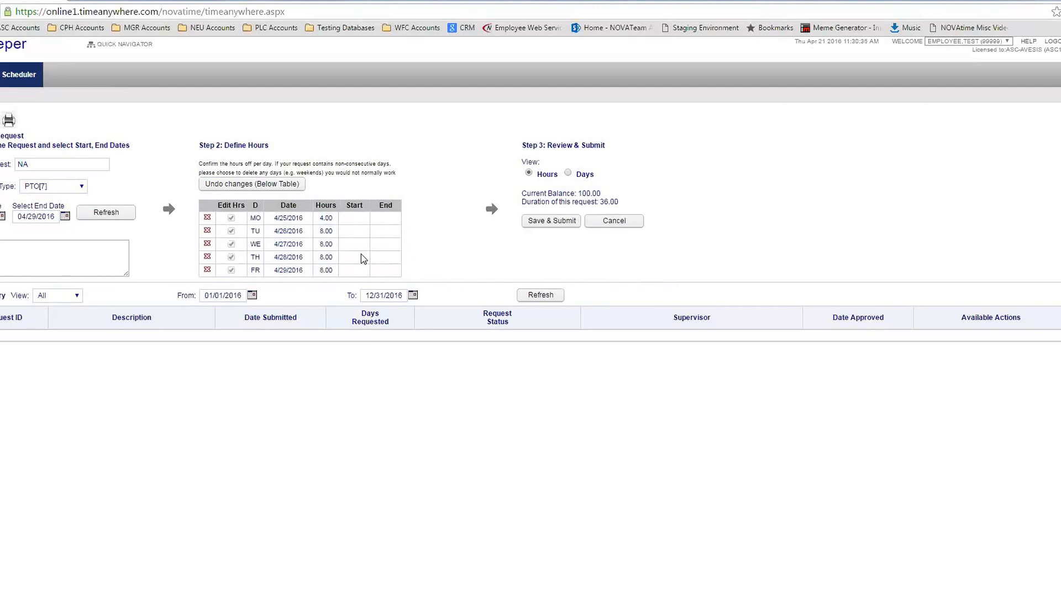
left_click(325, 217)
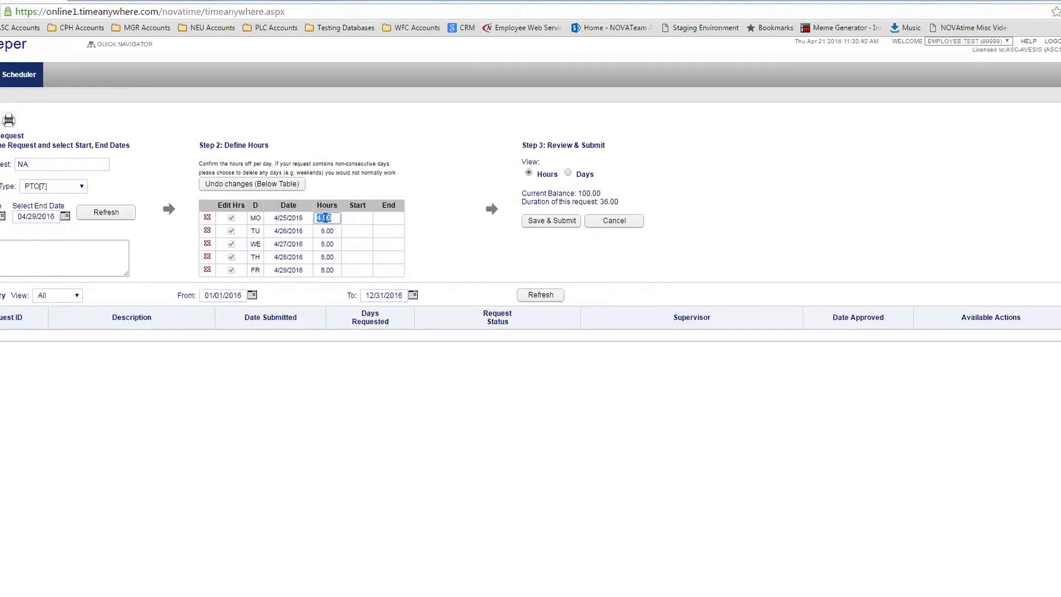
type("8")
left_click(455, 229)
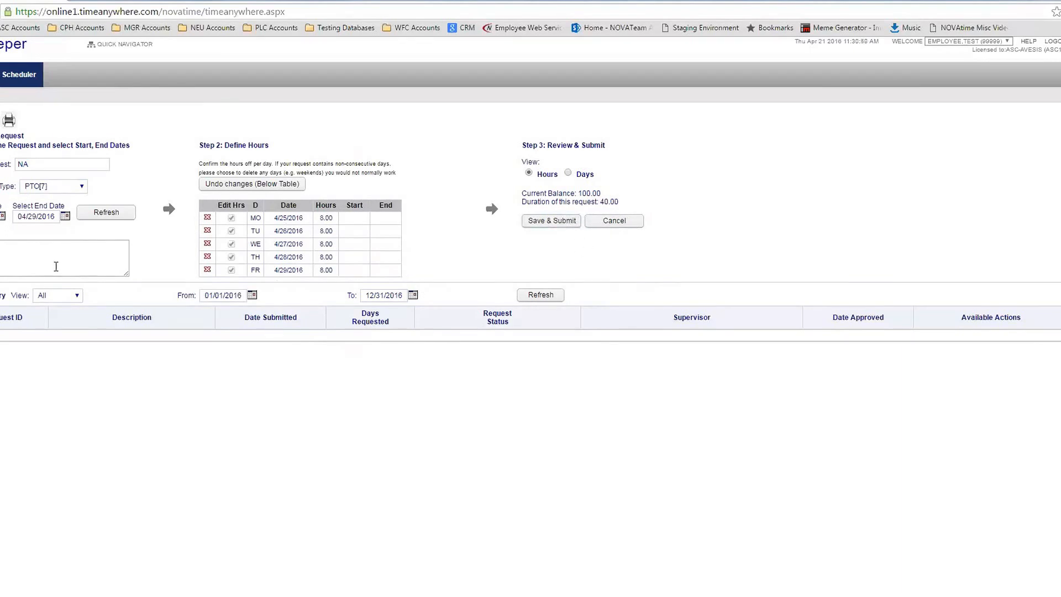
Place the cursor in the comment box and save and submit the 40-hour PTO[7] request
left_click(14, 259)
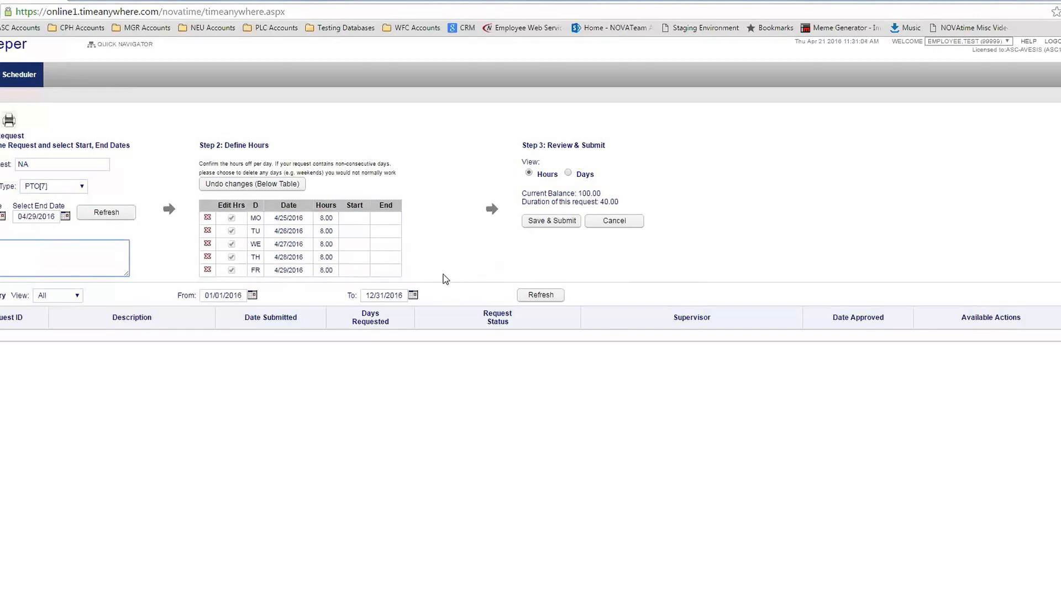
left_click(555, 220)
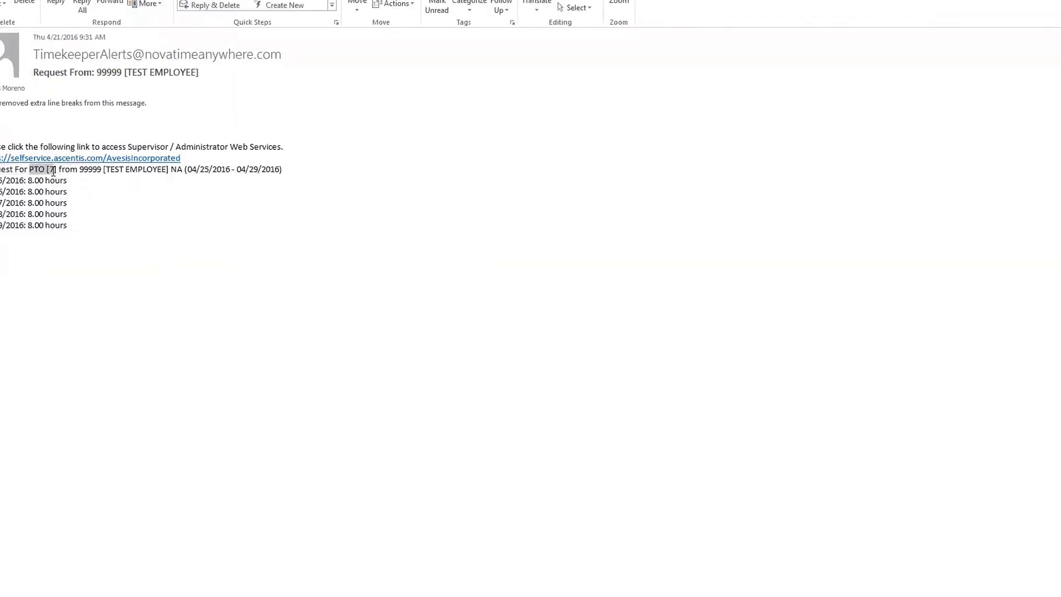
Highlight the request start date and the daily hours in the Timekeeper alert e-mail
left_click_drag(190, 165, 269, 185)
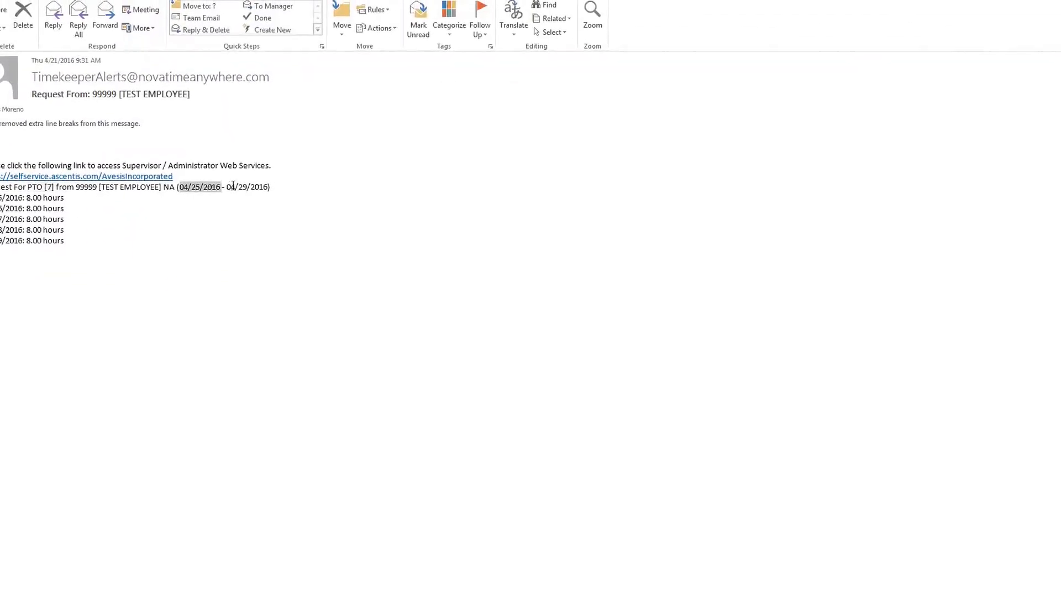
left_click_drag(64, 198, 33, 198)
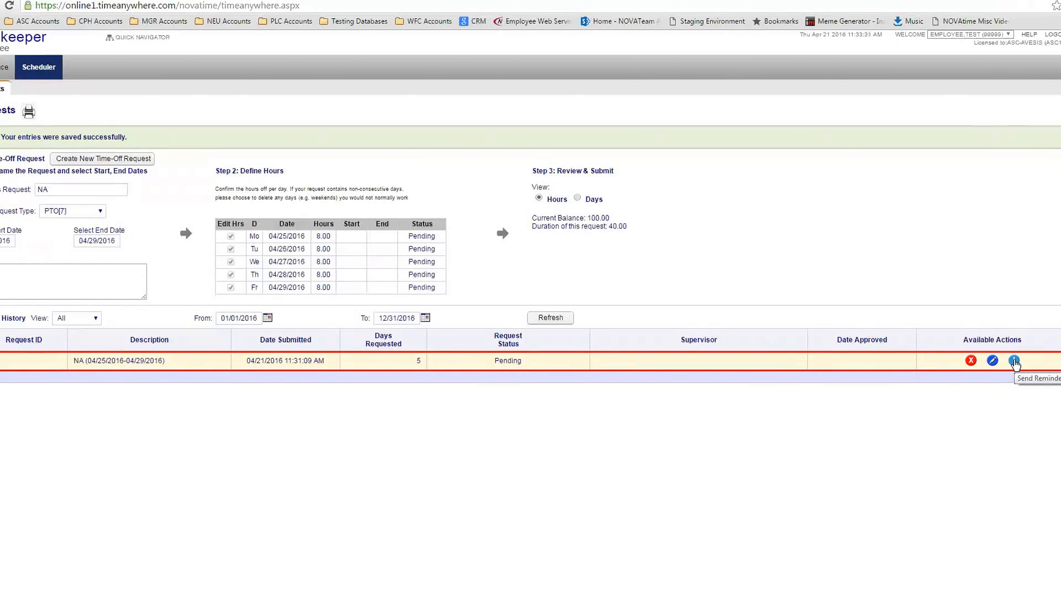
left_click(1014, 360)
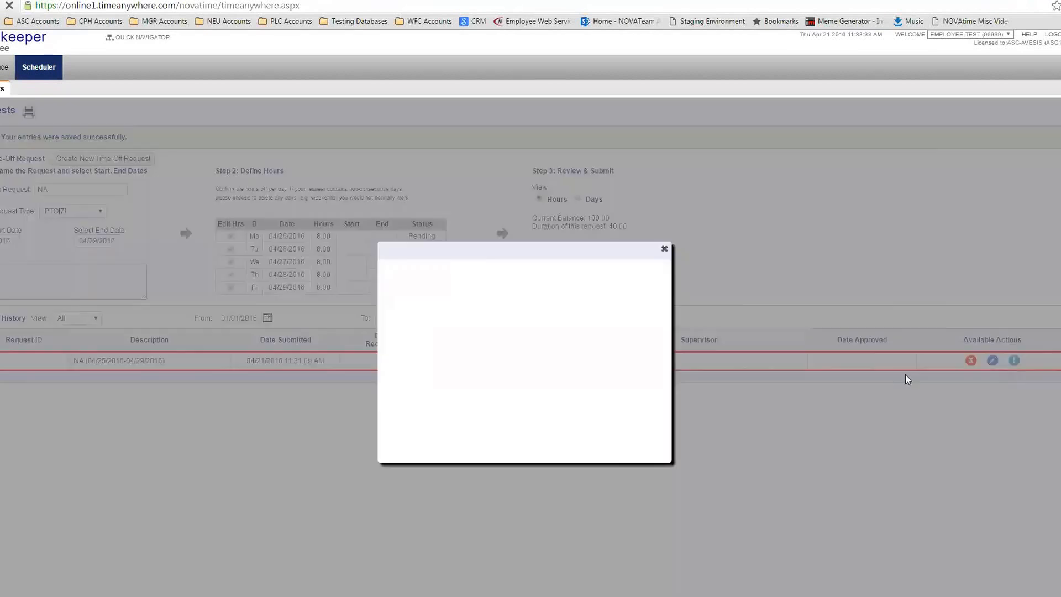
left_click(445, 314)
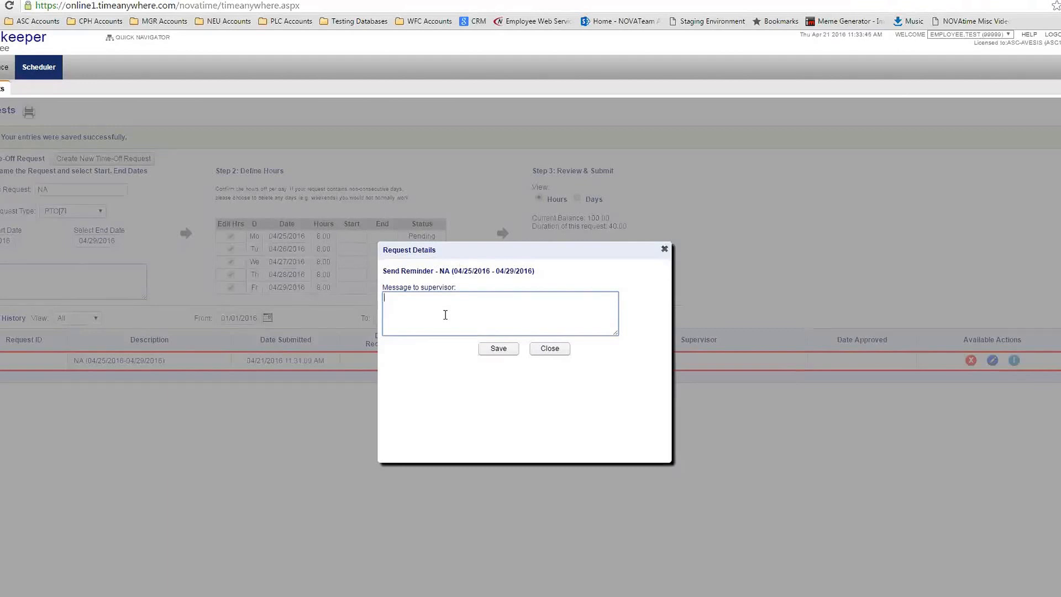
left_click(549, 348)
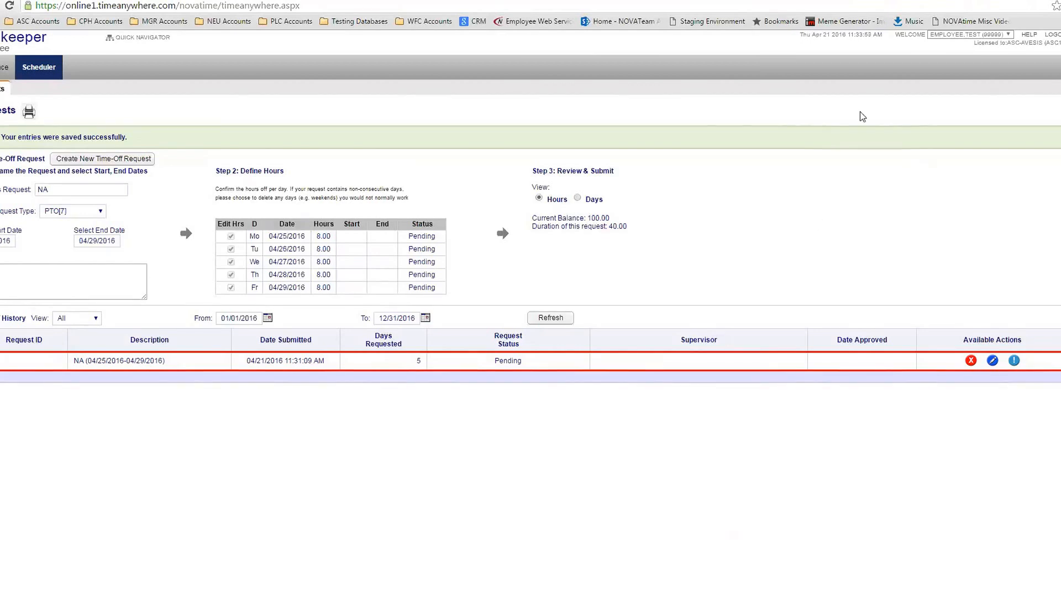
left_click_drag(895, 35, 959, 57)
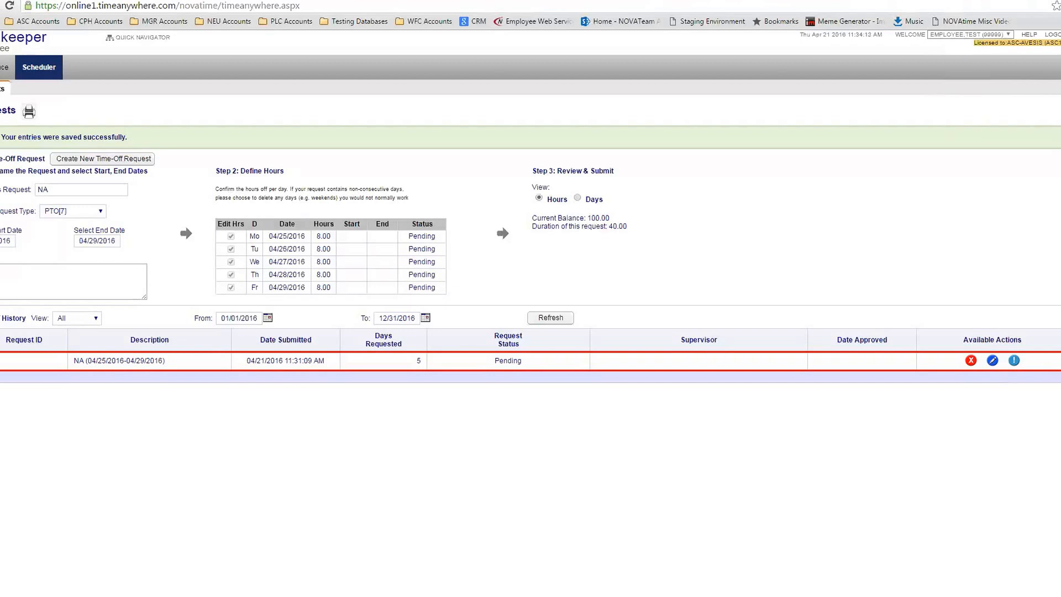
Switch from the employee view to the My Team manager view via the user dropdown
left_click(1008, 34)
left_click(986, 51)
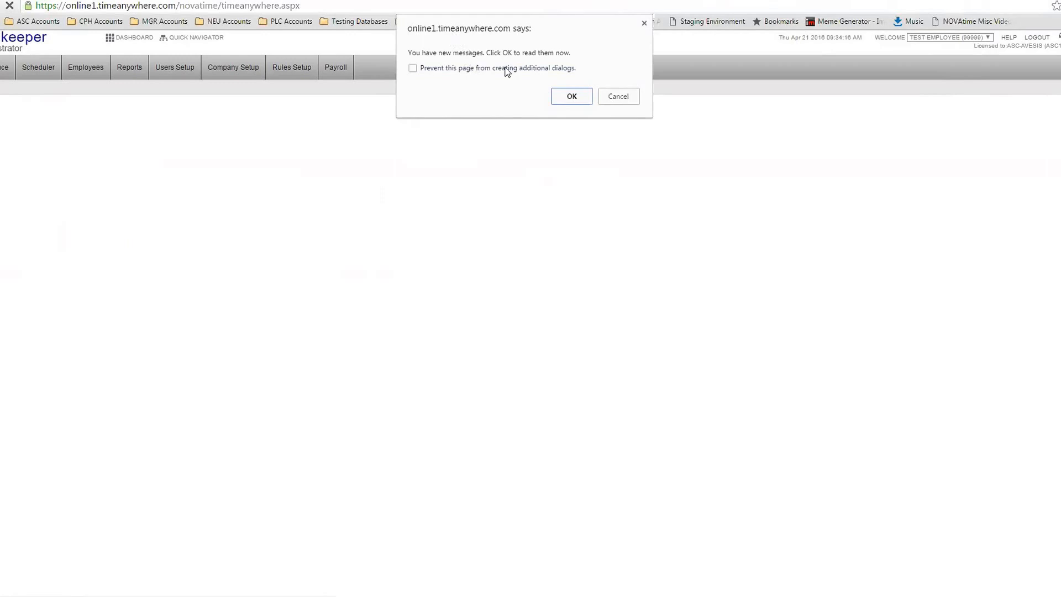
Acknowledge the new messages alert, read the PTO request message, and return to the dashboard
left_click(568, 98)
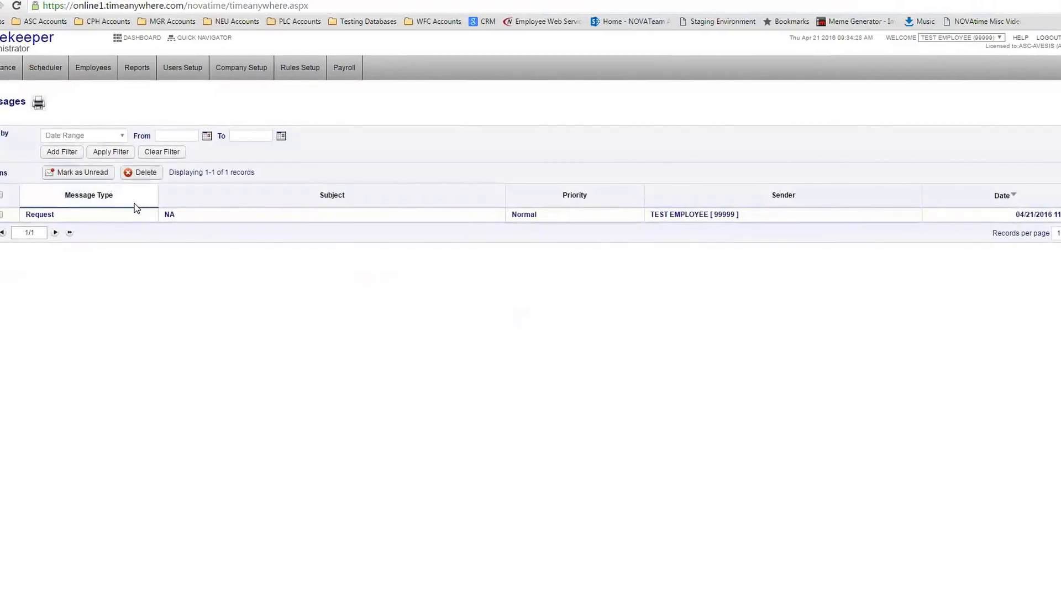
left_click(42, 219)
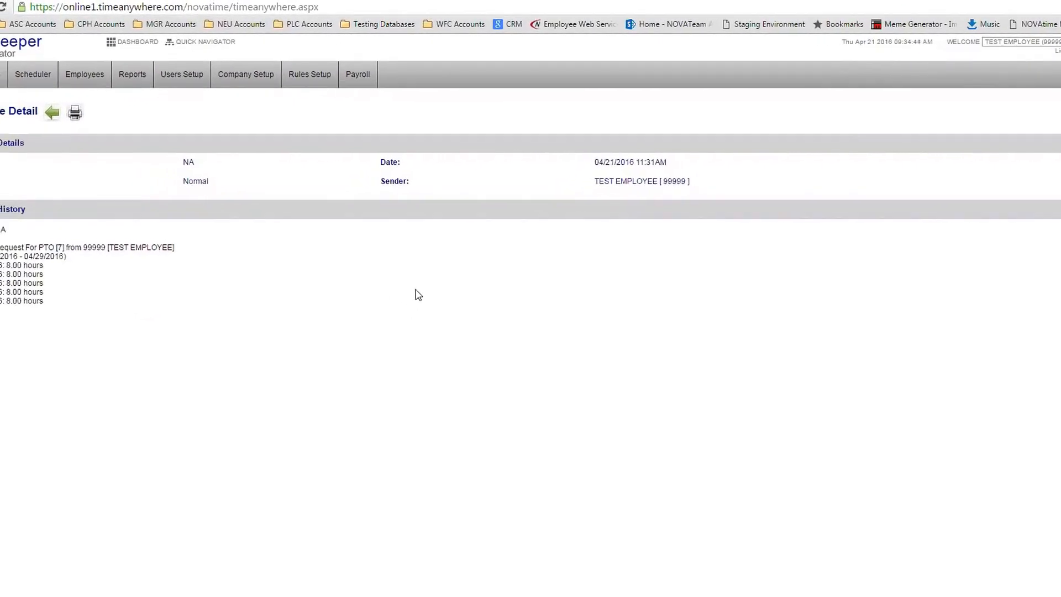
left_click(133, 42)
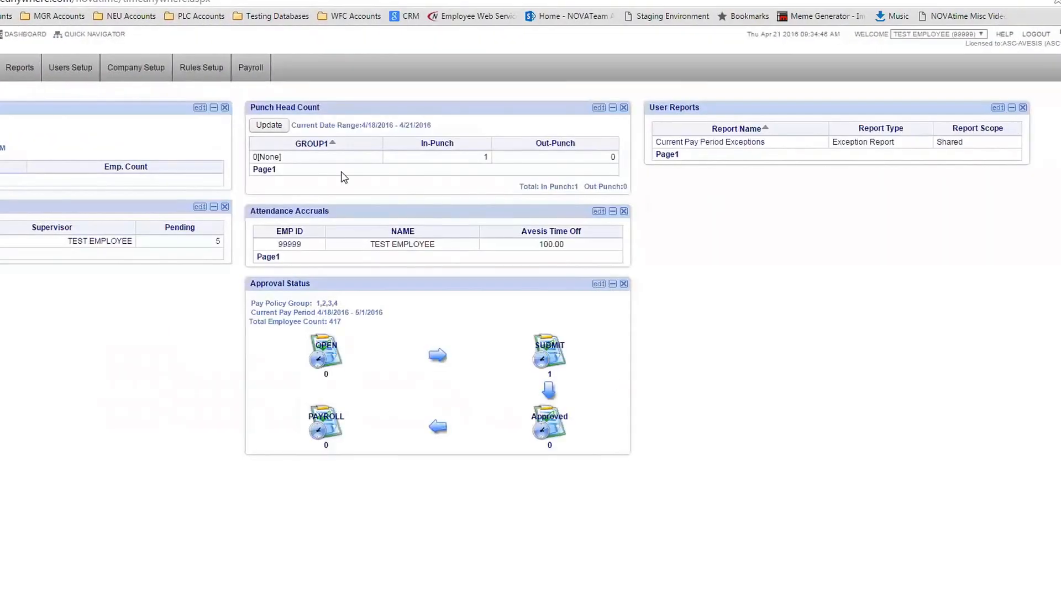
Close the Punch Head Count and User Reports widgets and select the Missed Punch exception row
left_click(761, 117)
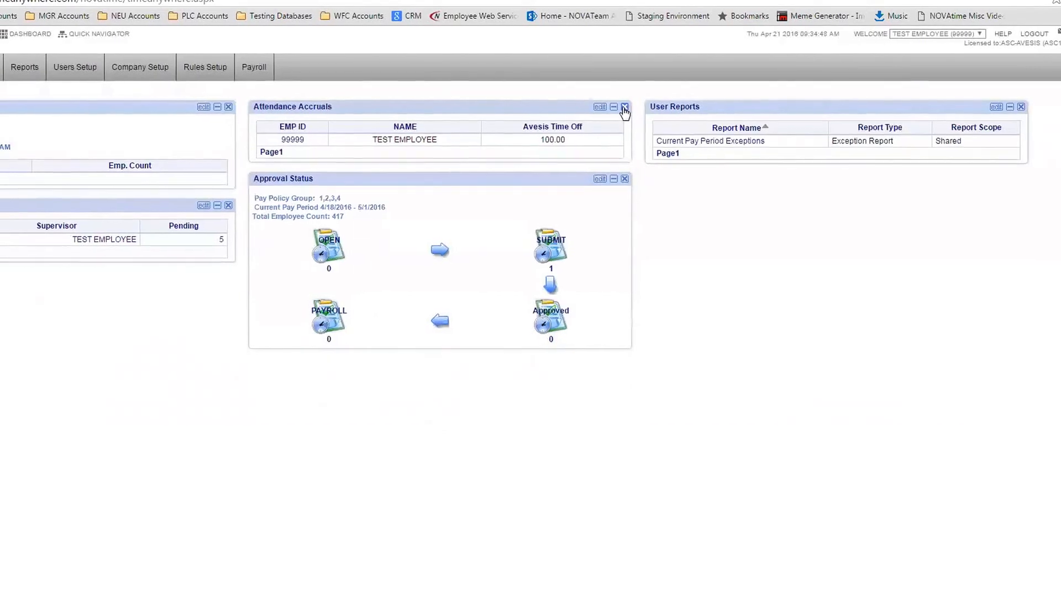
left_click(1021, 106)
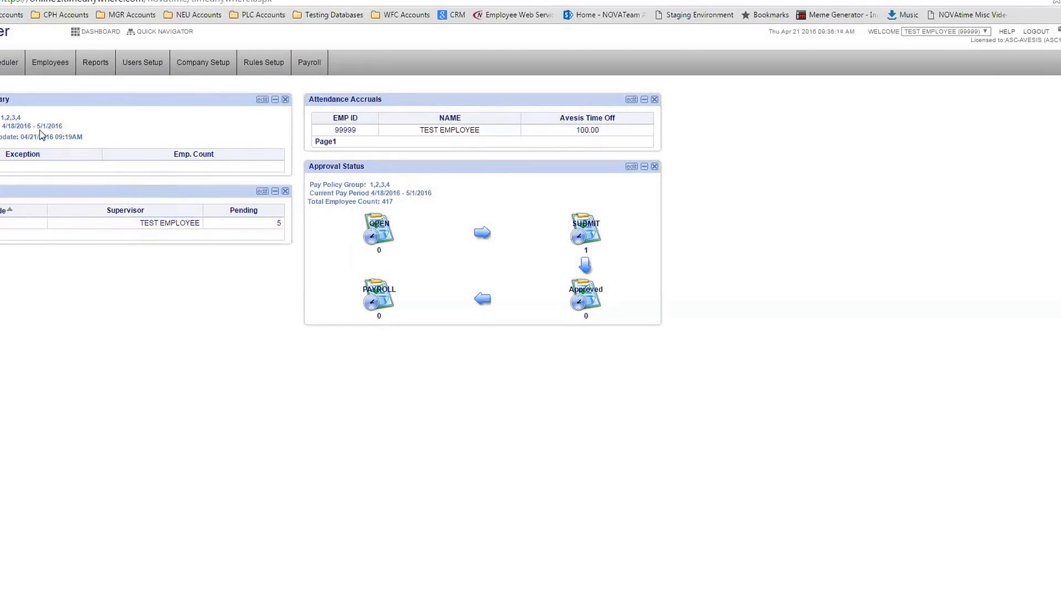
left_click(19, 165)
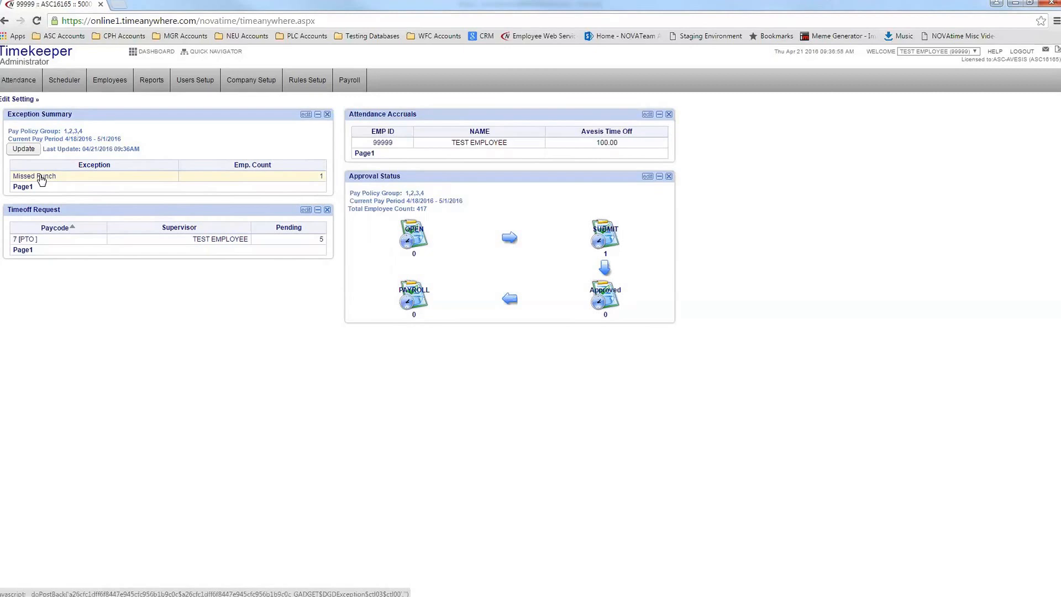
Open the missed-punch employee's timesheet from the Exception Summary and review its entries
left_click(49, 177)
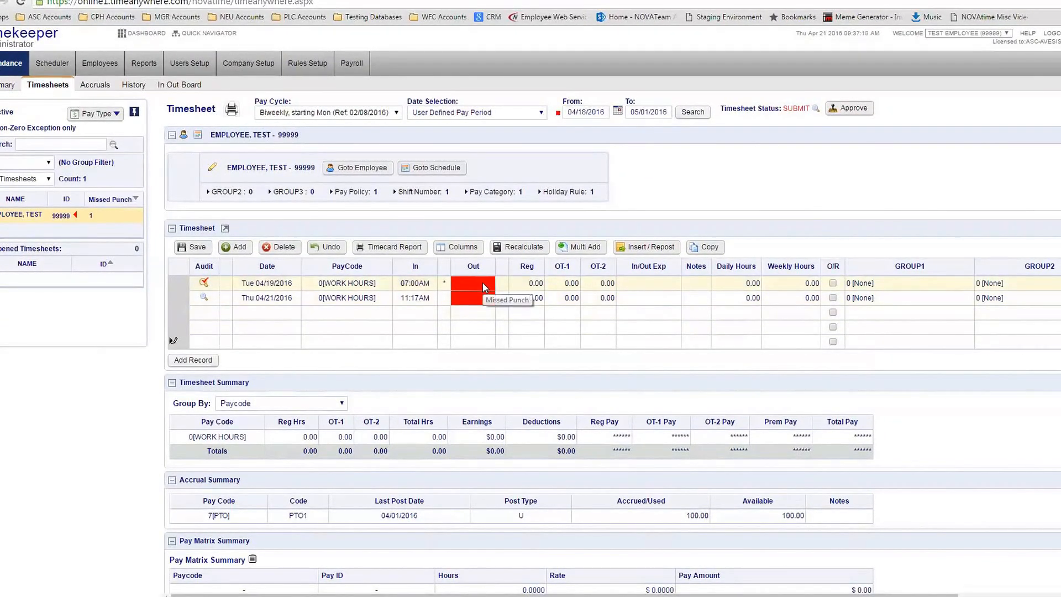
left_click_drag(101, 215, 76, 217)
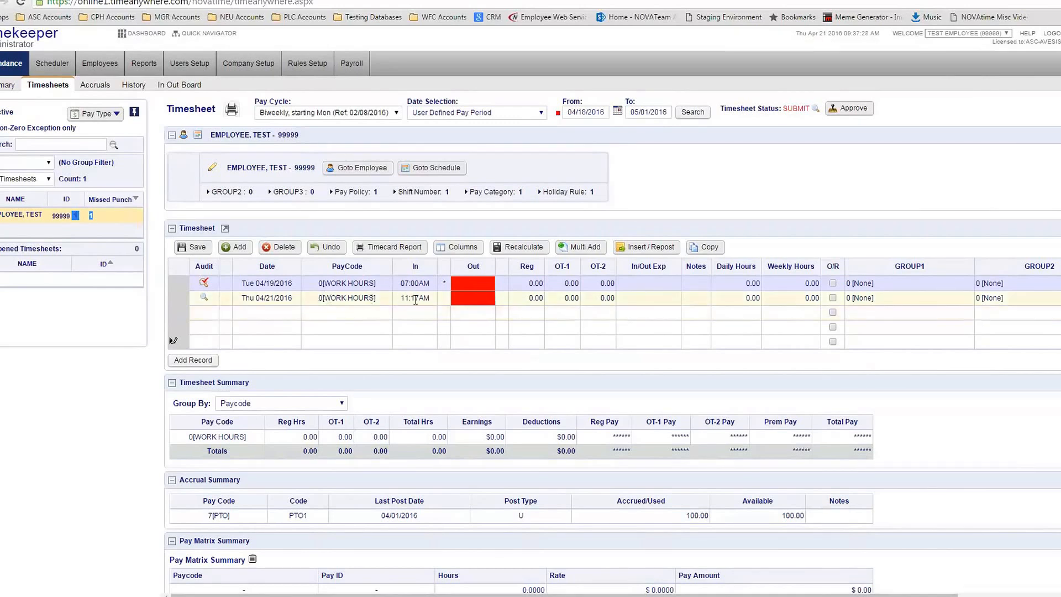
Add and save a Mon 04/18/2016 0[WORK HOURS] record clocking in at 07:00AM
mouse_move(486, 300)
double_click(90, 216)
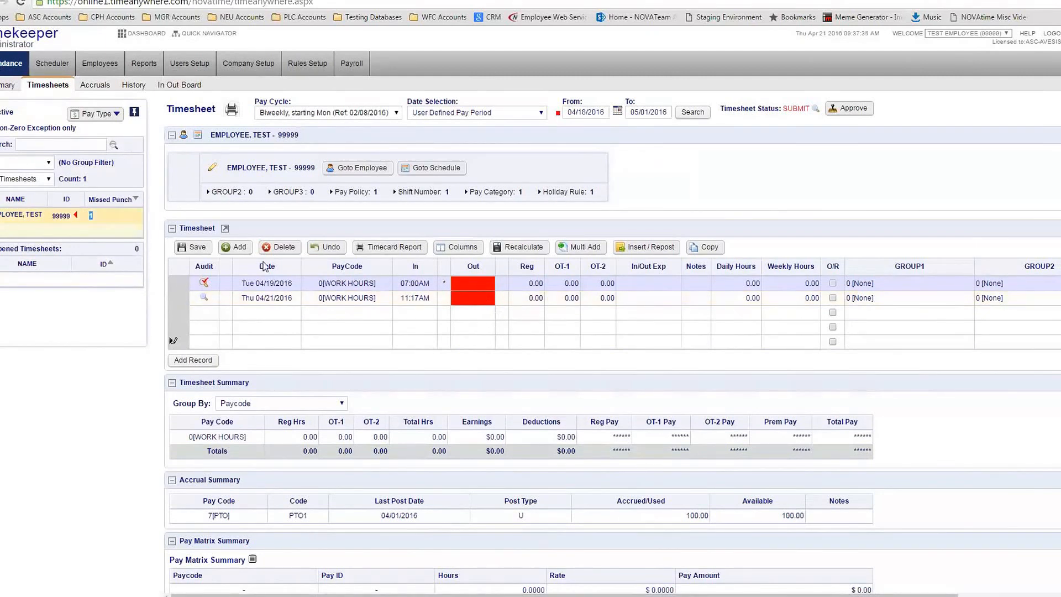
left_click(486, 284)
left_click(290, 314)
left_click(289, 334)
left_click(337, 314)
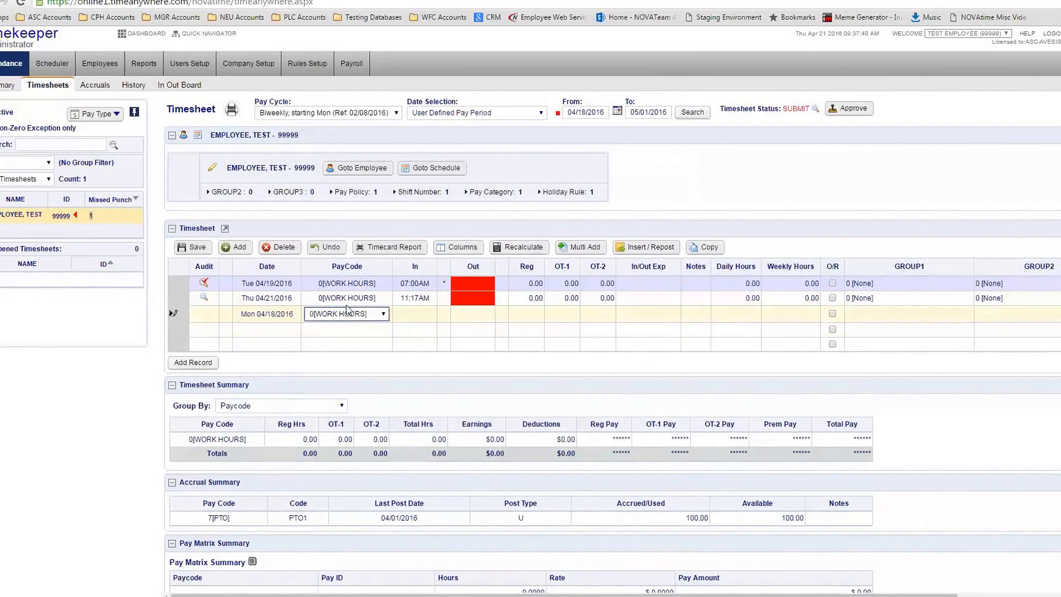
left_click(403, 313)
type("7")
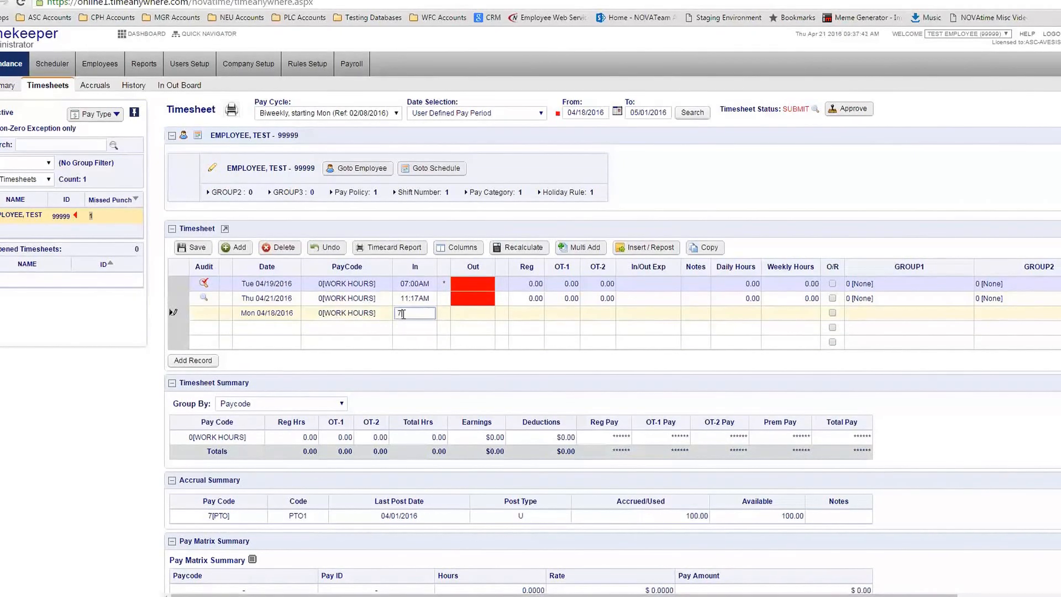
left_click(182, 247)
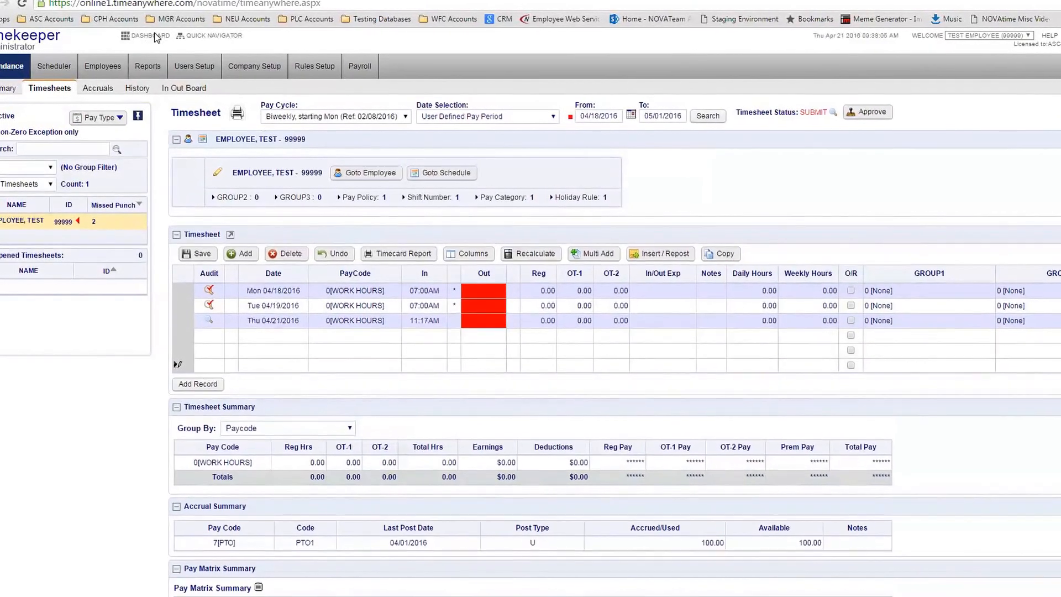
left_click(155, 36)
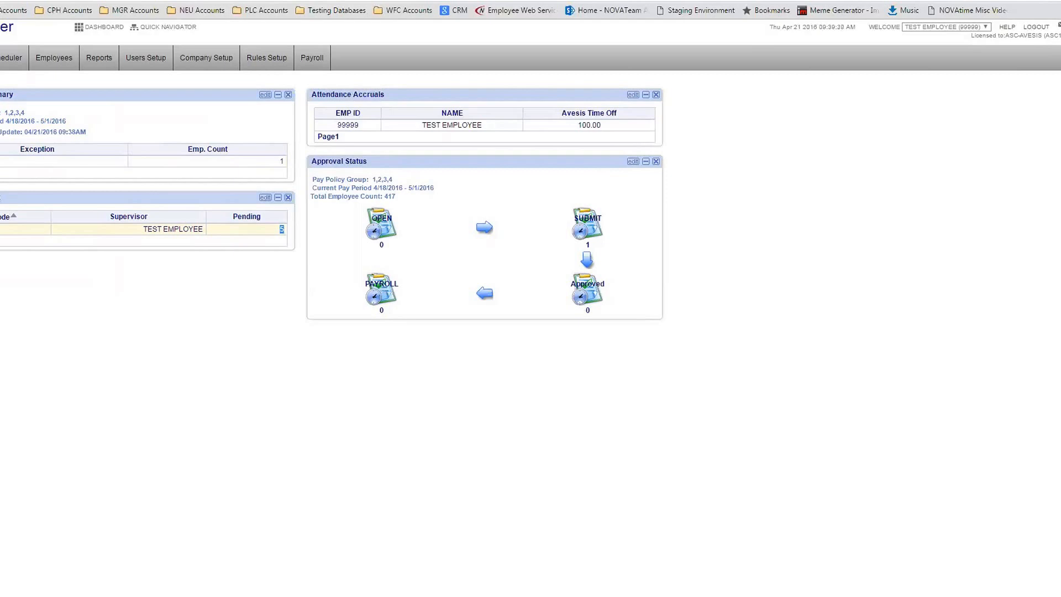
Highlight the supervisor name in the dashboard's pending requests widget
left_click(145, 235)
left_click_drag(144, 234, 206, 233)
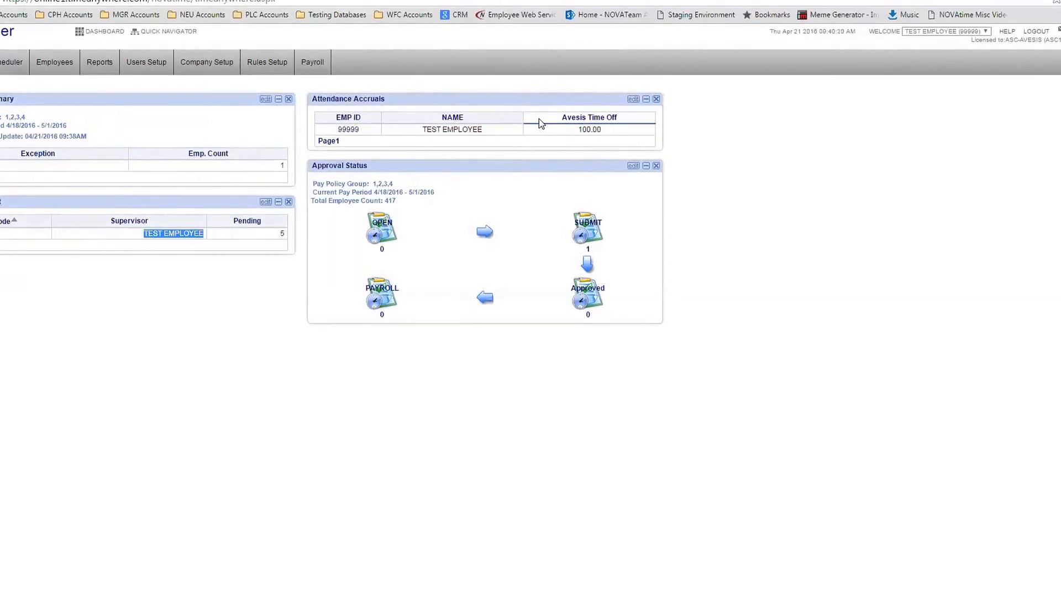
Show the Attendance Accruals widget's editable accrual type list, from Personal through Sick and Vacation
left_click(636, 107)
Select the accrual types from the first down to Vacation, then close the Attendance Accruals edit list
left_click_drag(419, 124, 413, 167)
scroll(414, 148, "down", 3)
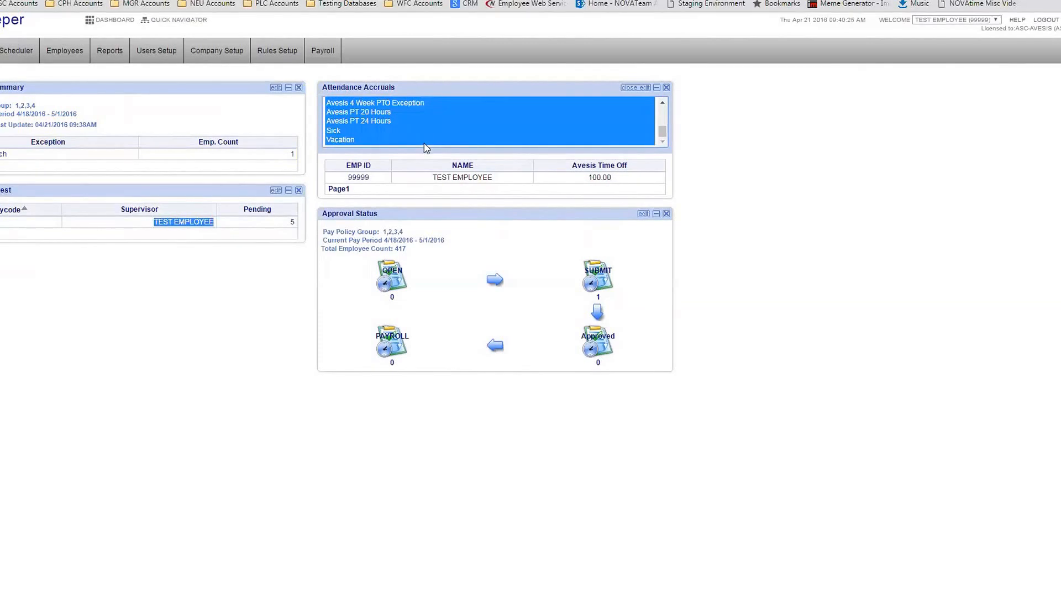
left_click(873, 349)
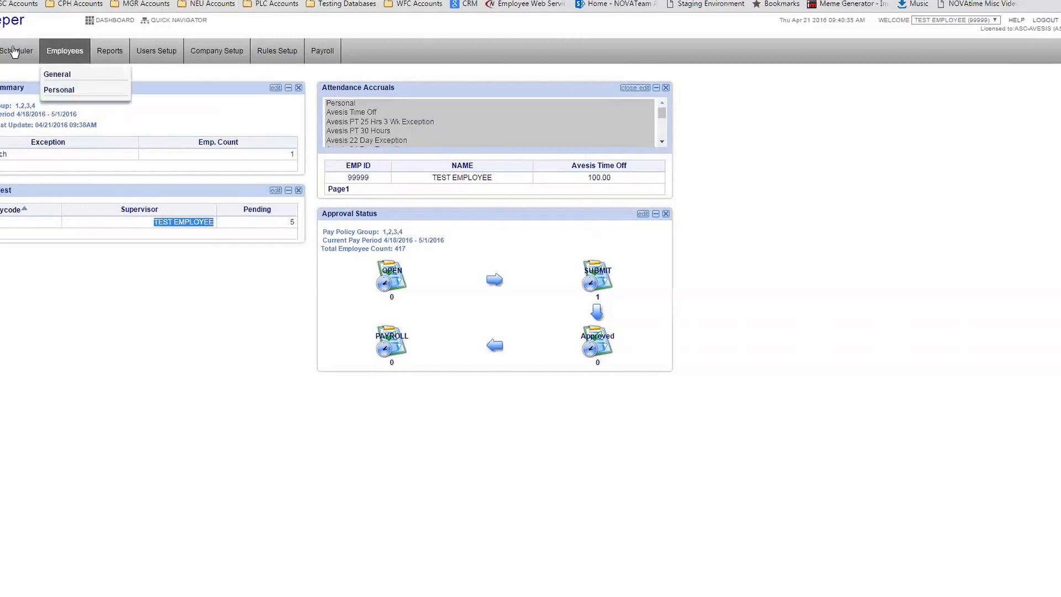
mouse_move(0, 51)
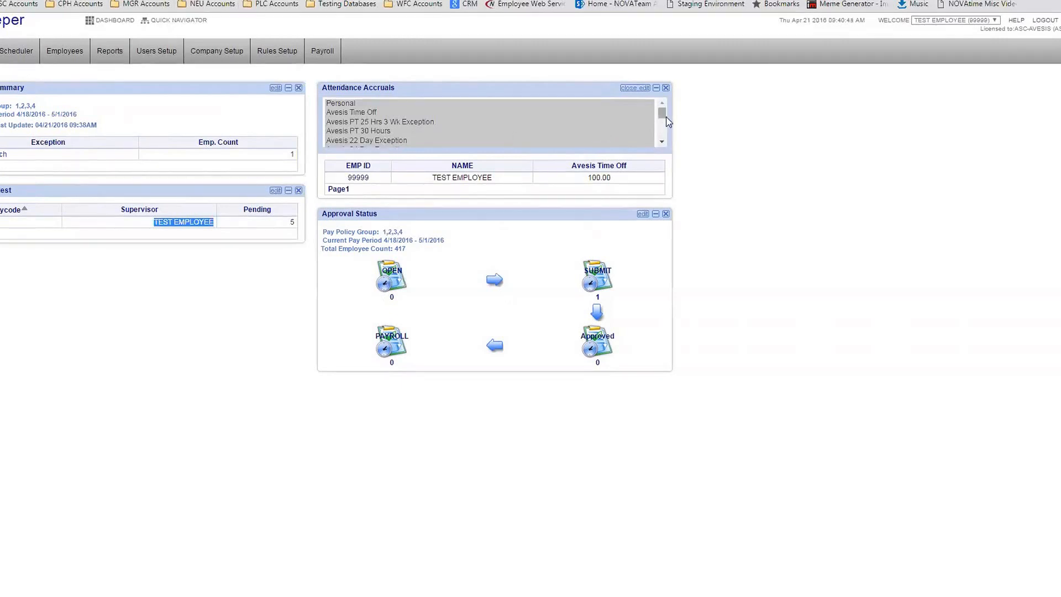
left_click_drag(665, 114, 663, 137)
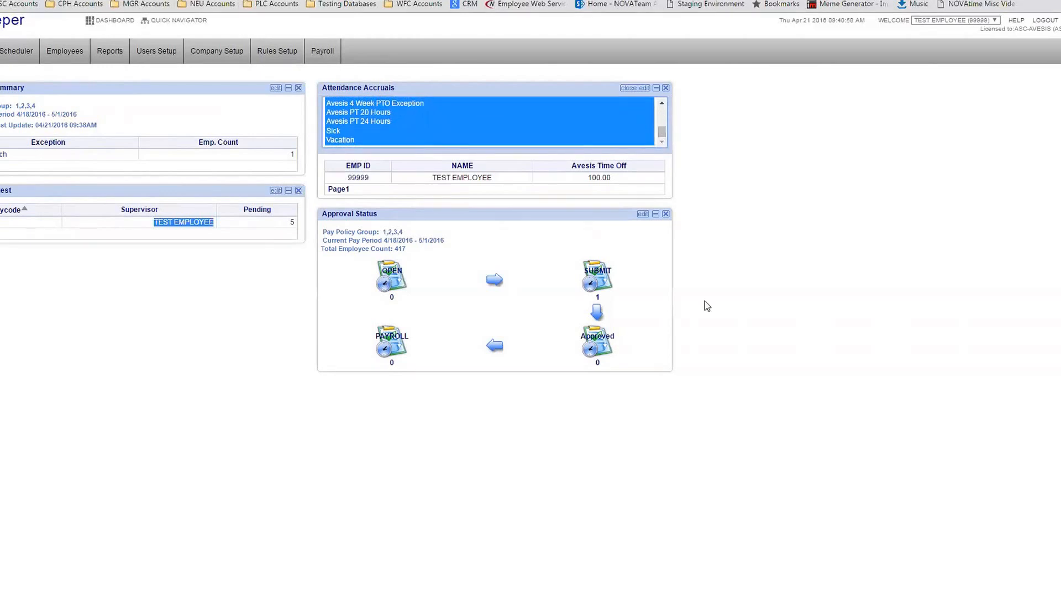
left_click(633, 88)
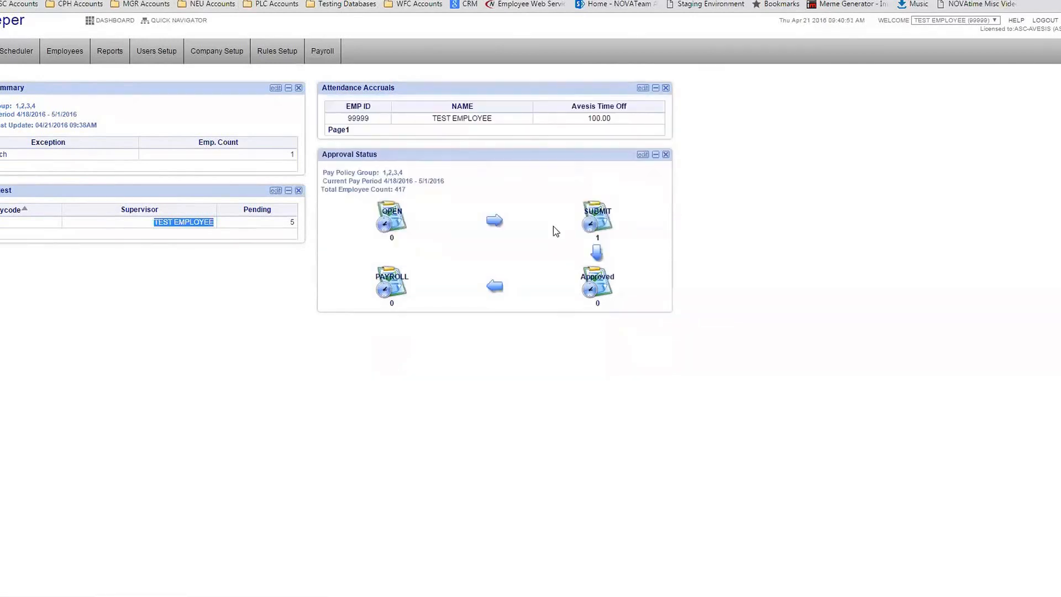
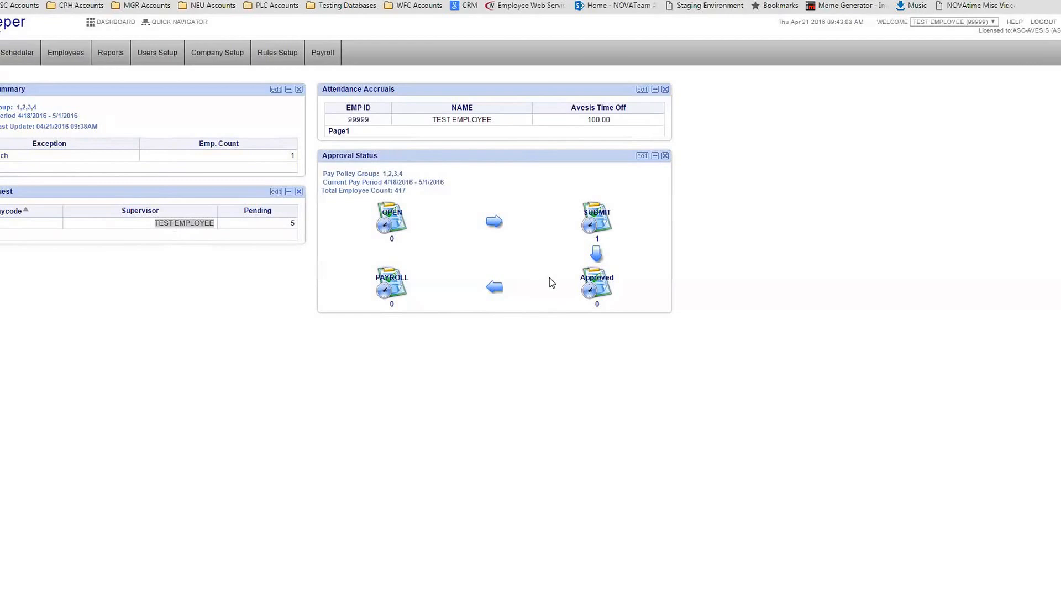
Switch the Approval Status widget to Prior Pay Period, showing 4/4/2016 – 4/17/2016
left_click(642, 157)
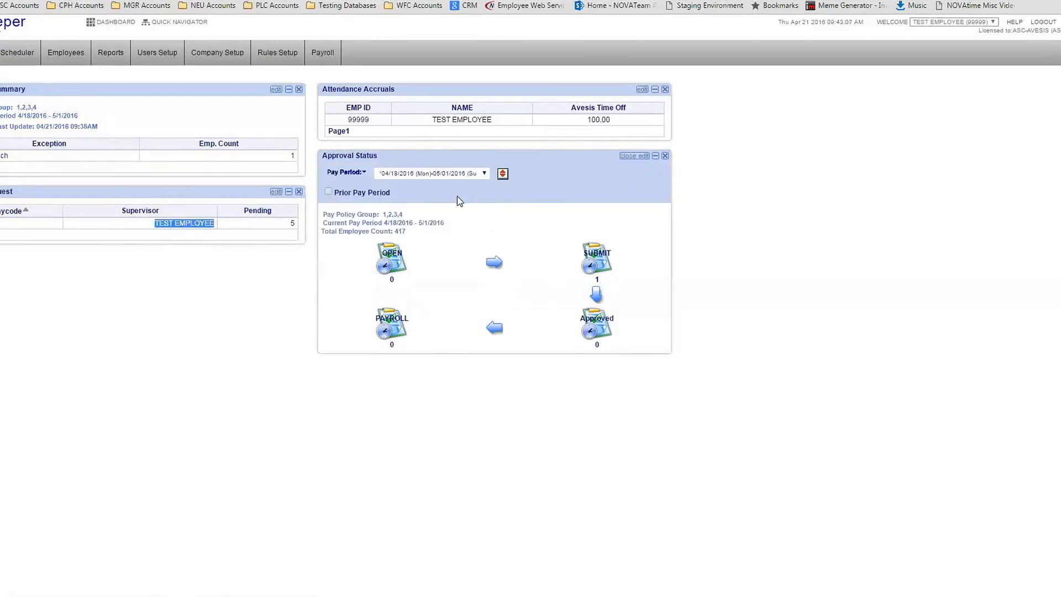
left_click(329, 193)
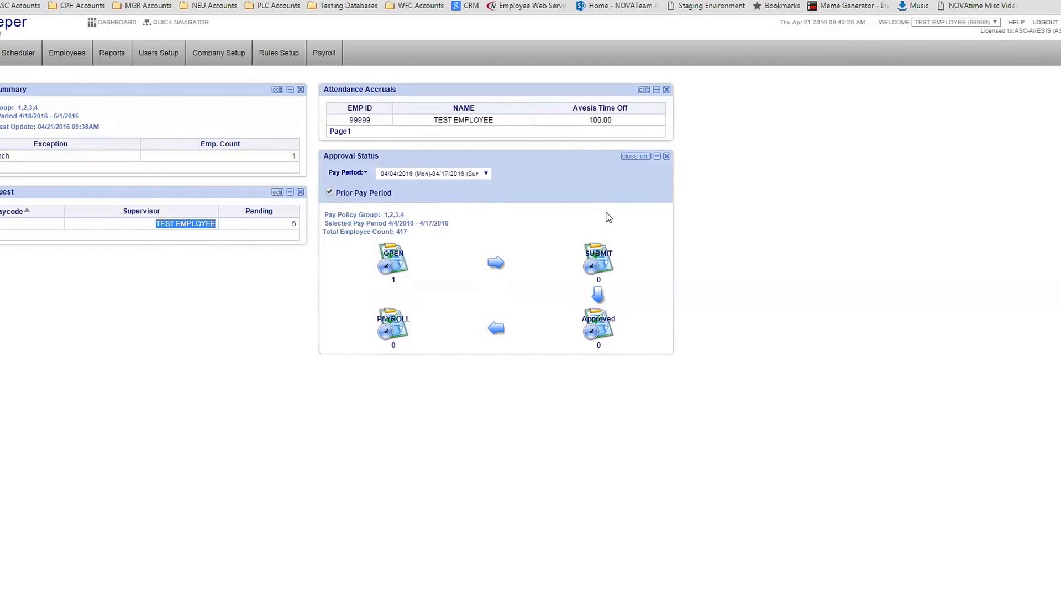
left_click(644, 156)
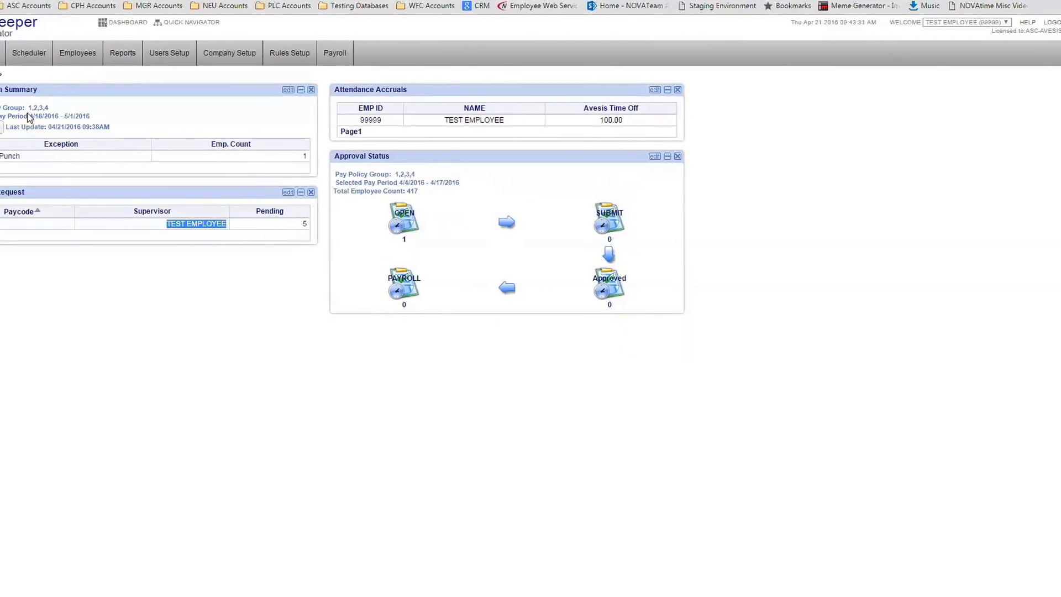
Add a second Approval Status widget in a right-hand column and compare its Current and Selected Pay Period lines
left_click(7, 72)
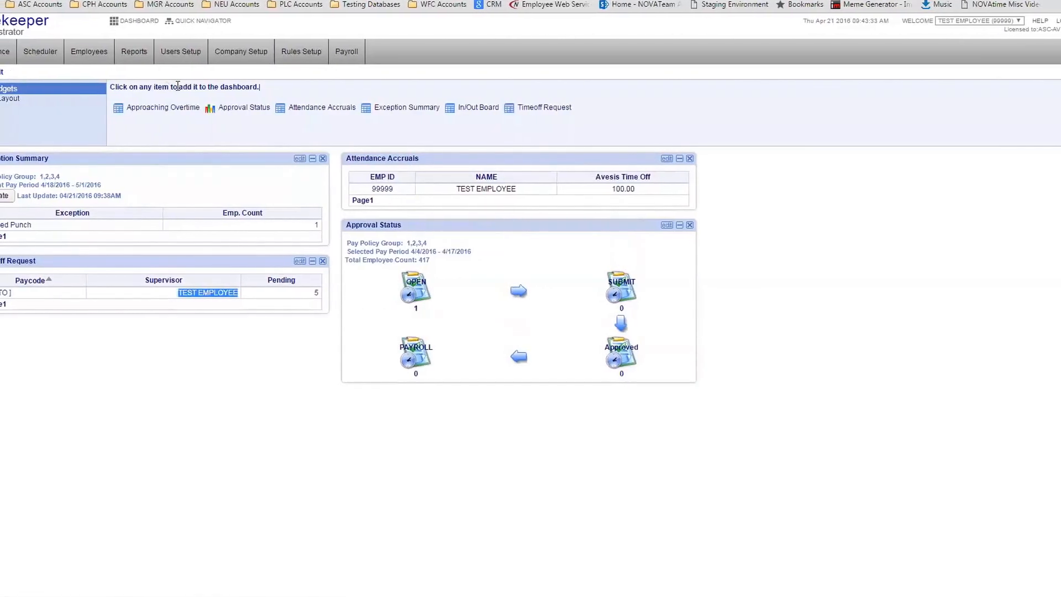
left_click(232, 108)
left_click_drag(177, 159, 822, 288)
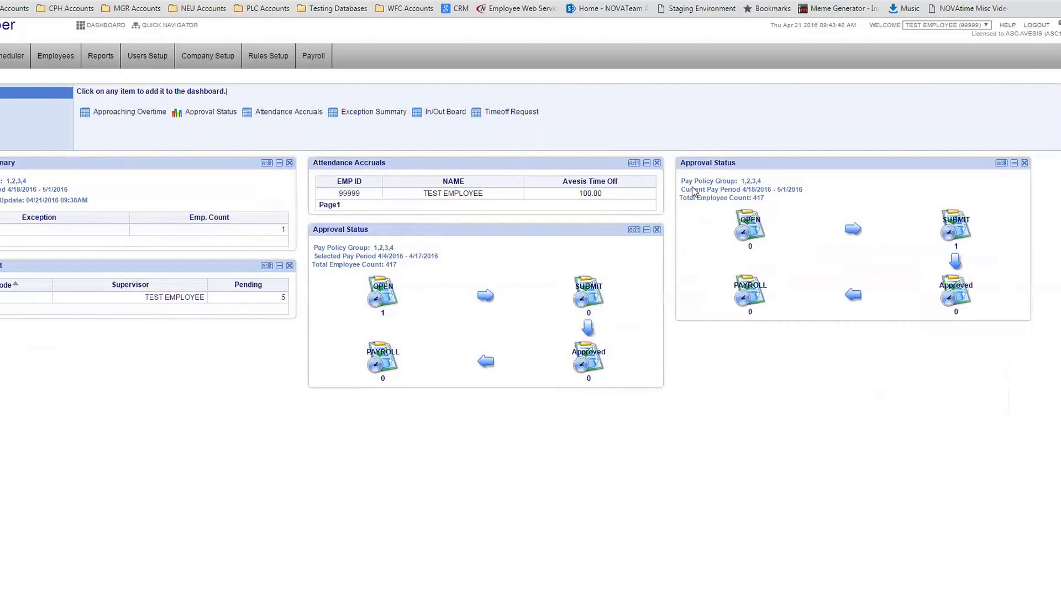
left_click_drag(681, 189, 802, 191)
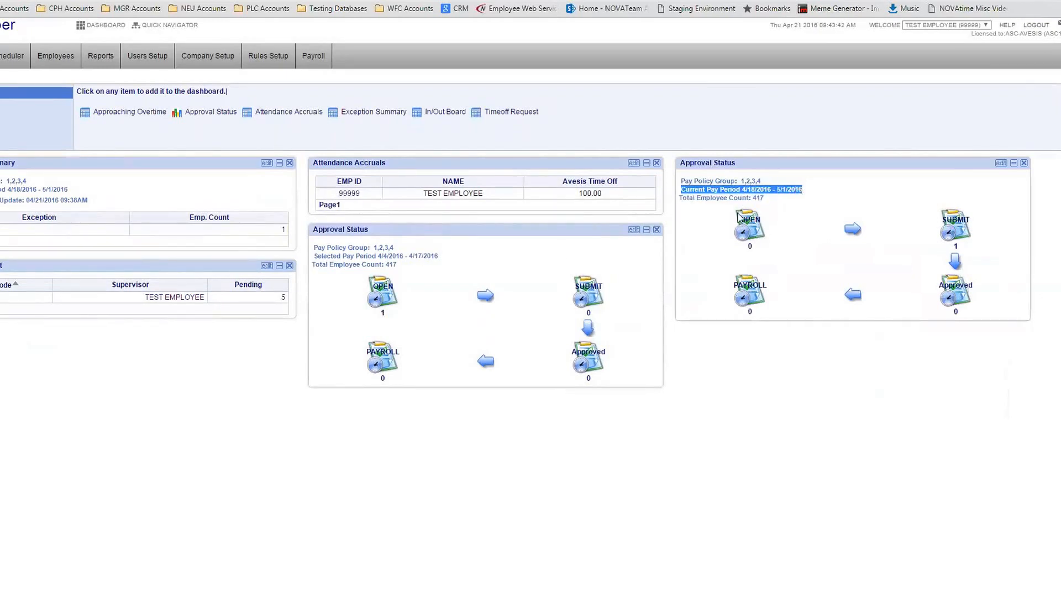
left_click_drag(313, 255, 440, 257)
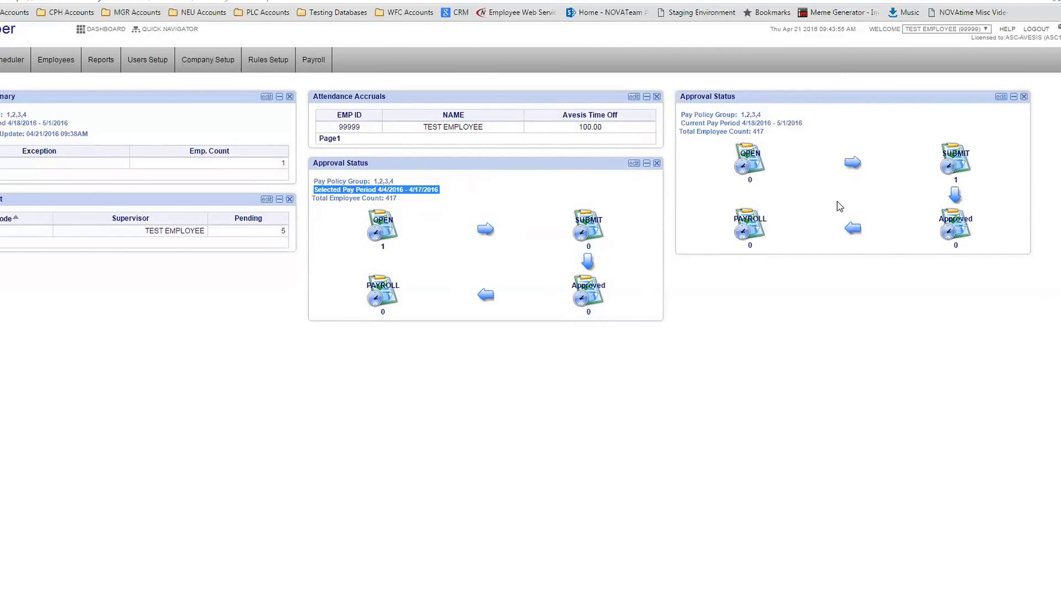
left_click(831, 339)
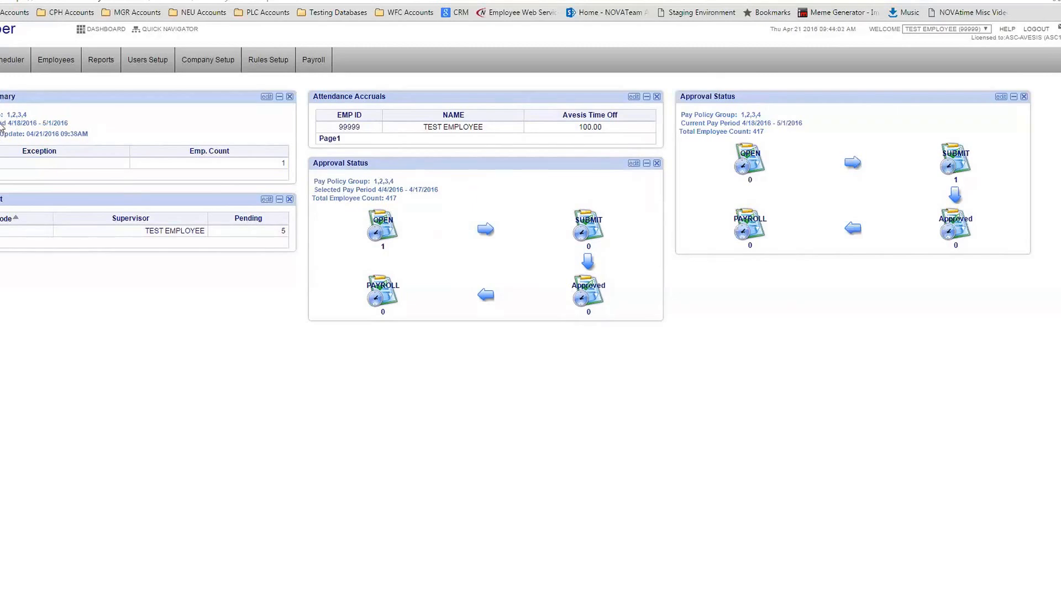
Keep the exception summary's pay period at 04/18/2016-05/01/2016
left_click_drag(17, 127, 45, 128)
left_click(267, 96)
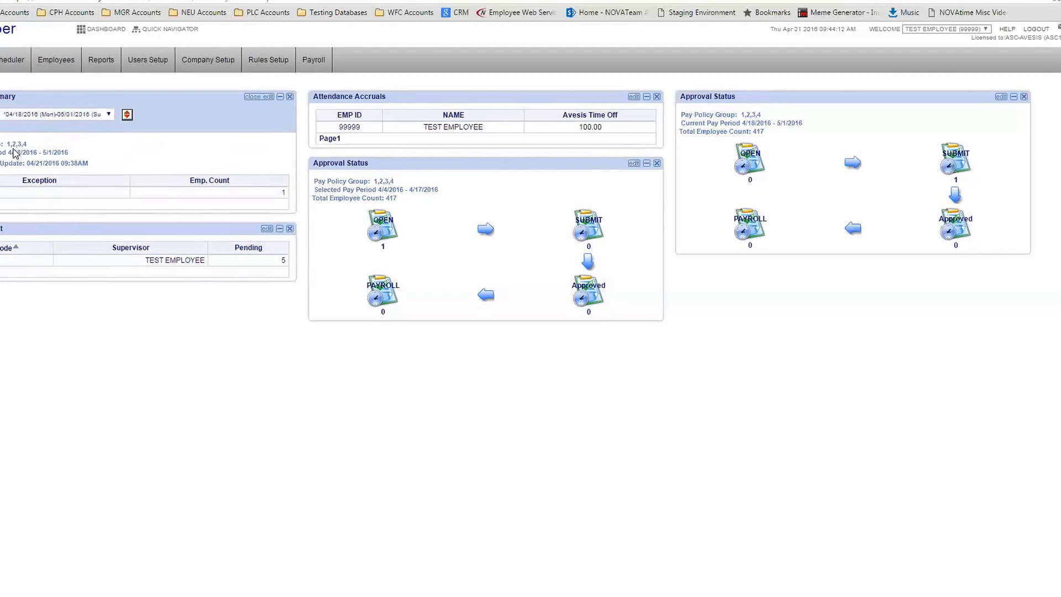
left_click(103, 115)
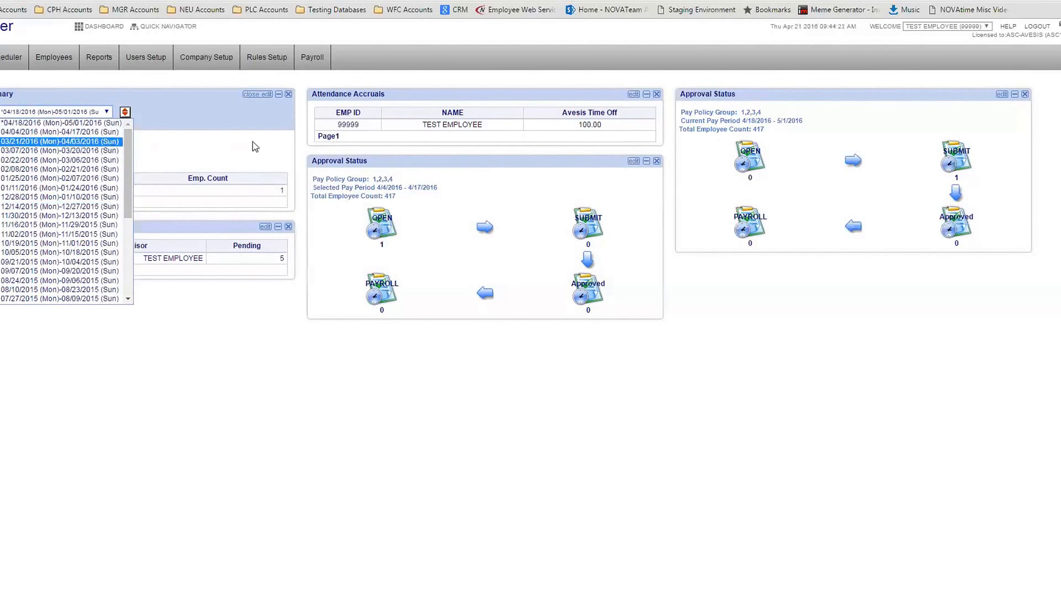
left_click(245, 112)
left_click(257, 94)
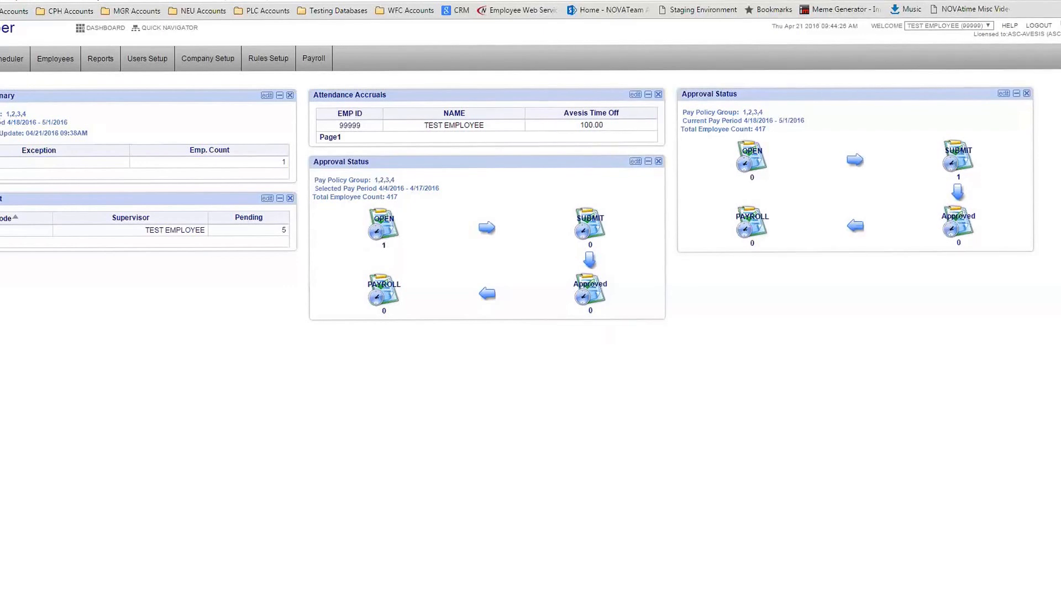
double_click(249, 293)
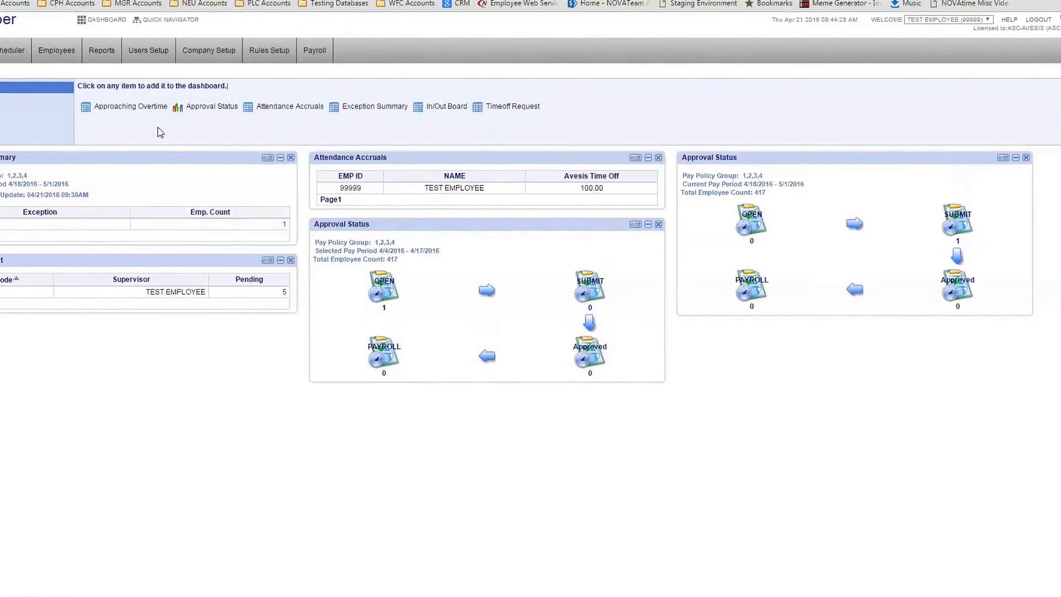
Add the In/Out Board widget and point out the employee's IN status and its date range
left_click(446, 107)
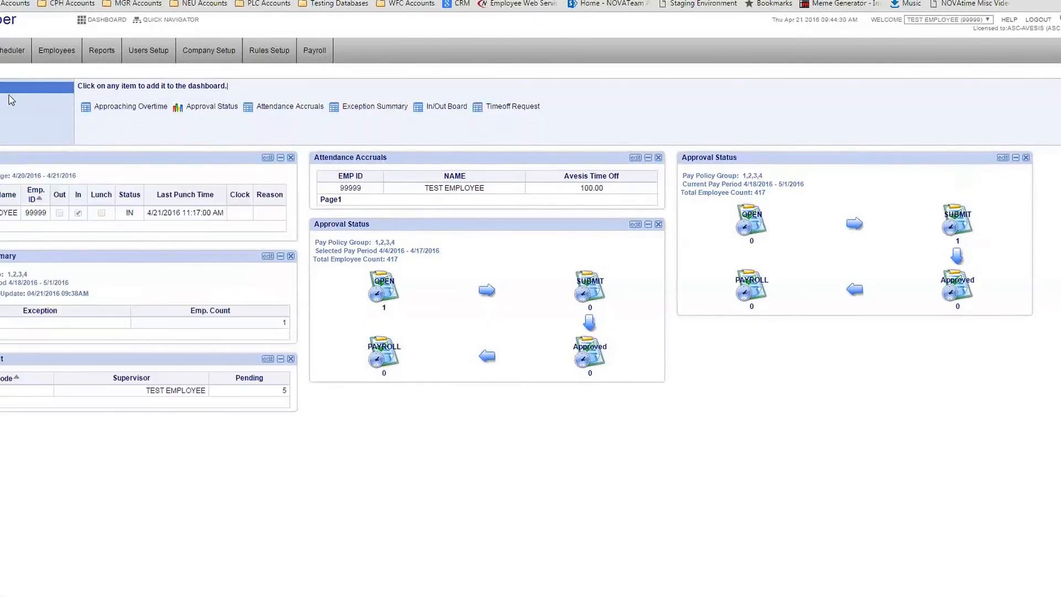
double_click(117, 222)
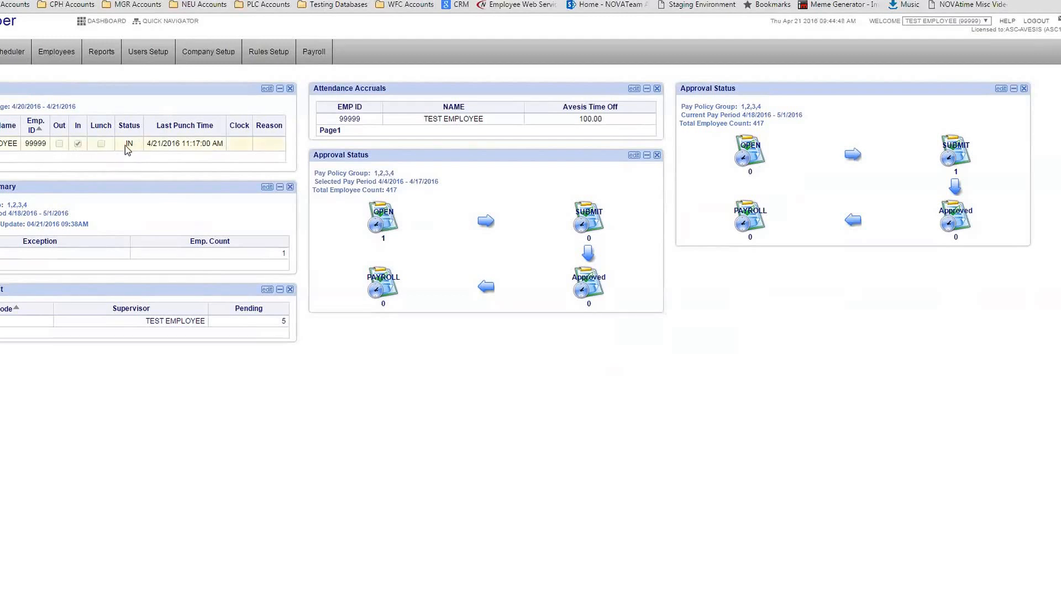
left_click_drag(136, 144, 120, 146)
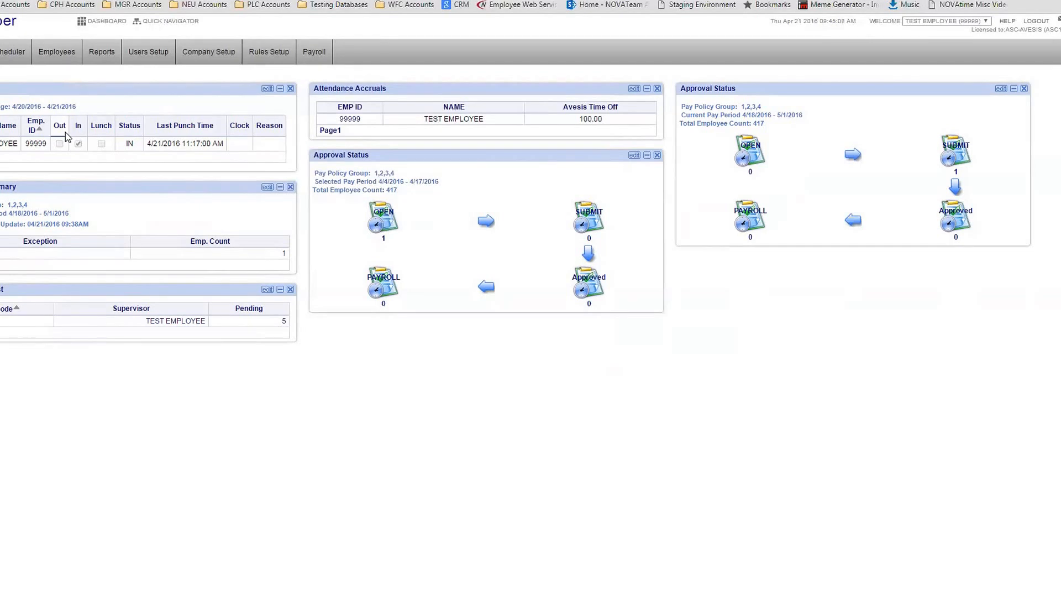
left_click_drag(86, 106, 13, 108)
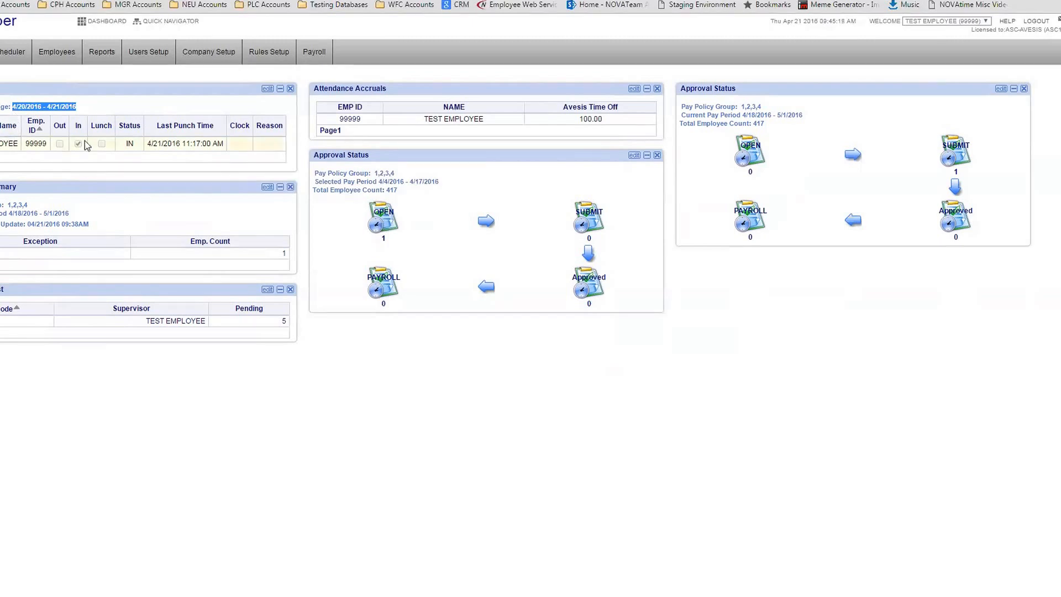
Place the In/Out Board below the current-period Approval Status and remove the Attendance Accruals widget
left_click(268, 90)
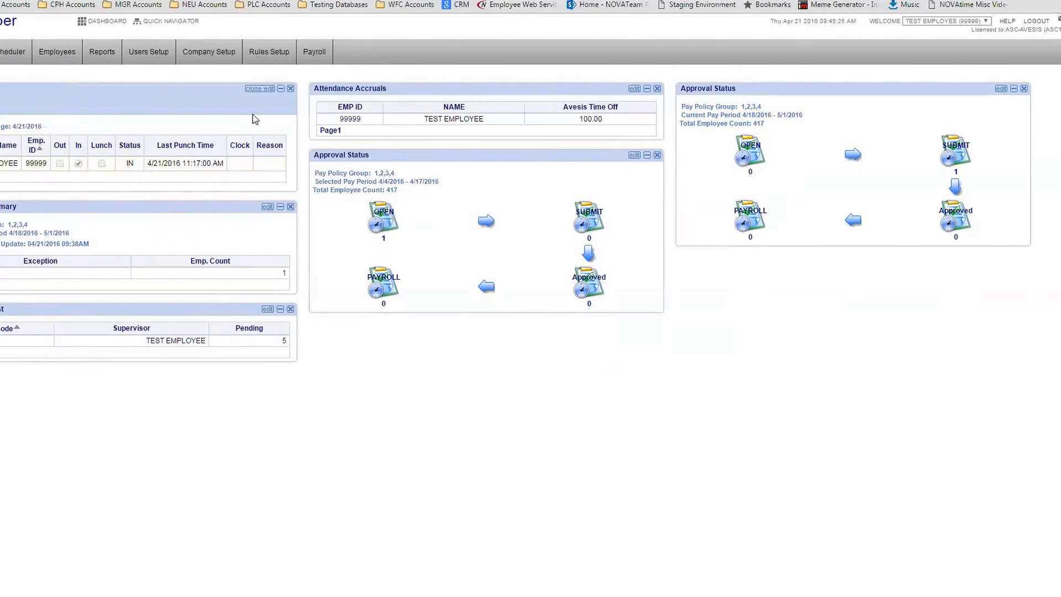
left_click(260, 88)
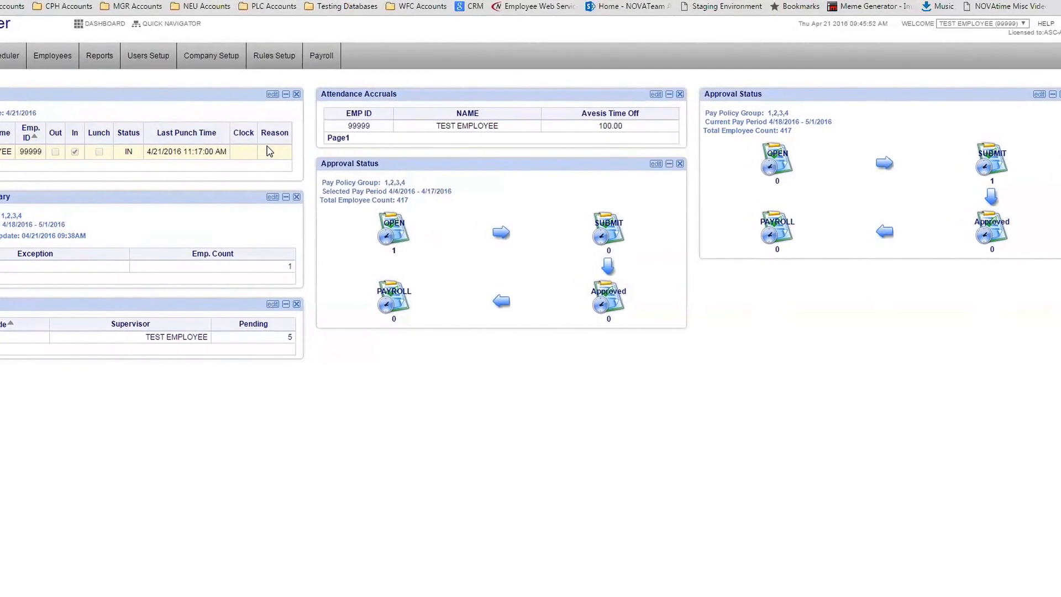
left_click_drag(168, 100, 923, 391)
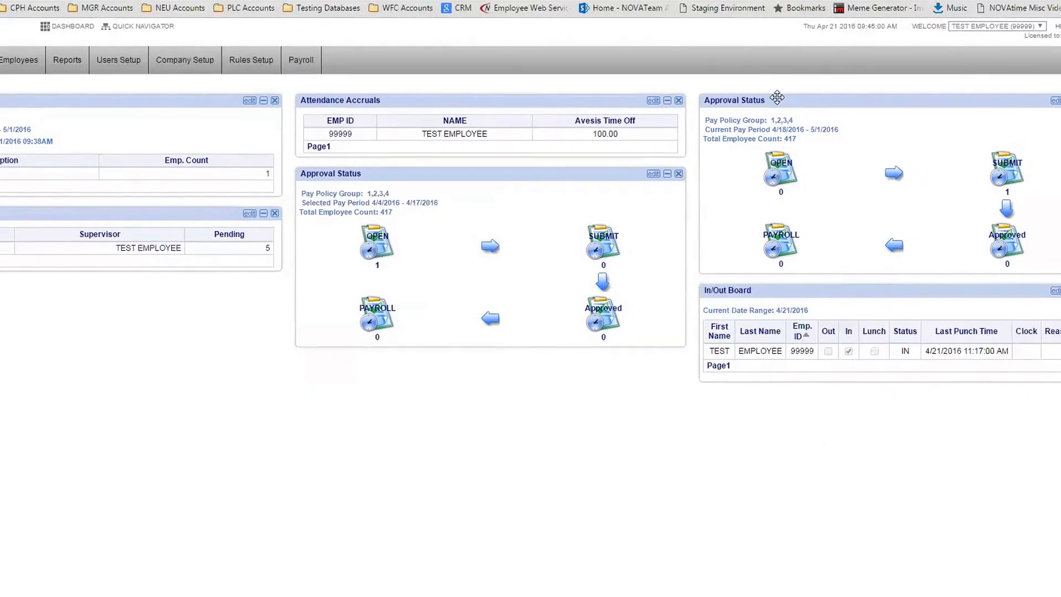
left_click(691, 103)
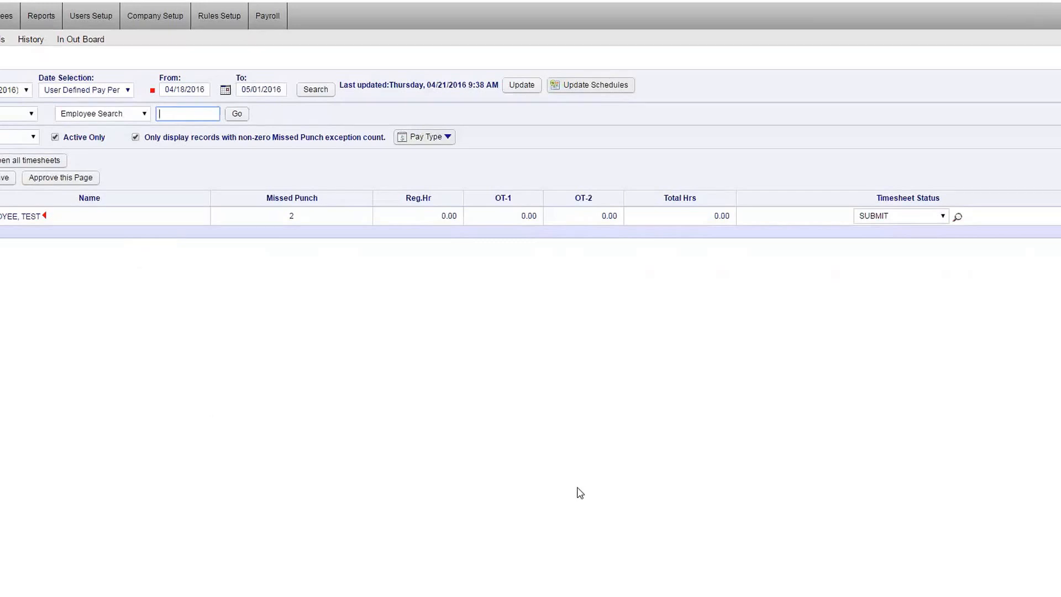
Change the test employee's 04/18/2016 – 05/01/2016 timesheet status from SUBMIT to OPEN
left_click(935, 222)
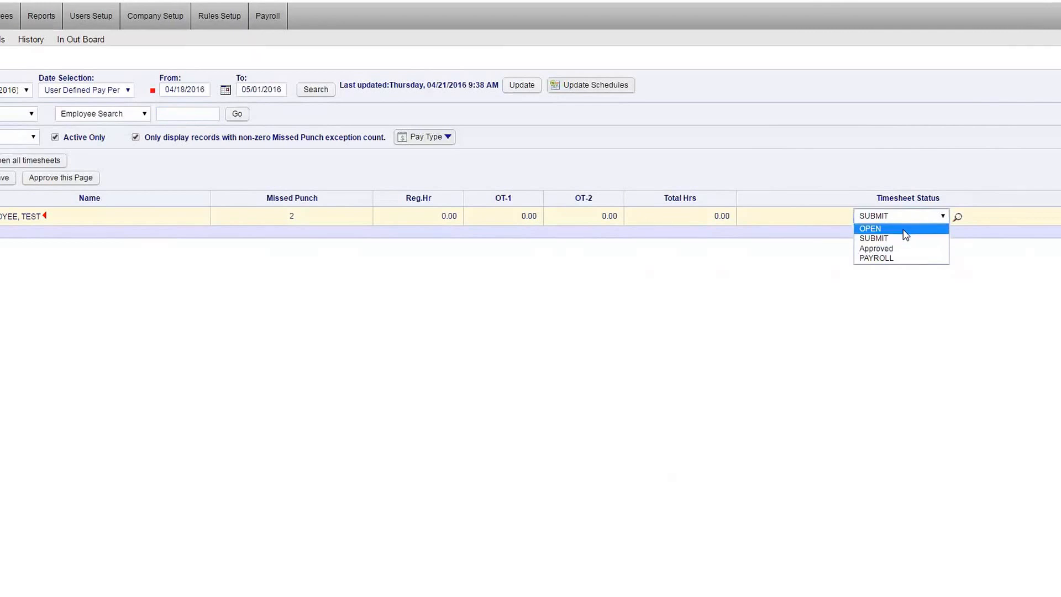
left_click(878, 228)
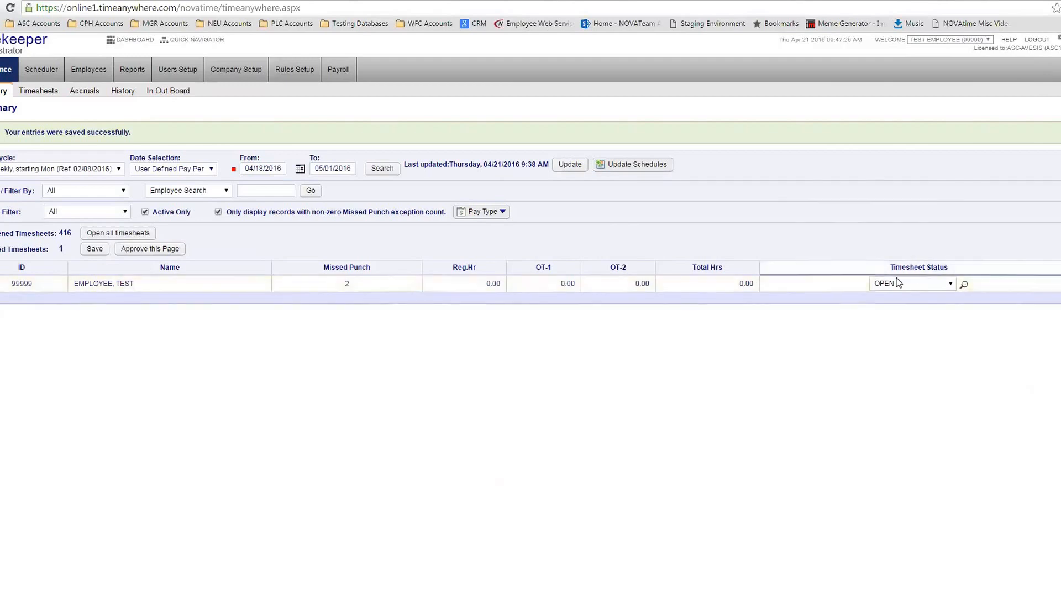
Set the timesheet status to Approved, then to PAYROLL
left_click(911, 286)
left_click(906, 318)
left_click(933, 283)
left_click(907, 332)
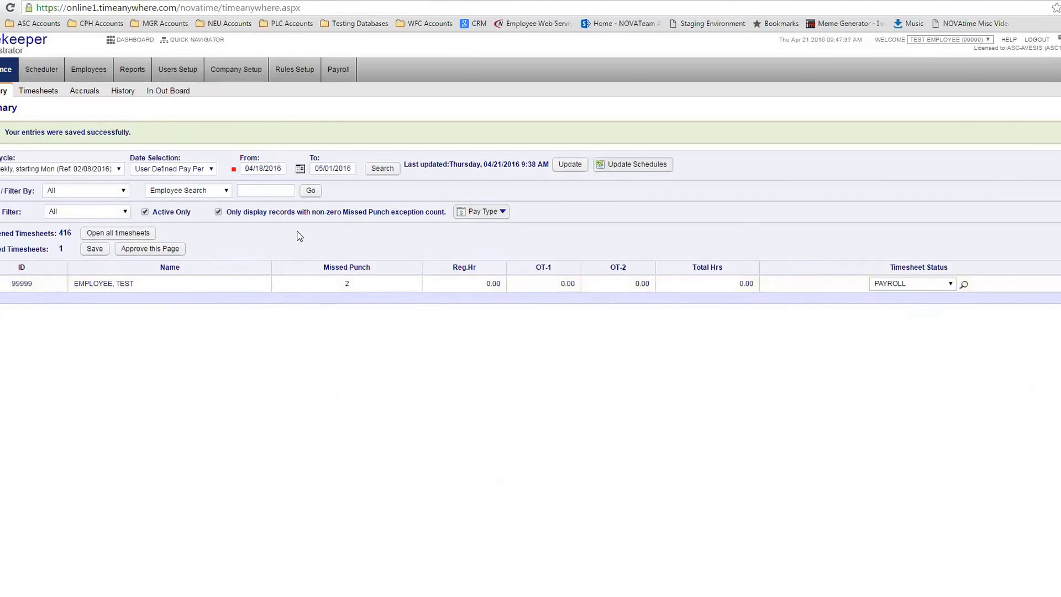
left_click(89, 211)
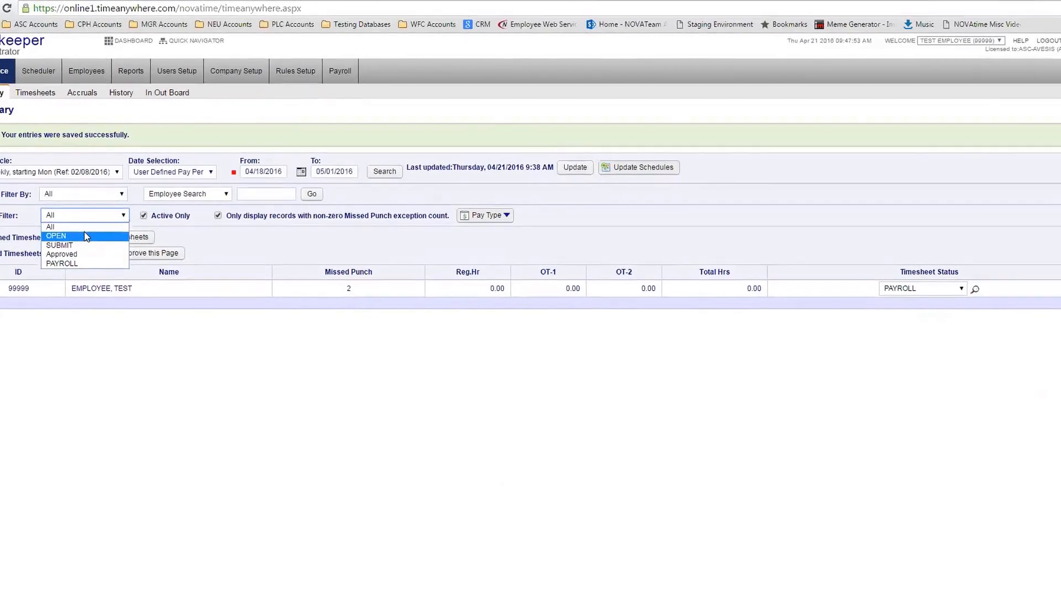
Filter the timesheet list to Approved only, then back to all statuses
left_click(87, 229)
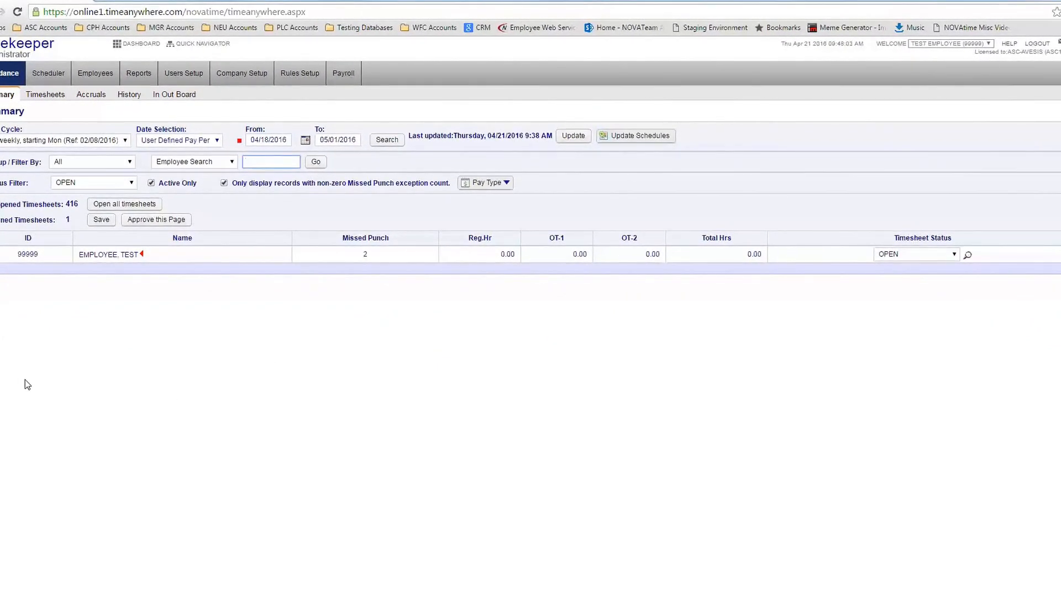
left_click(92, 185)
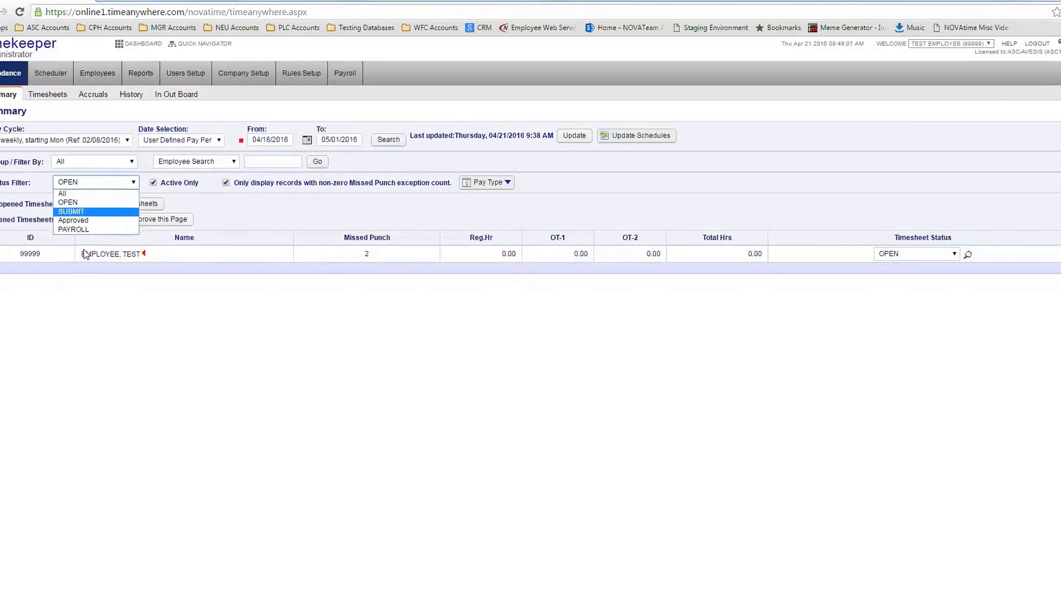
left_click(77, 220)
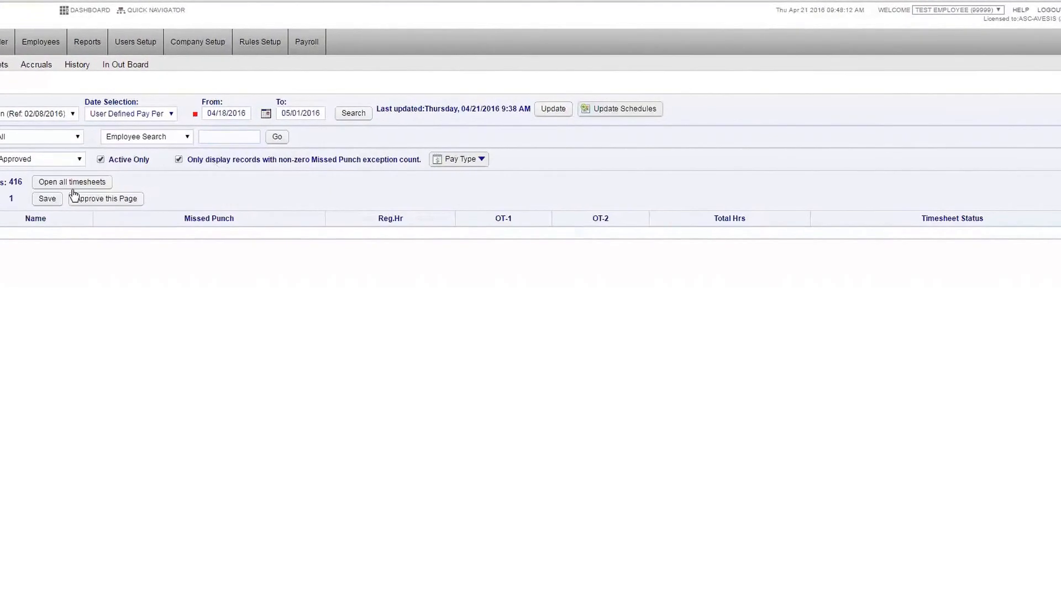
left_click(96, 159)
left_click(58, 169)
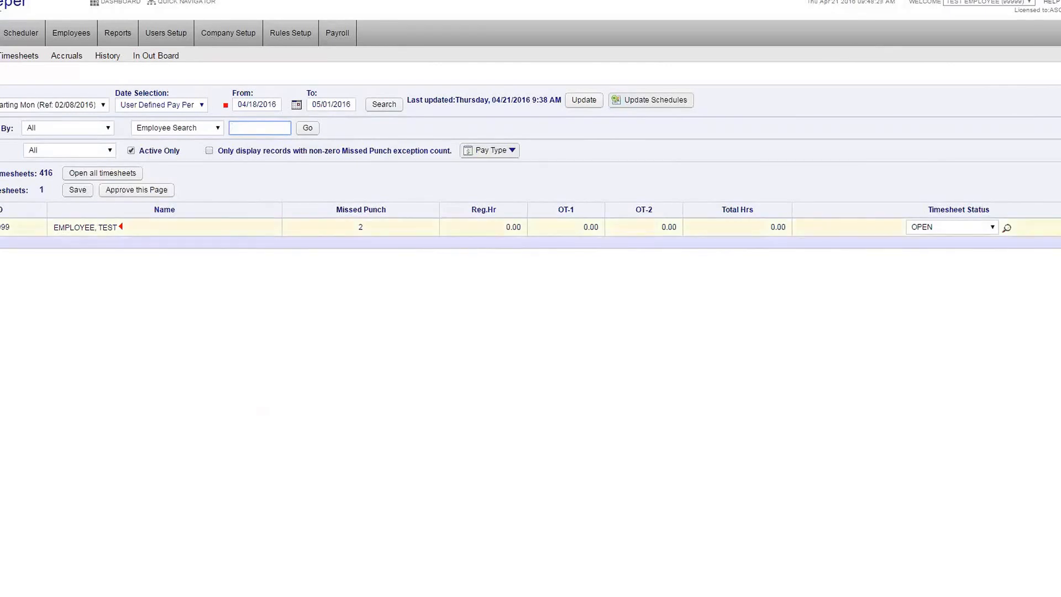
Leave the employee search empty and sort the timesheets by Missed Punch count
left_click(239, 357)
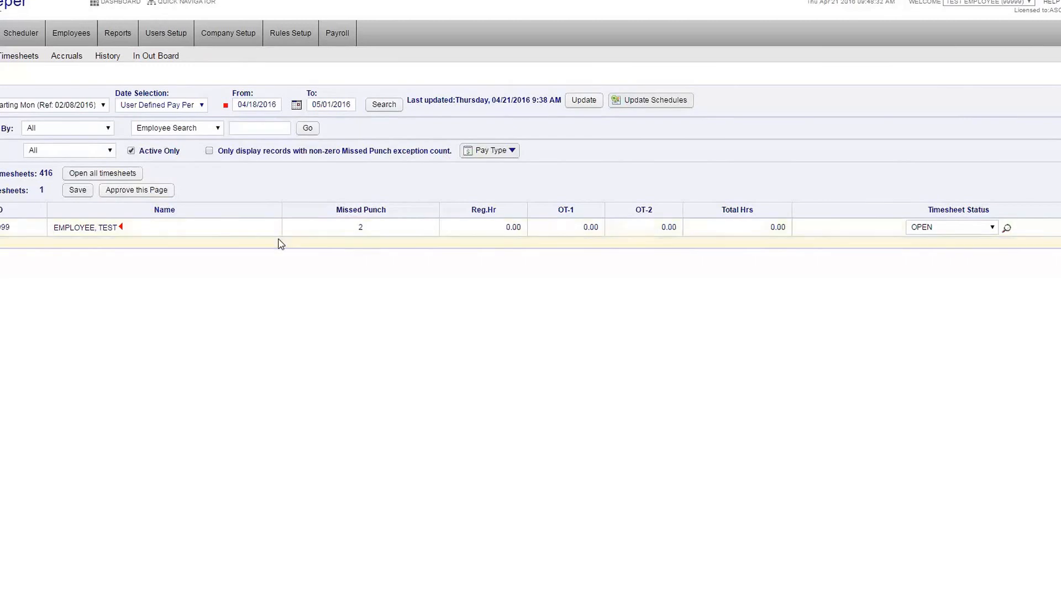
left_click(240, 127)
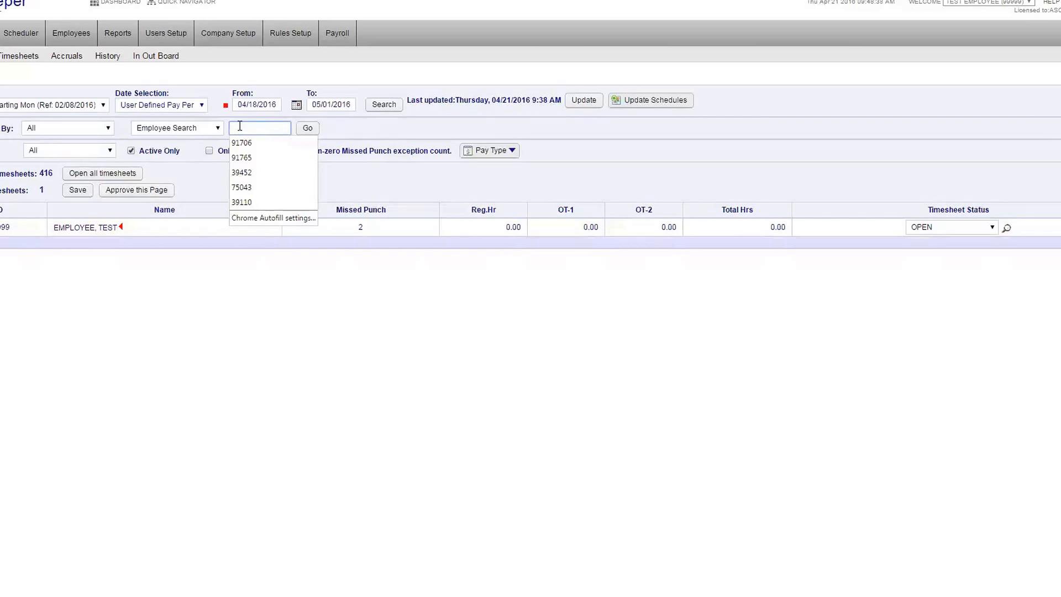
left_click(419, 126)
left_click(271, 134)
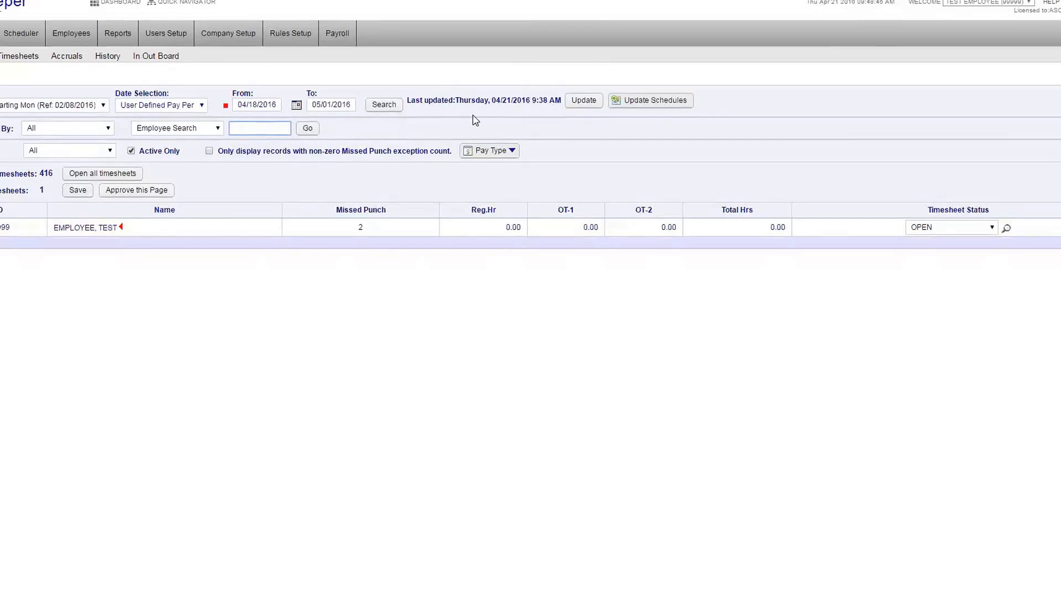
left_click(407, 122)
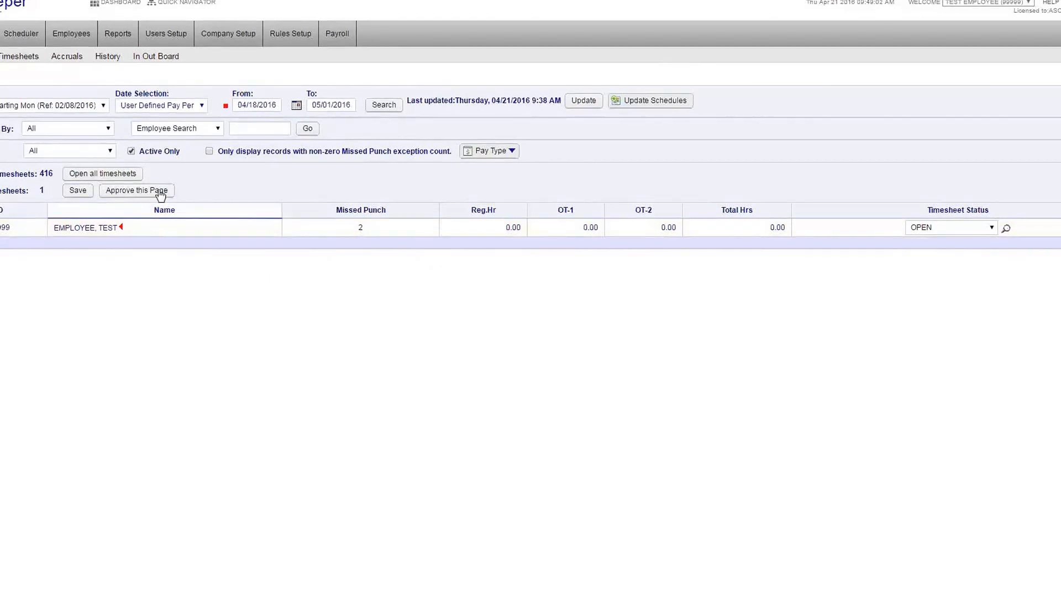
left_click_drag(334, 209, 388, 222)
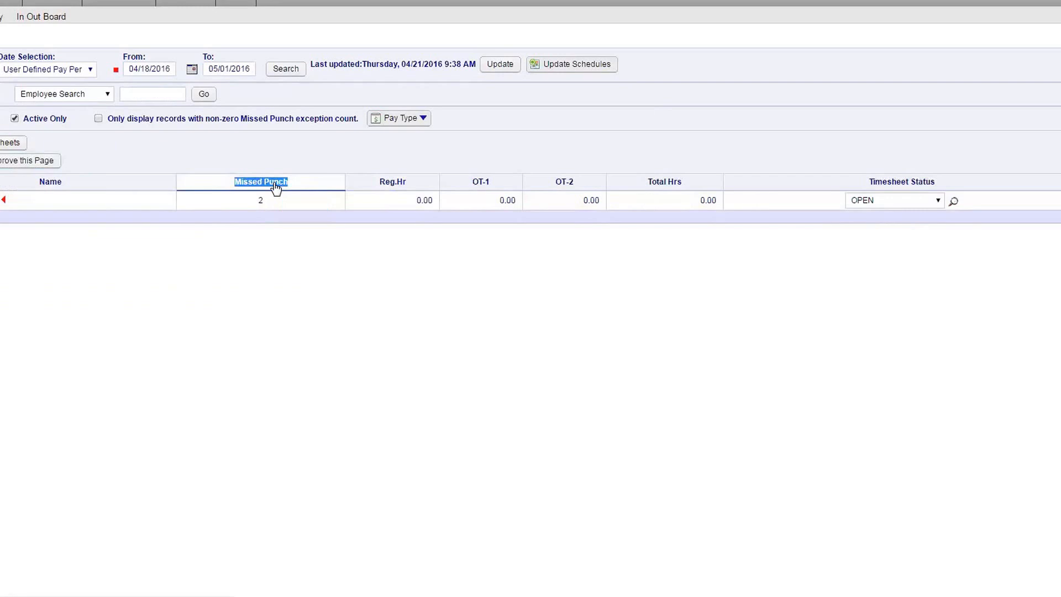
left_click(275, 187)
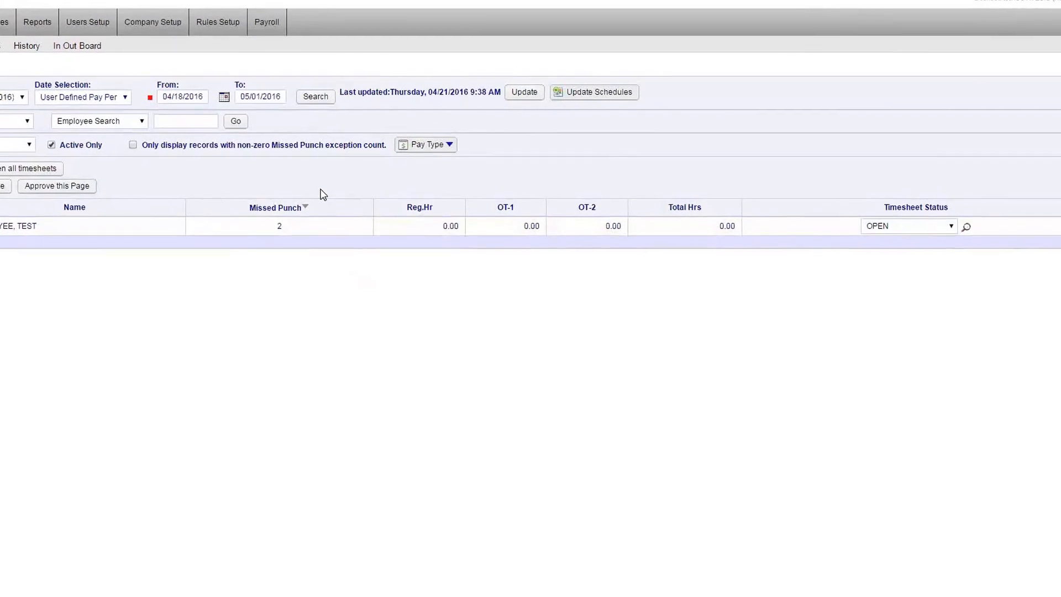
Open the test employee's detailed timesheet from the Timesheets tab
left_click(64, 112)
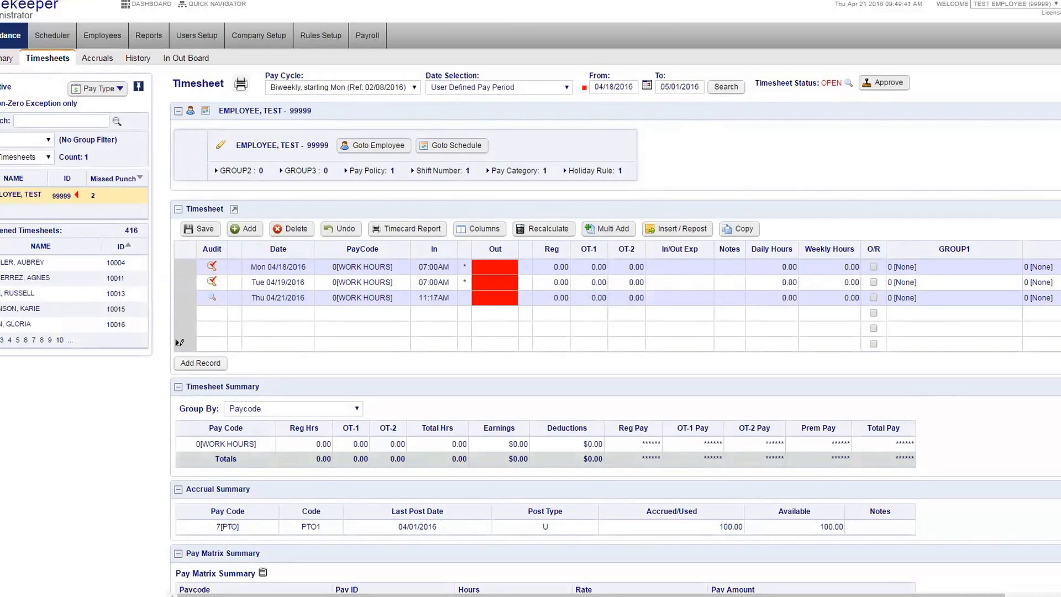
left_click(489, 88)
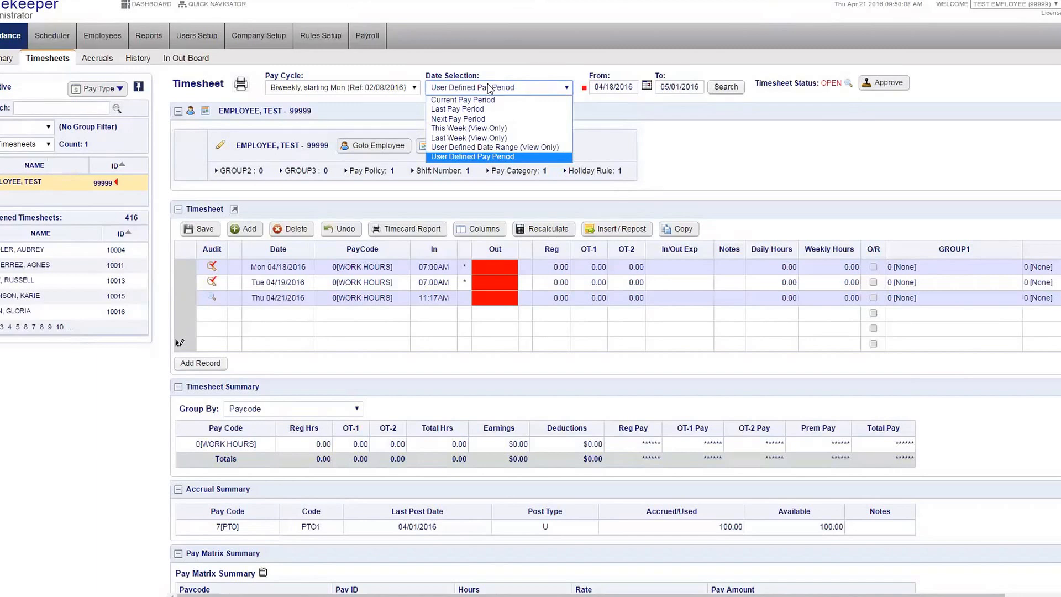
left_click(806, 90)
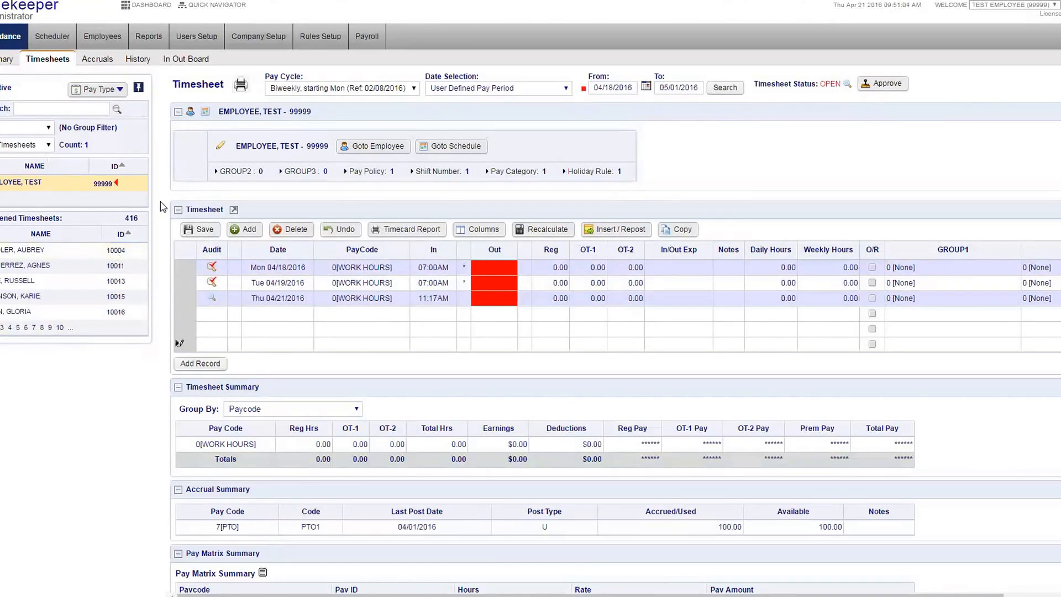
left_click(499, 270)
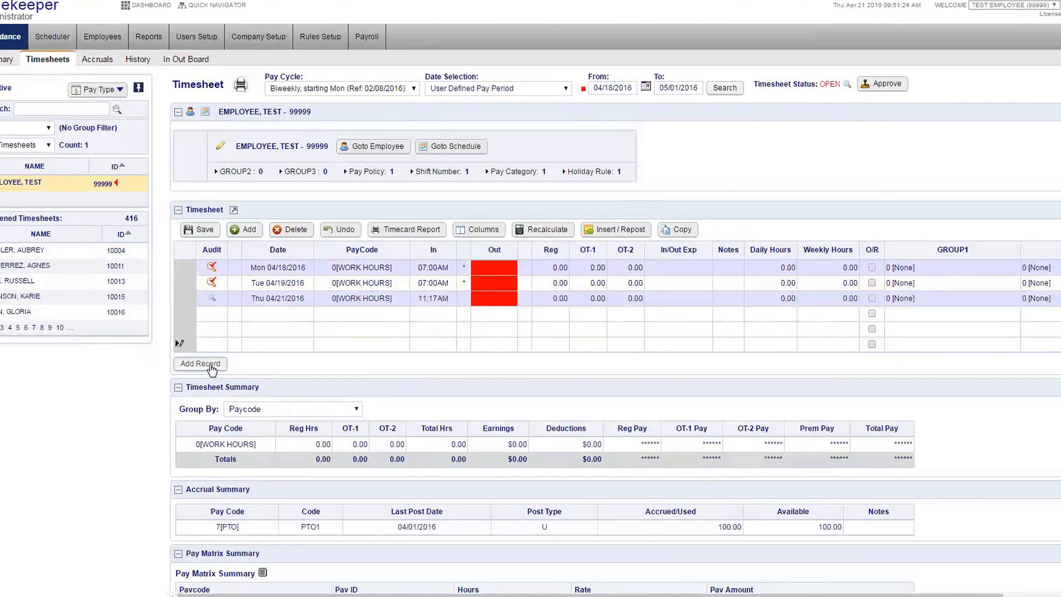
Date three new timesheet rows Sat 04/23/2016, Sun 04/24/2016 and Fri 04/29/2016
left_click(301, 319)
left_click(302, 315)
left_click(299, 333)
left_click(298, 331)
left_click(298, 331)
left_click(283, 407)
left_click(281, 347)
left_click(281, 347)
left_click(288, 471)
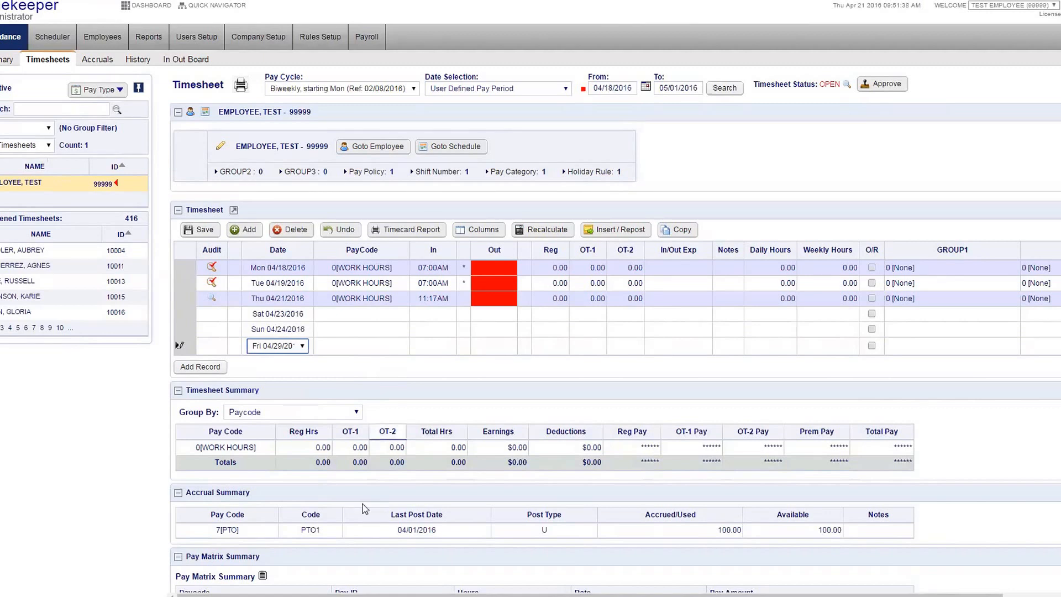
left_click(197, 366)
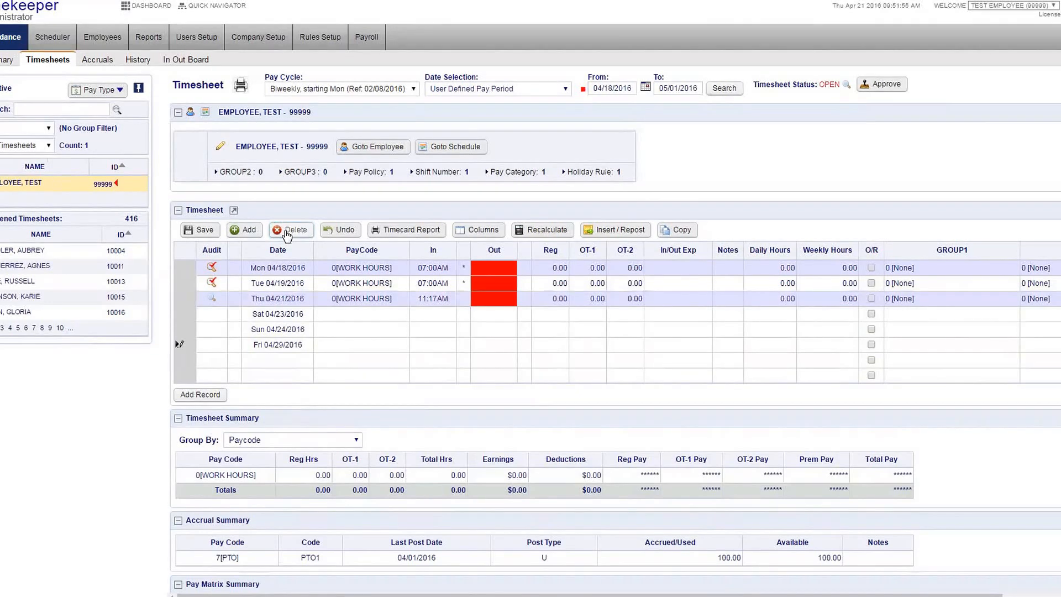
left_click(180, 282)
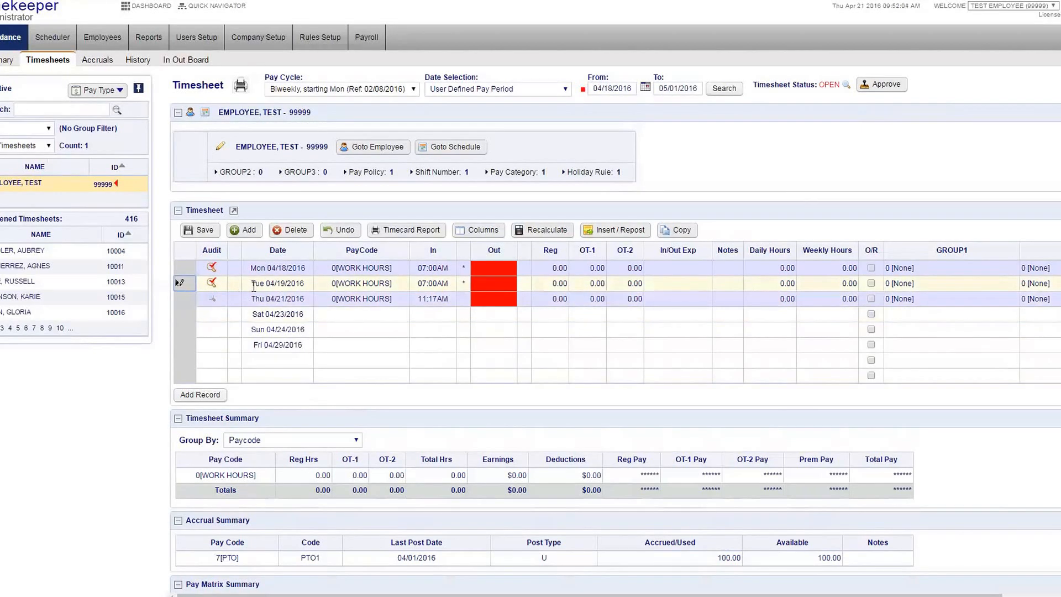
Delete the Tue 04/19/2016 punch row, then undo to restore the original three punches
left_click(291, 230)
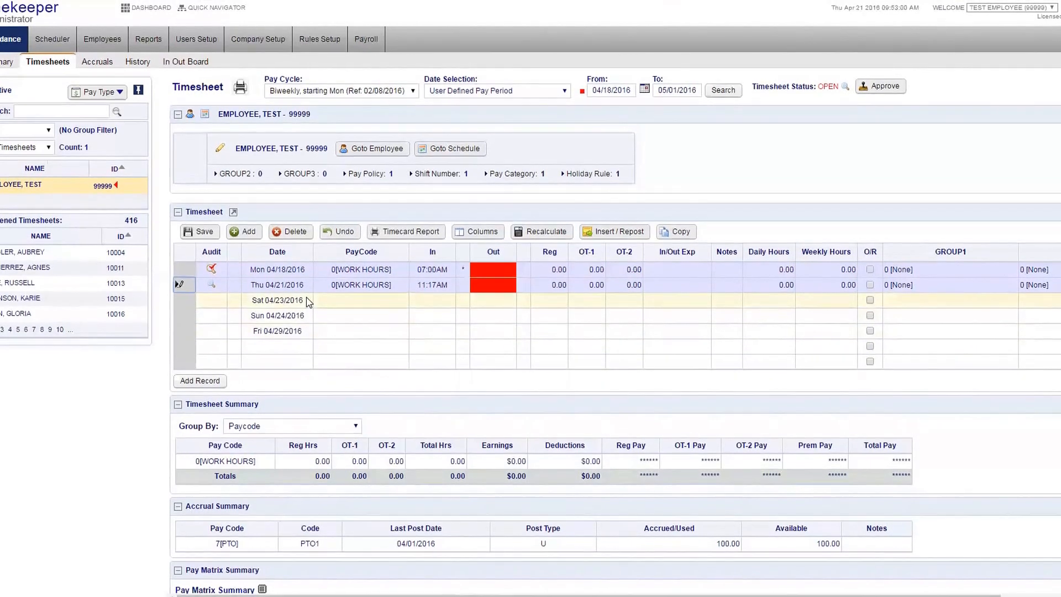
left_click(342, 243)
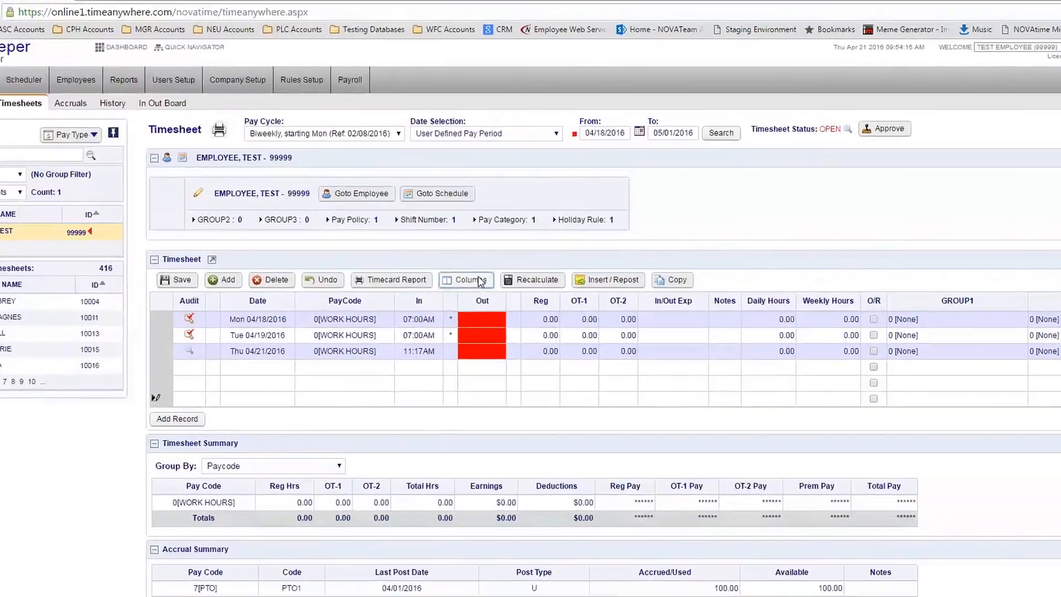
Open Timesheet Column Setup and select the displayed columns, including Out Modified
left_click(468, 249)
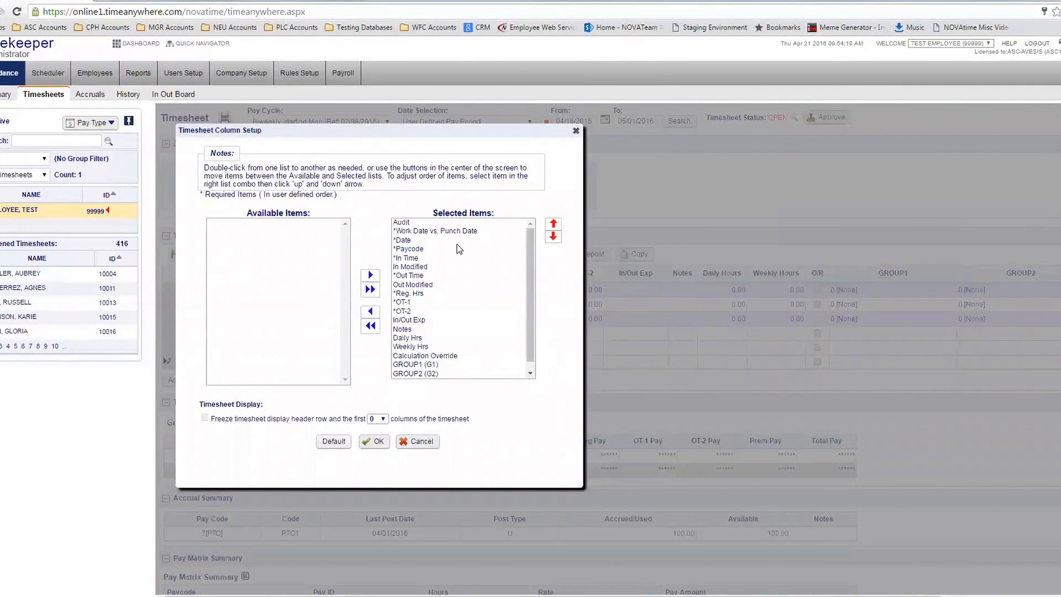
left_click_drag(449, 223, 436, 376)
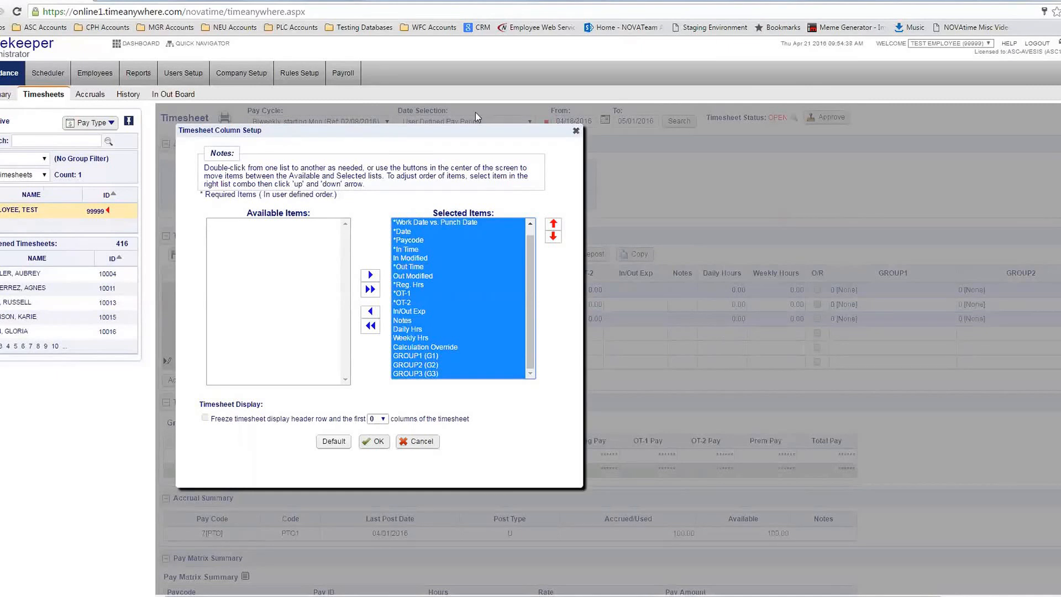
left_click(443, 275)
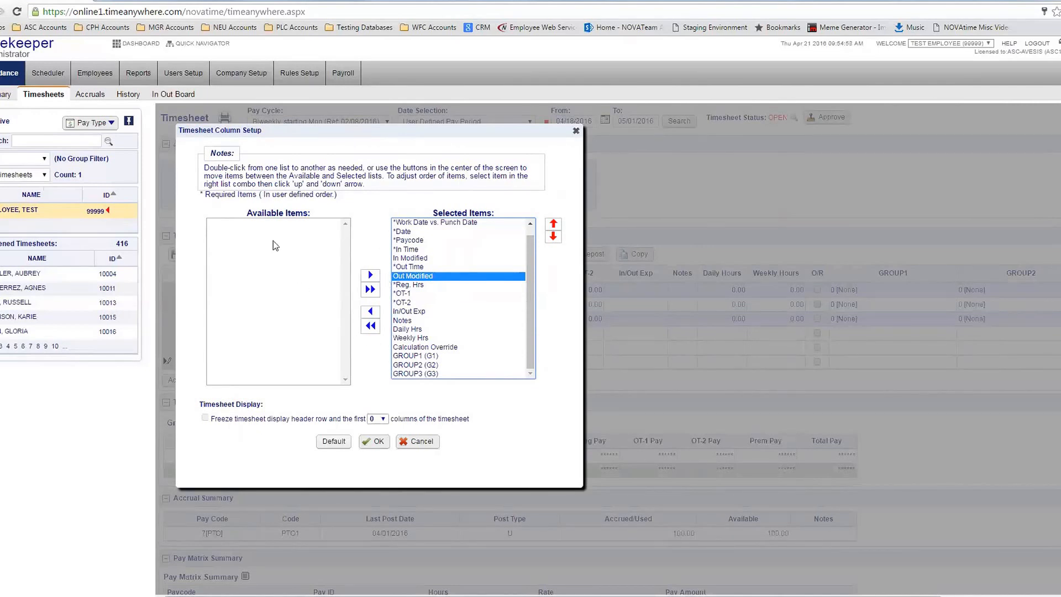
left_click_drag(247, 213, 319, 223)
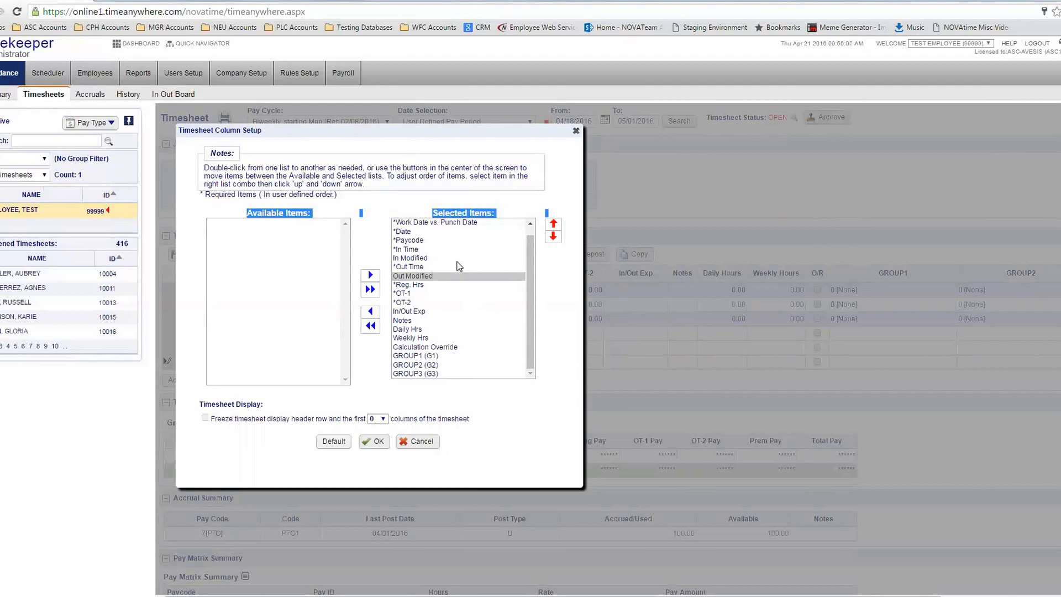
Review Work Date vs. Punch Date, Date, Paycode, In Time and Out Time, then confirm columns unchanged
left_click(397, 223)
left_click(396, 232)
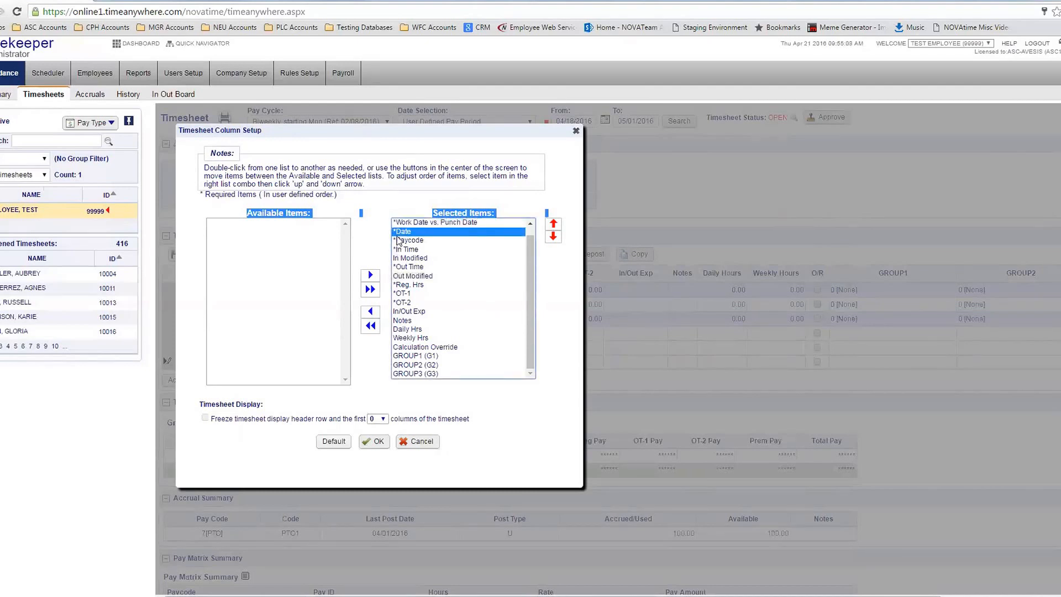
left_click(399, 241)
left_click(402, 250)
left_click(406, 267)
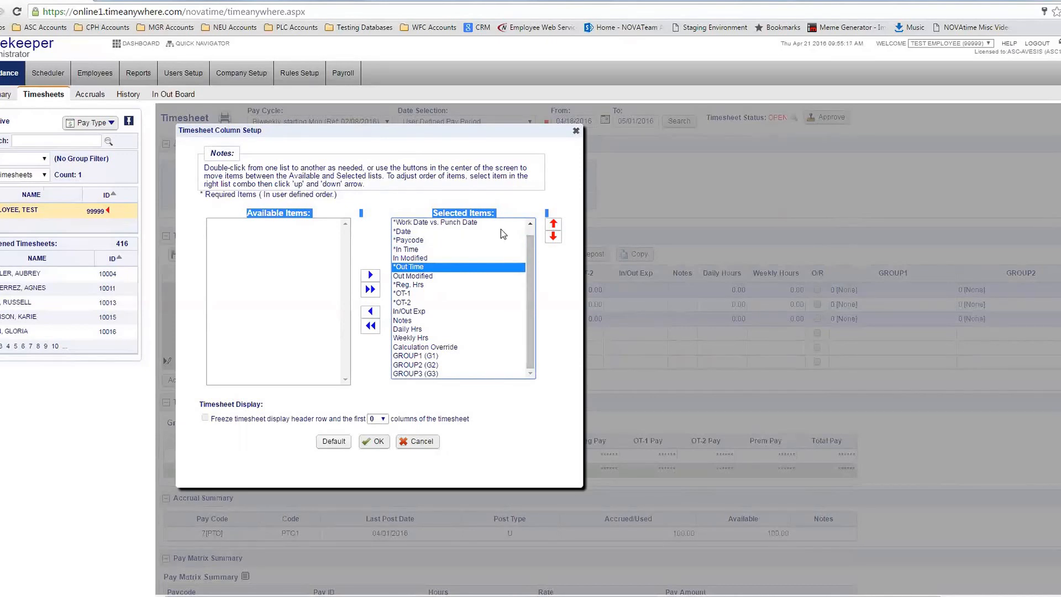
left_click(423, 242)
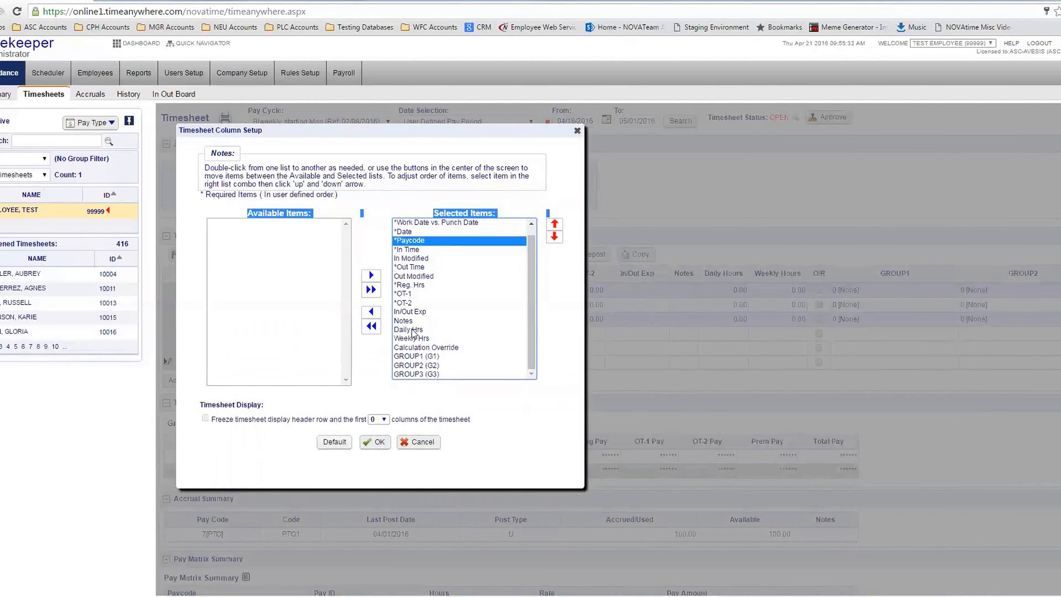
left_click(379, 445)
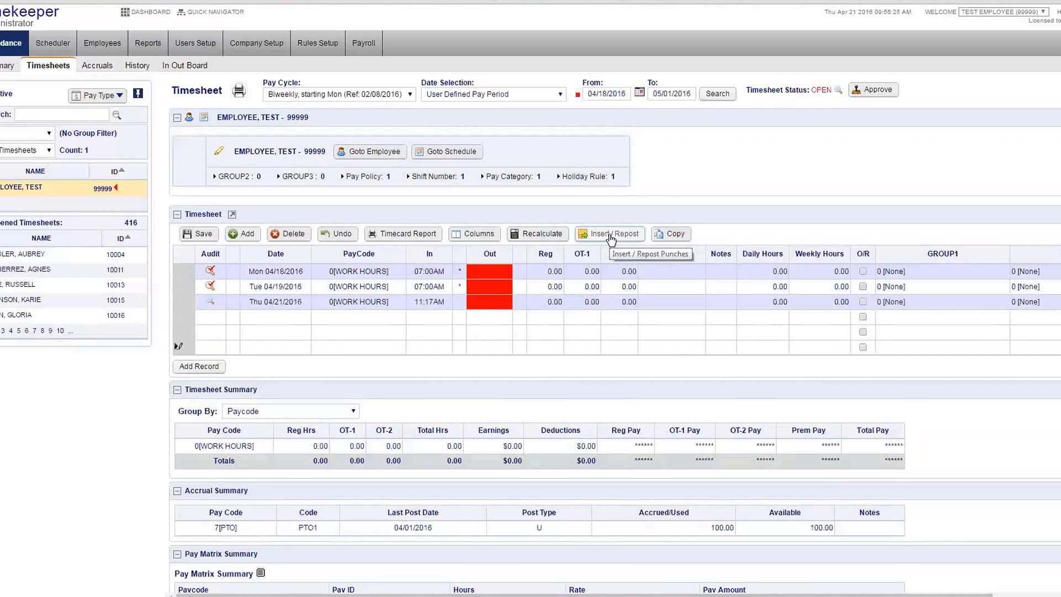
Enter 1530 as Monday 04/18's Out time and save, giving 8.50 regular hours
left_click(484, 271)
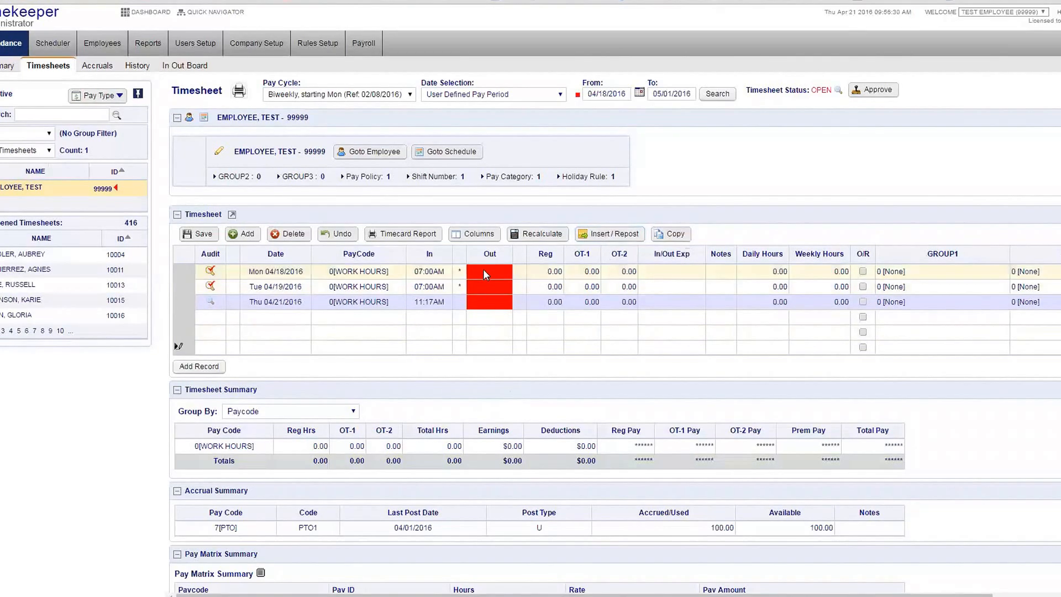
type("15")
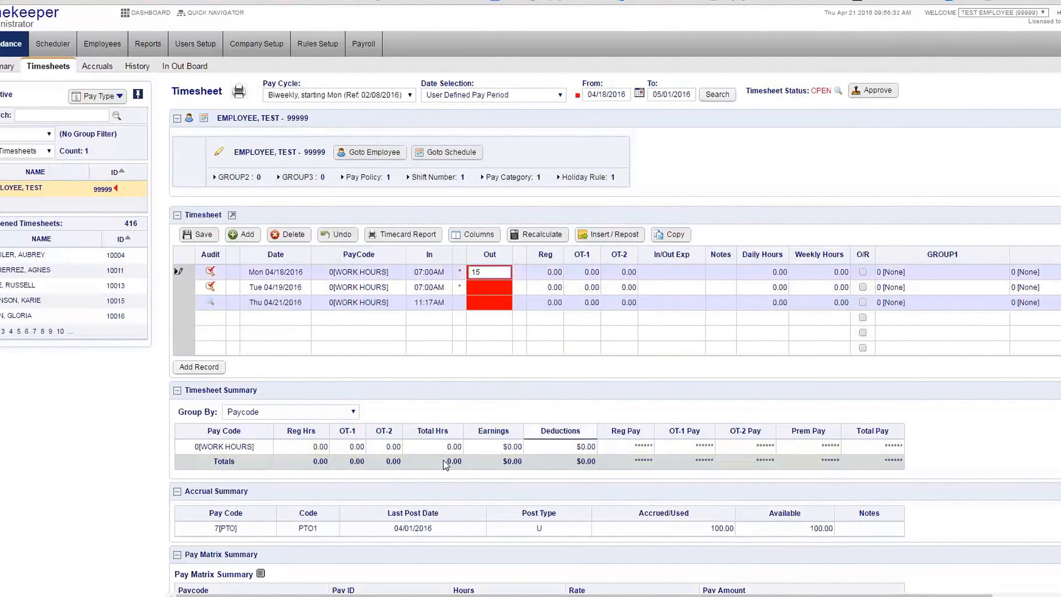
type("30")
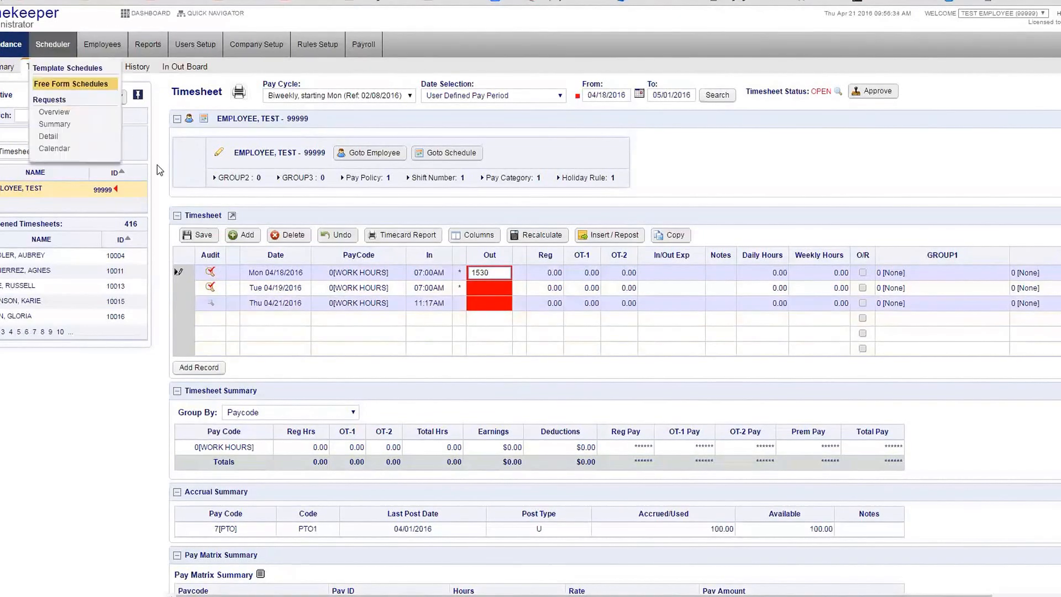
left_click(201, 241)
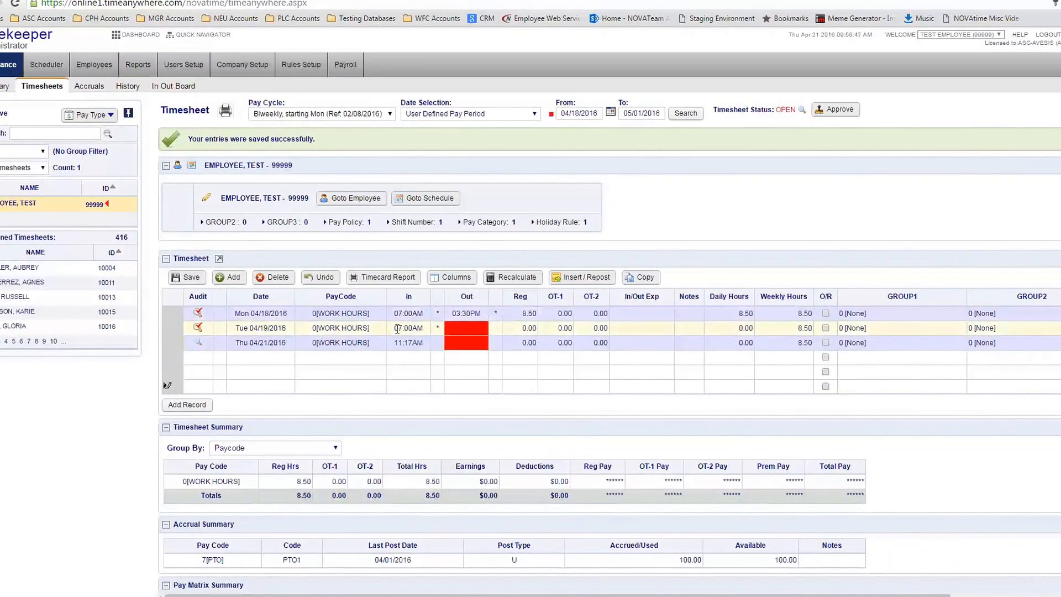
left_click(522, 312)
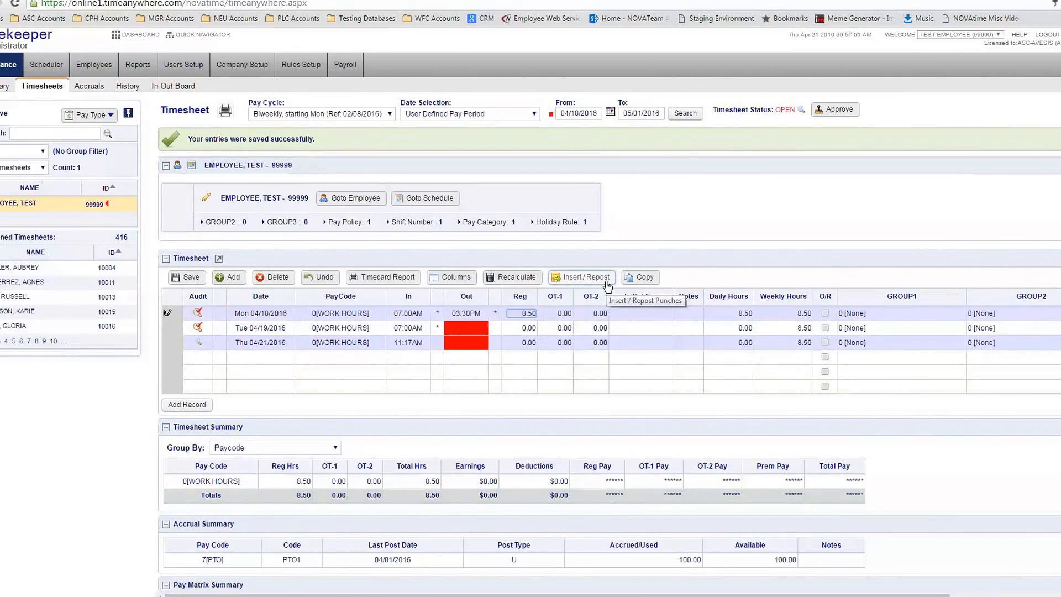
Add a 0[WORK HOURS] row for Mon 04/18/2016 with In 12 and Out 12:30, then save
left_click(336, 358)
left_click(336, 359)
left_click(324, 380)
left_click(280, 355)
left_click(266, 360)
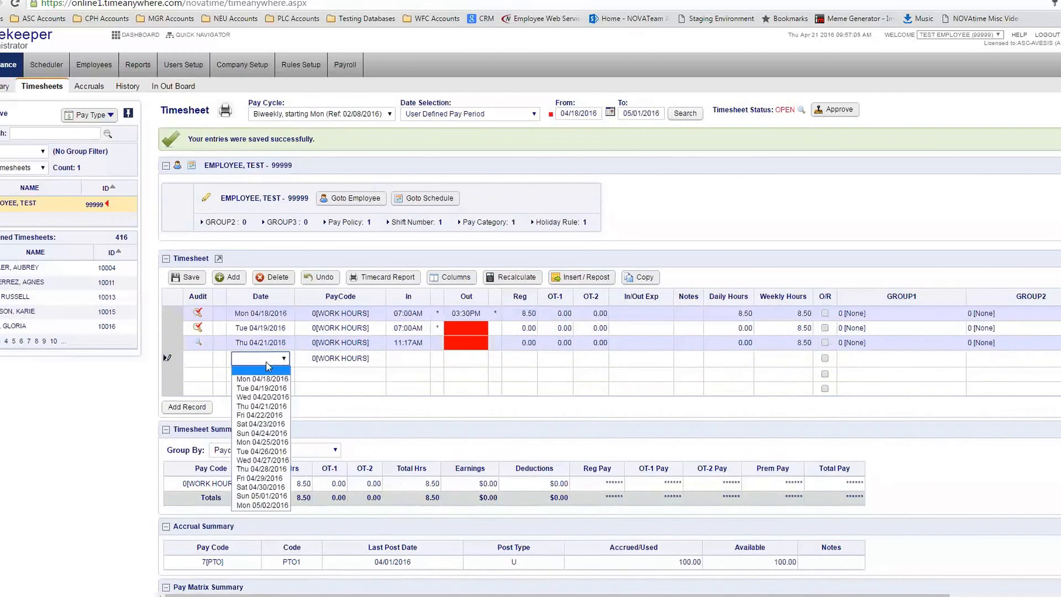
left_click(262, 379)
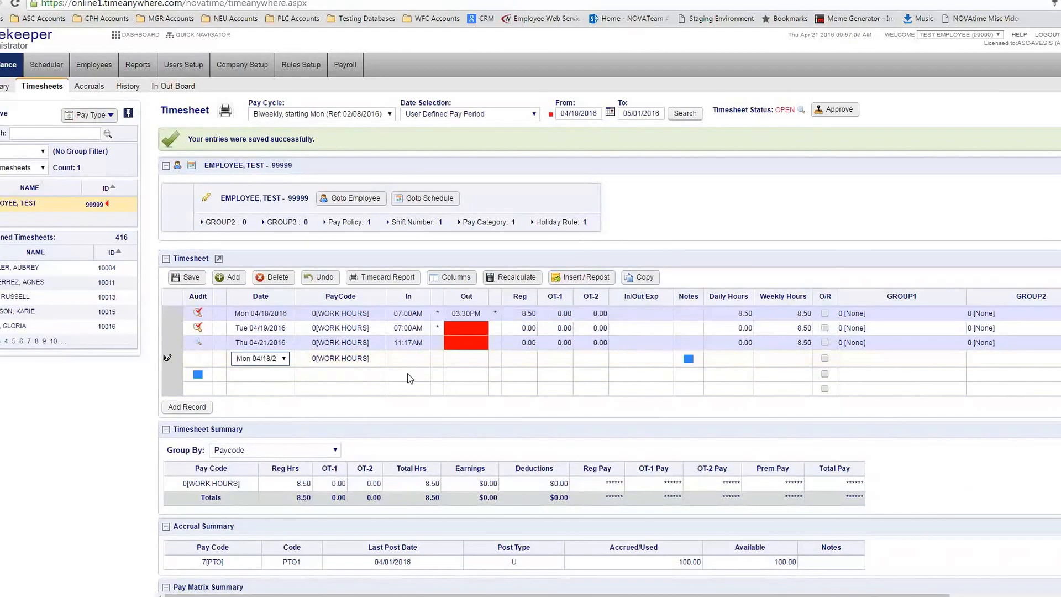
left_click(395, 359)
type("12")
left_click(454, 358)
type("12:30")
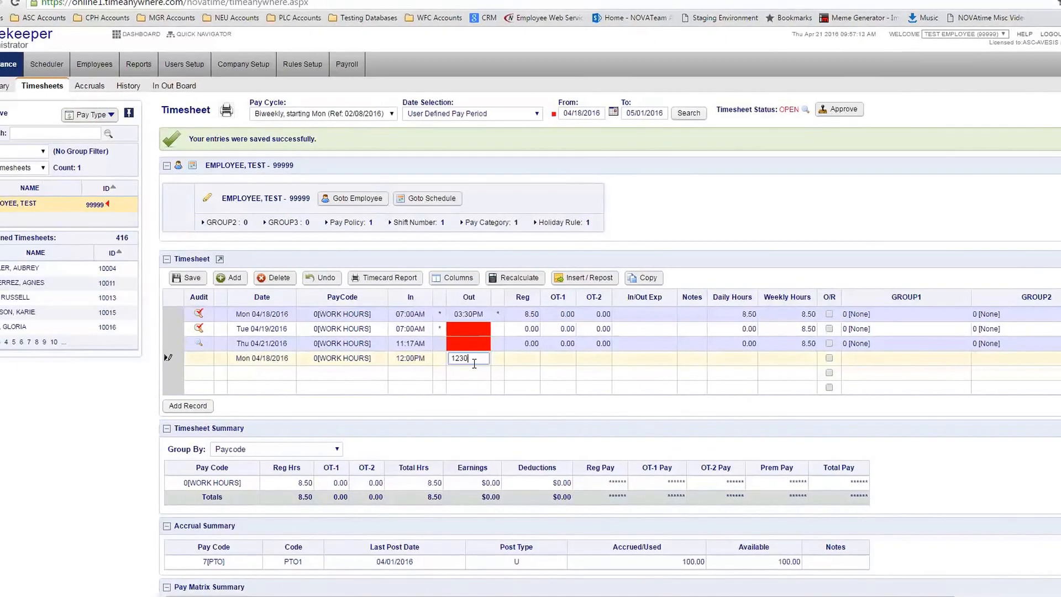
left_click(194, 279)
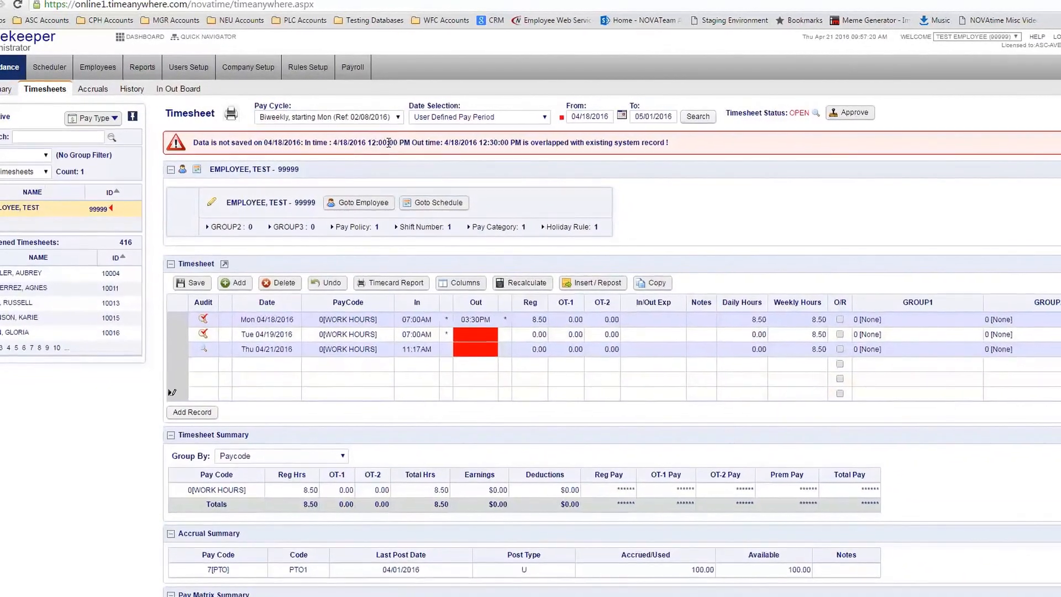
Highlight the overlapping times in the error bar and open Insert/Repost Punches
left_click_drag(343, 141, 519, 145)
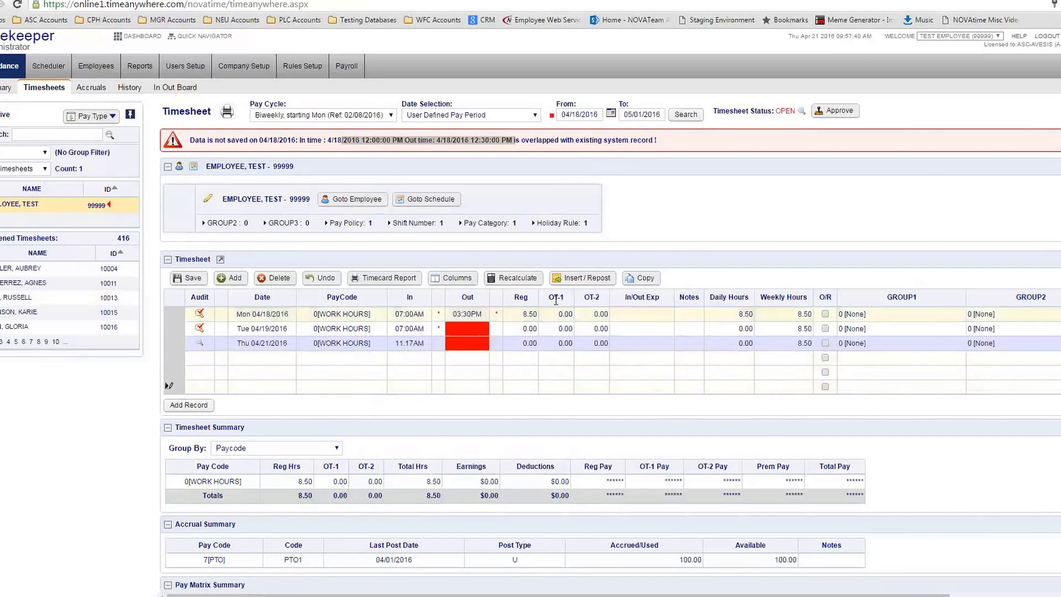
left_click(576, 286)
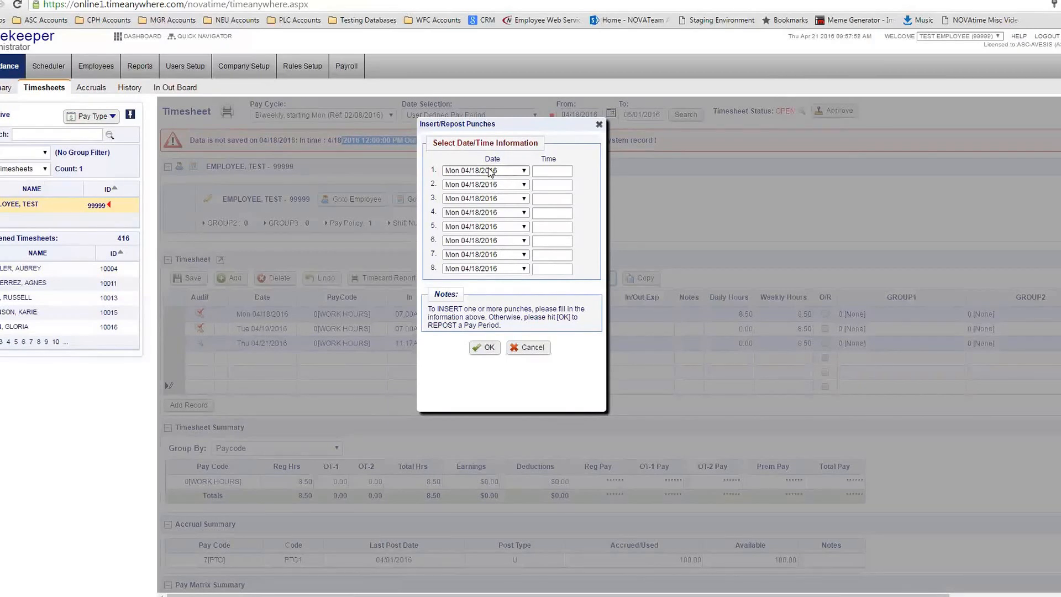
Insert 12p and 1230p punches for Mon 04/18/2016 and confirm the repost
left_click(551, 171)
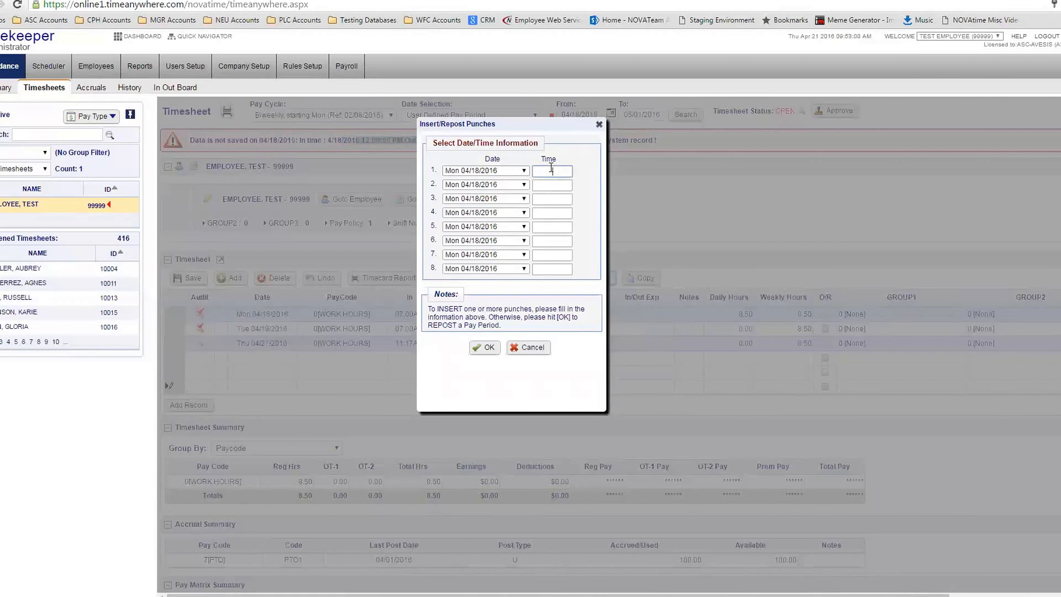
type("12p")
left_click(554, 183)
type("1230p")
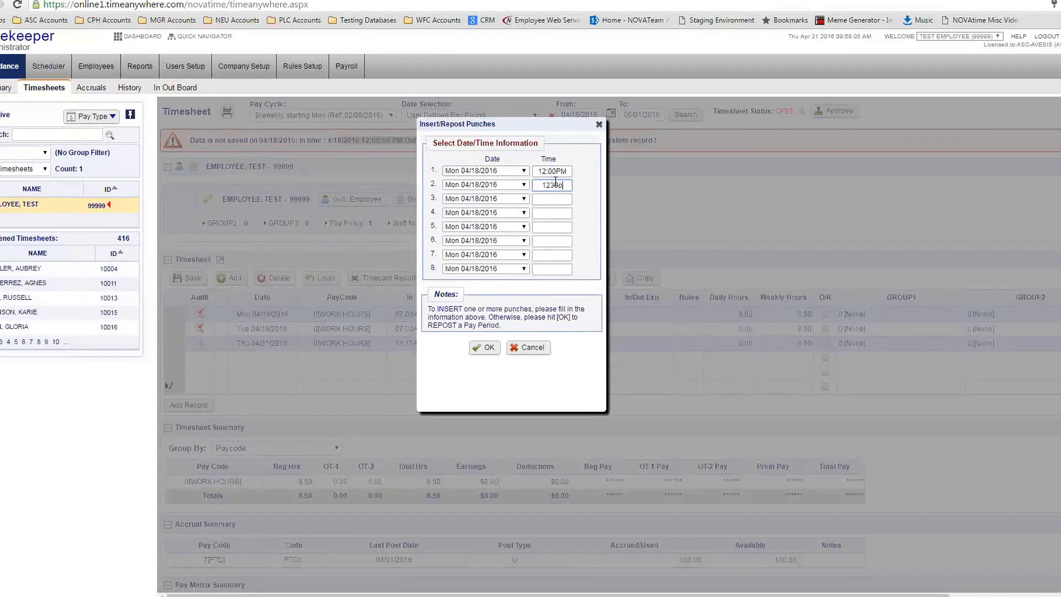
left_click(592, 223)
left_click(484, 349)
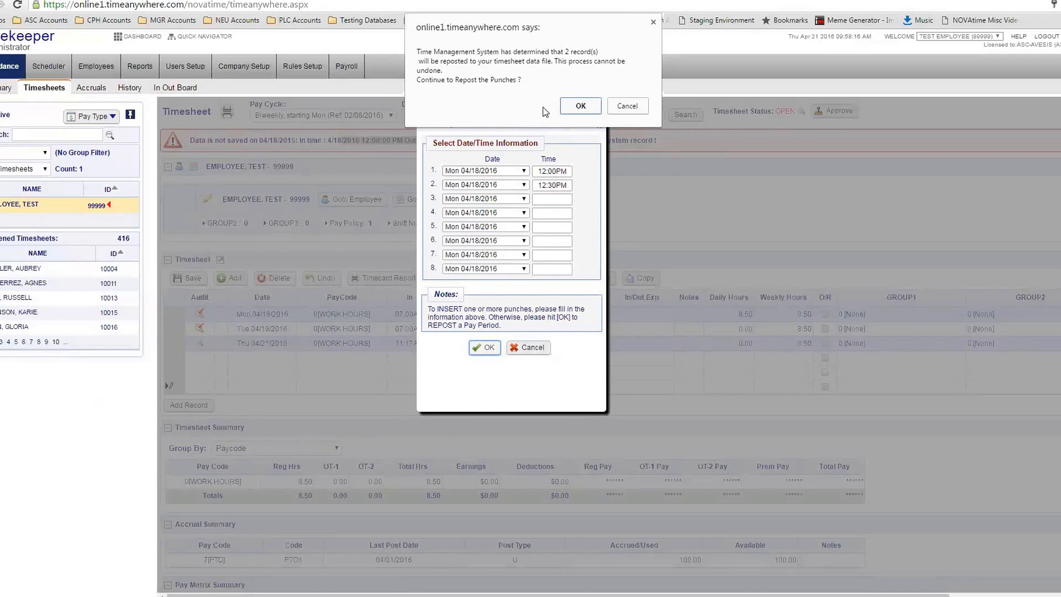
left_click(581, 106)
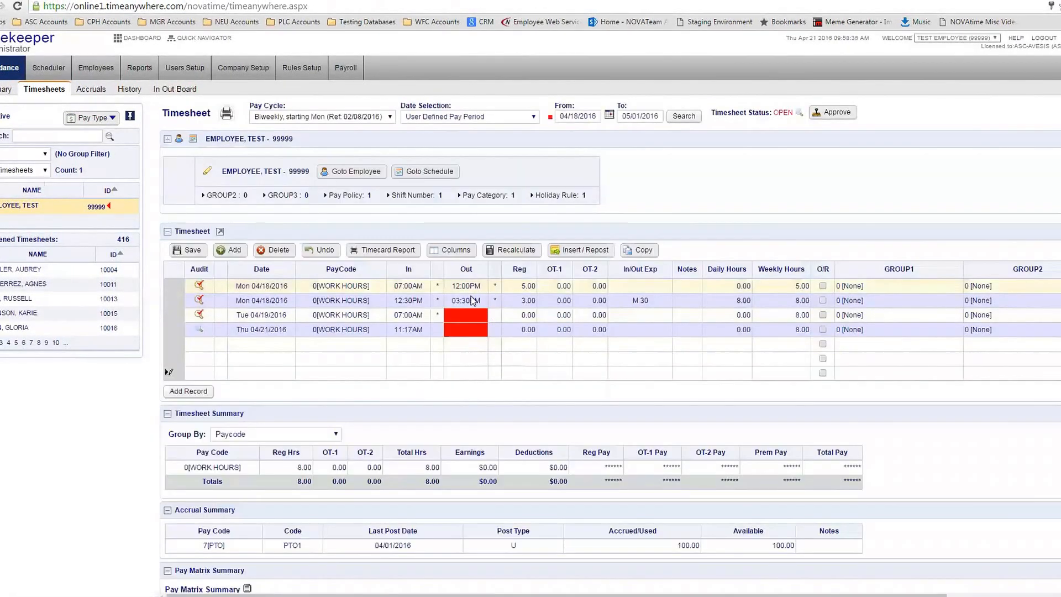
Inspect the afternoon 04/18 row's daily hours, then reopen Insert/Repost Punches
left_click(452, 298)
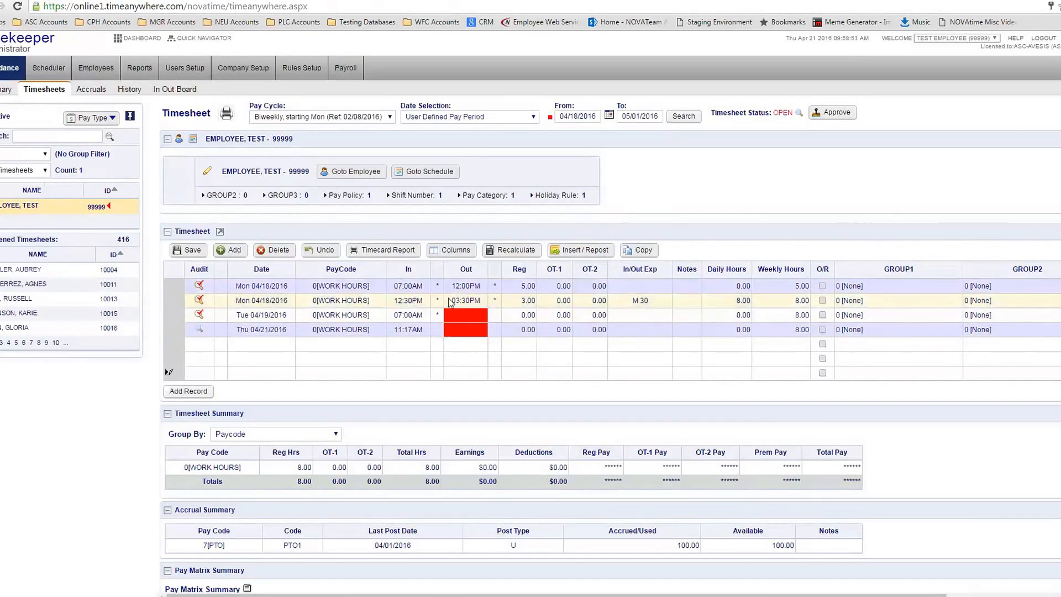
left_click(746, 300)
left_click_drag(750, 297, 757, 301)
left_click(715, 212)
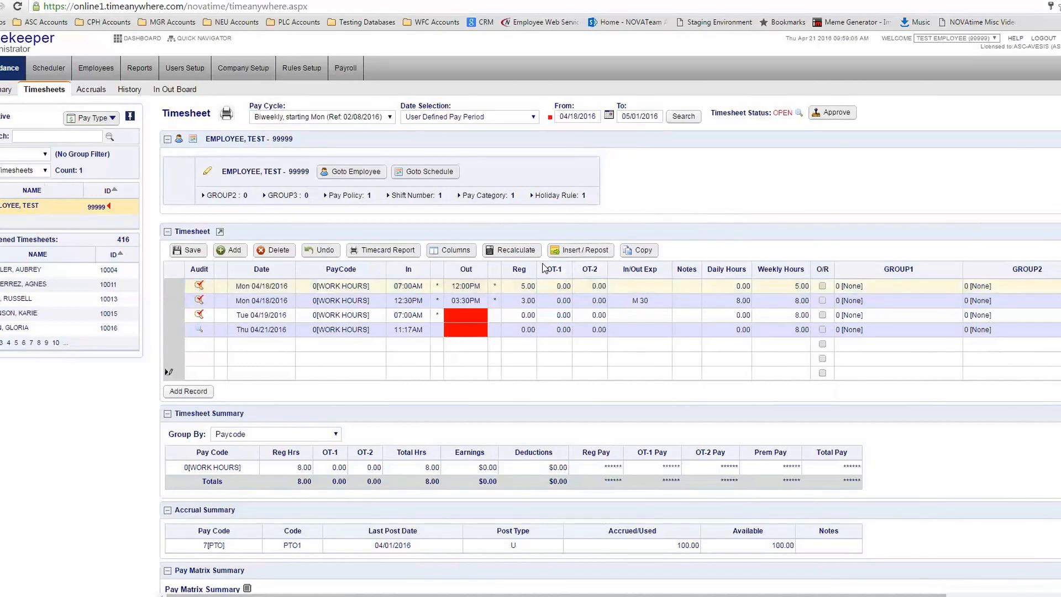
left_click(570, 250)
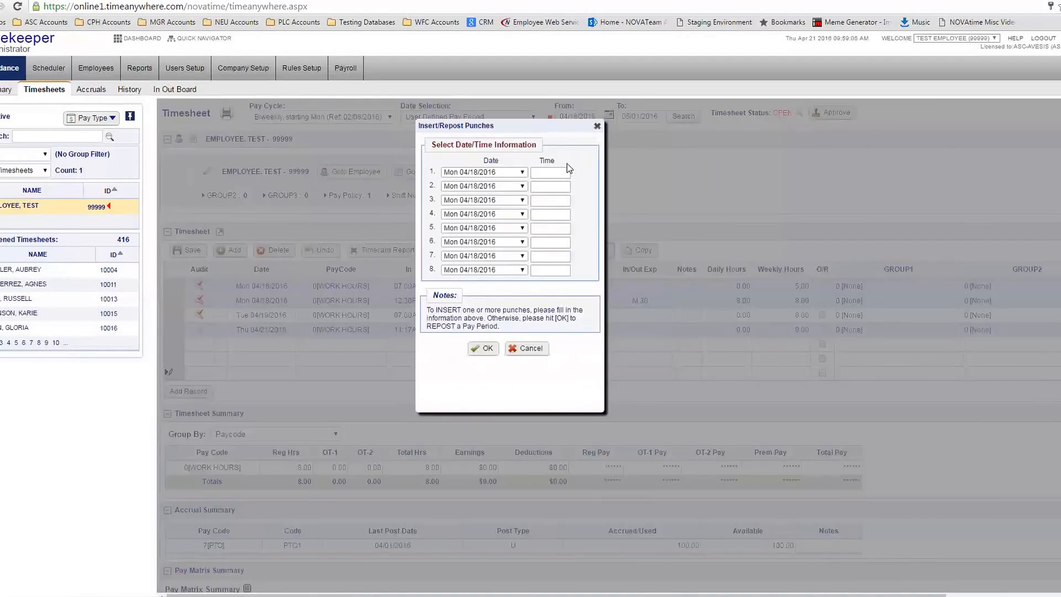
Cancel Insert/Repost Punches, then start copying the previous pay period and decline it
left_click(548, 214)
left_click(516, 349)
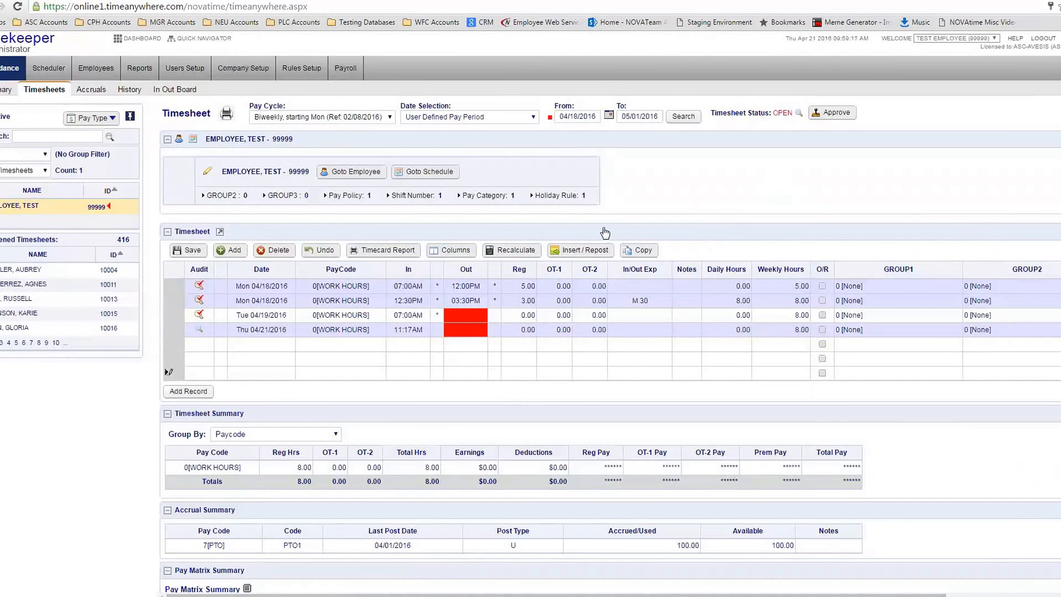
left_click(641, 250)
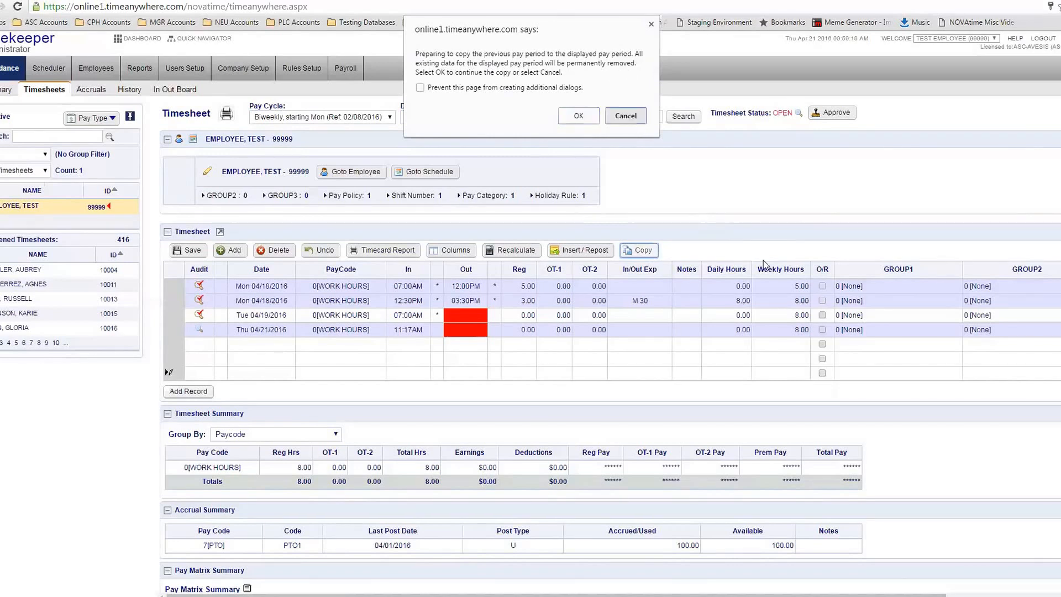
left_click(625, 116)
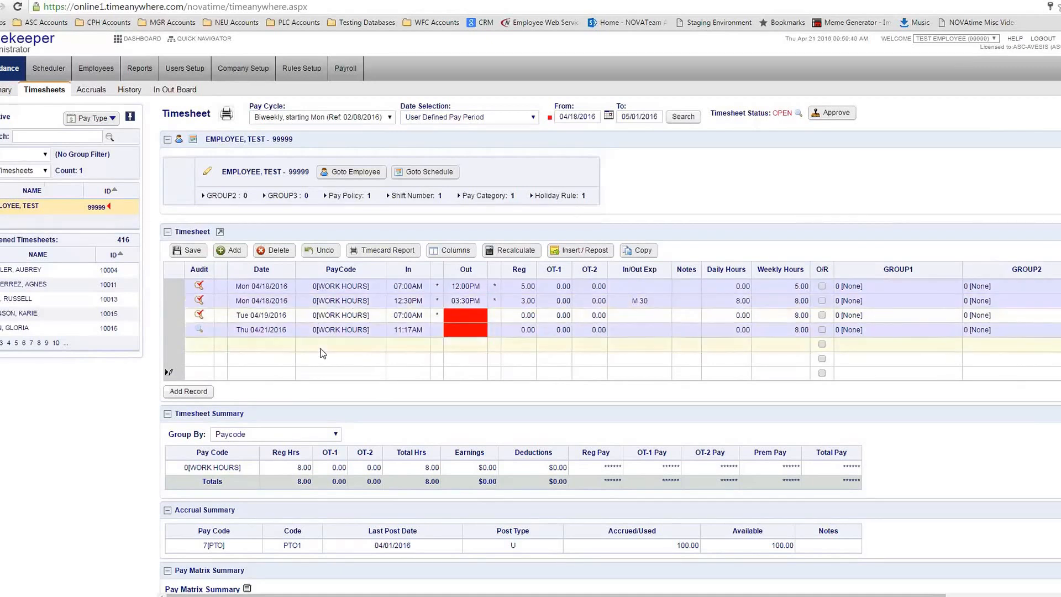
Add a new row dated Wed 04/20/2016 with pay code 0[WORK HOURS]
left_click(250, 343)
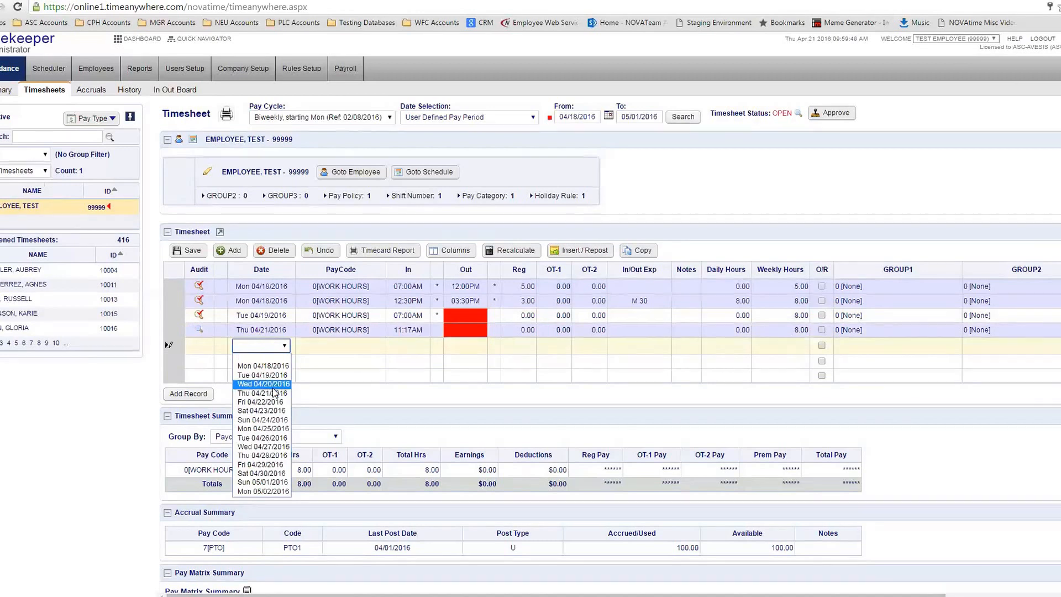
left_click(273, 386)
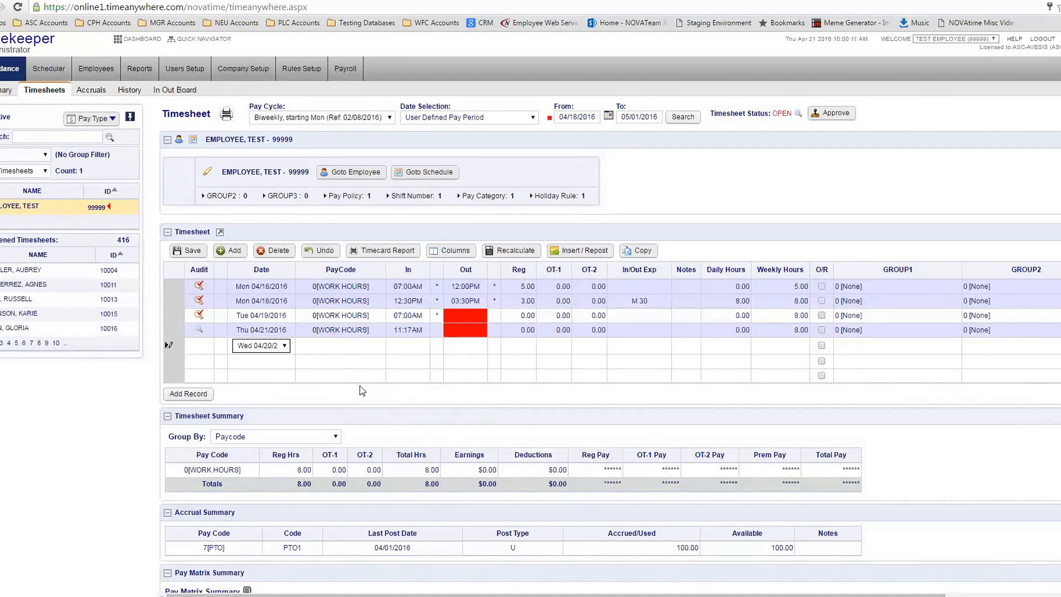
left_click(329, 343)
left_click(328, 348)
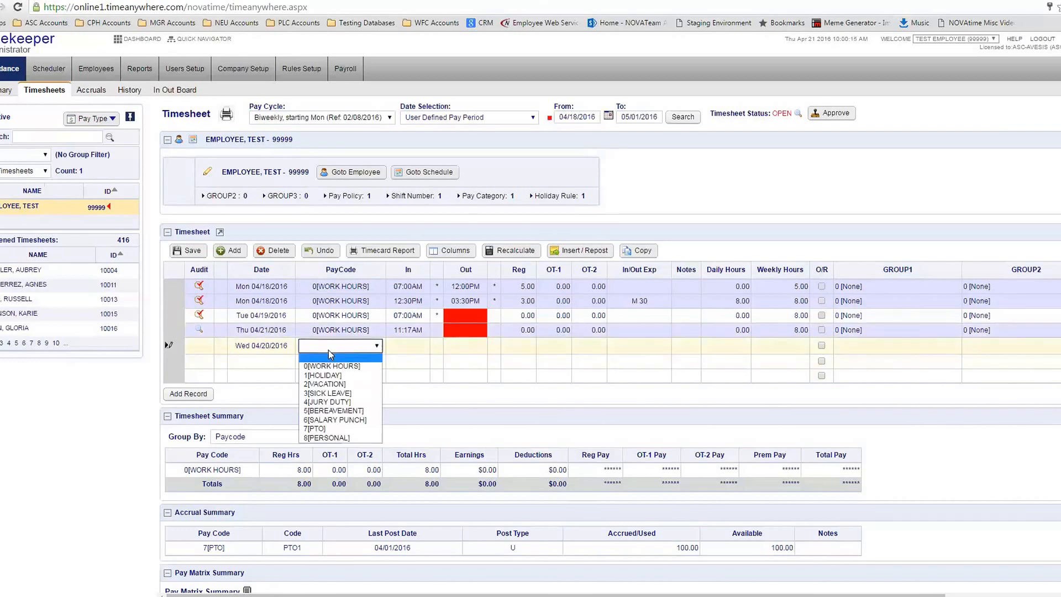
left_click(353, 365)
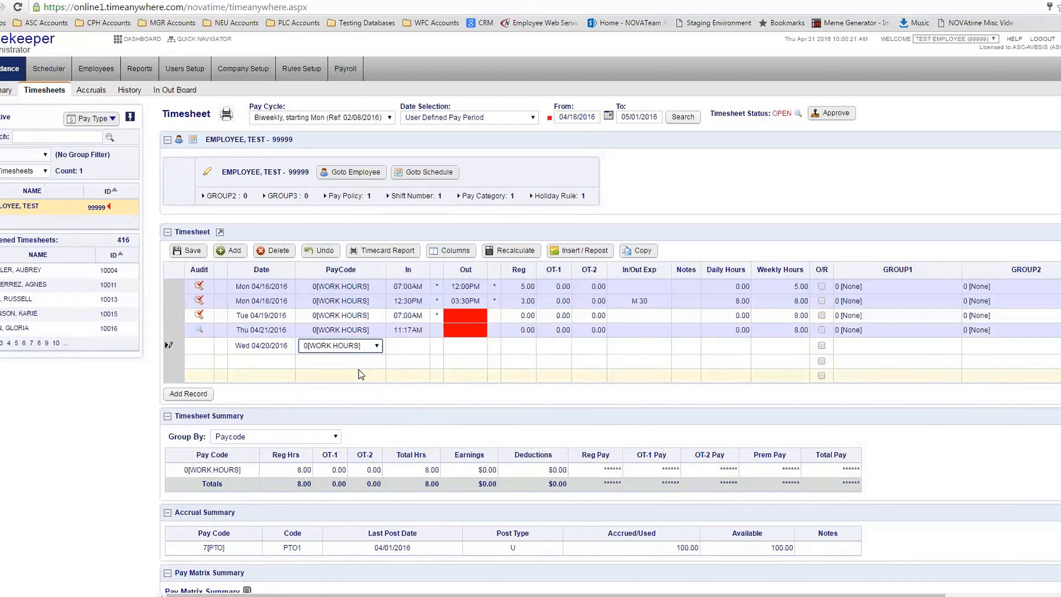
left_click(405, 350)
left_click(452, 348)
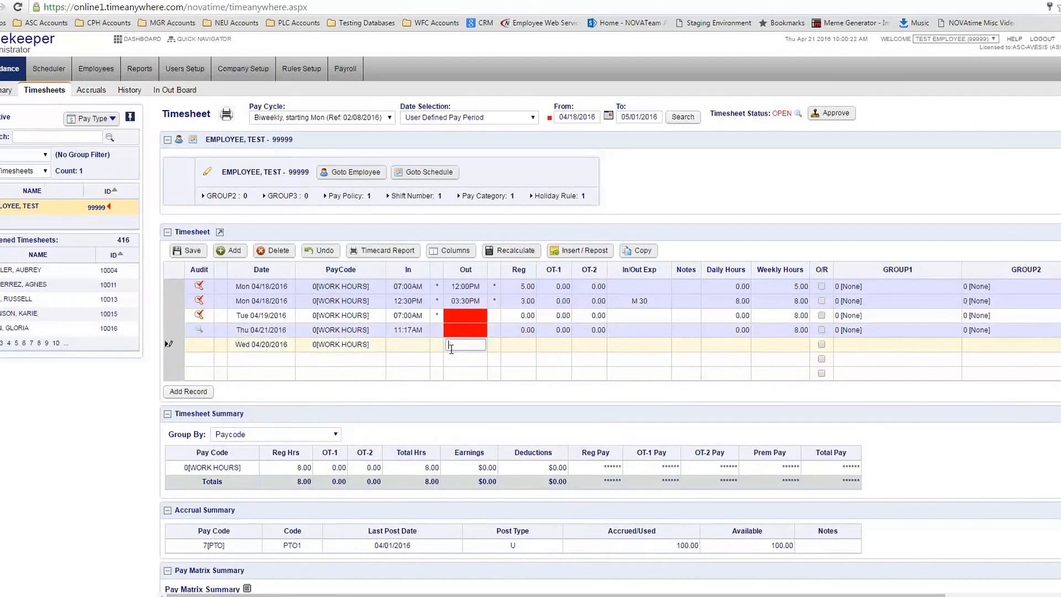
left_click(397, 345)
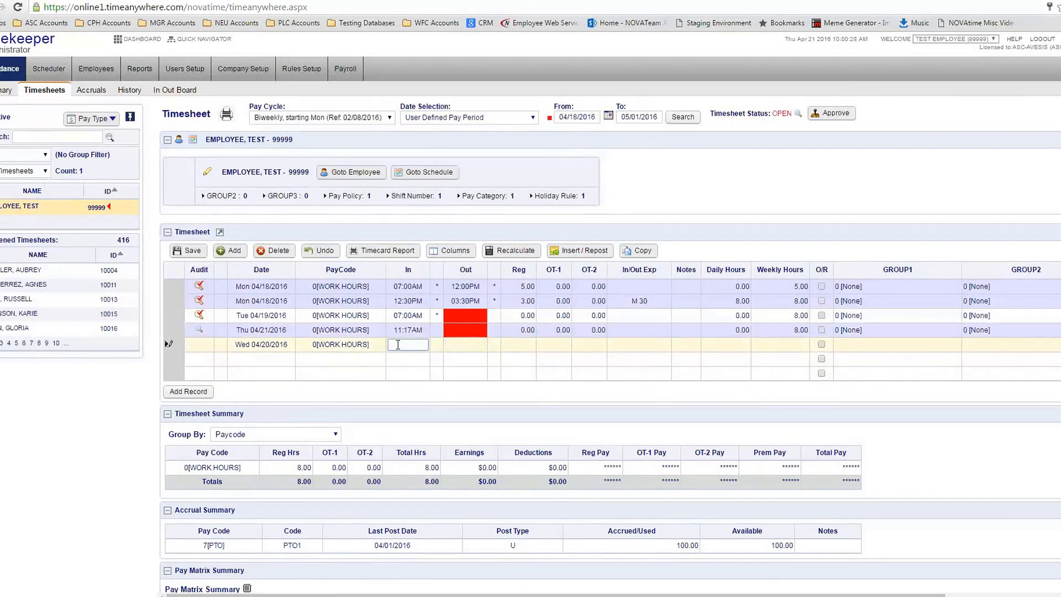
Enter 7 as Wednesday's In time and a first Out time of 3
type("7")
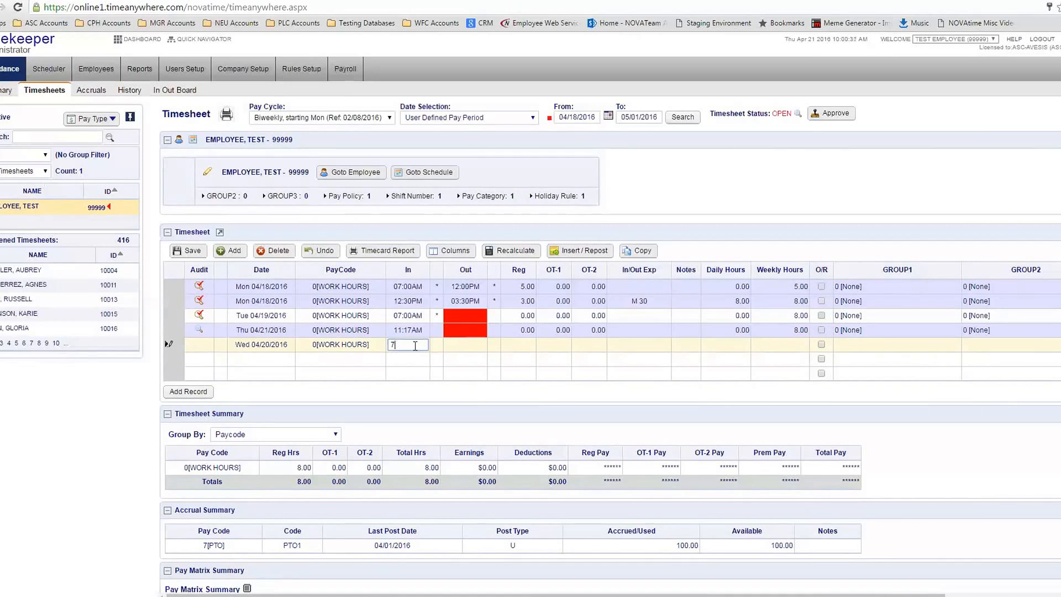
key("Return")
type("3")
key("Return")
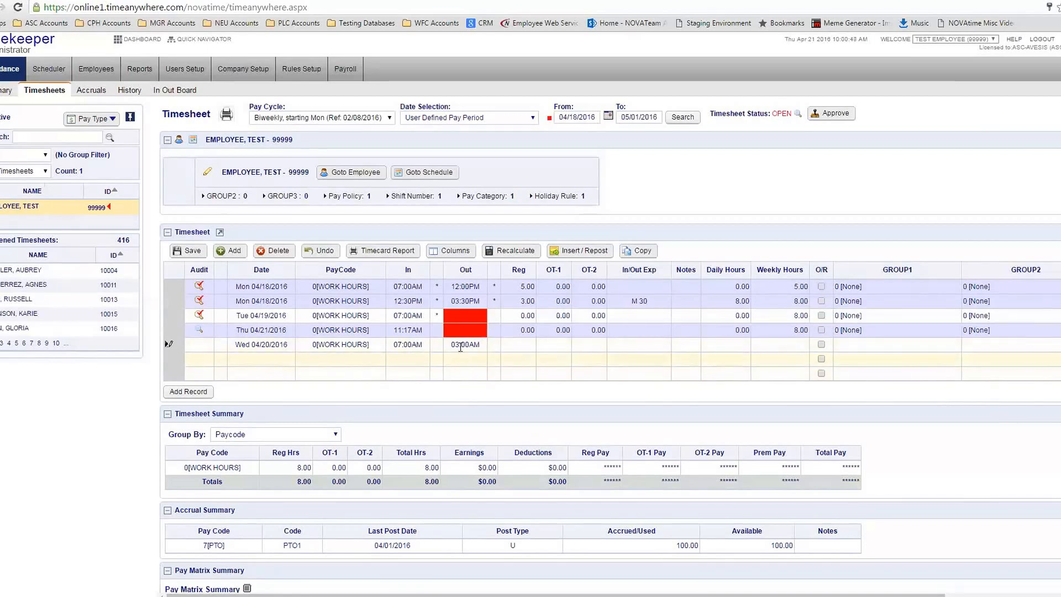
Retry Wednesday's Out time as 3p, 15 and 330p
left_click(462, 343)
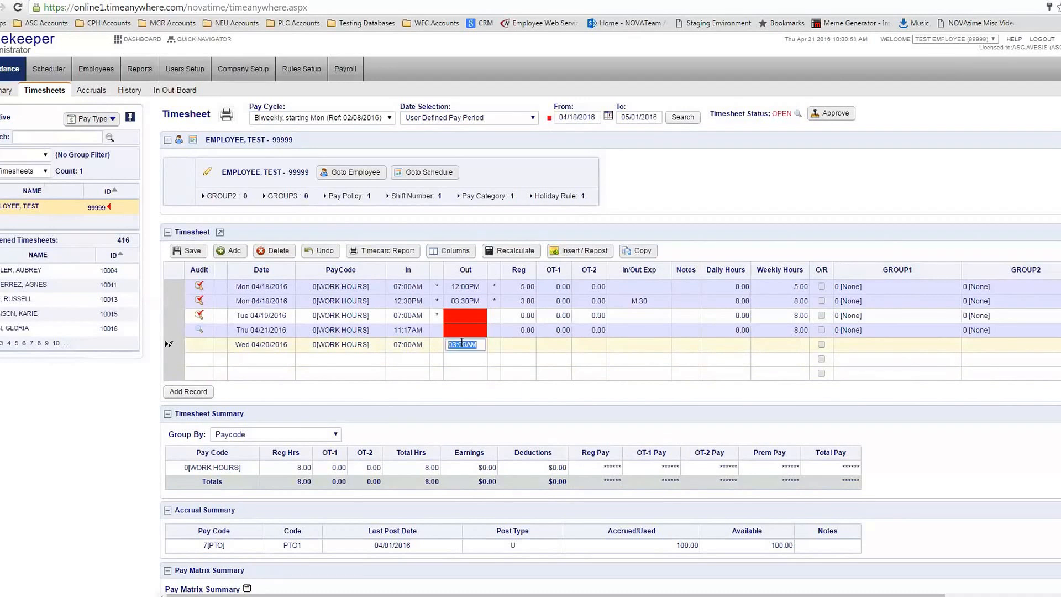
type("3p")
left_click(509, 348)
left_click(479, 346)
type("15")
left_click(503, 344)
left_click(471, 345)
type("330p")
Set Wednesday's Out time to 1530p (03:30PM) and save, giving 8.50 regular hours
left_click(463, 348)
type("1530")
left_click(538, 350)
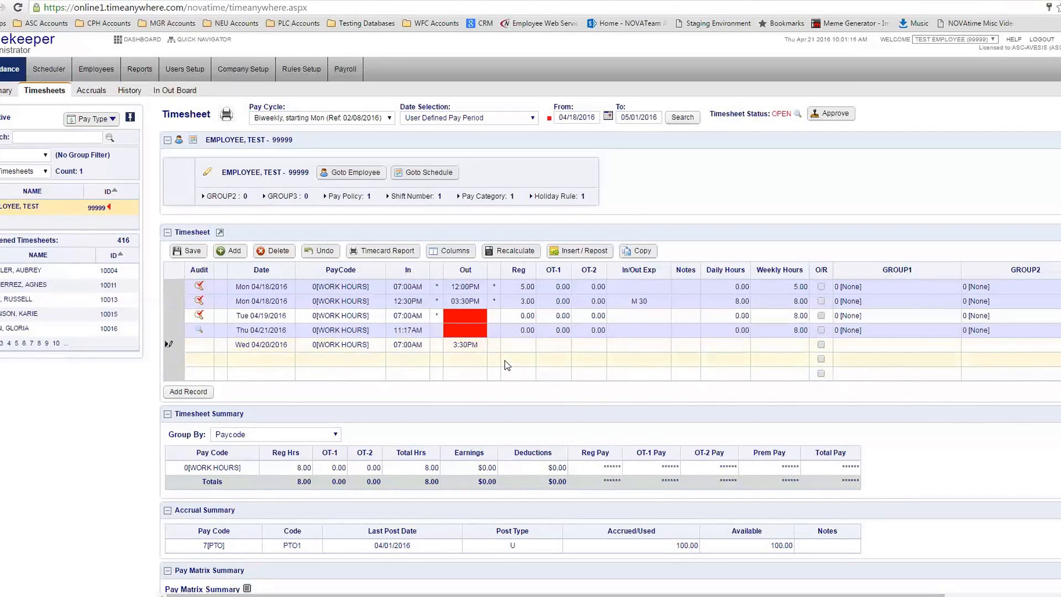
left_click(476, 346)
type("1530p")
left_click(543, 341)
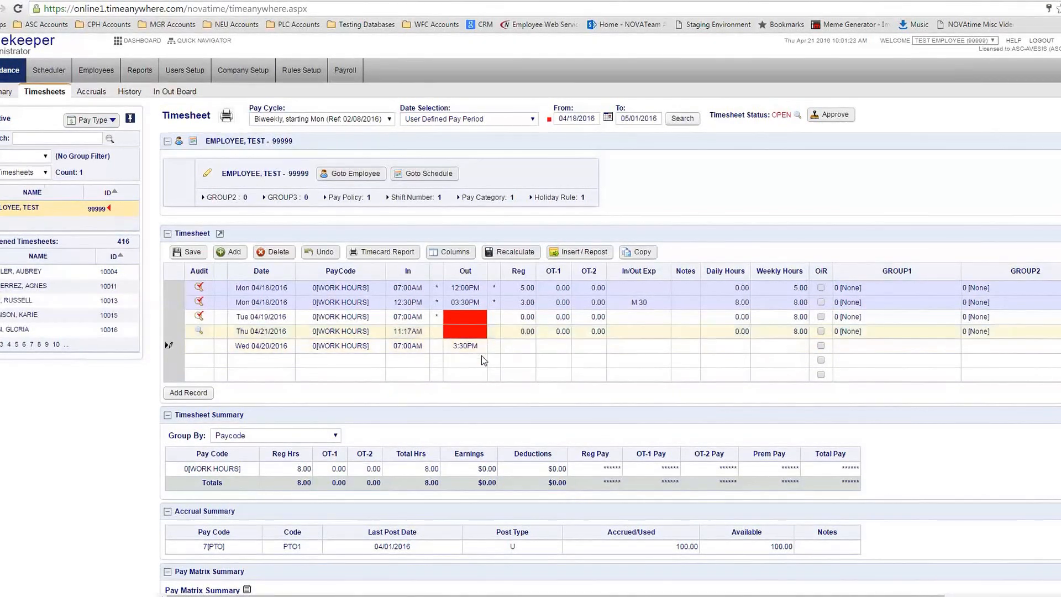
left_click(189, 252)
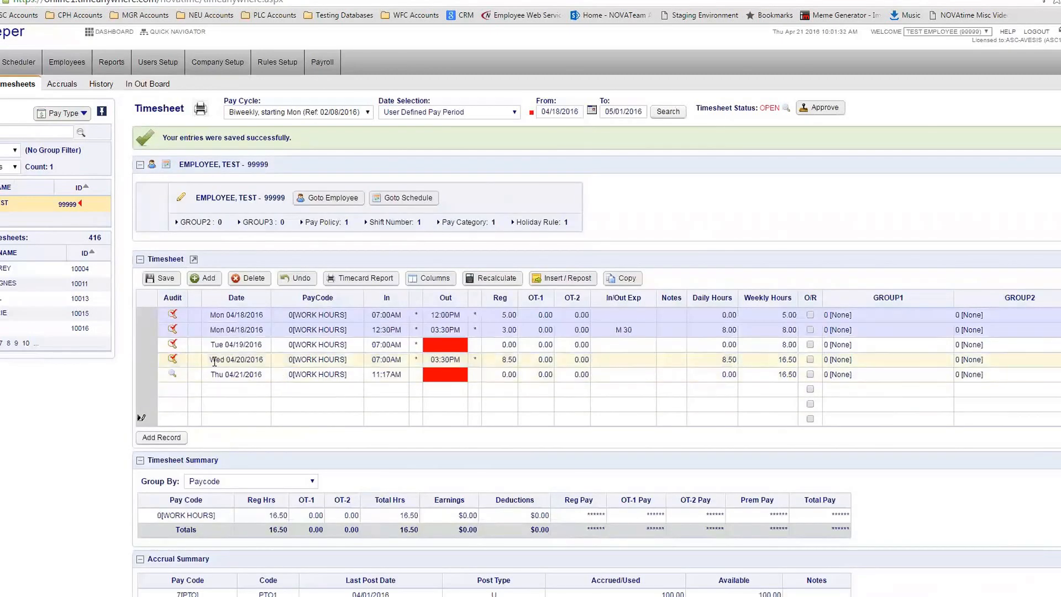
left_click_drag(210, 361, 247, 363)
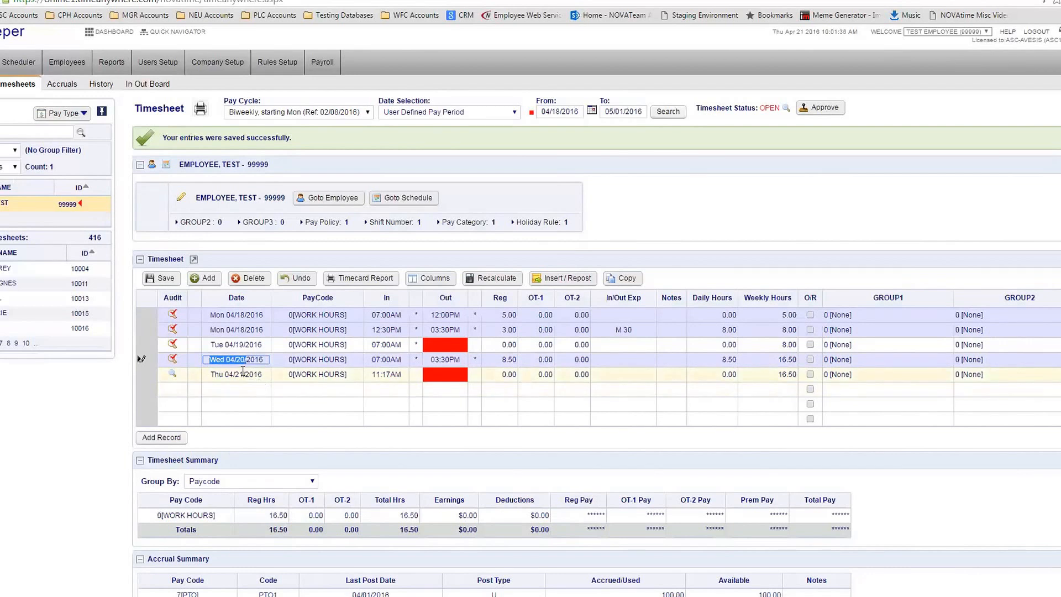
Add a row dated Tue 04/19/2016 and give it pay code 7[PTO]
left_click(236, 390)
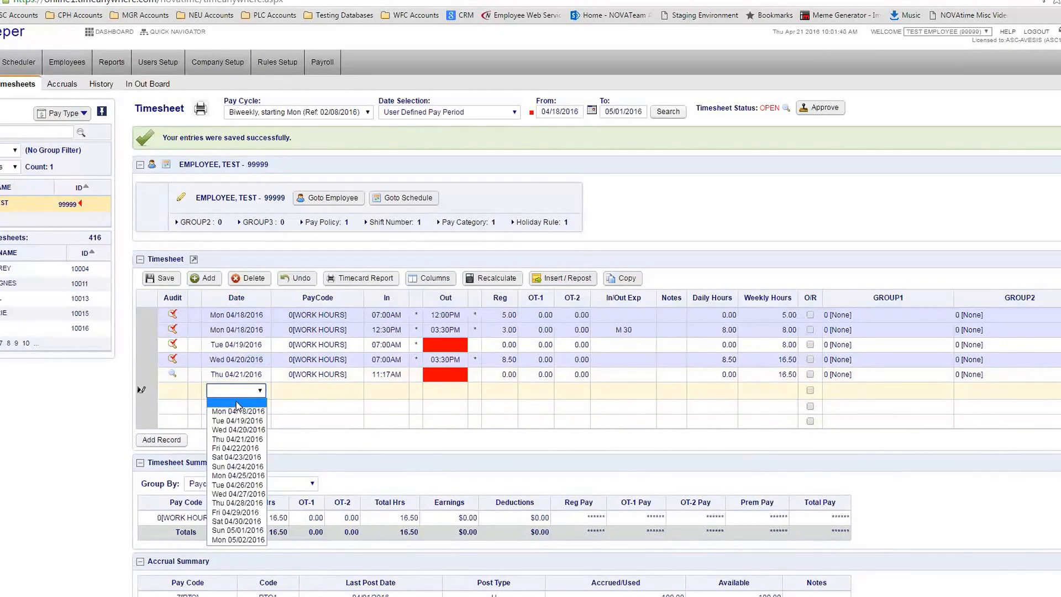
left_click(237, 421)
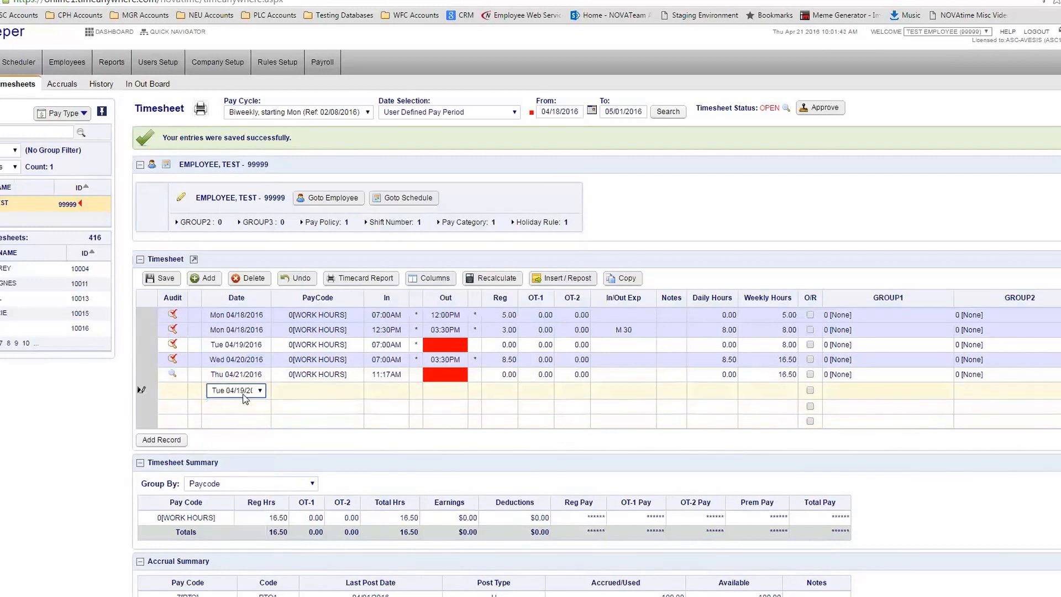
left_click(300, 387)
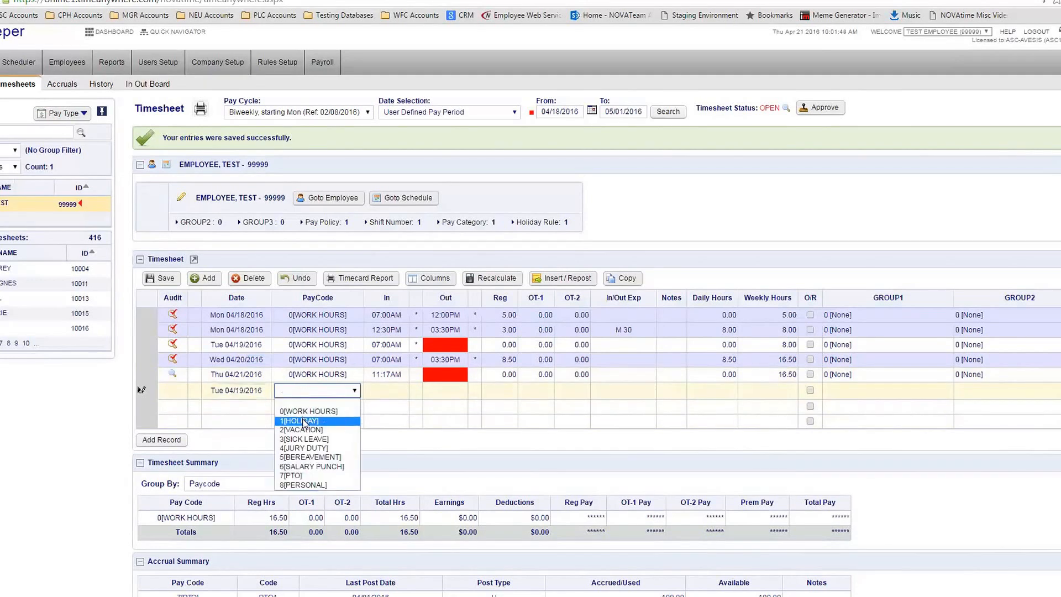
left_click(304, 476)
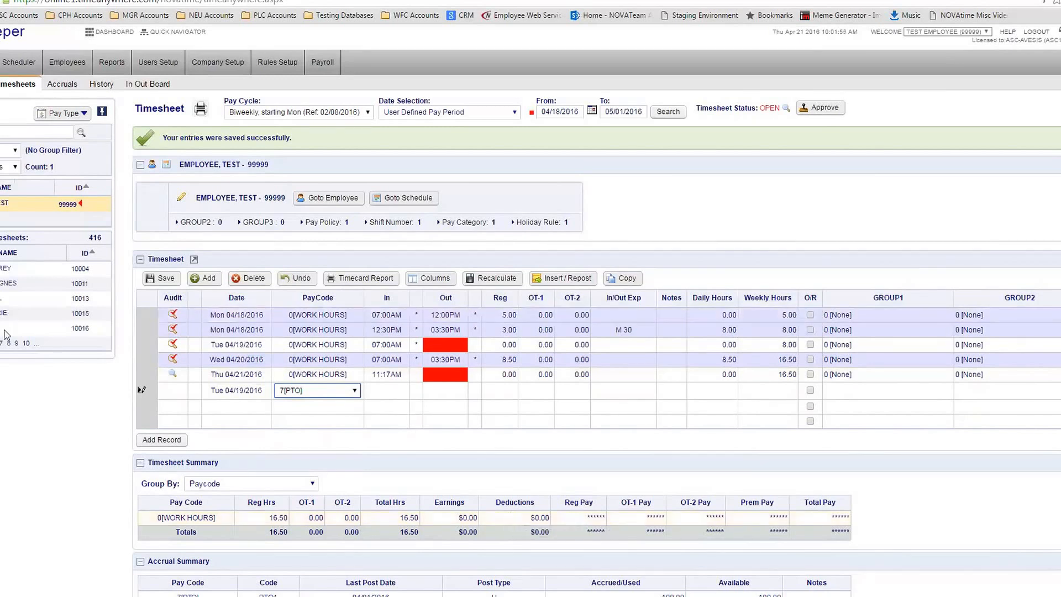
left_click(432, 391)
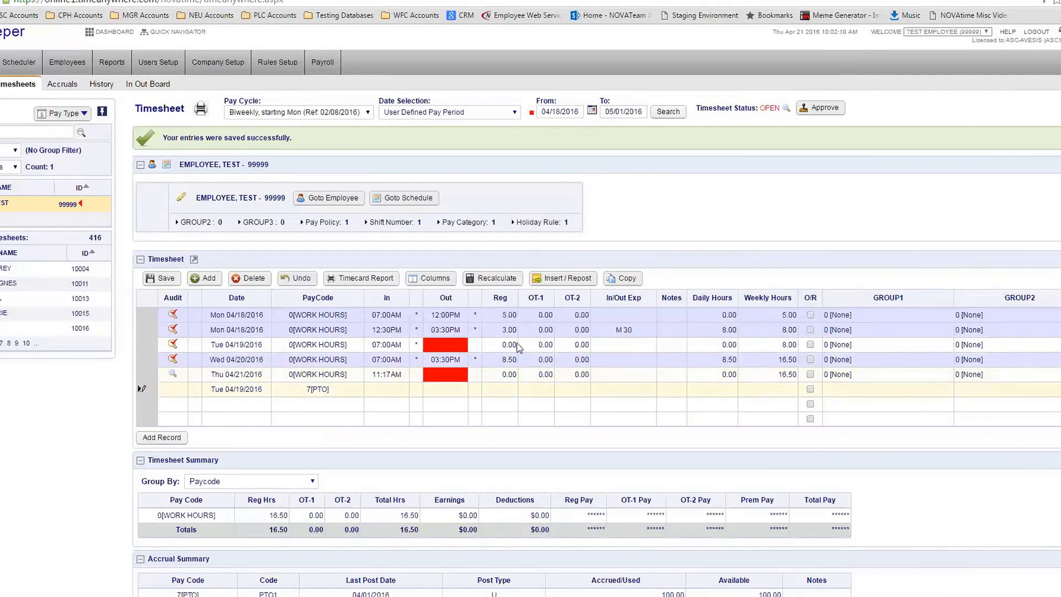
Enter 4 Reg hours on the Tue 04/19 PTO row and save, totalling 20.50 hours
double_click(507, 303)
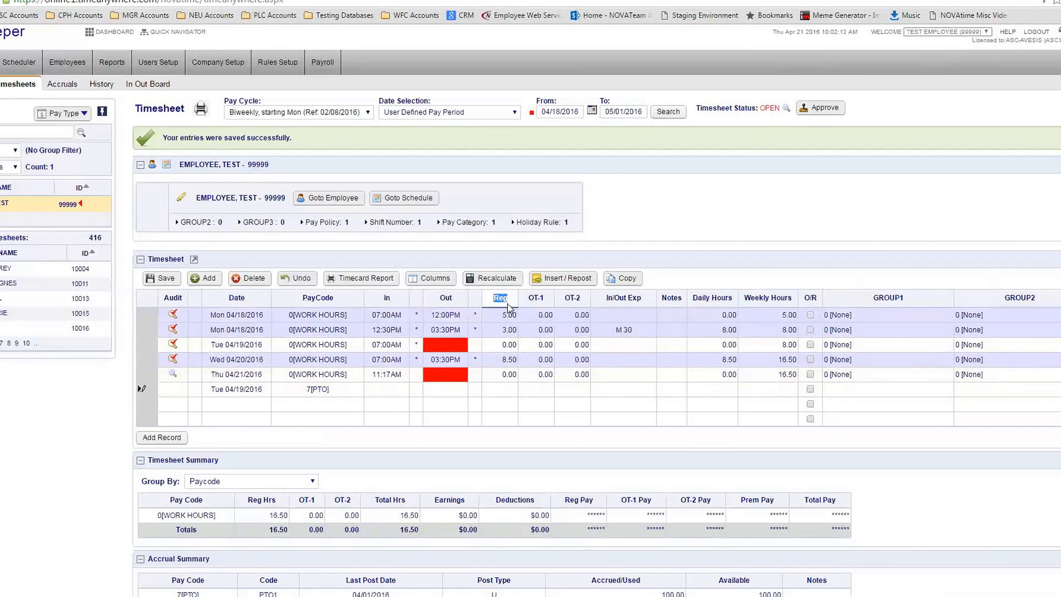
left_click(499, 389)
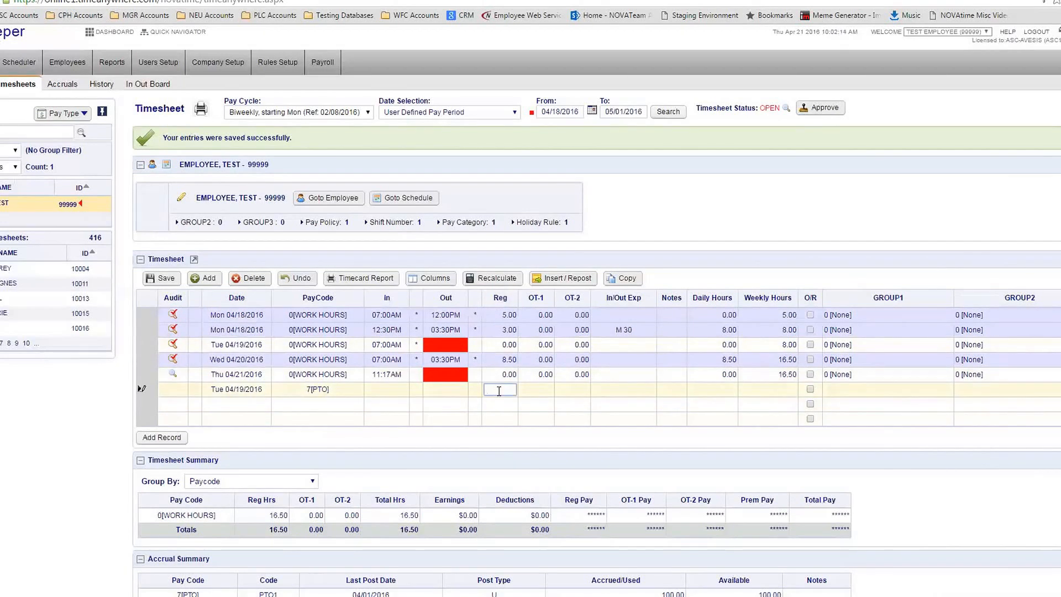
type("4")
left_click(538, 403)
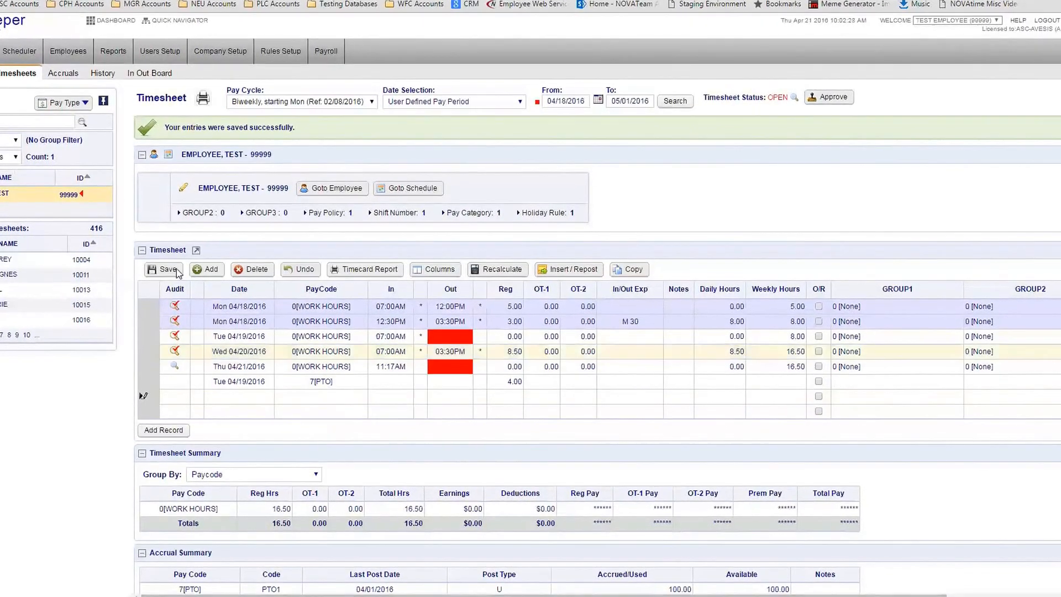
left_click(175, 269)
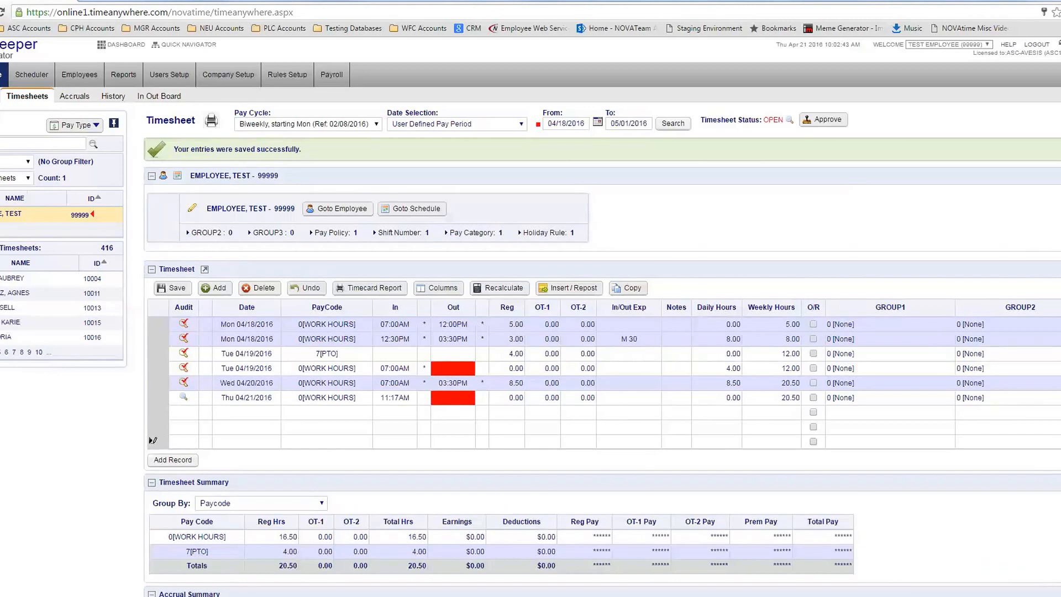
left_click(516, 354)
left_click(542, 353)
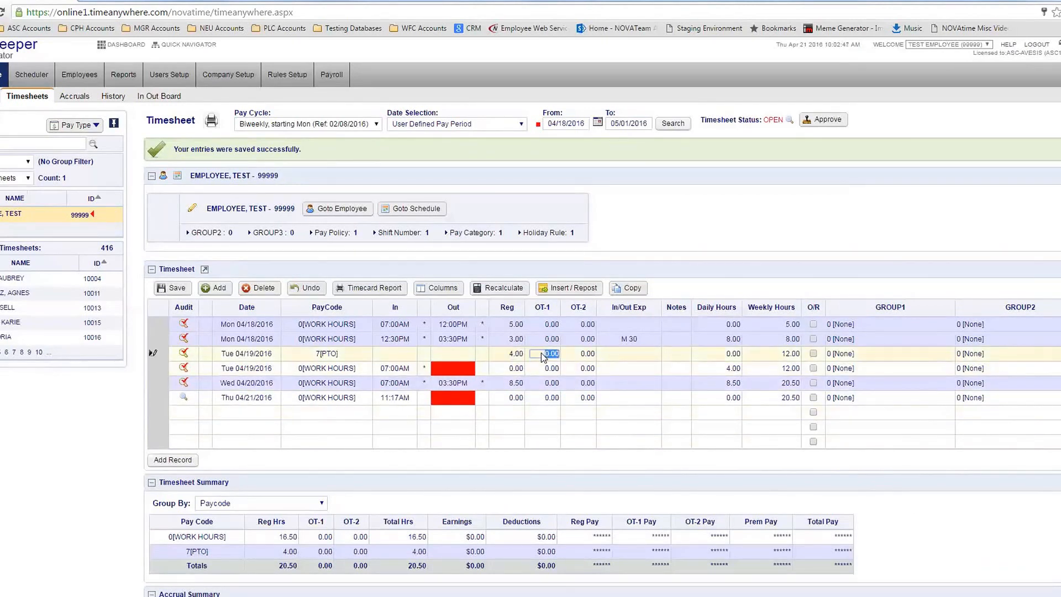
left_click(590, 359)
left_click(513, 354)
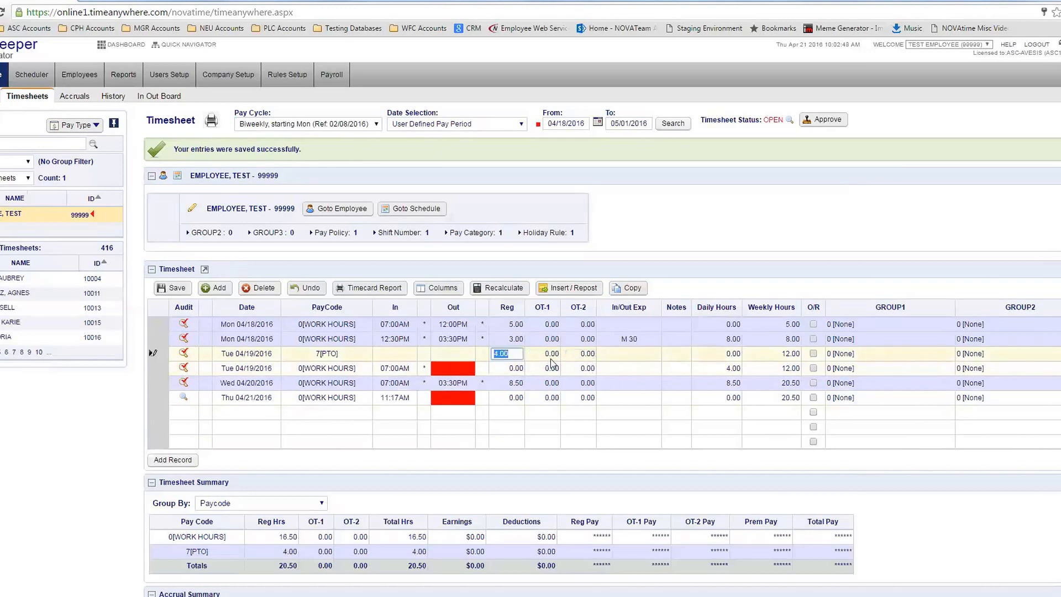
left_click(554, 313)
left_click(548, 357)
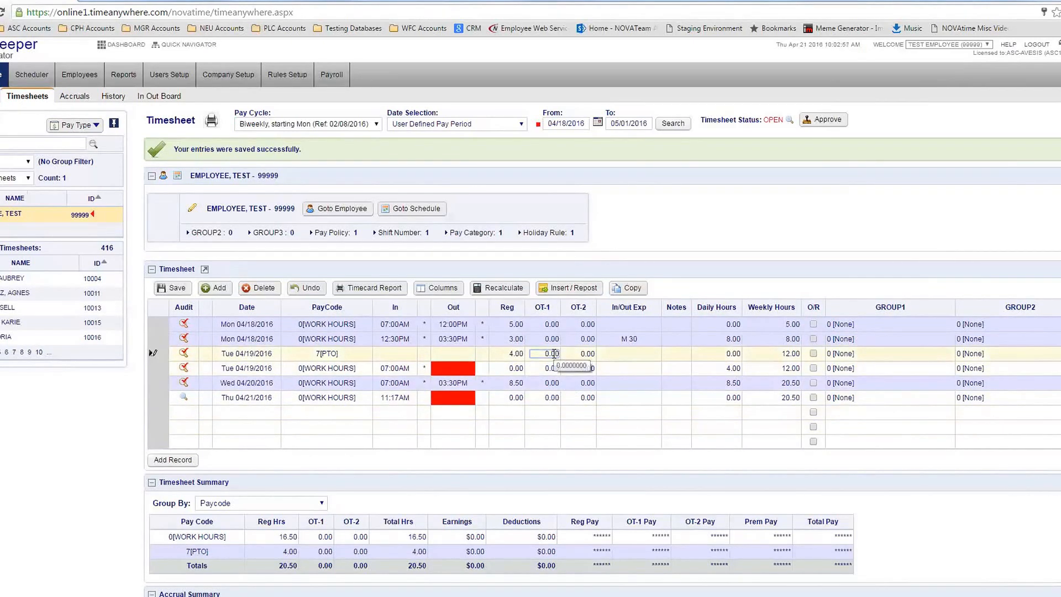
key("Tab")
left_click(512, 354)
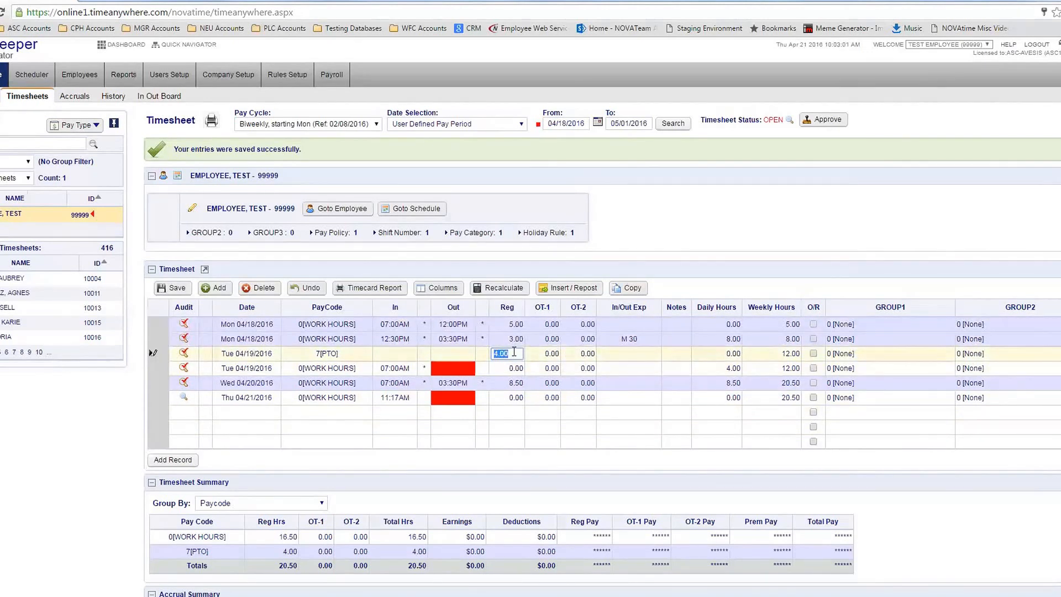
left_click(553, 367)
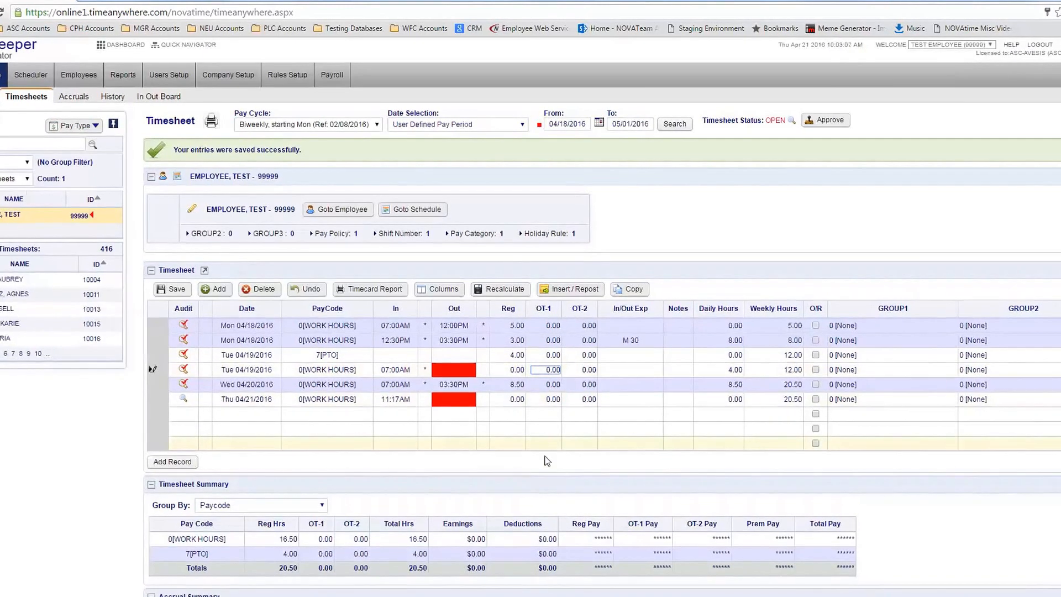
Set the morning row's GROUP1 to 301 [Dental] and the afternoon row's to 400 [Laboratory]
left_click_drag(536, 596, 641, 595)
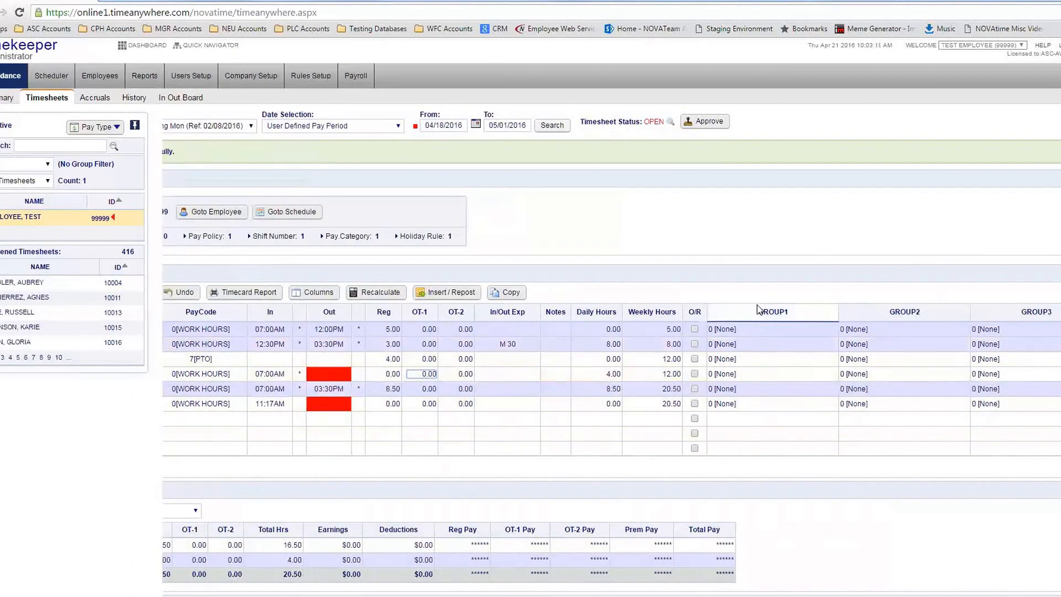
left_click_drag(793, 314, 778, 313)
left_click(753, 329)
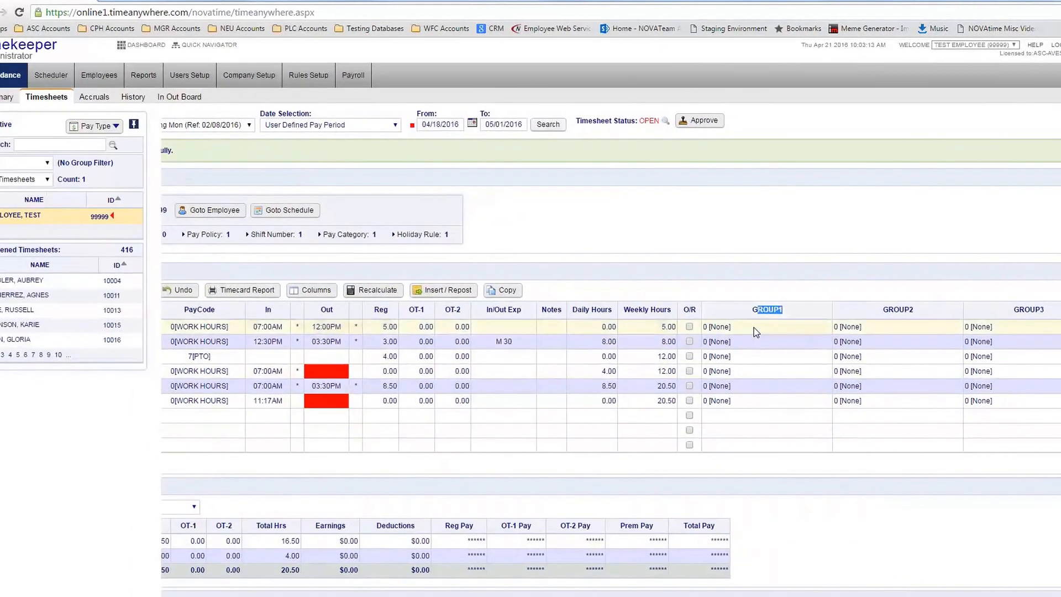
left_click(753, 327)
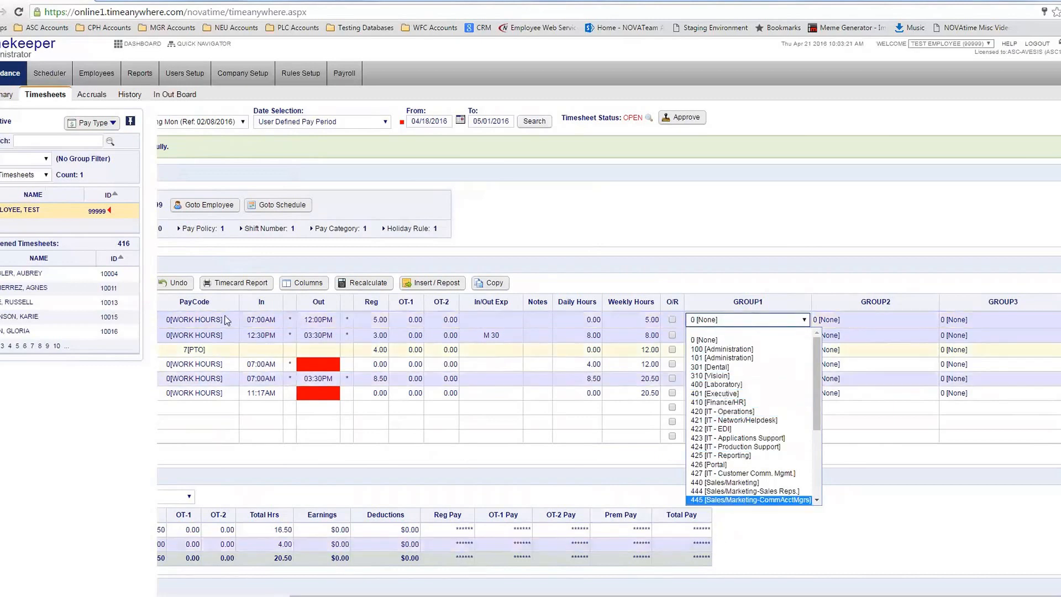
left_click(750, 367)
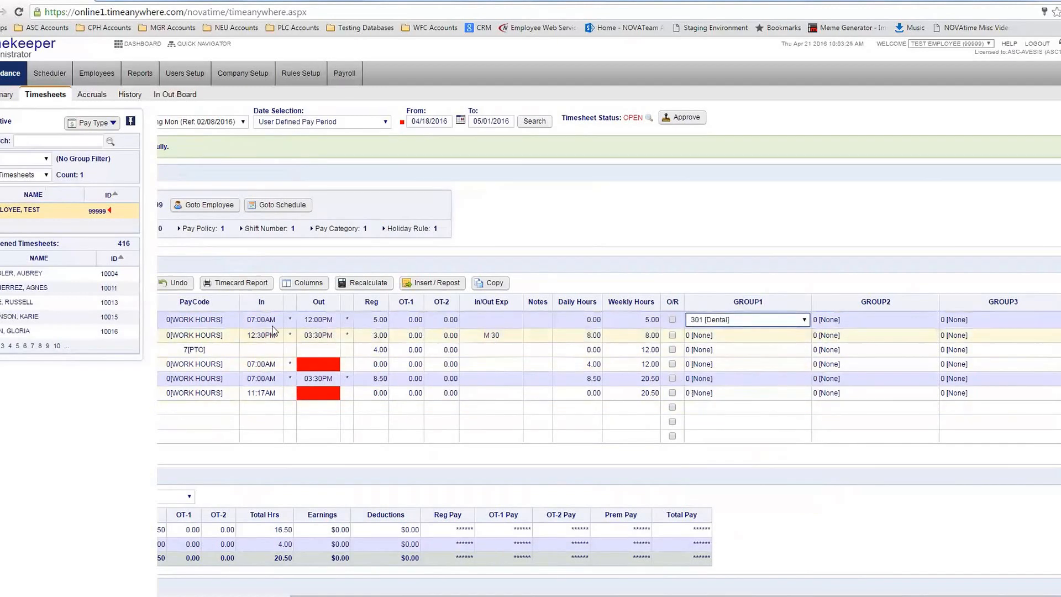
left_click(740, 340)
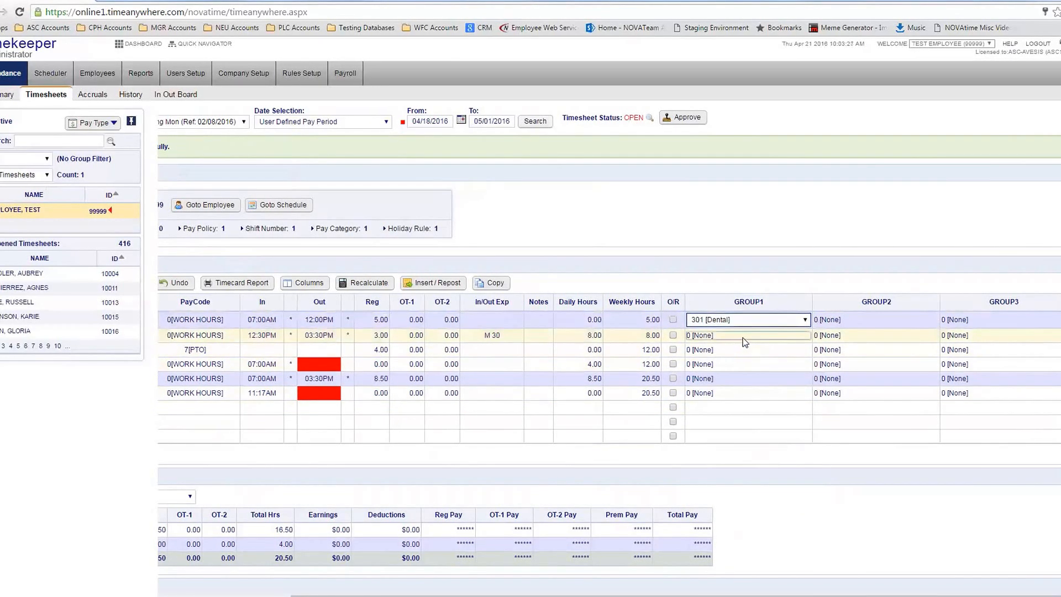
left_click(743, 337)
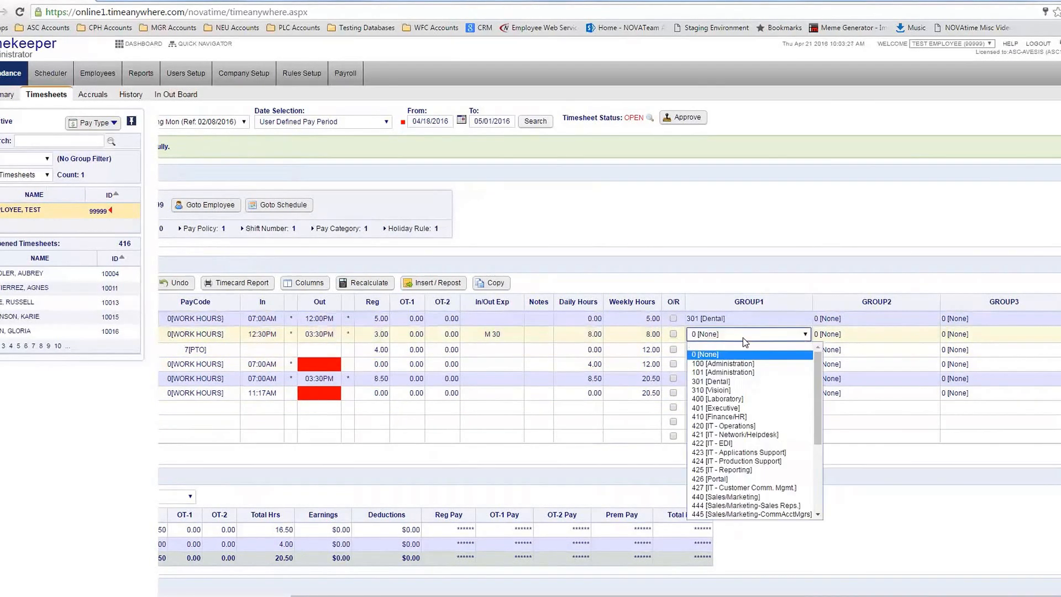
left_click(718, 399)
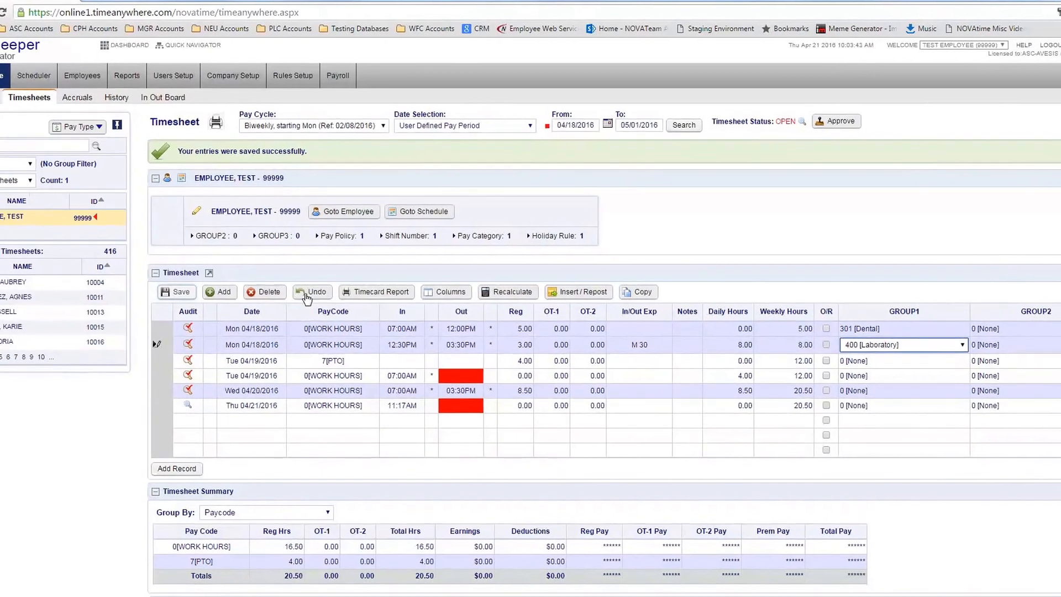
Look over the GROUP2 and GROUP3 choices for both rows without changing them
scroll(575, 359, "right", 3)
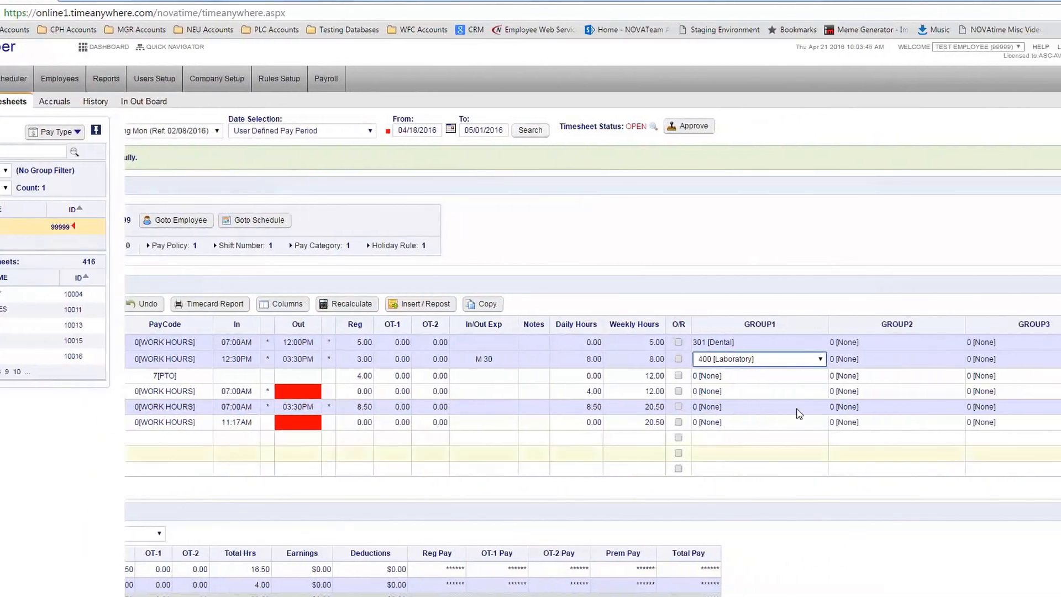
left_click(908, 365)
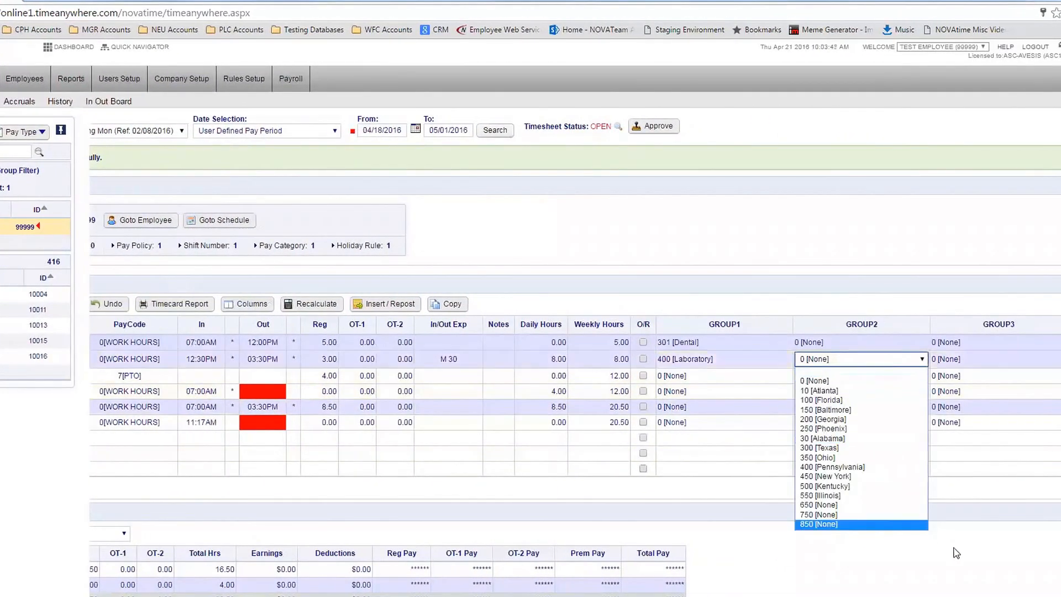
left_click(954, 549)
left_click(885, 347)
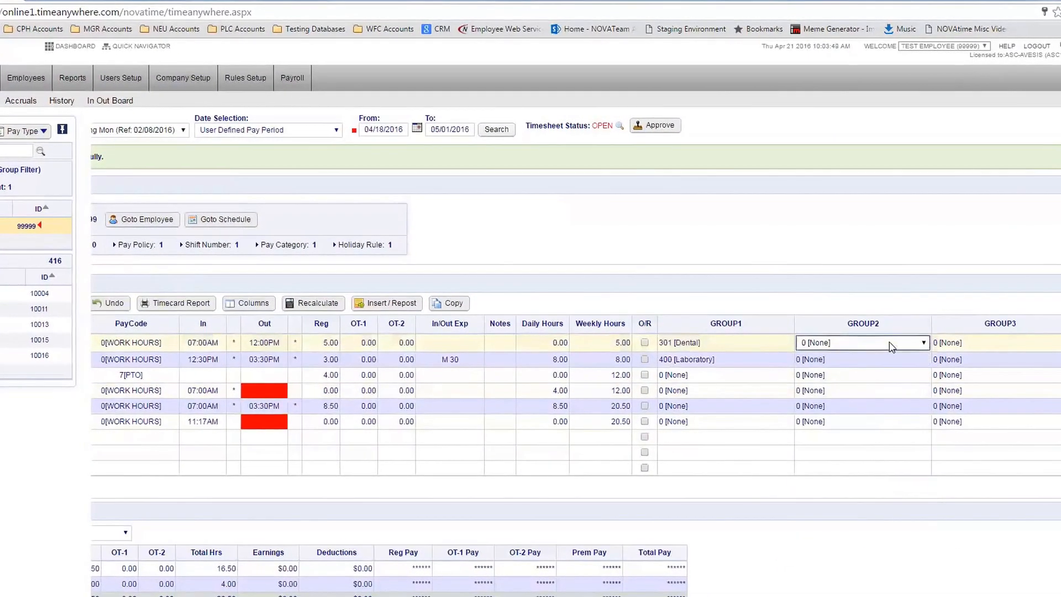
left_click(888, 344)
left_click(907, 523)
left_click(1006, 335)
left_click(1007, 335)
left_click(965, 579)
left_click_drag(381, 594, 224, 594)
scroll(286, 411, "down", 1)
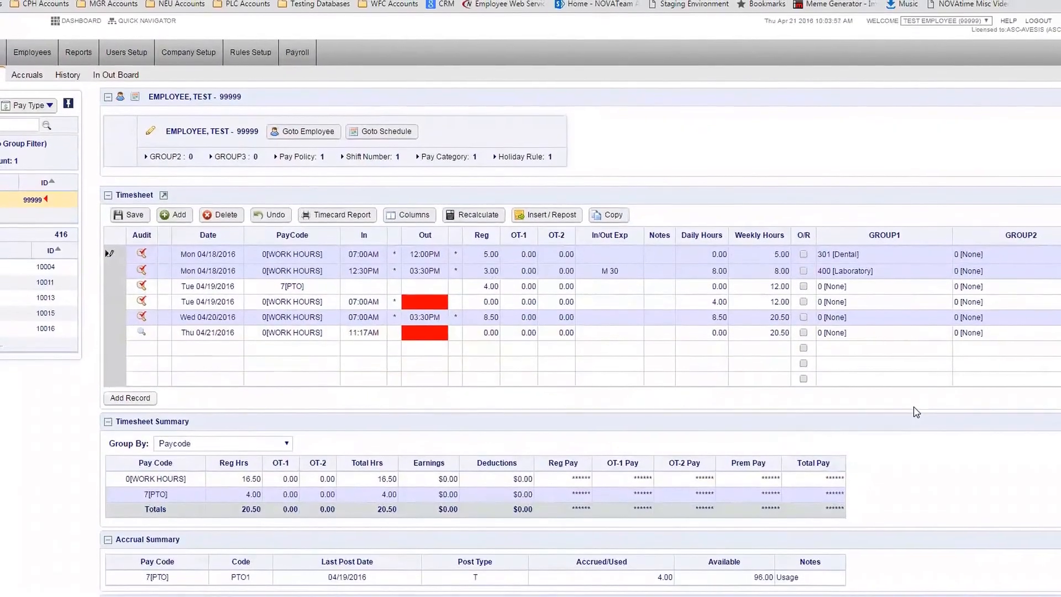
scroll(369, 458, "down", 2)
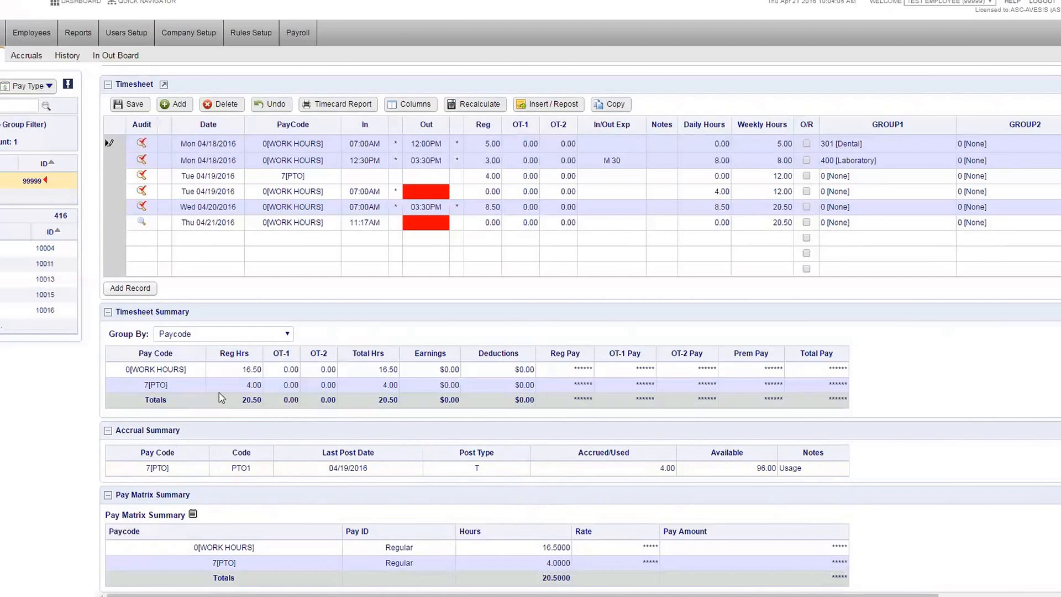
left_click_drag(139, 355, 174, 356)
left_click(146, 387)
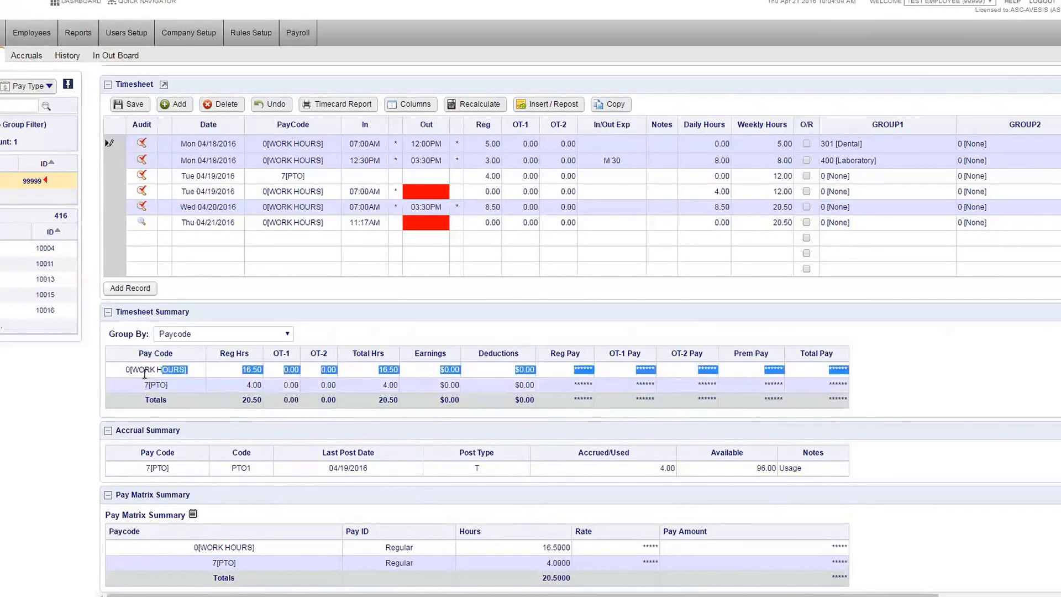
left_click_drag(139, 388, 250, 396)
left_click(249, 396)
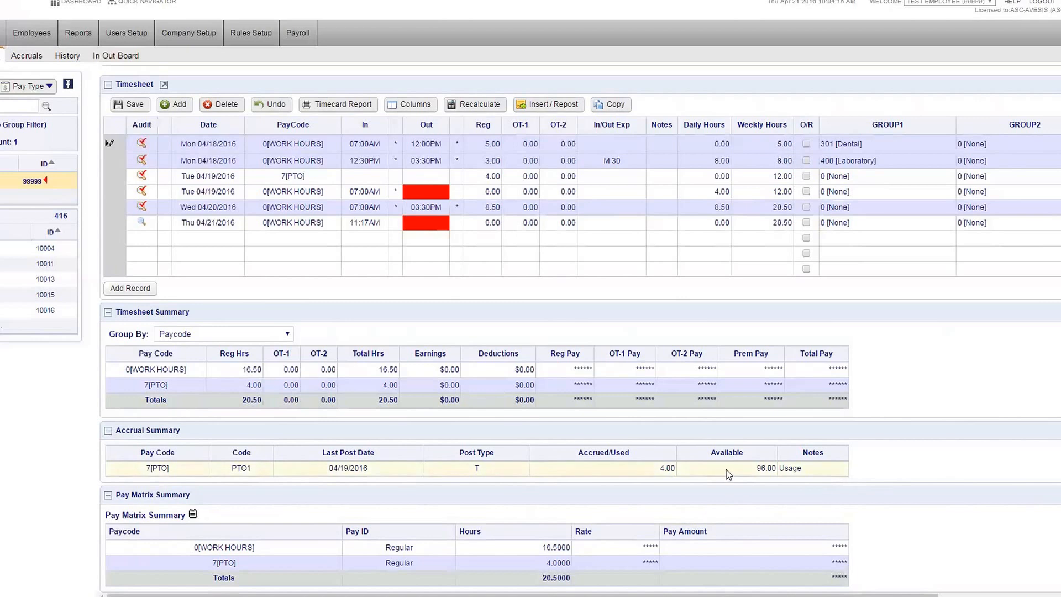
left_click_drag(757, 468, 678, 477)
left_click(686, 491)
left_click_drag(473, 468, 486, 467)
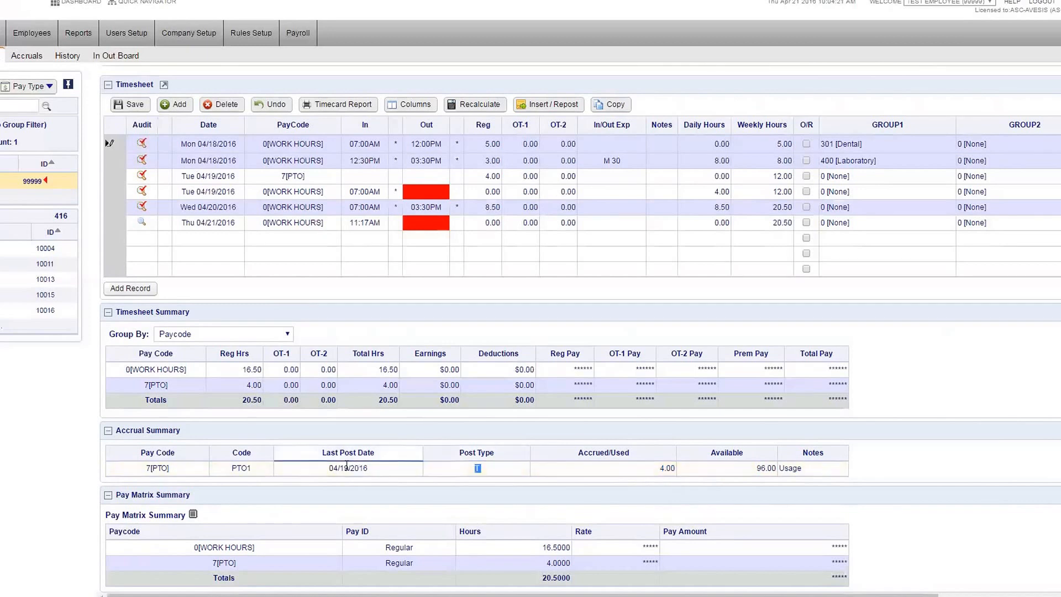
double_click(351, 471)
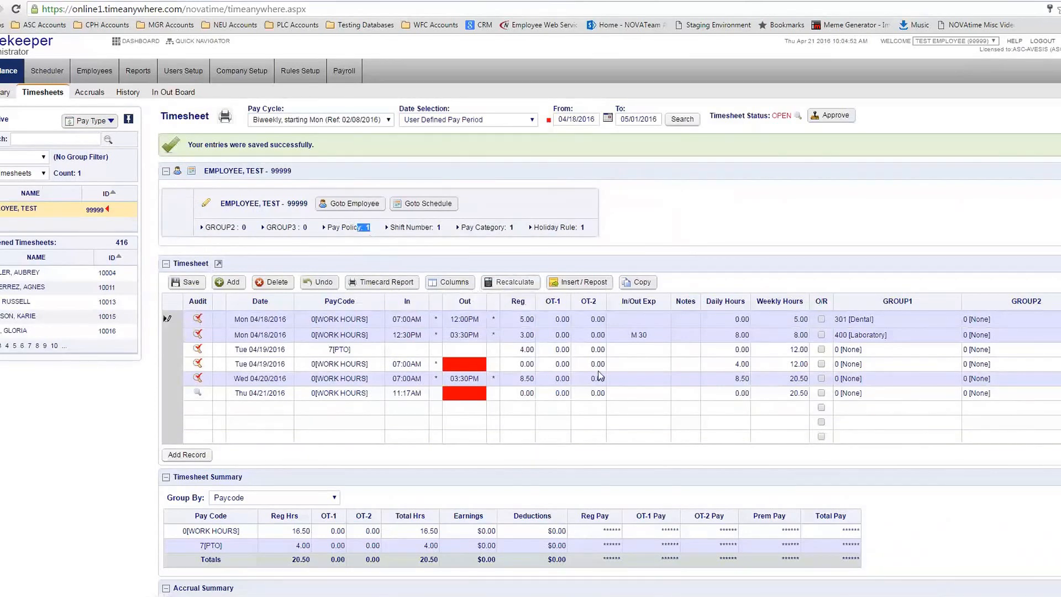
scroll(850, 563, "down", 3)
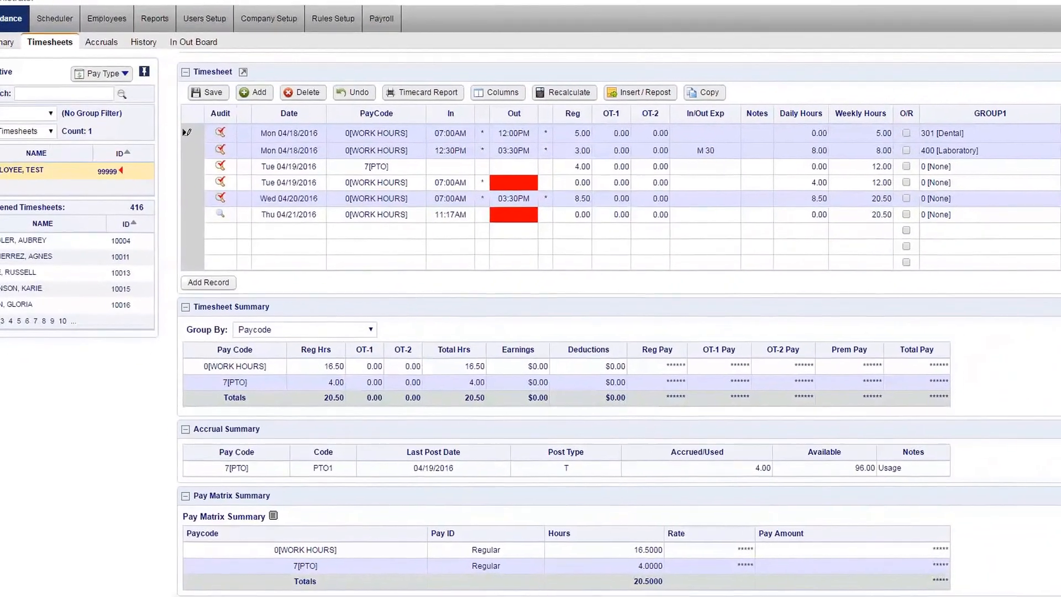
scroll(608, 462, "up", 3)
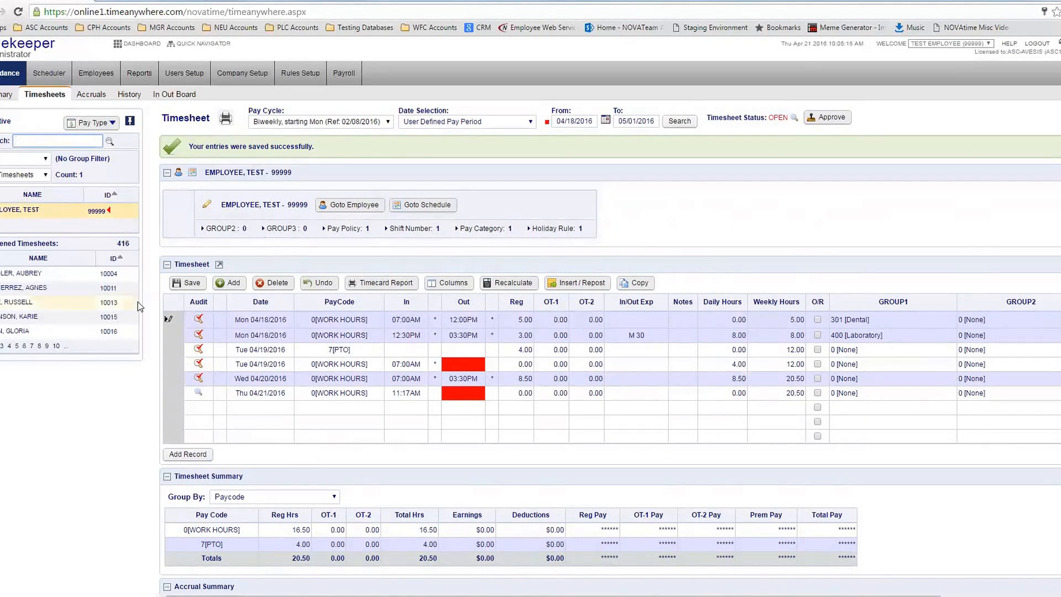
Leave the timesheet without saving and open the employee's accrual management page
left_click(91, 95)
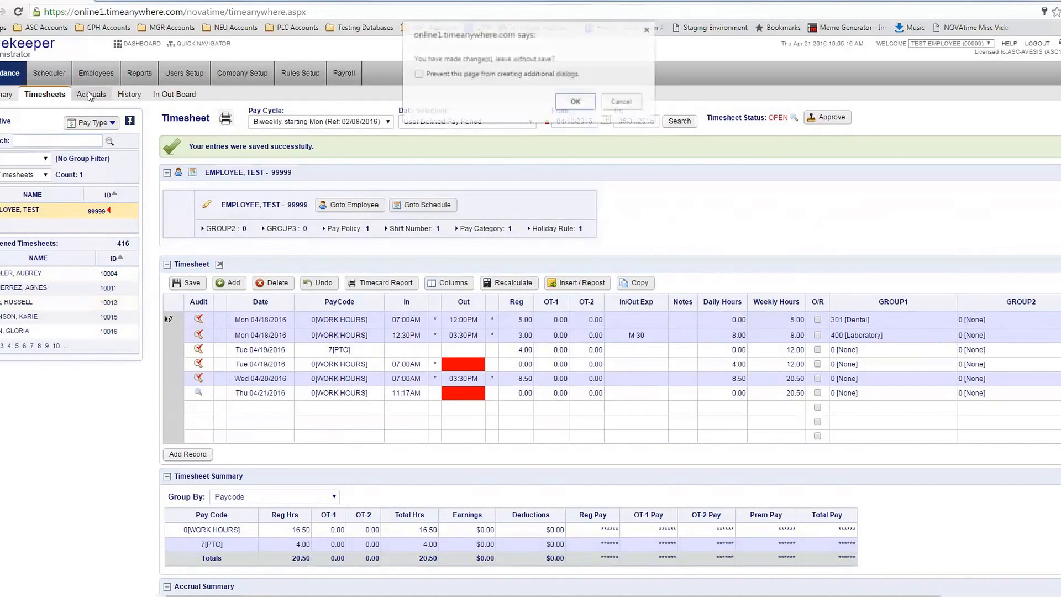
left_click(576, 102)
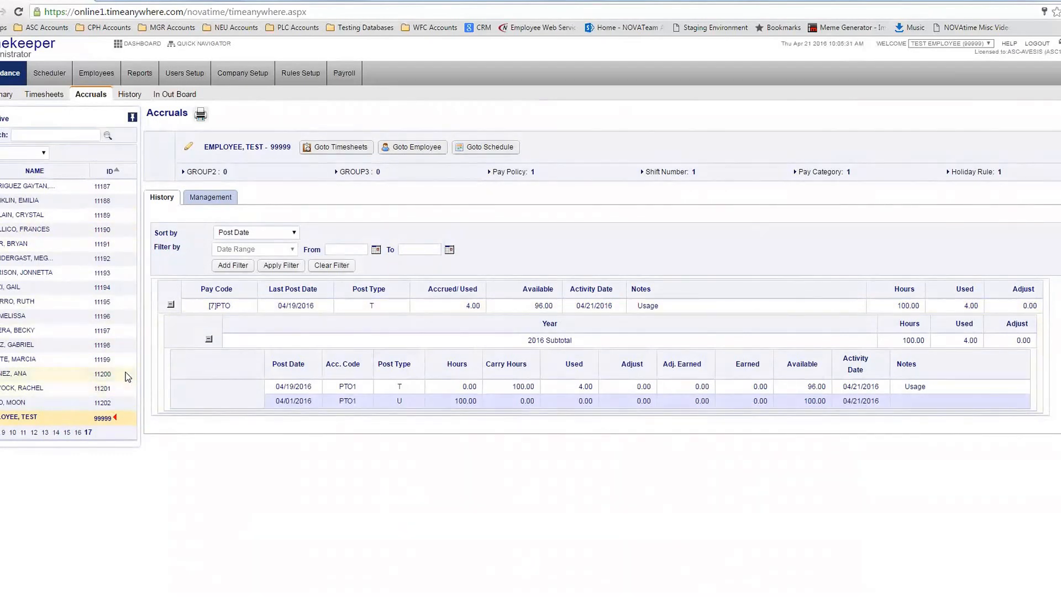
left_click(222, 203)
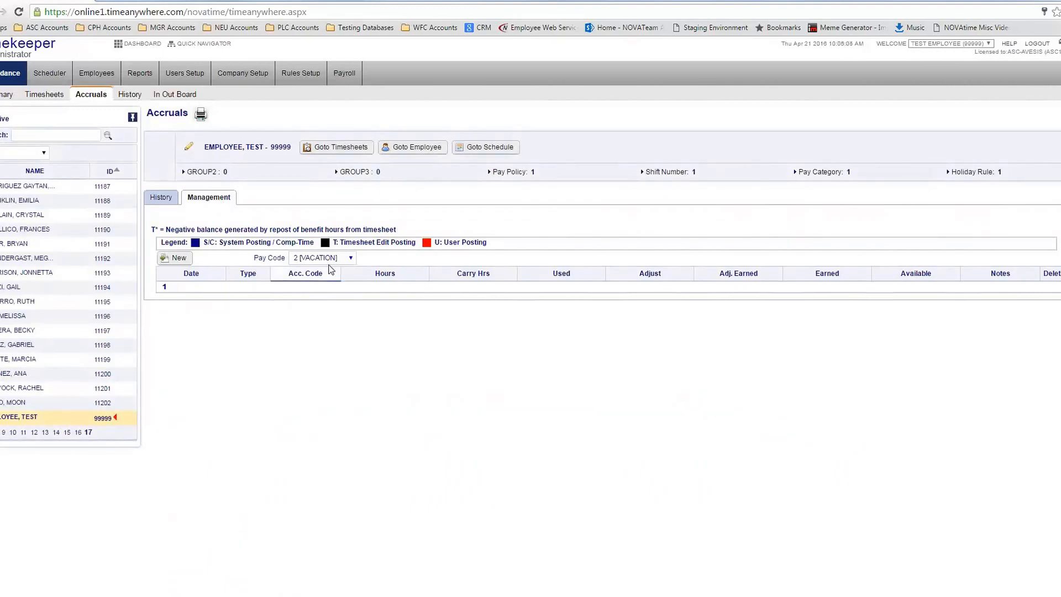
List the 7 [PTO] accrual postings, noting 96.00 hours available, and start a new entry
left_click_drag(256, 259, 282, 260)
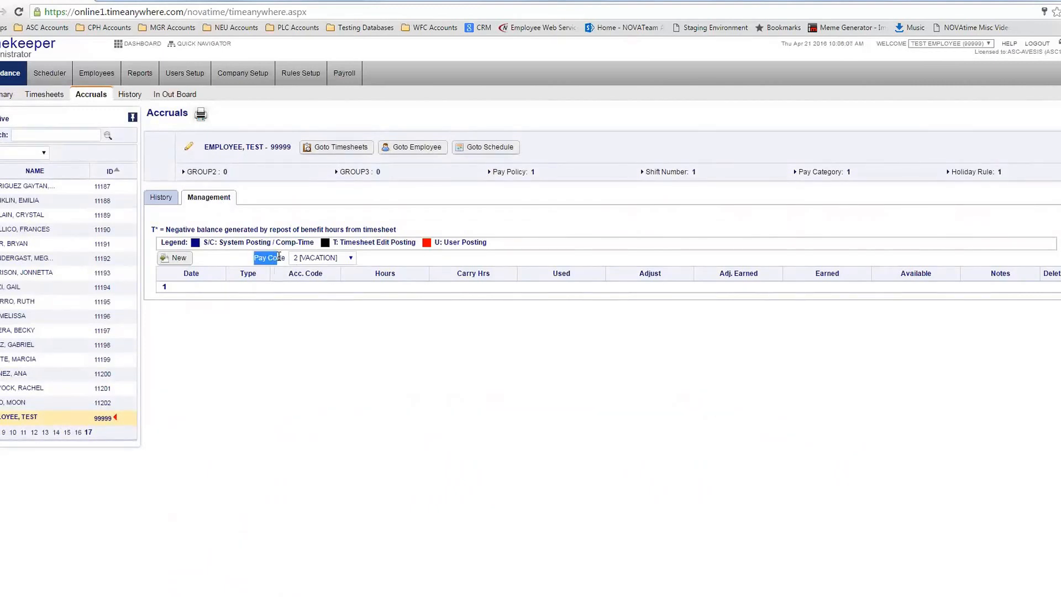
left_click(333, 259)
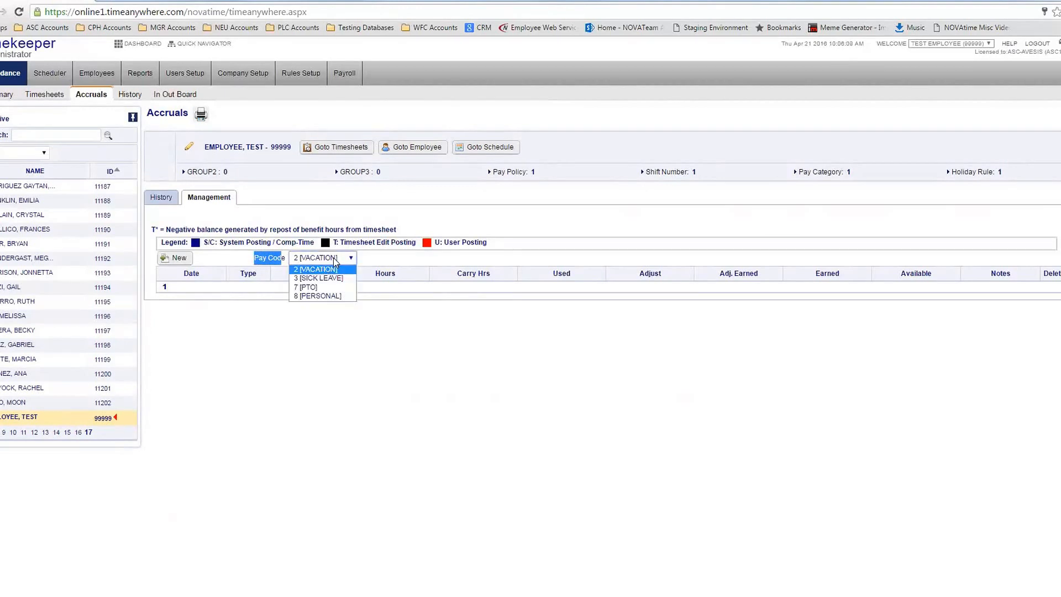
left_click(323, 283)
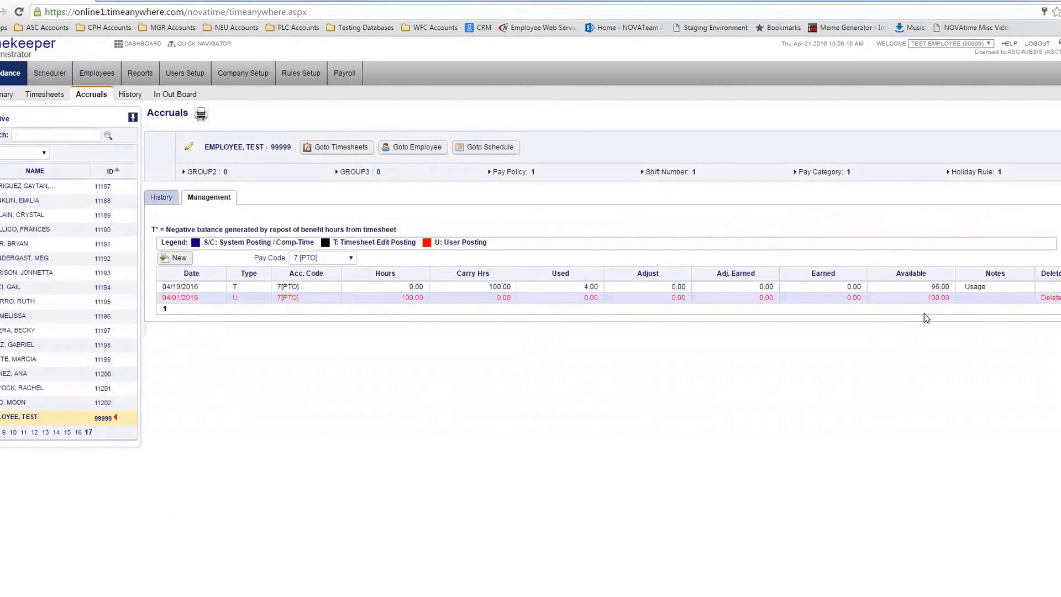
left_click_drag(931, 286, 947, 285)
left_click(185, 263)
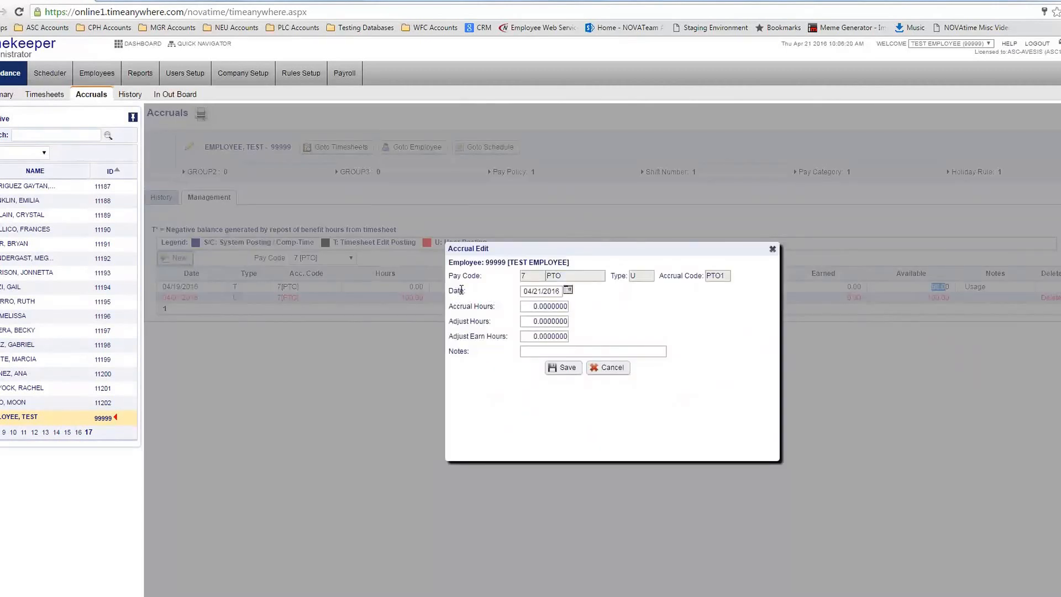
Set the new PTO posting's date to 04/05/2016
left_click_drag(468, 292, 457, 291)
left_click(470, 292)
left_click(568, 290)
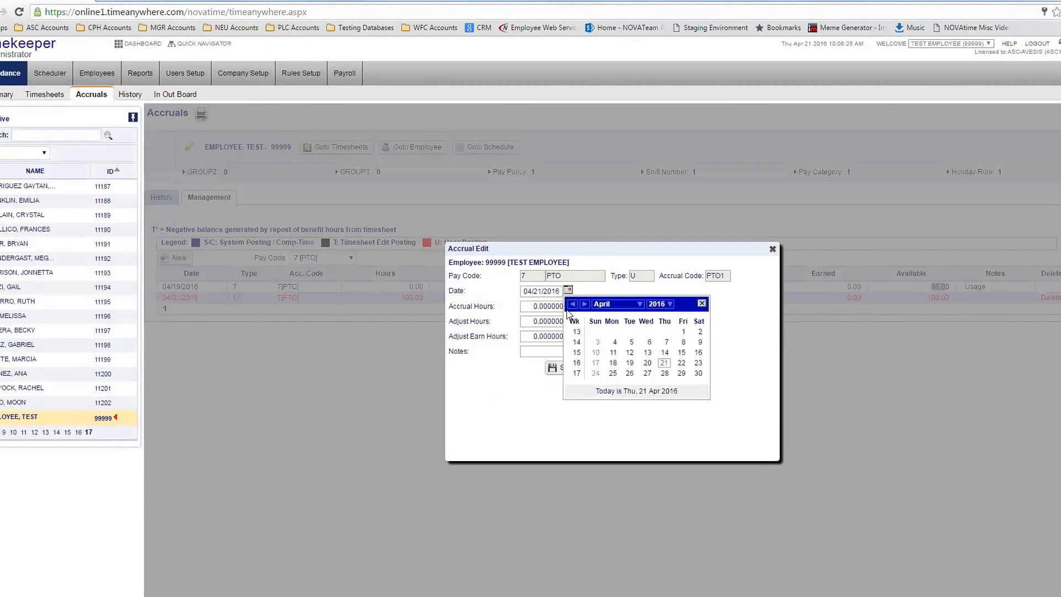
left_click(631, 342)
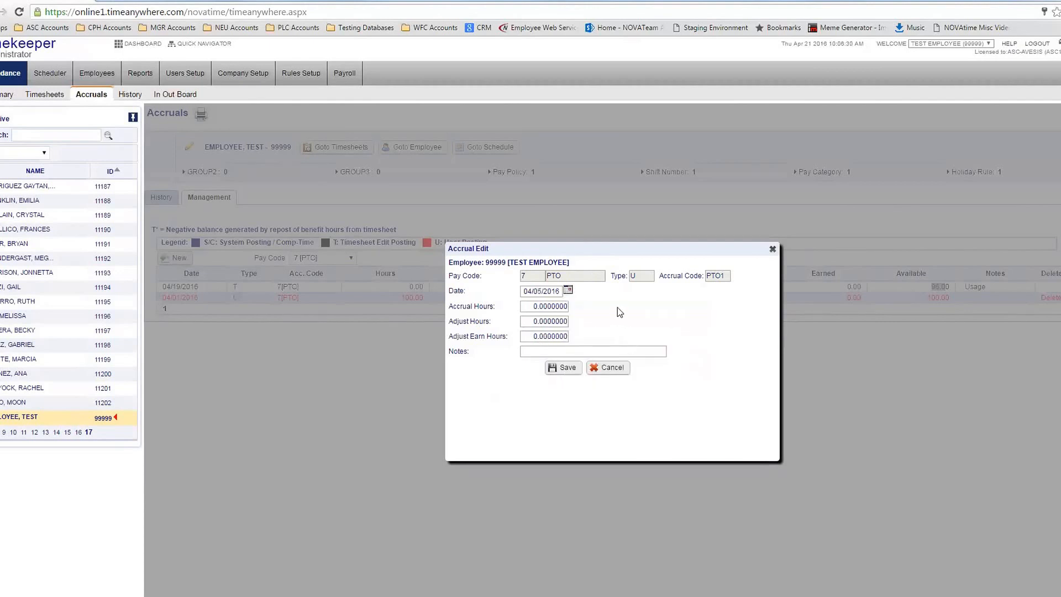
key("Tab")
Enter -20 accrual hours and save the PTO posting
type("20")
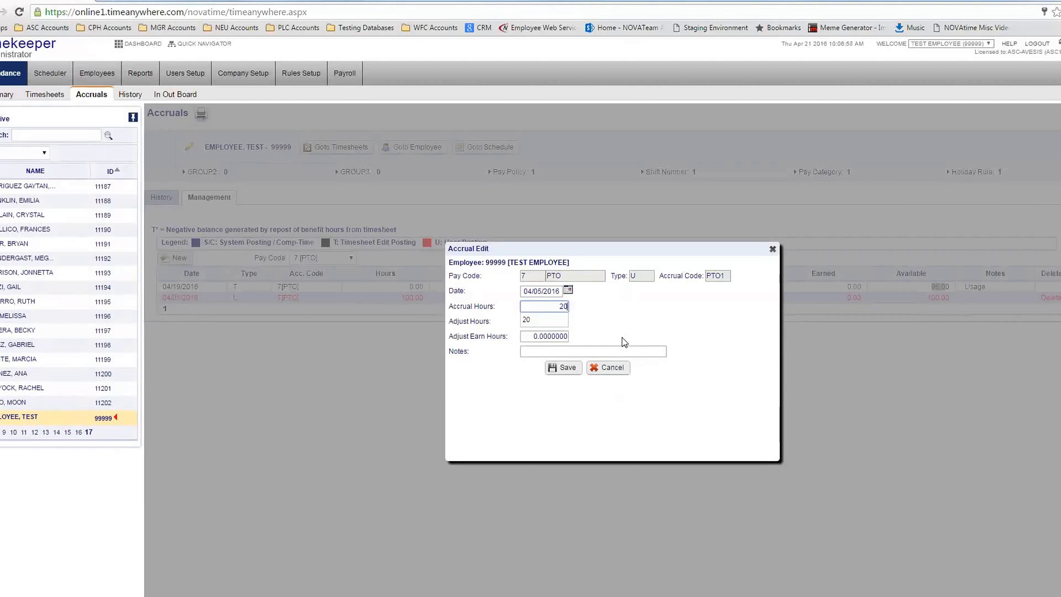
double_click(562, 306)
type("-20")
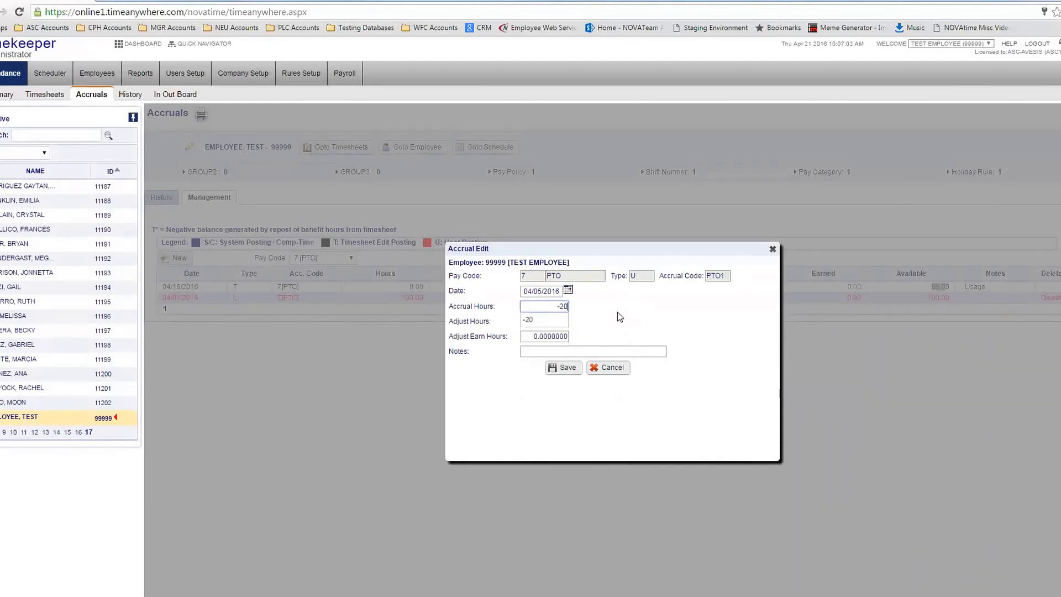
left_click(622, 314)
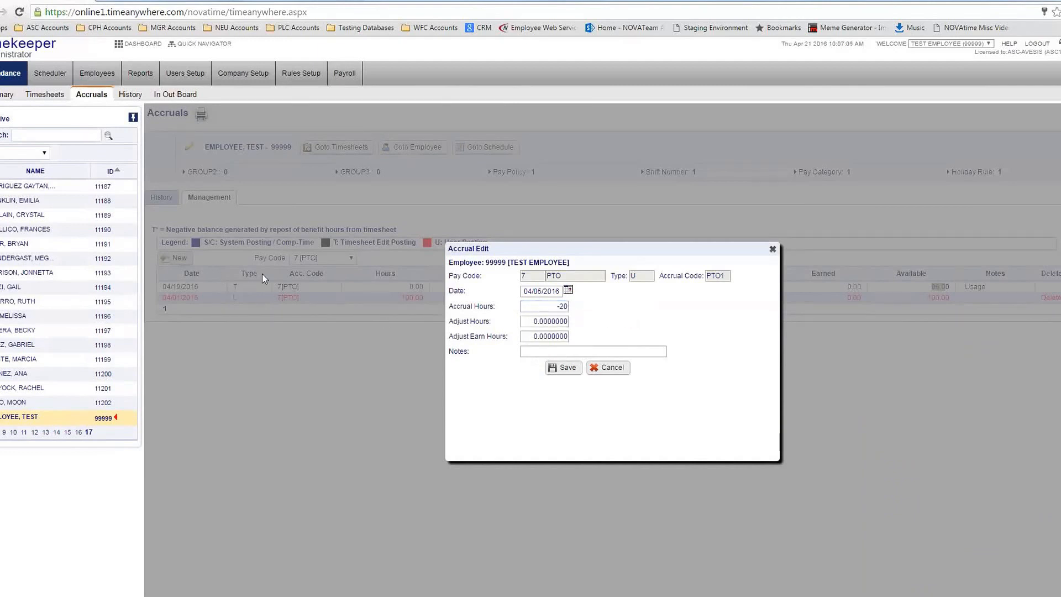
left_click_drag(532, 291, 543, 291)
left_click(556, 308)
double_click(617, 343)
left_click(546, 305)
left_click(547, 305)
left_click(541, 354)
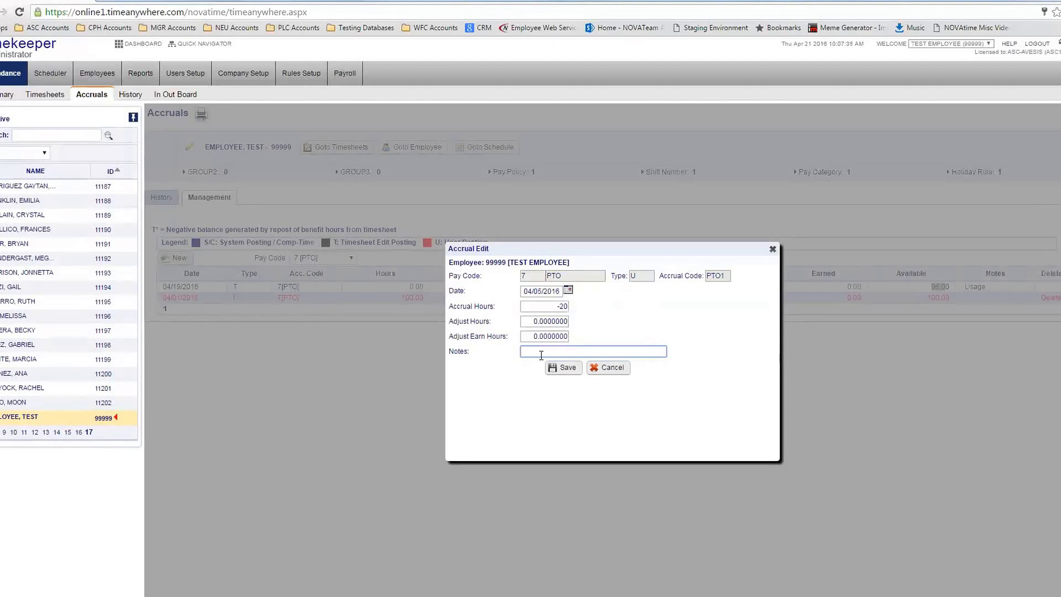
left_click(564, 368)
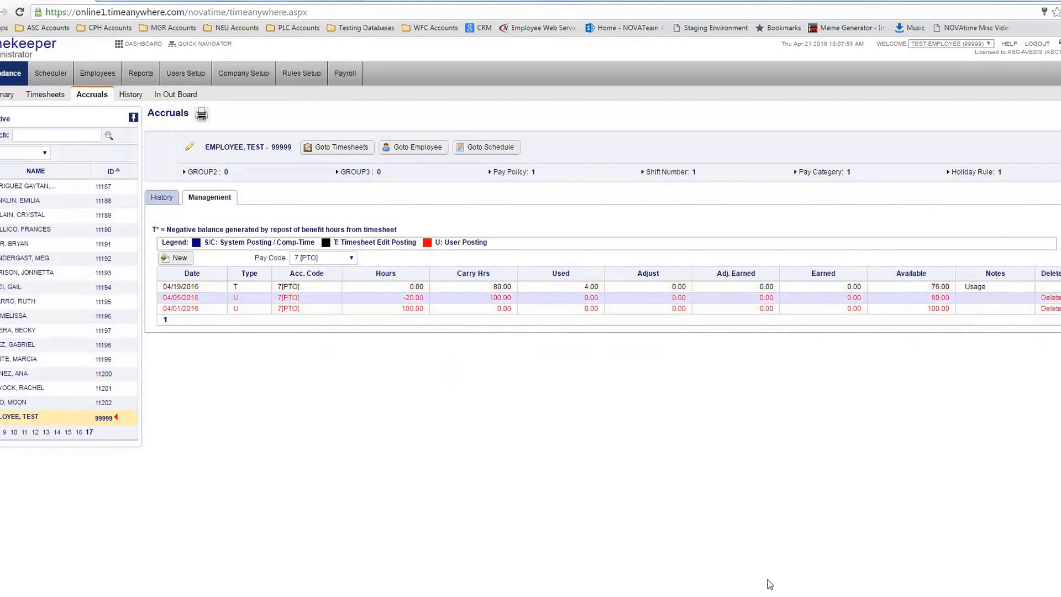
Open another new accrual entry and close it without saving
left_click(176, 258)
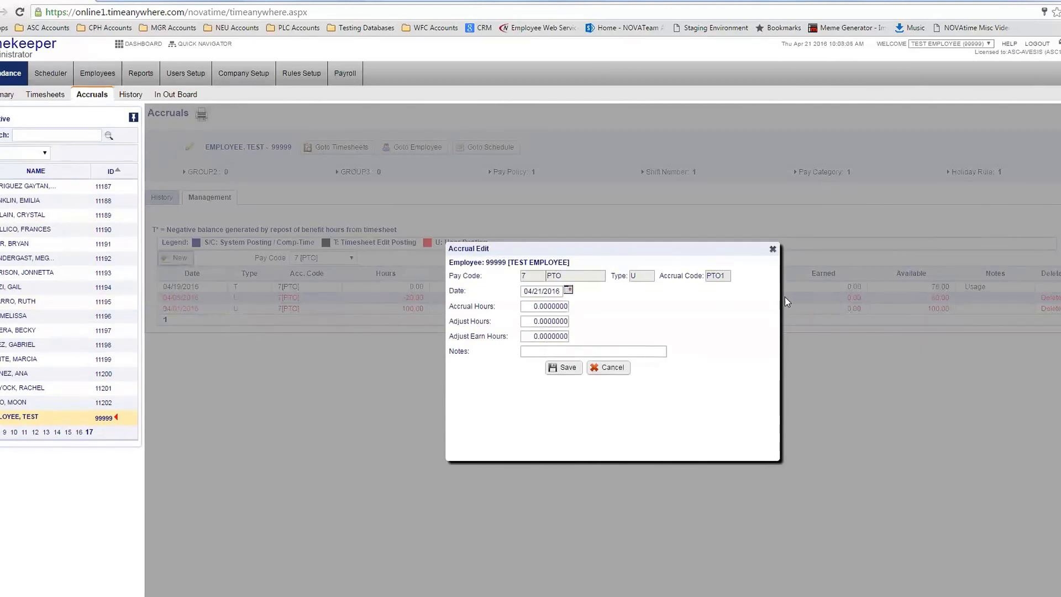
left_click(772, 250)
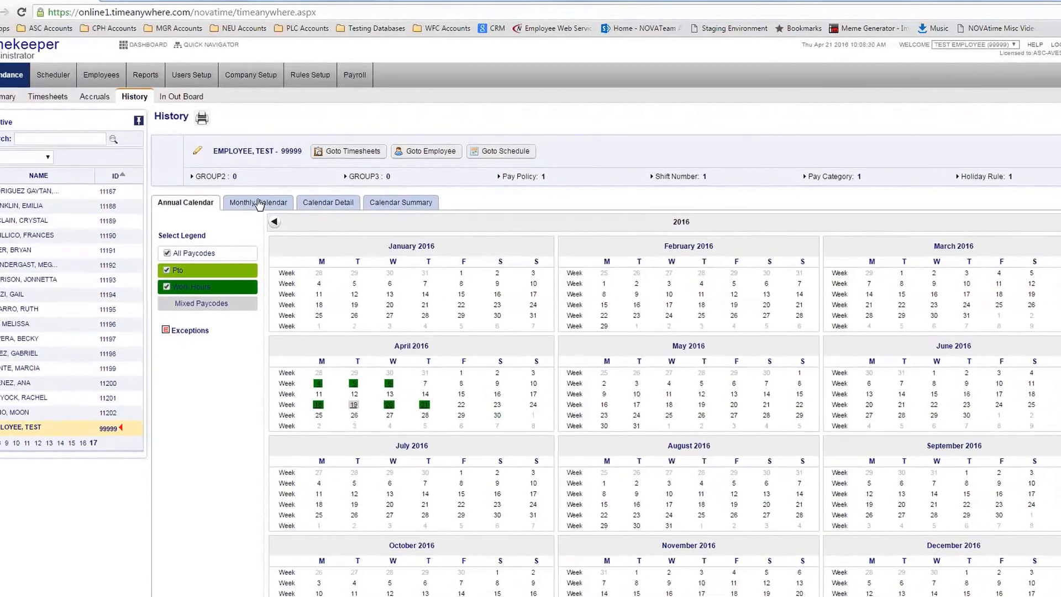
View the April 2016 monthly calendar with the April 19 PTO entry, then open the In Out Board
left_click(259, 205)
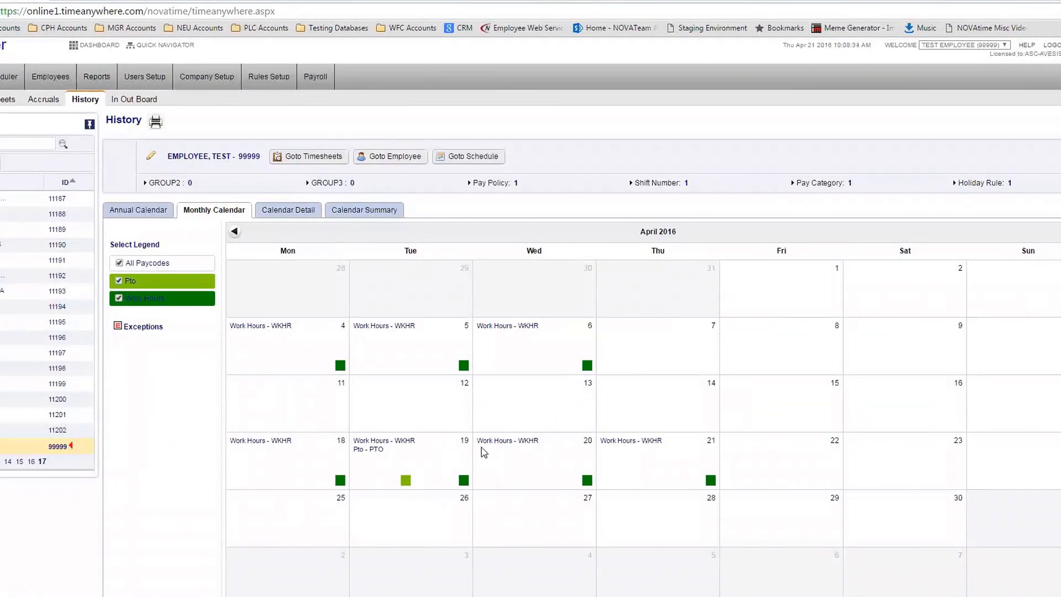
double_click(376, 448)
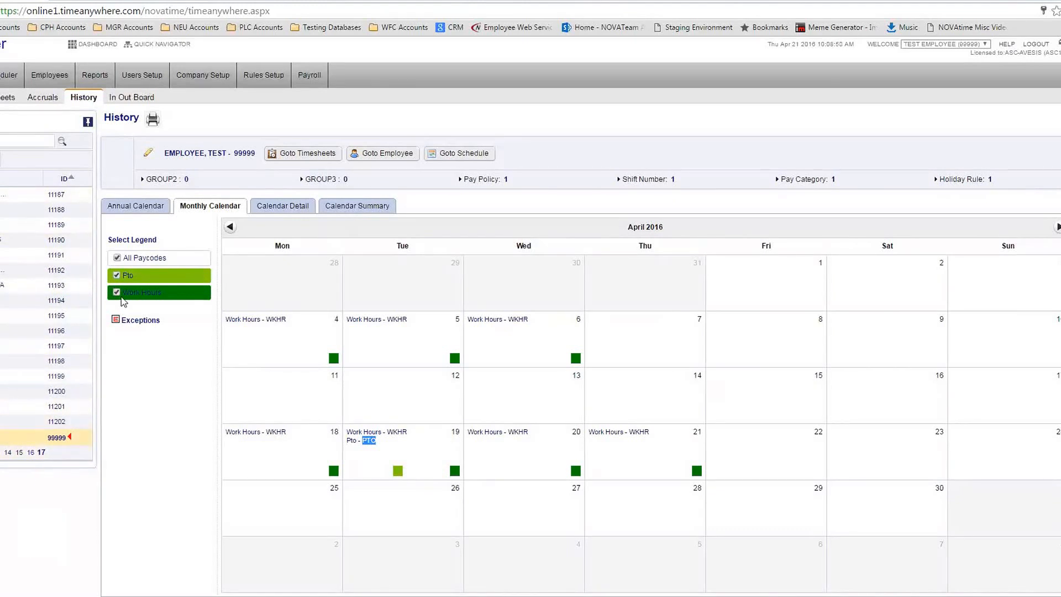
left_click(141, 99)
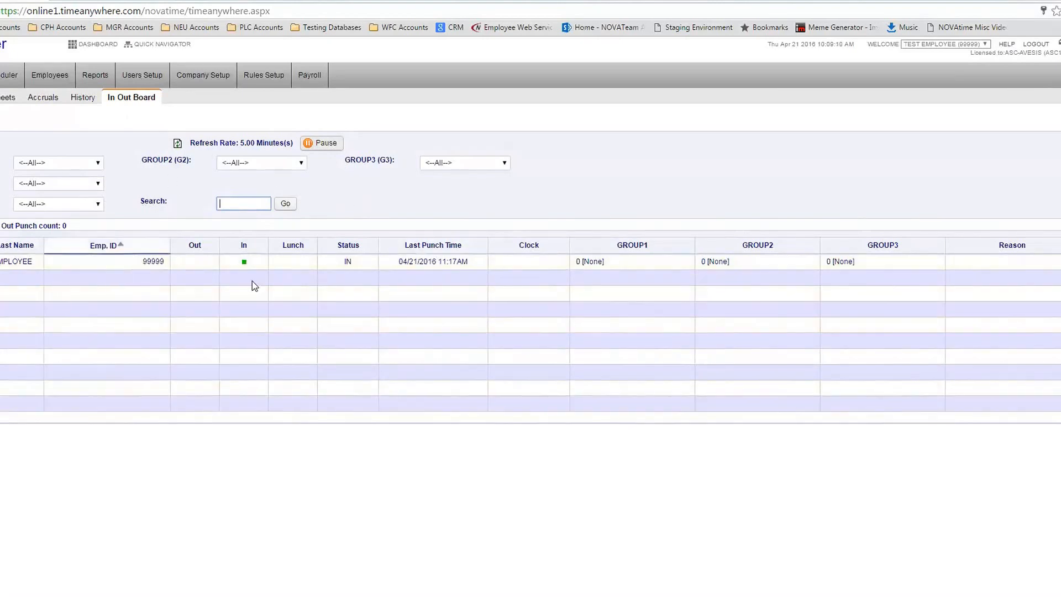
left_click_drag(390, 261, 475, 262)
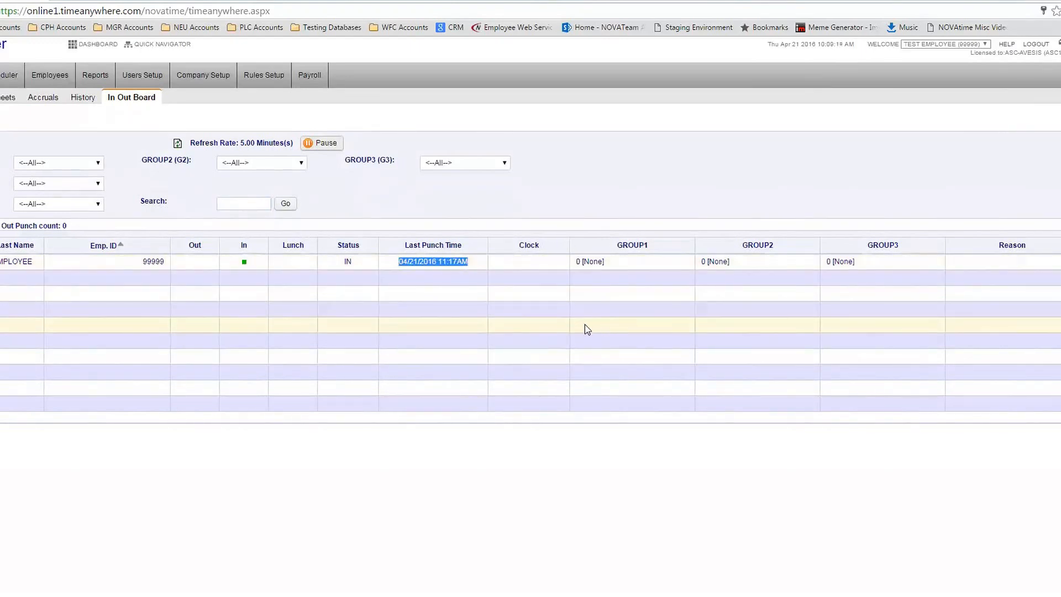
left_click(632, 208)
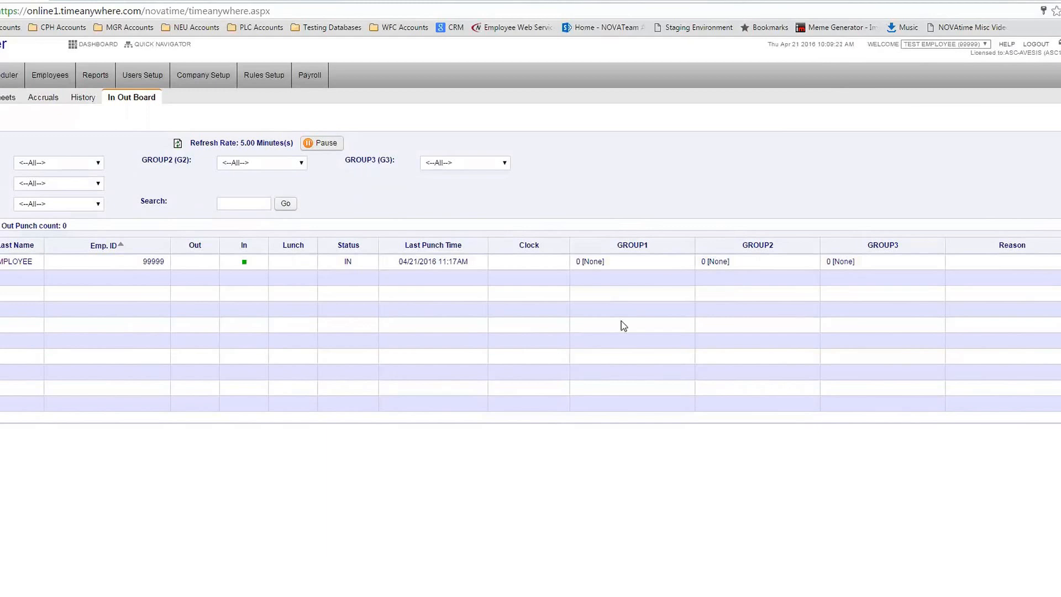
mouse_move(0, 75)
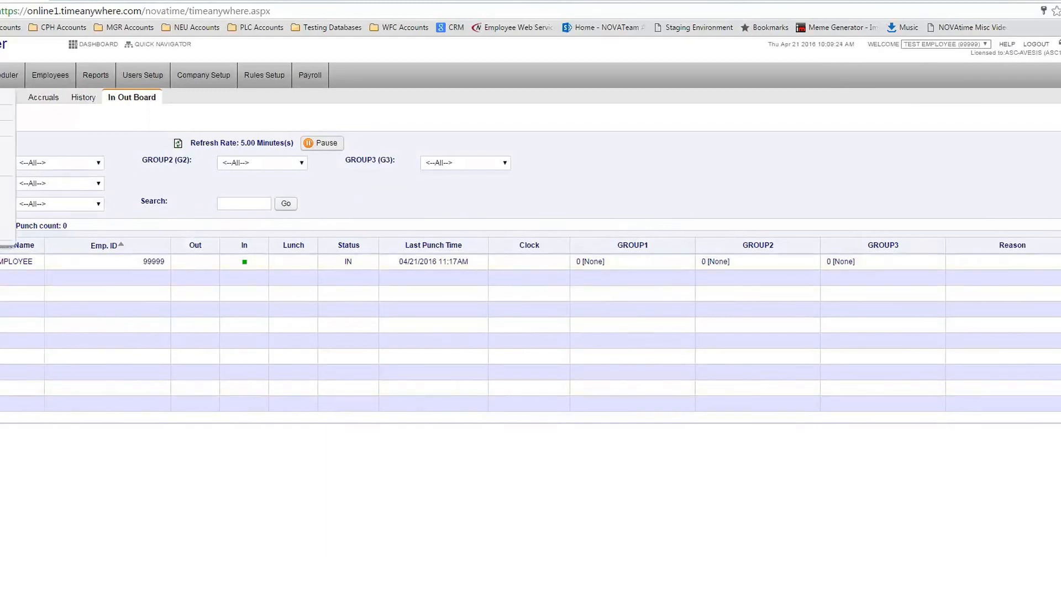
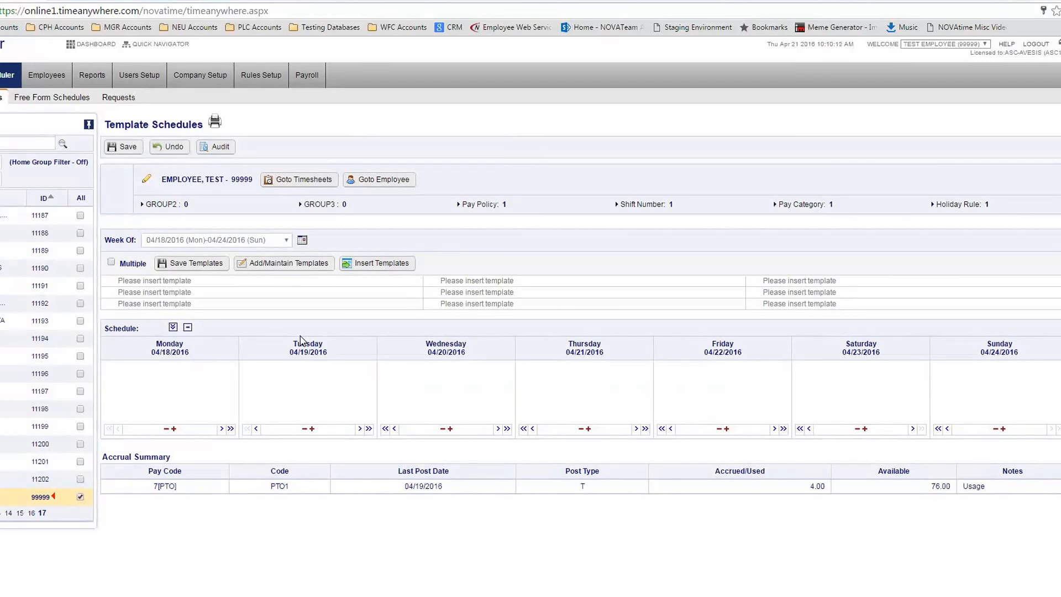
Start a new schedule template with pay code 0[WKHR] and Group3 set to Default
left_click(301, 264)
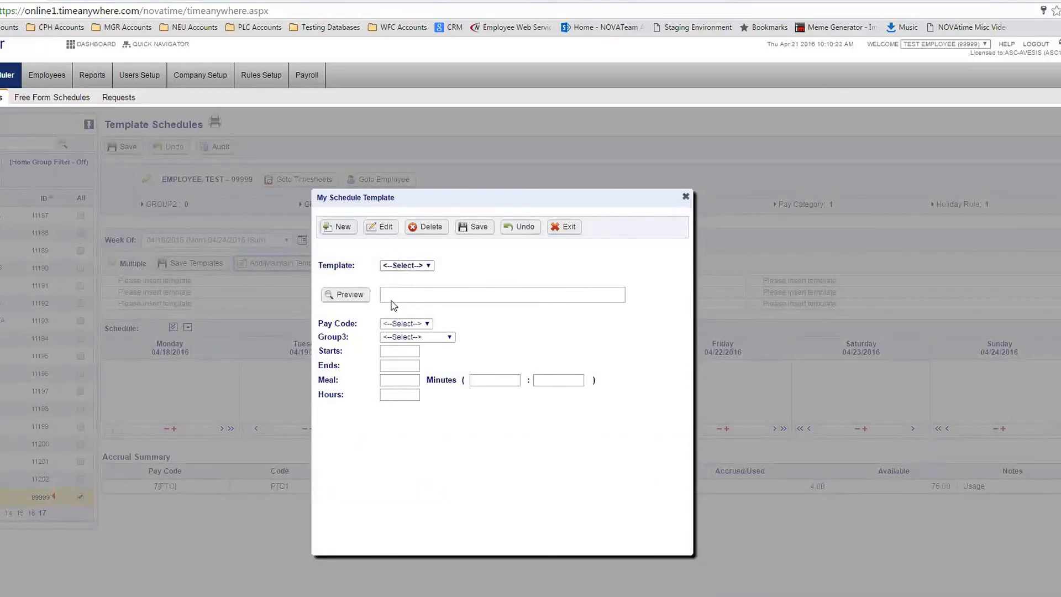
triple_click(330, 326)
left_click(408, 323)
left_click(417, 345)
left_click(534, 345)
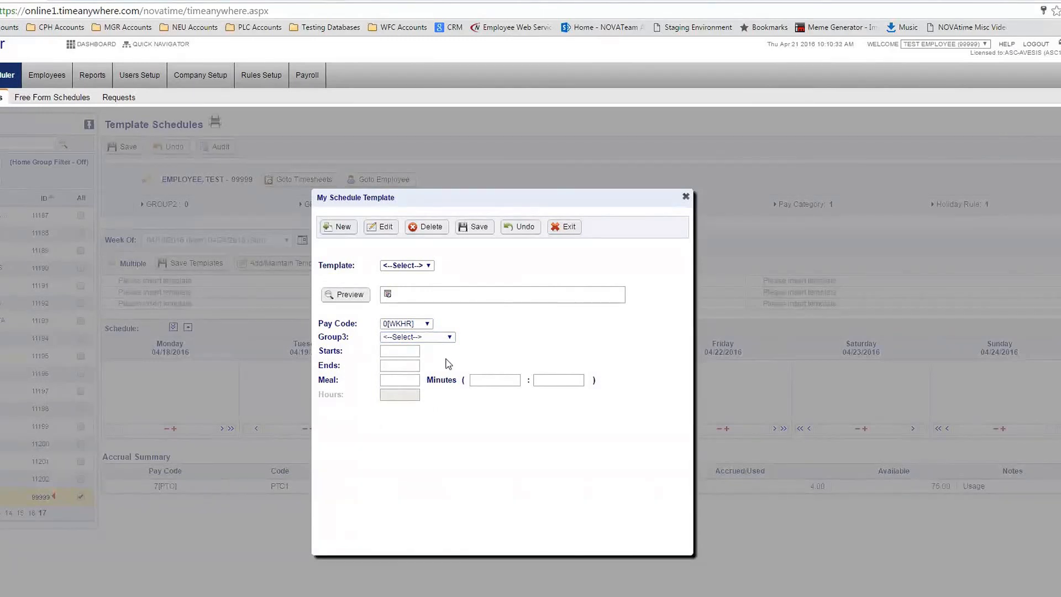
left_click(395, 338)
left_click(398, 358)
left_click(437, 337)
left_click(547, 347)
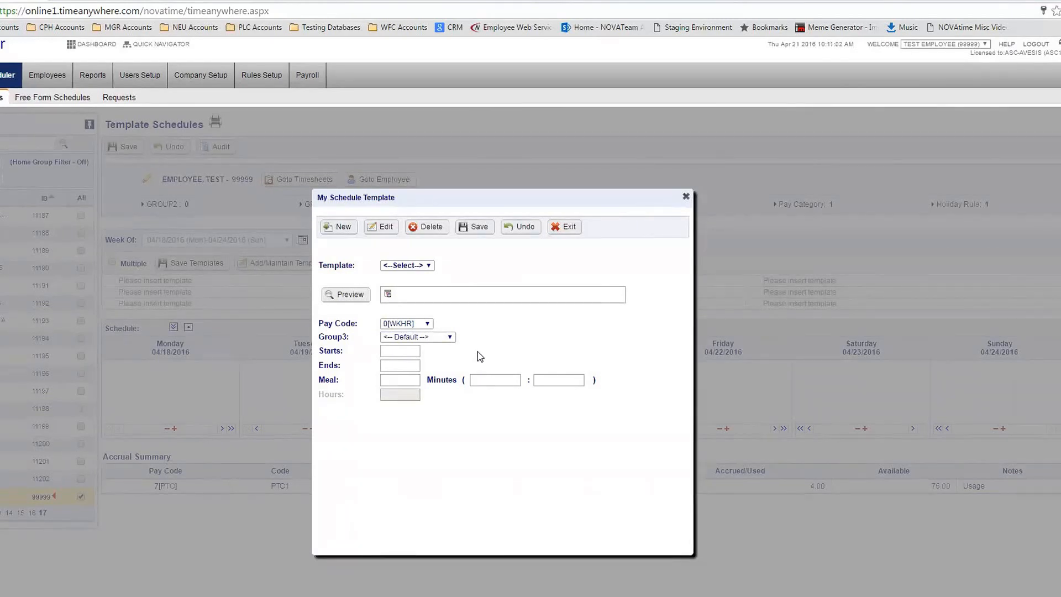
Set the template to 07:00AM–03:30PM with a 30-minute meal and save it
left_click(393, 351)
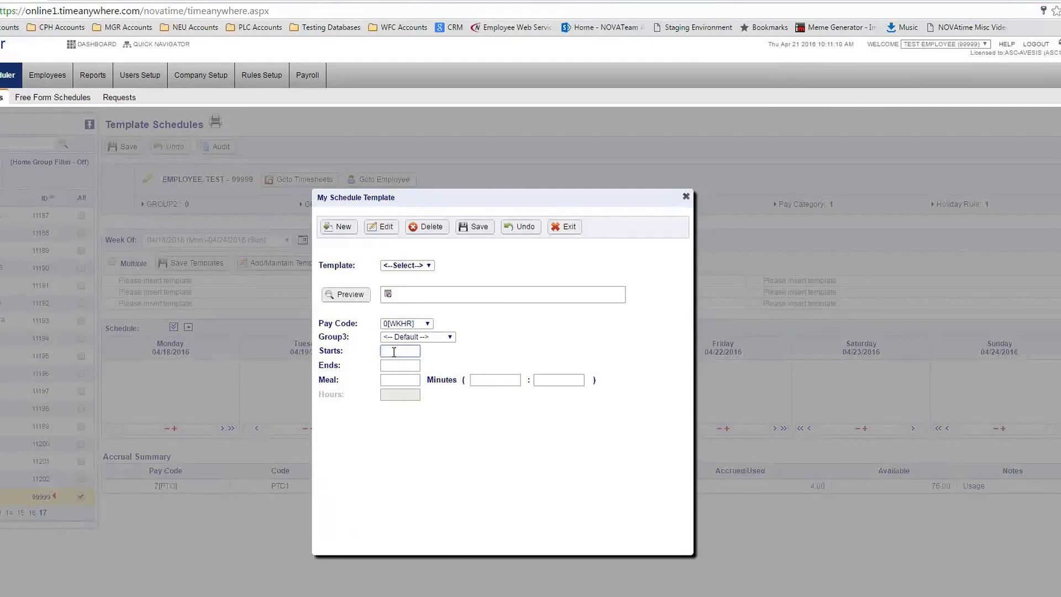
type("7")
key("Tab")
type("1530")
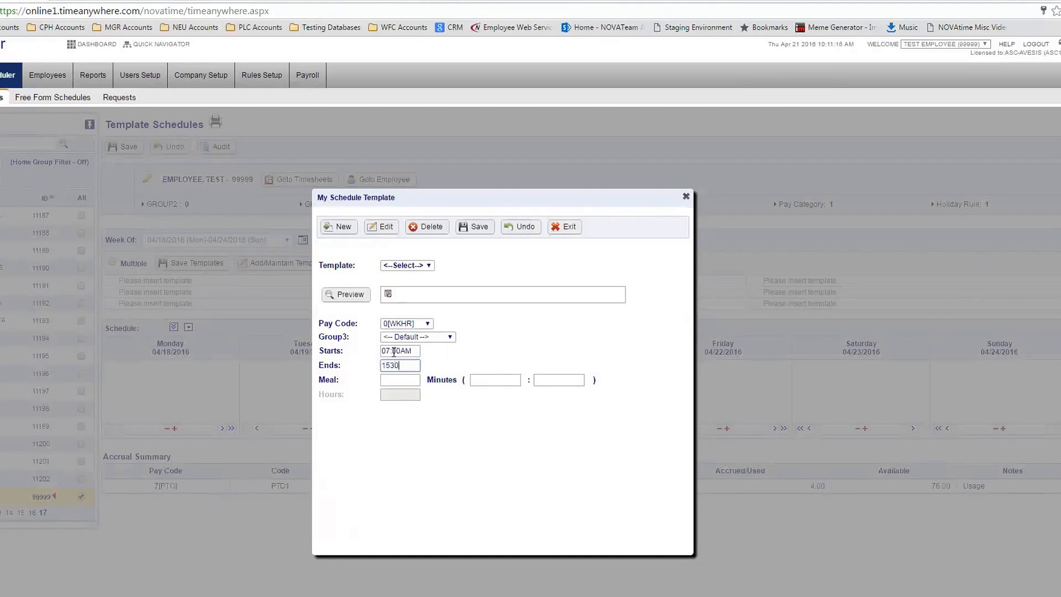
key("Tab")
type("30")
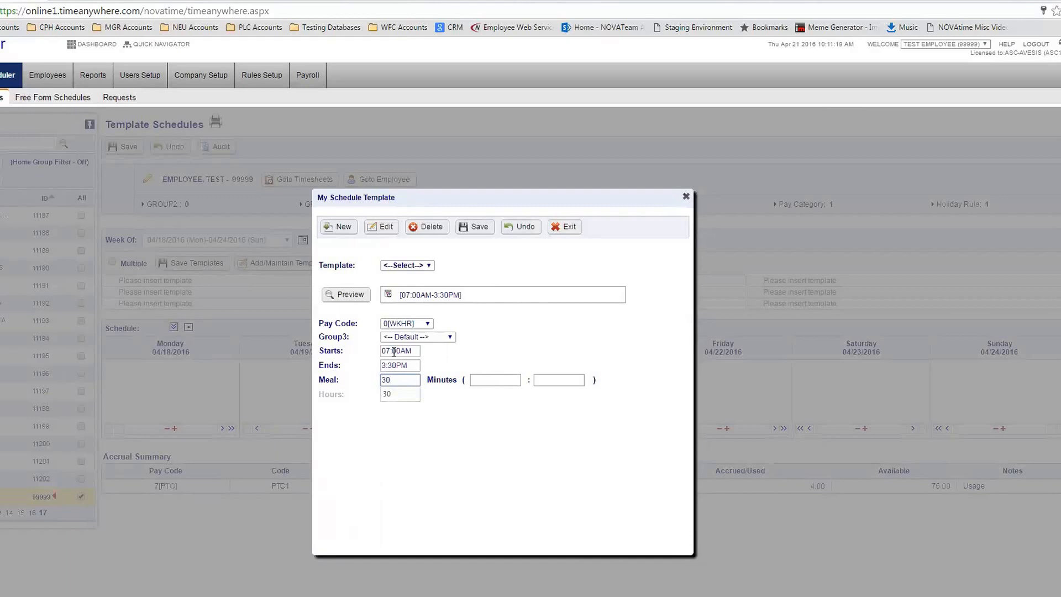
key("Tab")
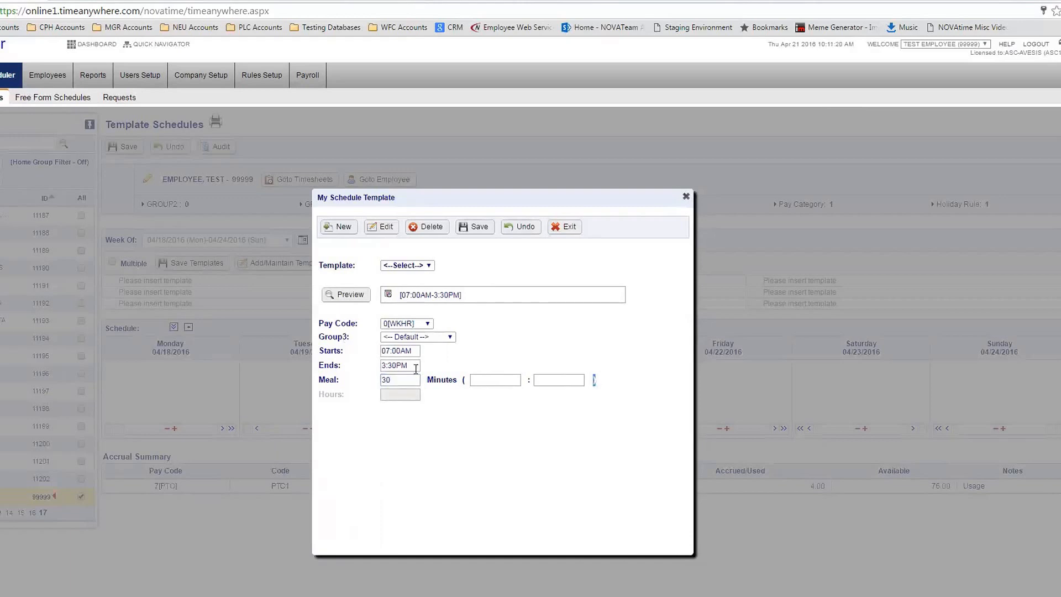
left_click(468, 226)
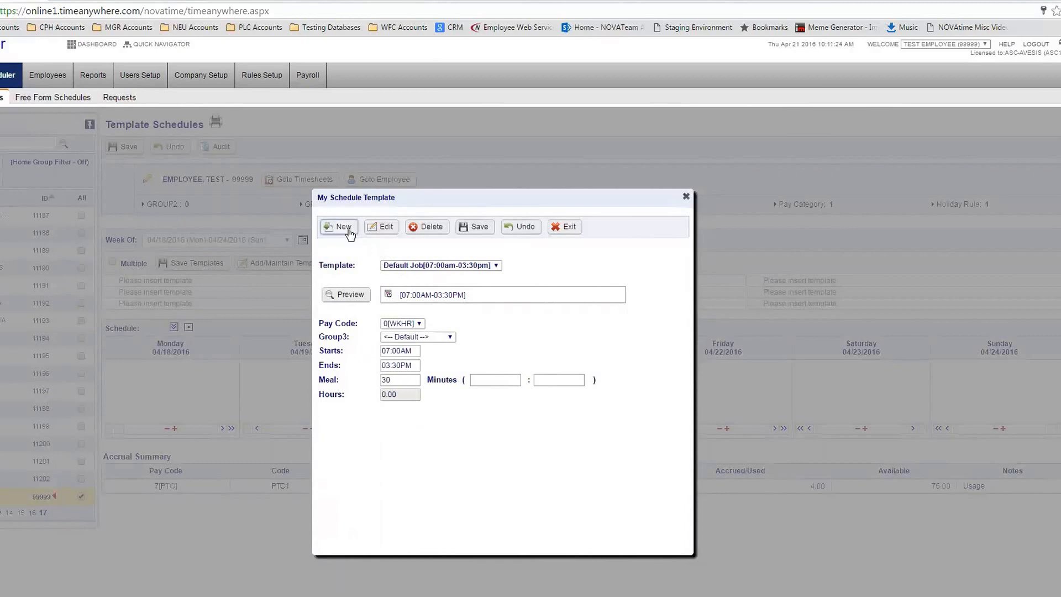
Start another blank template with pay code 0[WKHR] and Group3 Default
left_click(347, 229)
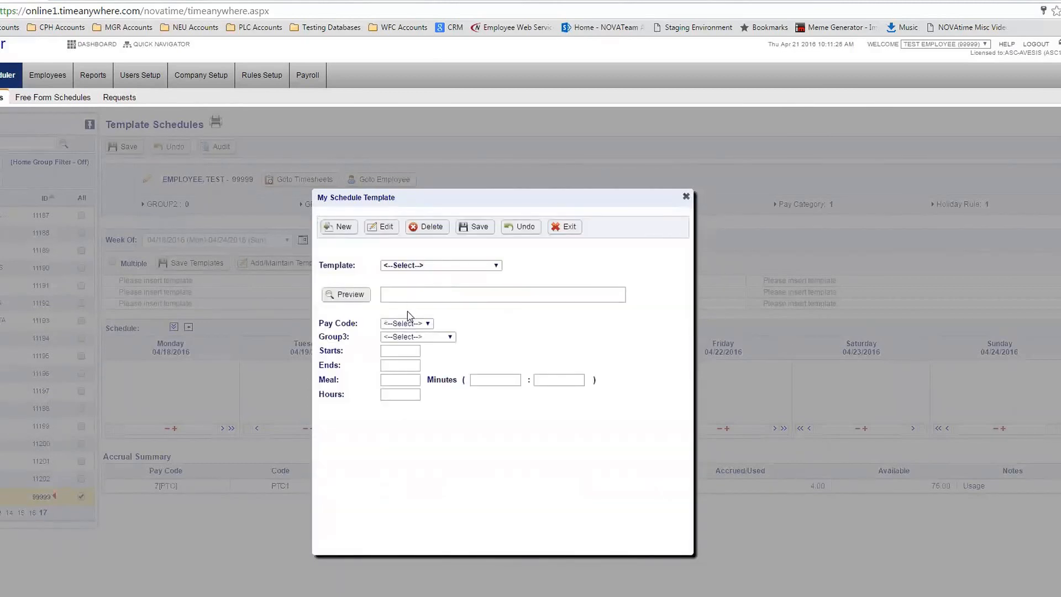
left_click(409, 323)
left_click(415, 339)
left_click(418, 338)
left_click(413, 355)
left_click(401, 350)
Set it to 08:00AM–04:30PM with a 30-minute meal, save, and close the template editor
type("8")
key("Tab")
type("4:30p")
key("Tab")
type("30")
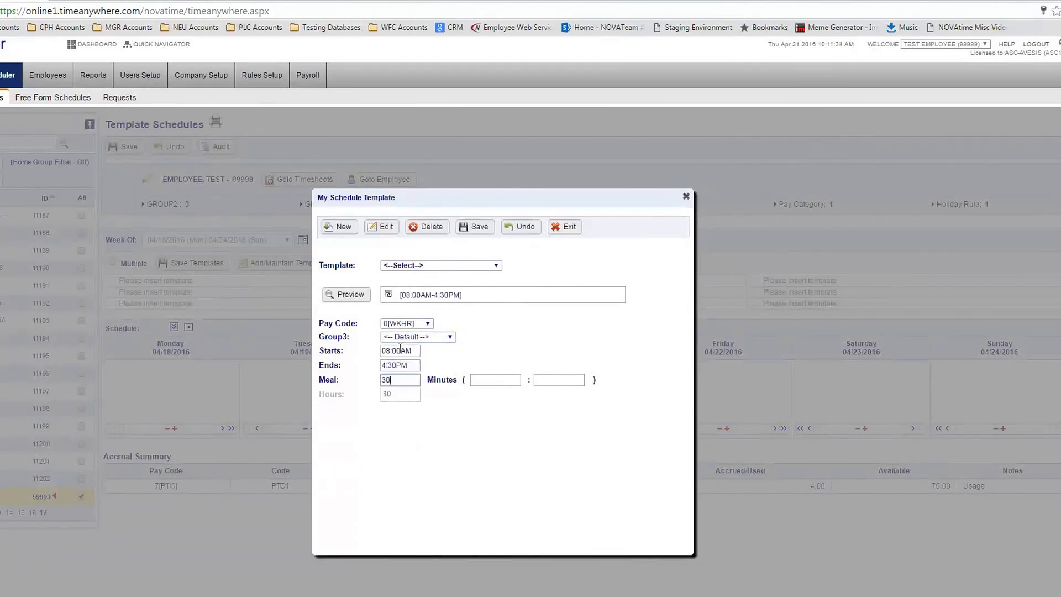
left_click(482, 229)
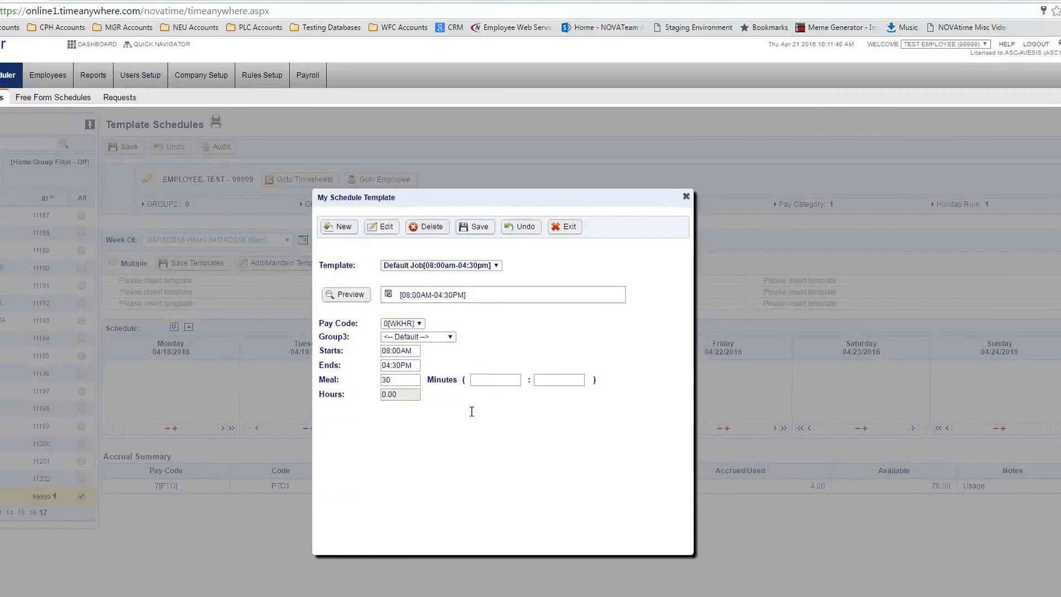
left_click(564, 228)
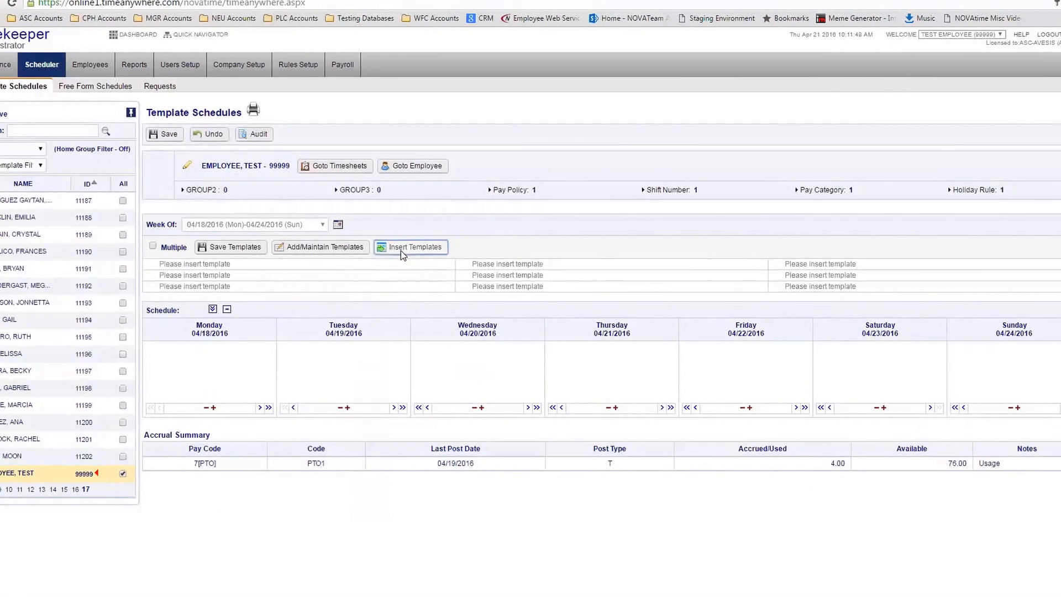
Fill the first two template slots with the 07:00AM–03:30PM and 08:00AM–04:30PM Default GROUP3 shifts
left_click(414, 249)
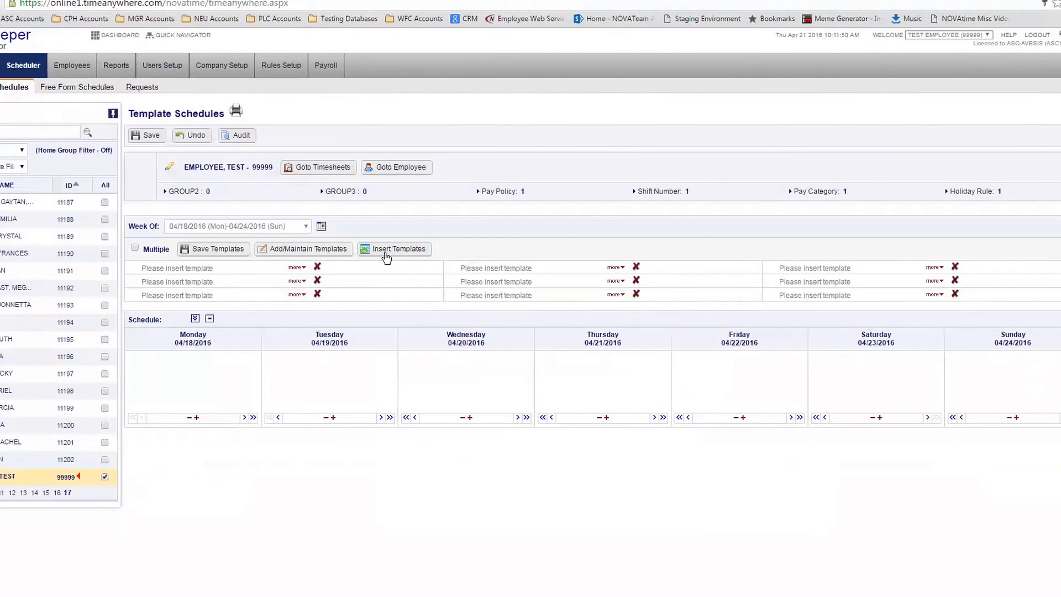
left_click(299, 268)
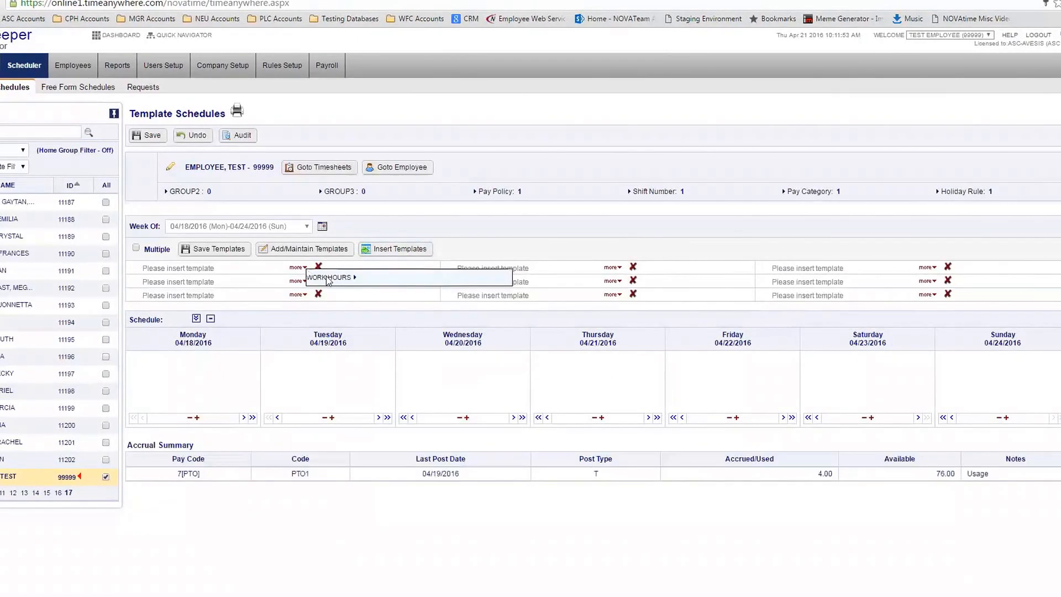
mouse_move(347, 281)
mouse_move(588, 279)
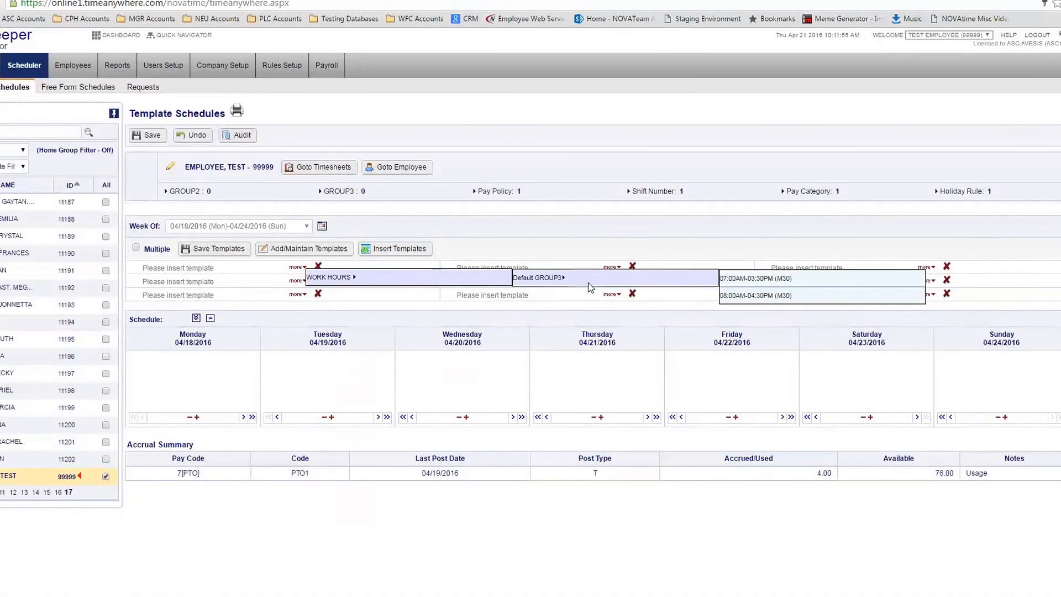
left_click(726, 278)
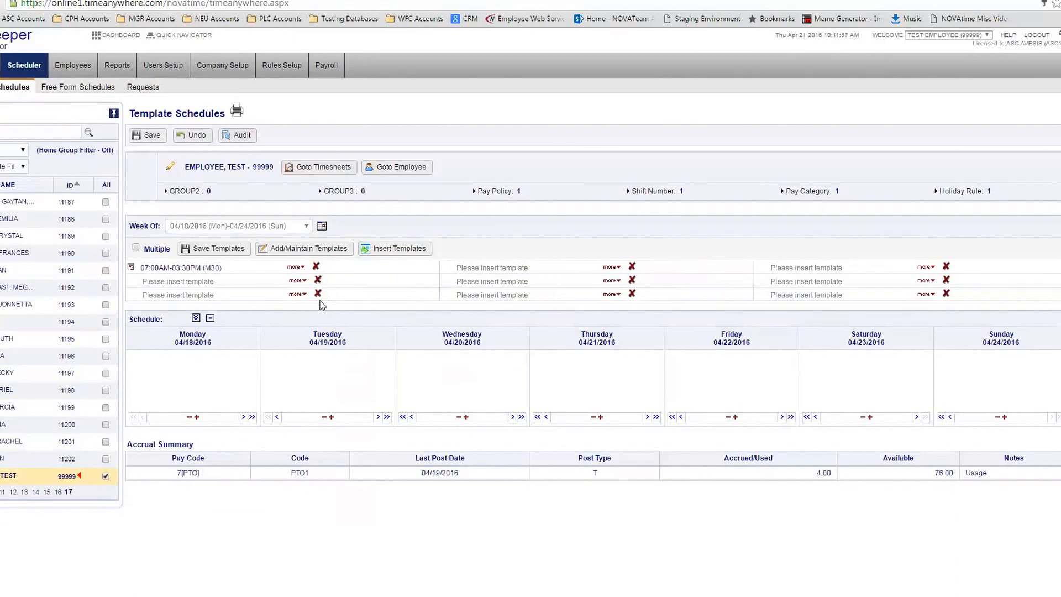
left_click(296, 280)
mouse_move(395, 296)
mouse_move(592, 285)
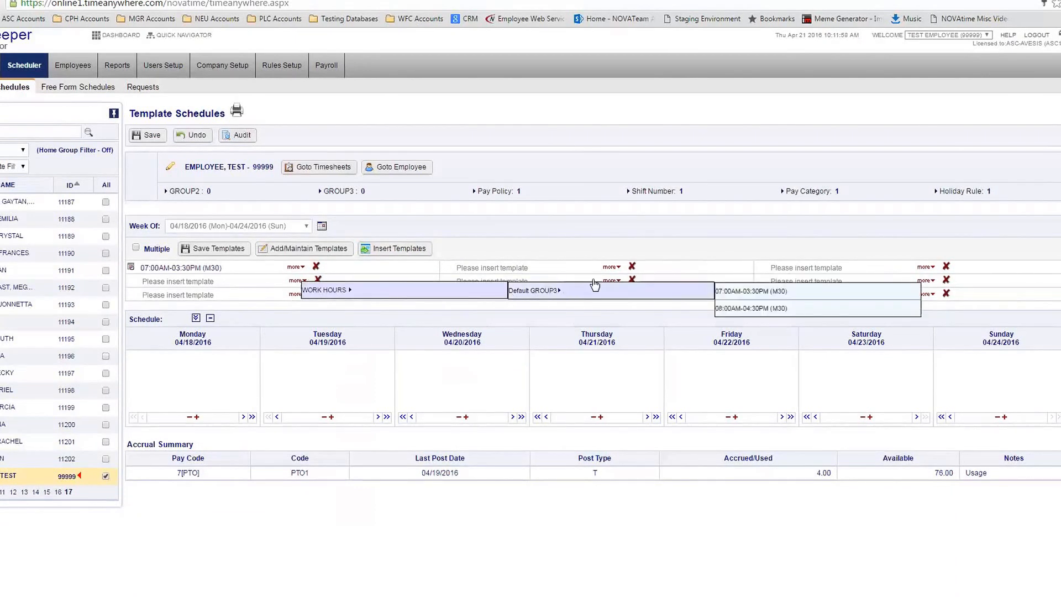
left_click(754, 307)
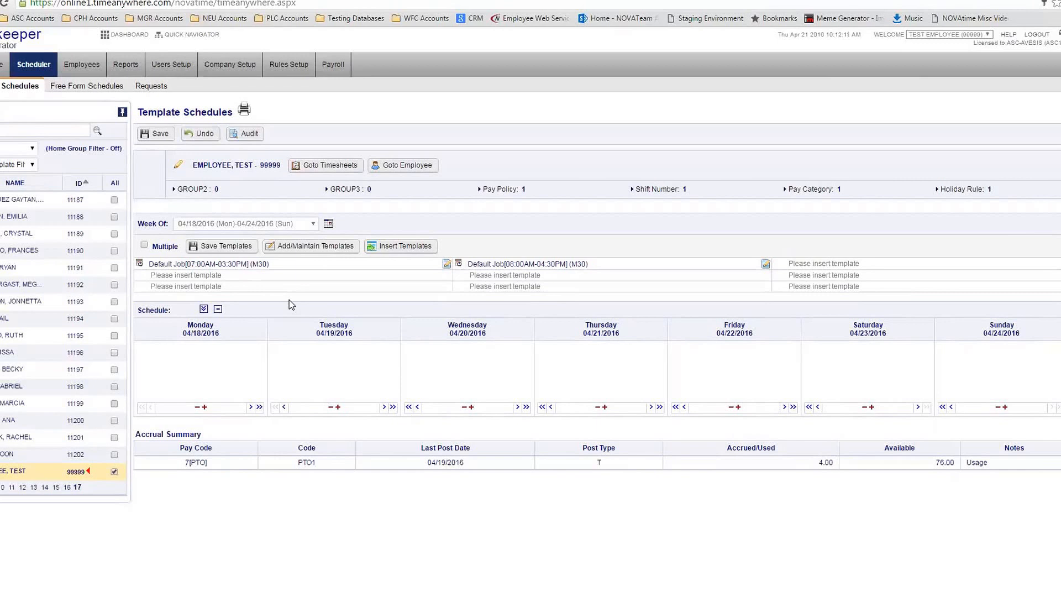
Apply the 07:00AM–03:30PM template to Tuesday, Wednesday and Thursday
left_click(250, 269)
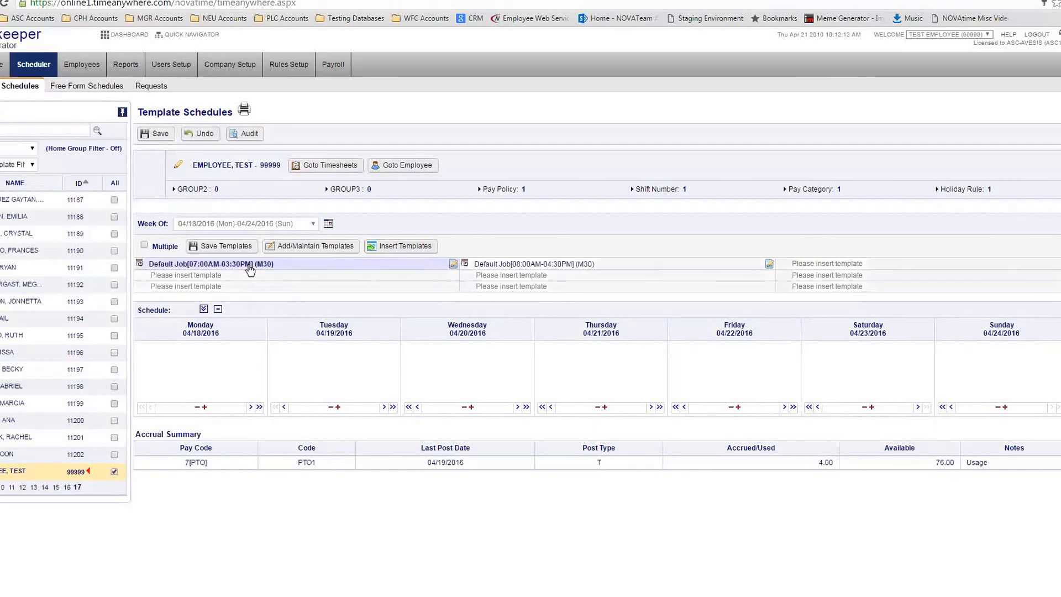
left_click(369, 380)
left_click(465, 388)
left_click(566, 397)
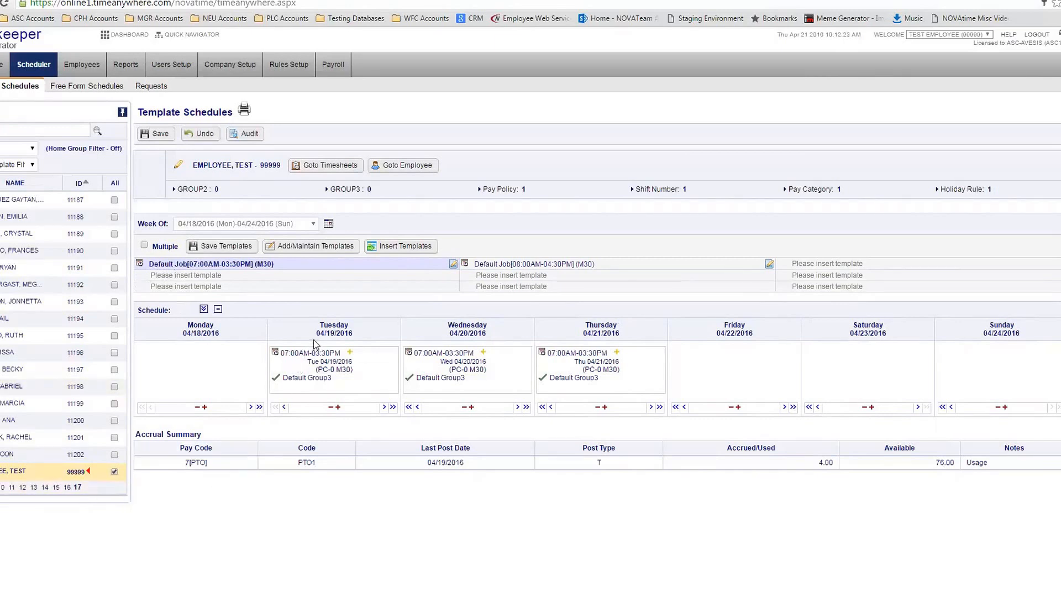
Apply the 08:00AM–04:30PM template to Monday and Friday and save the week
left_click(592, 267)
left_click(200, 388)
left_click(724, 376)
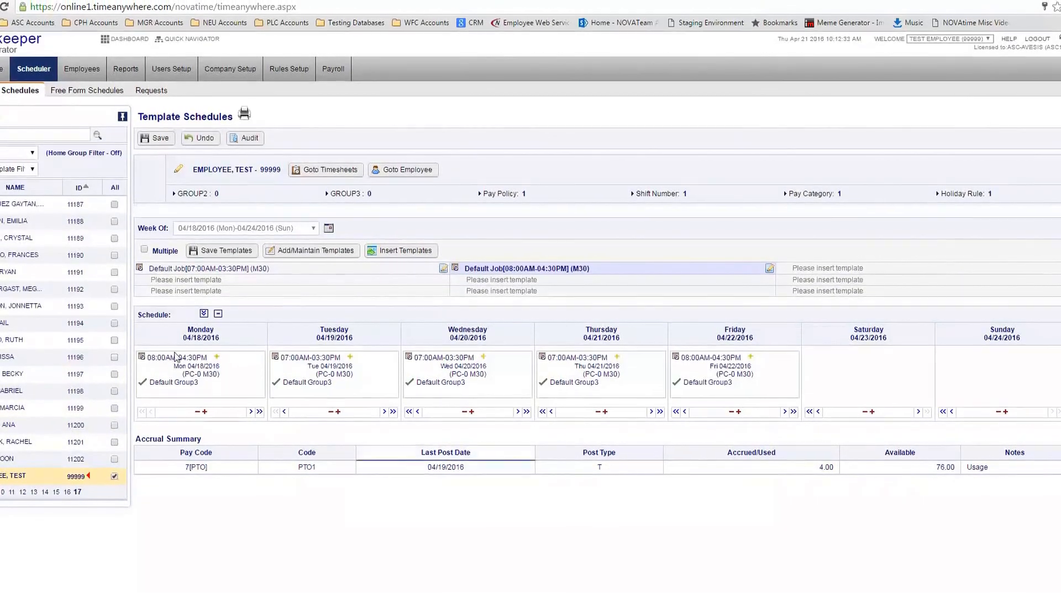
left_click(165, 141)
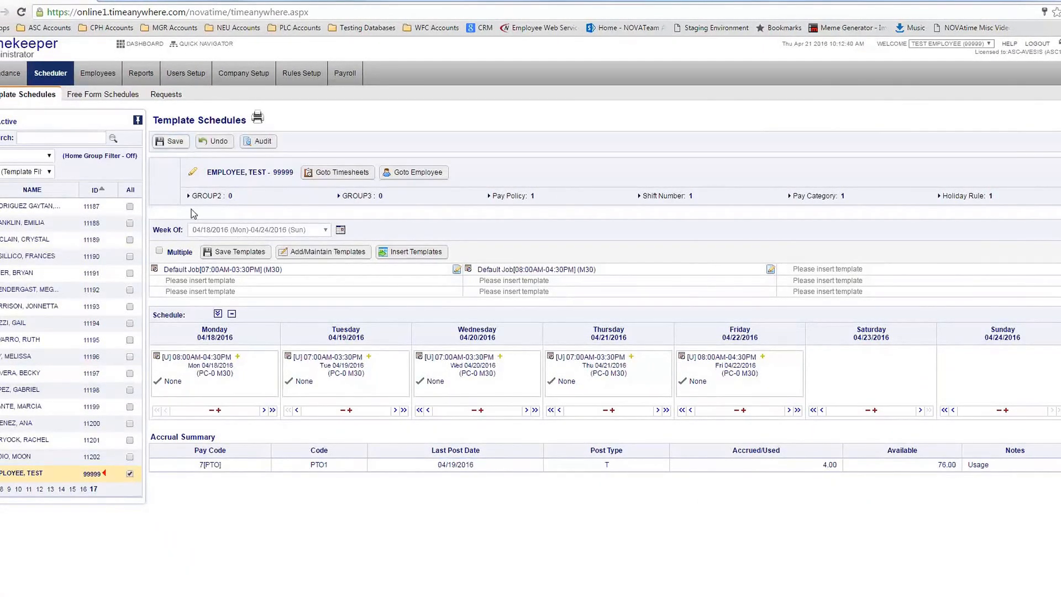
mouse_move(567, 379)
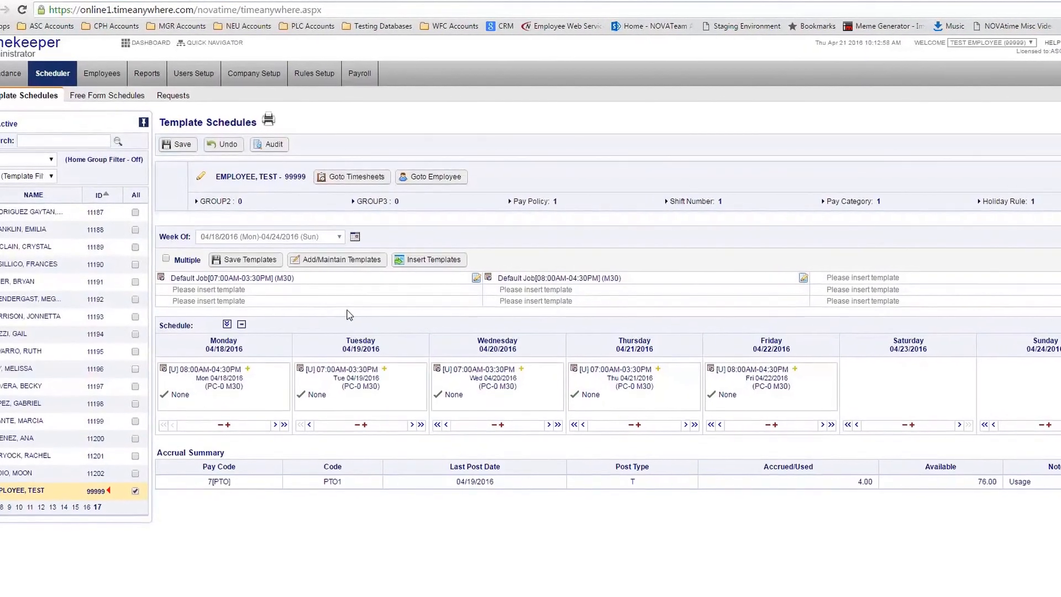
In Free Form Schedules, change Friday 04/22's start to 09:00AM and save
left_click(105, 104)
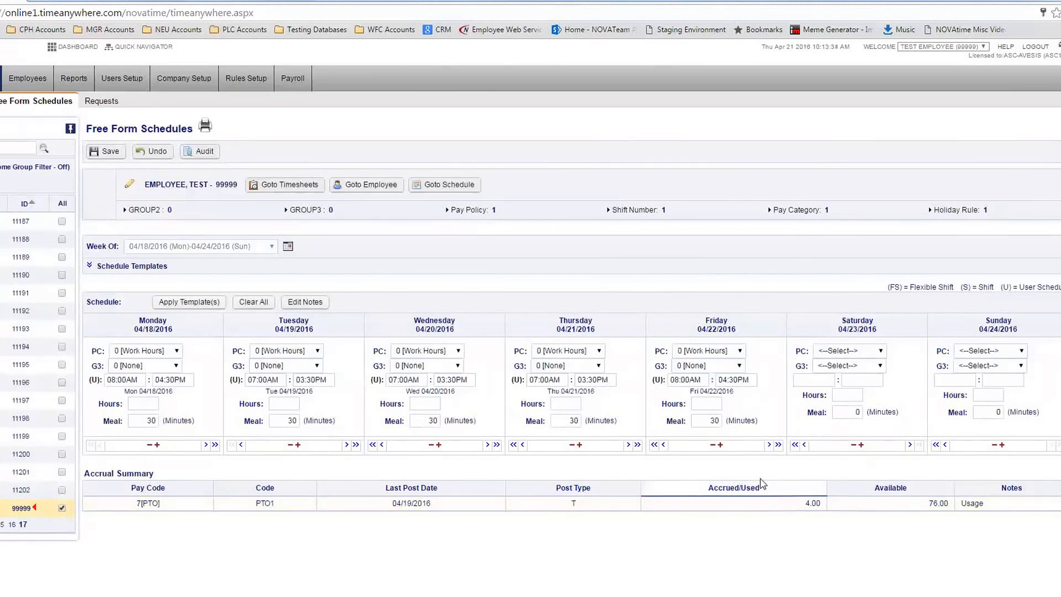
left_click(704, 380)
type("9")
left_click(667, 312)
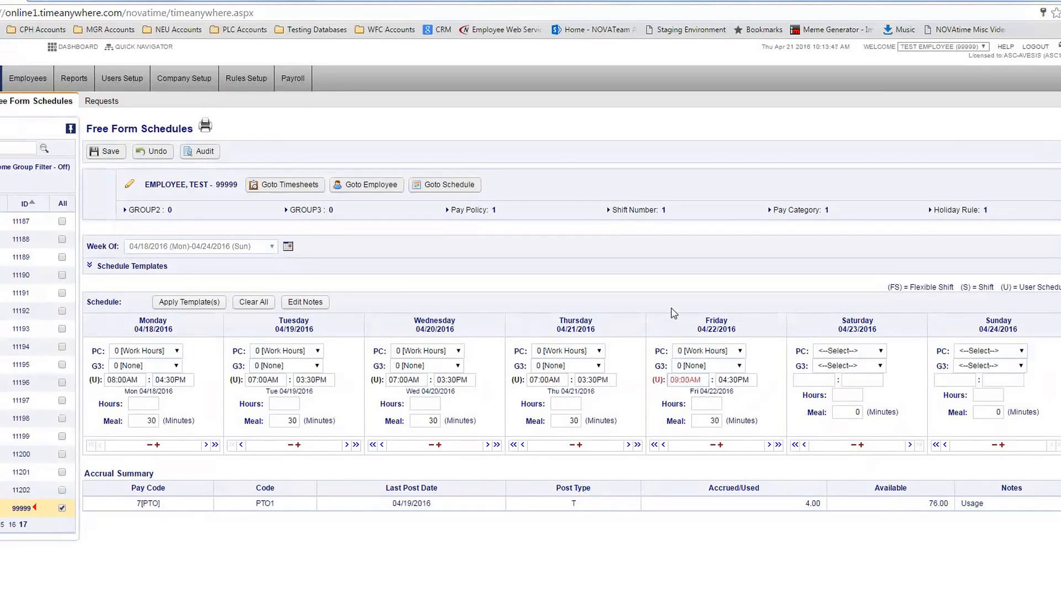
left_click(111, 151)
left_click(114, 154)
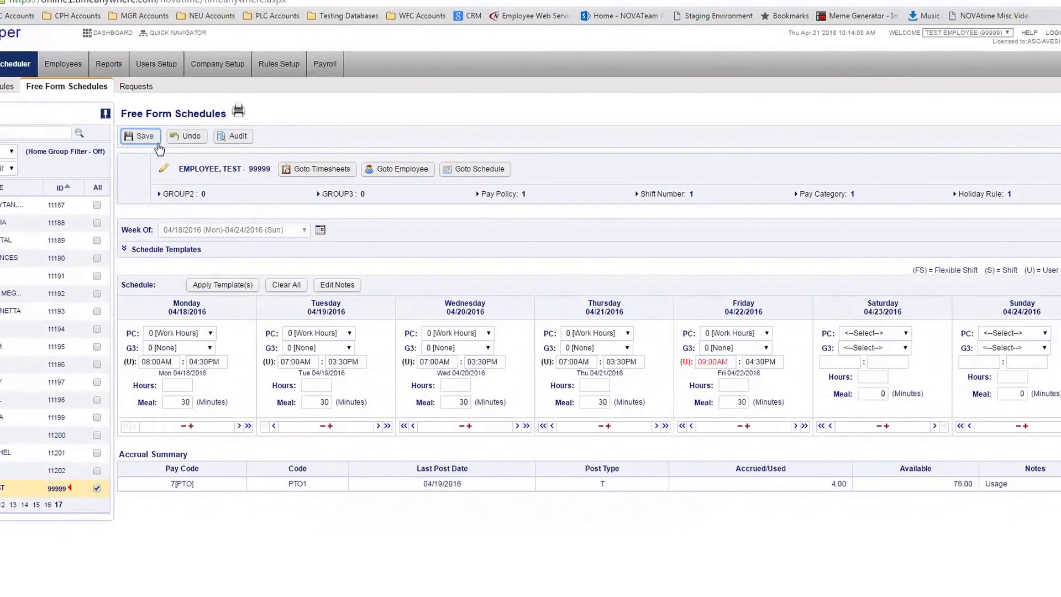
left_click(142, 141)
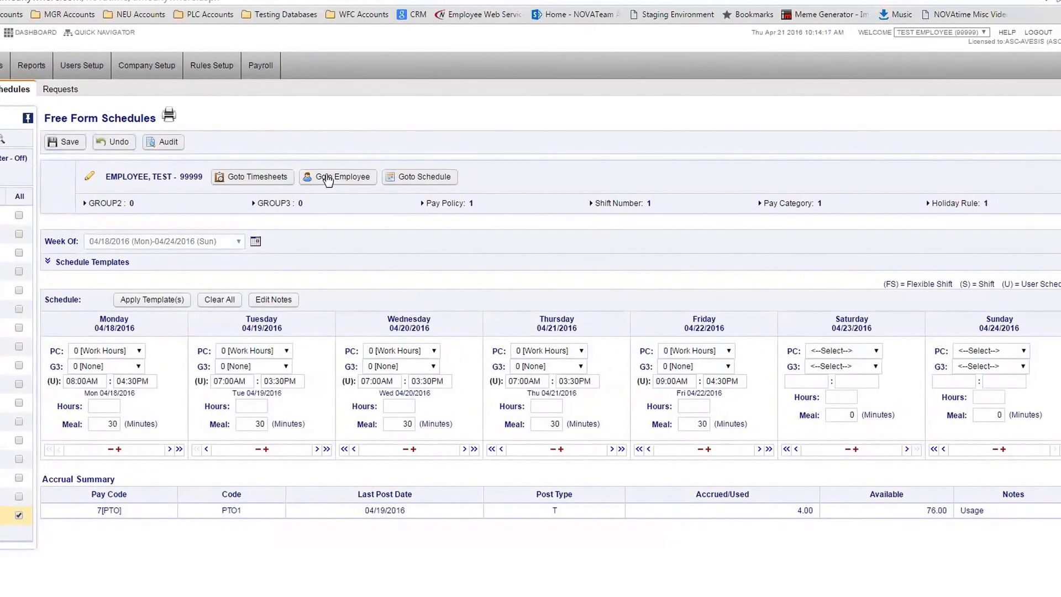
Open Requests and switch to Detail to list the five pending 7[PTO] requests, 04/25–04/29
left_click(36, 92)
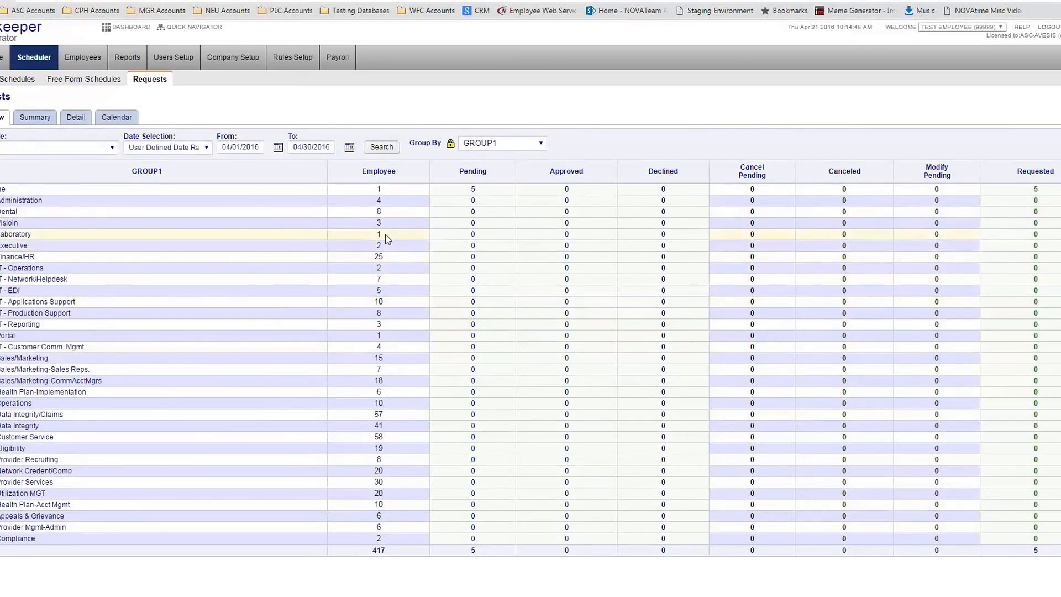
double_click(2, 191)
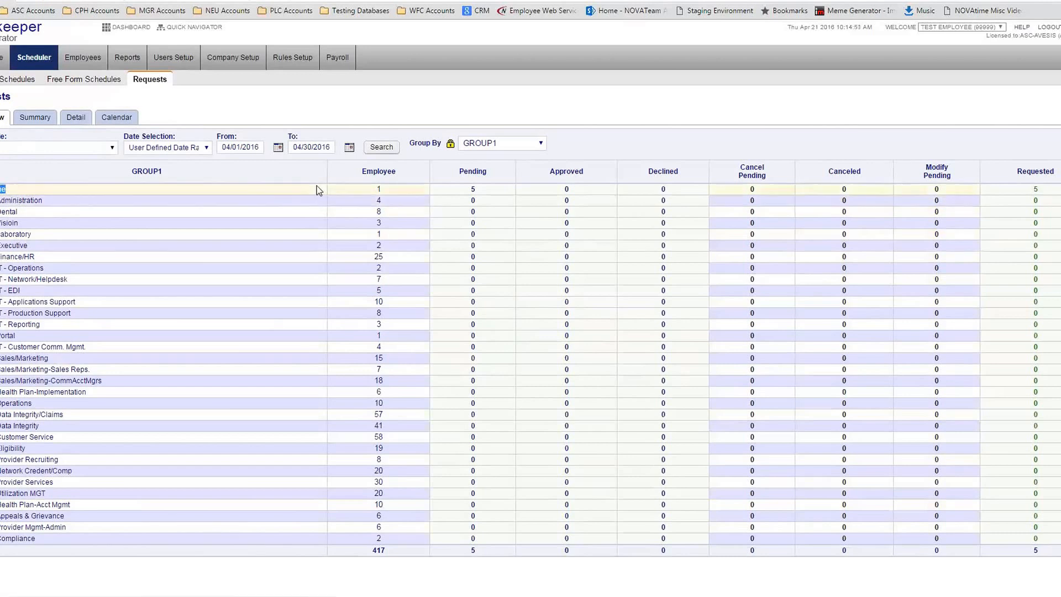
double_click(473, 189)
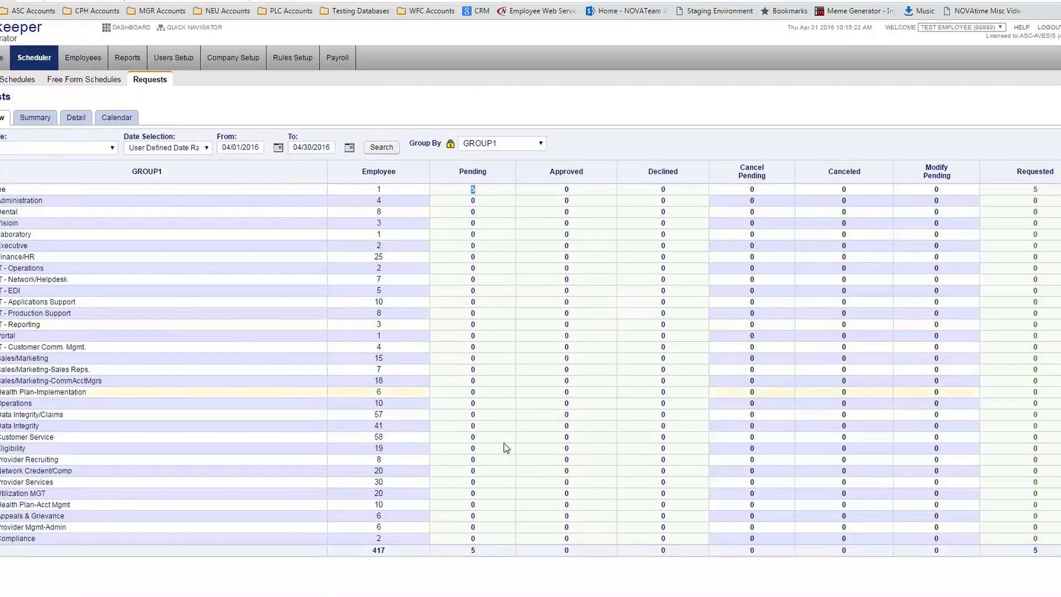
left_click(48, 122)
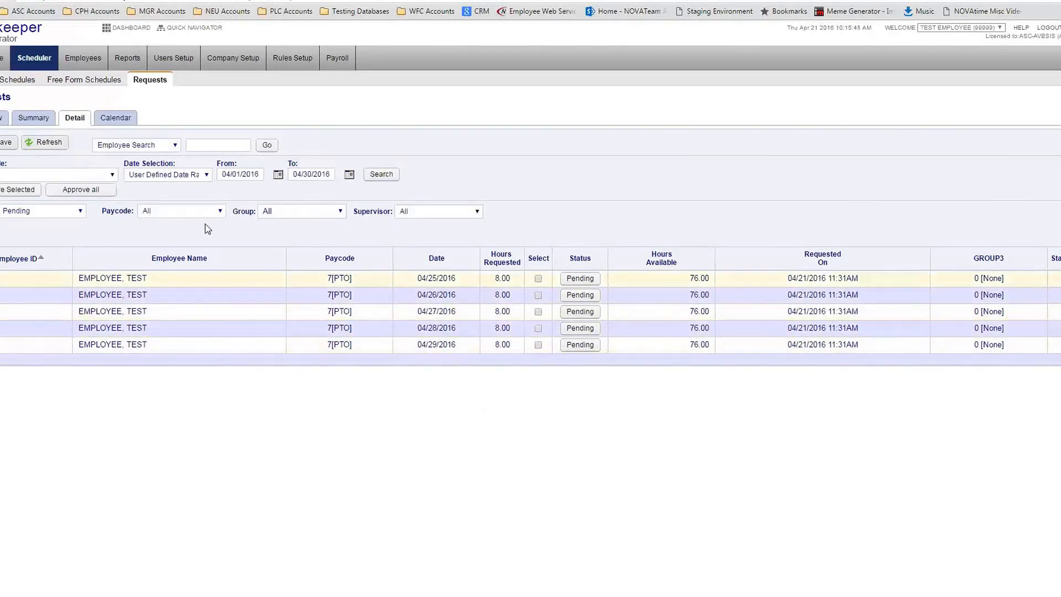
left_click(198, 146)
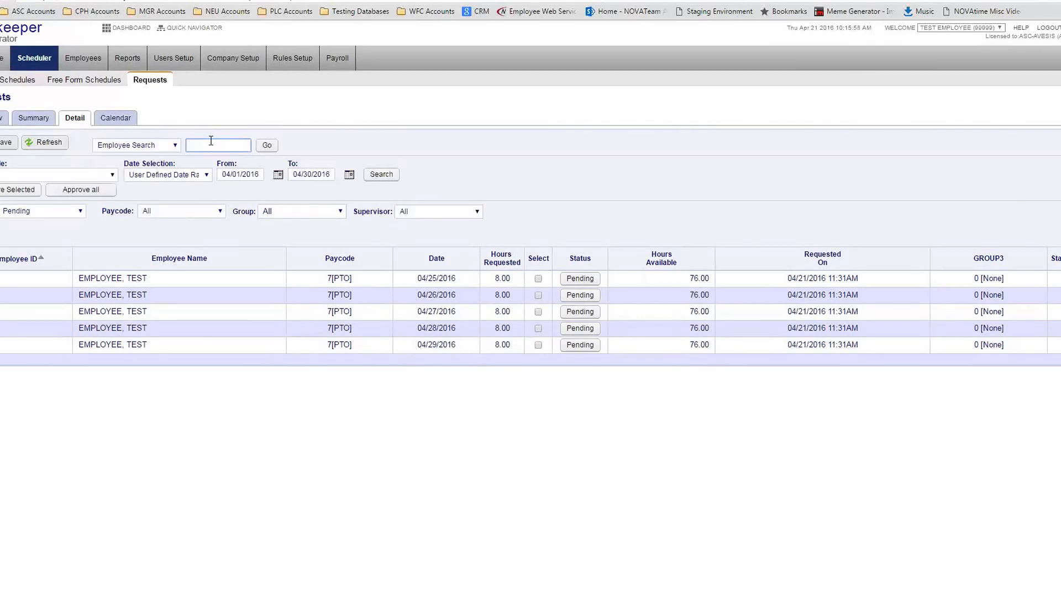
left_click(22, 166)
left_click_drag(8, 164, 1, 164)
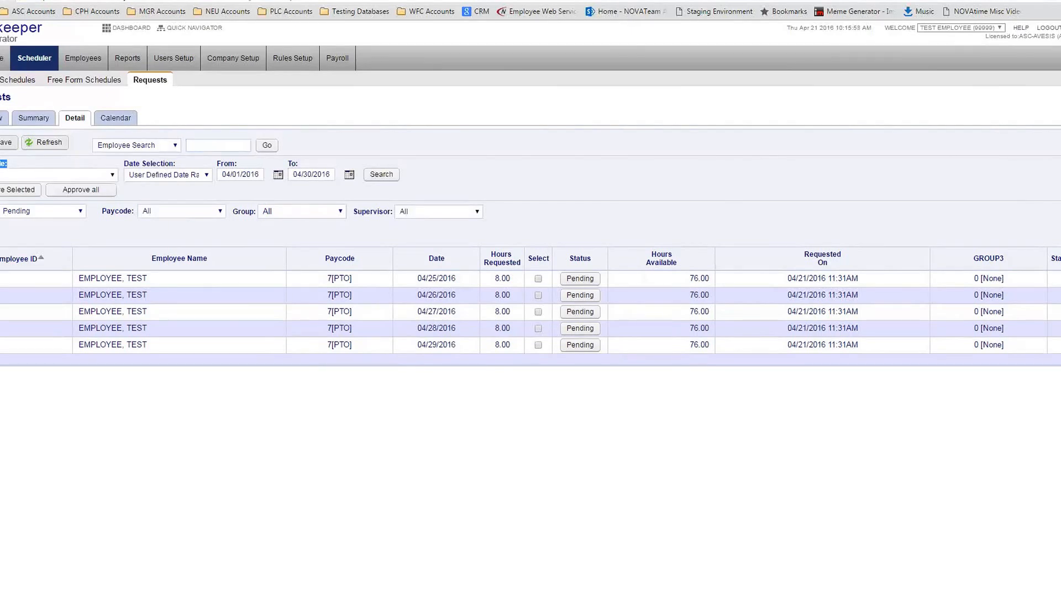
left_click(31, 174)
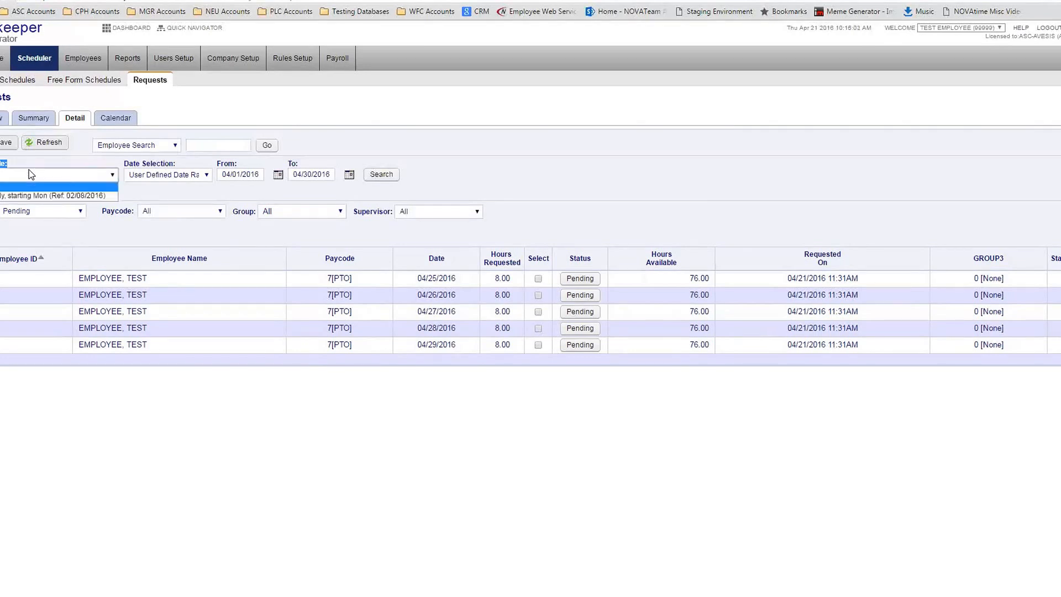
left_click(36, 162)
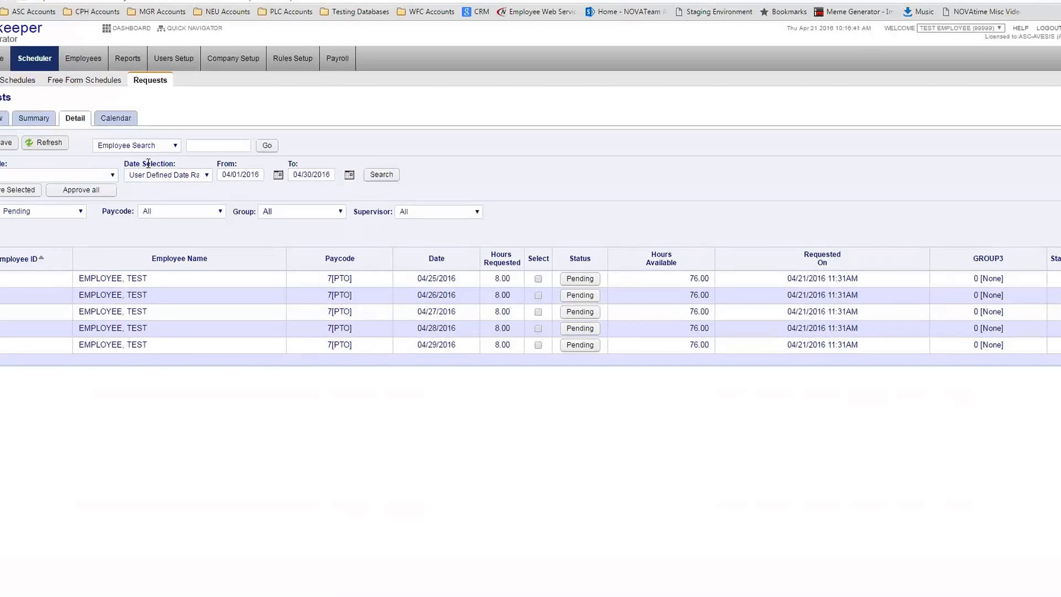
left_click(159, 175)
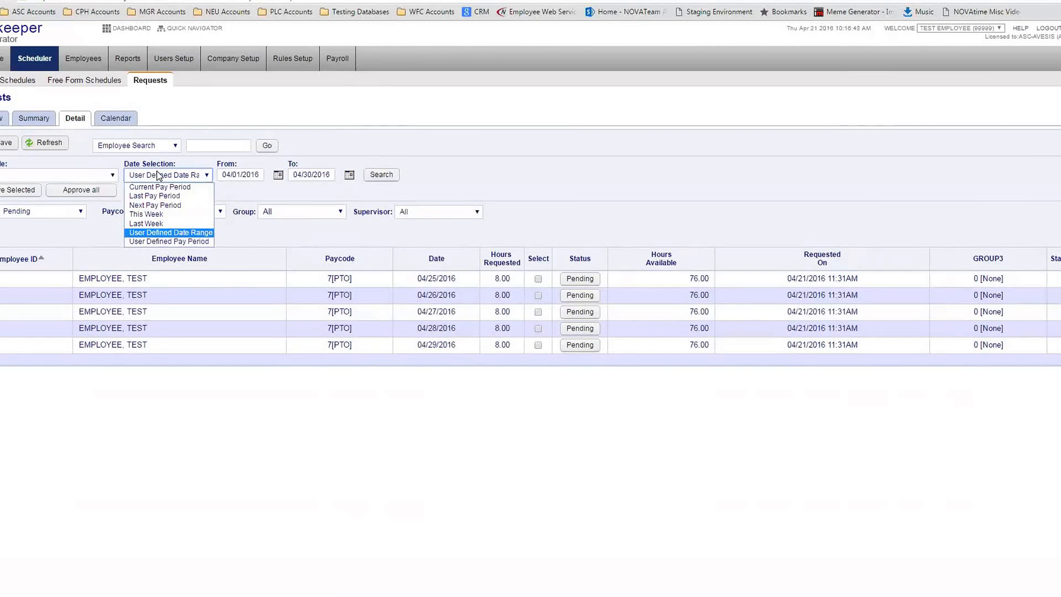
left_click(513, 198)
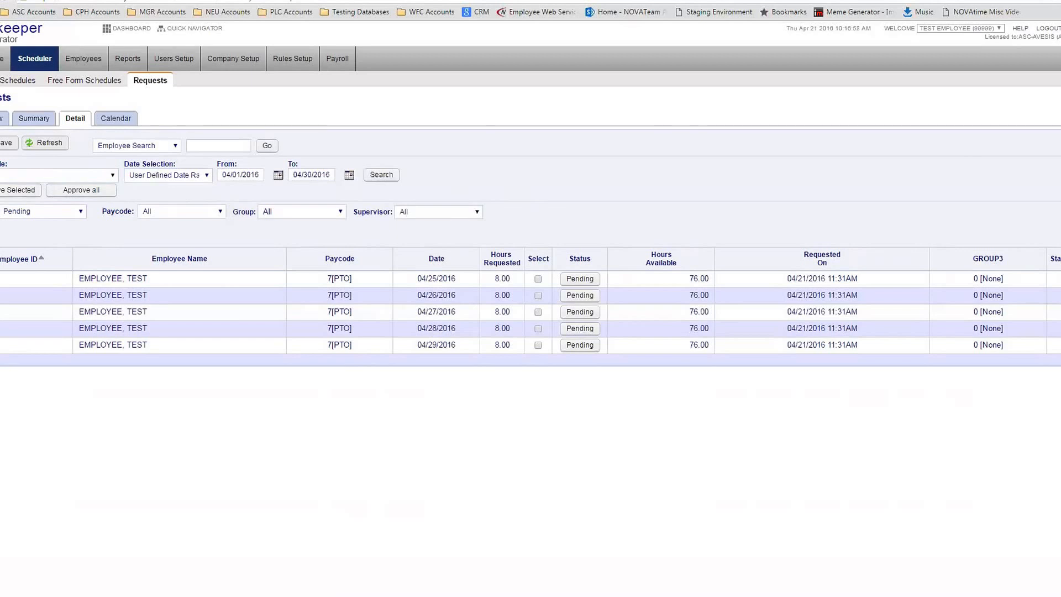
left_click(28, 215)
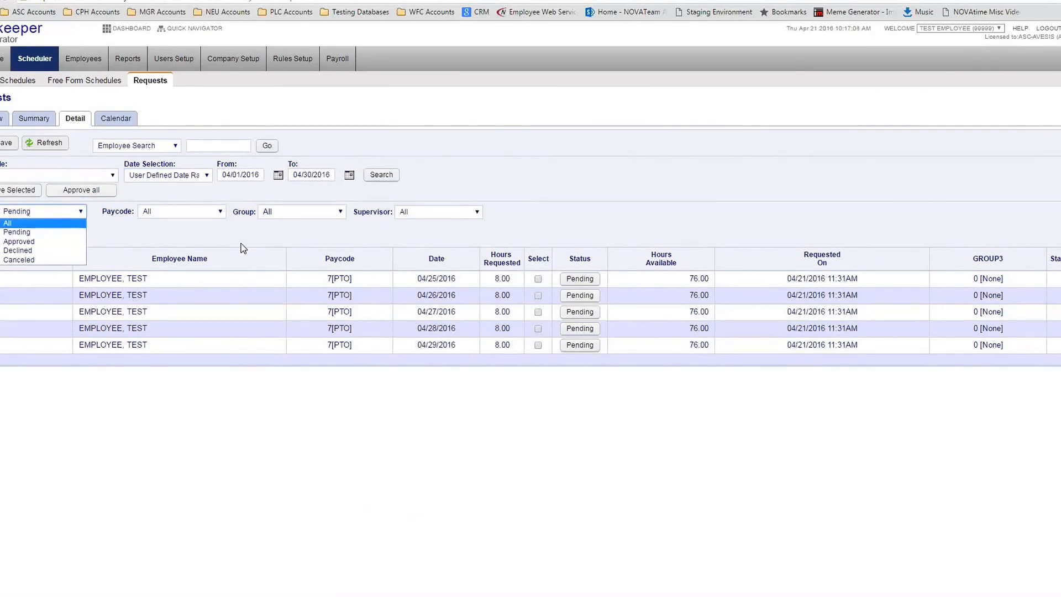
left_click(243, 249)
left_click(38, 211)
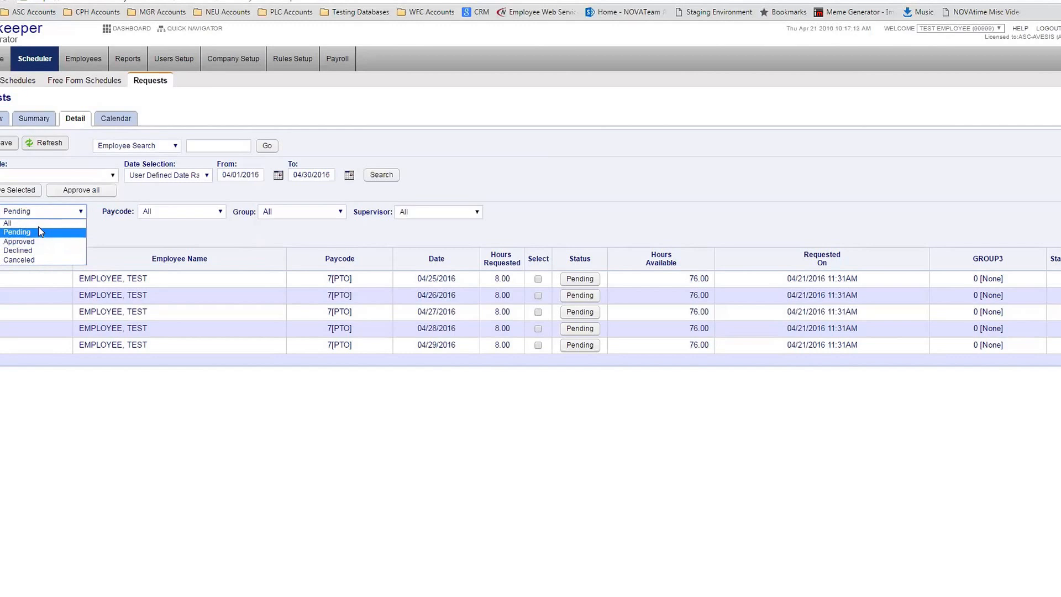
left_click(113, 241)
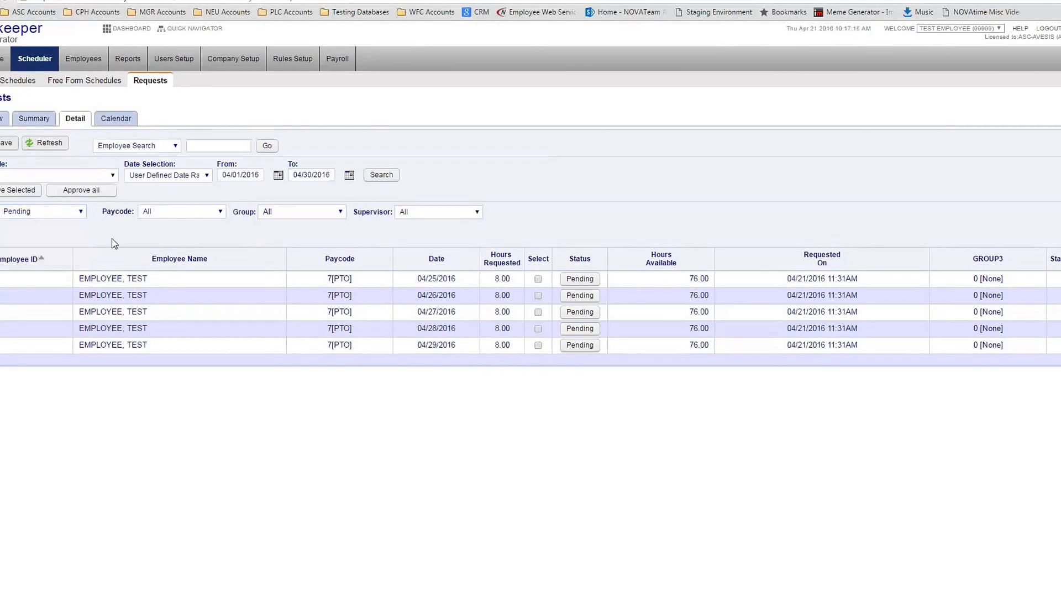
left_click_drag(106, 210, 139, 242)
double_click(138, 240)
left_click(143, 239)
left_click(173, 212)
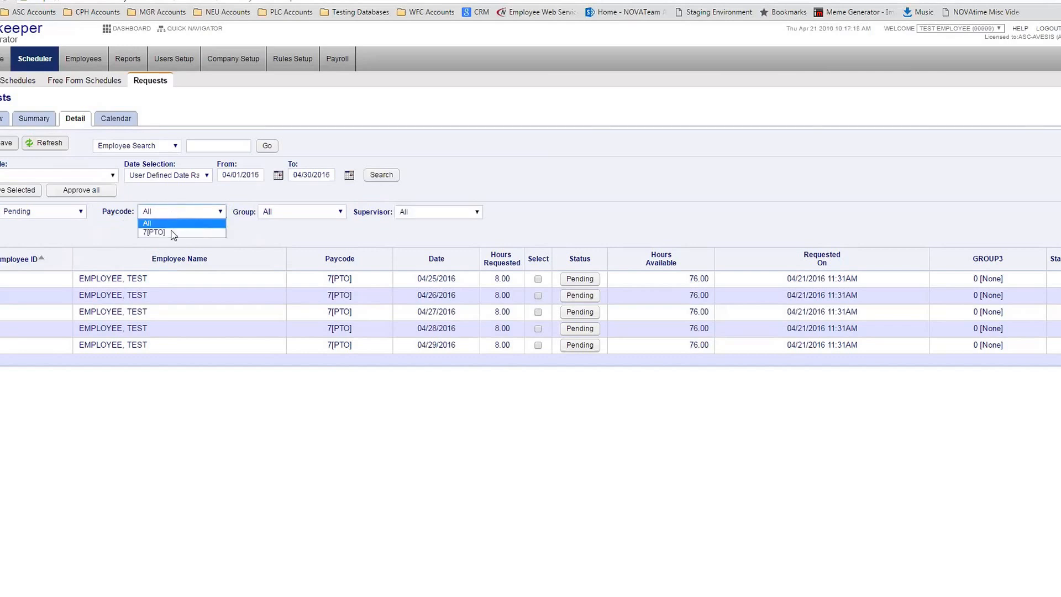
left_click(299, 240)
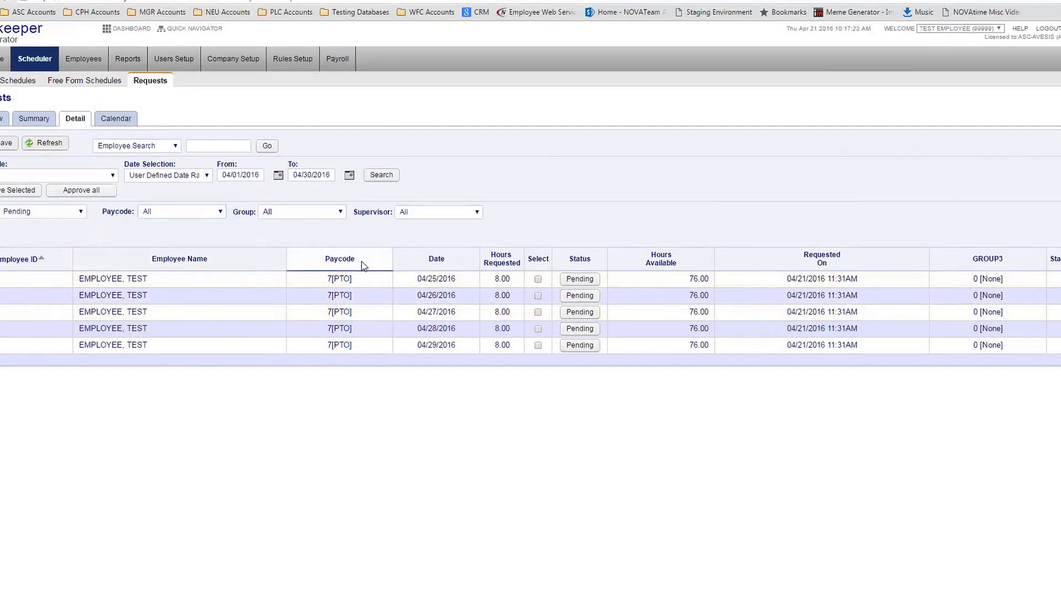
left_click(199, 212)
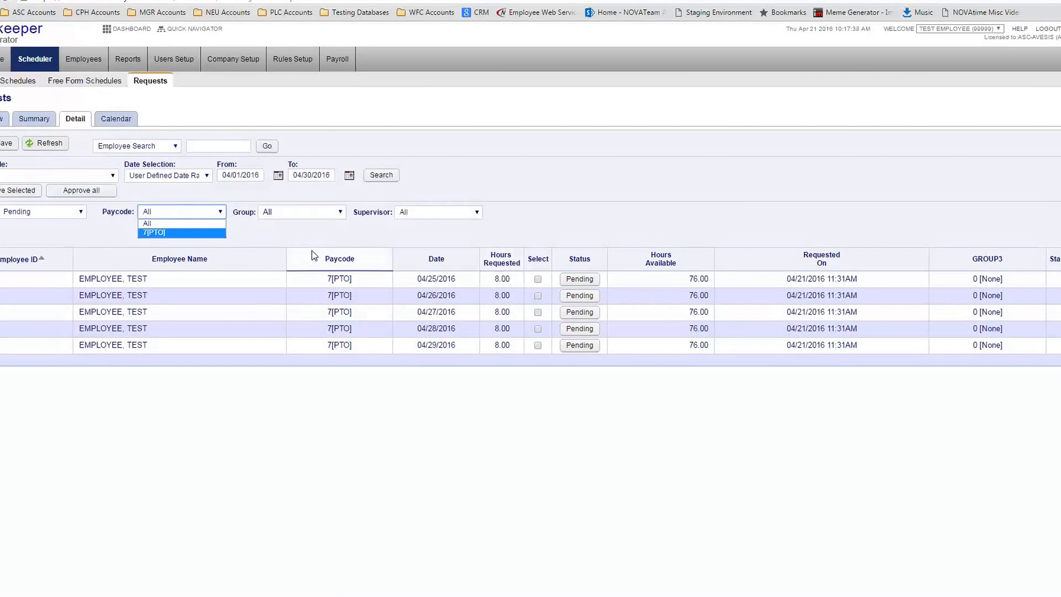
double_click(250, 215)
left_click(281, 215)
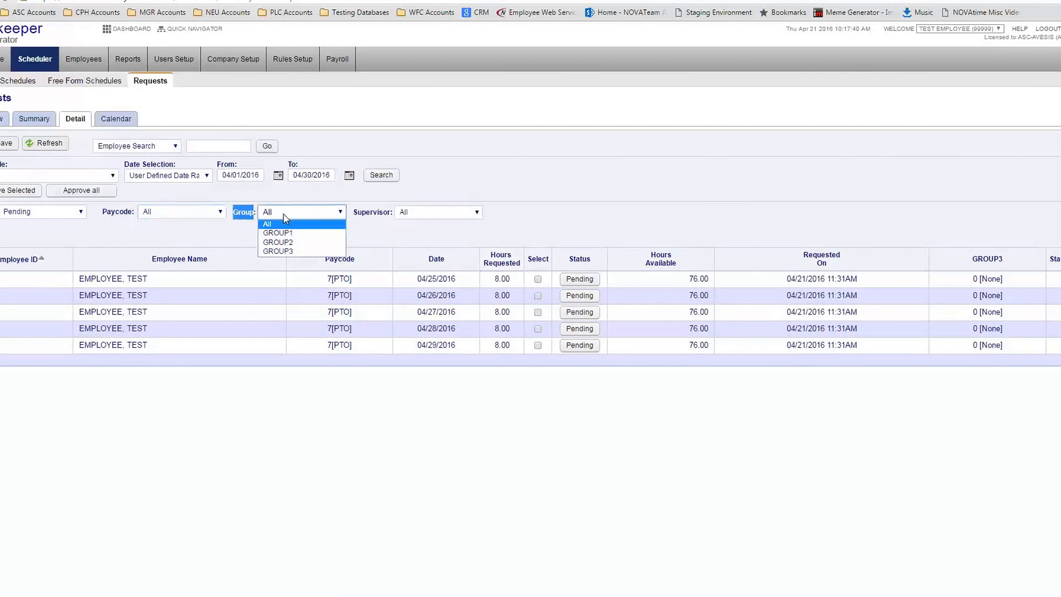
left_click(319, 236)
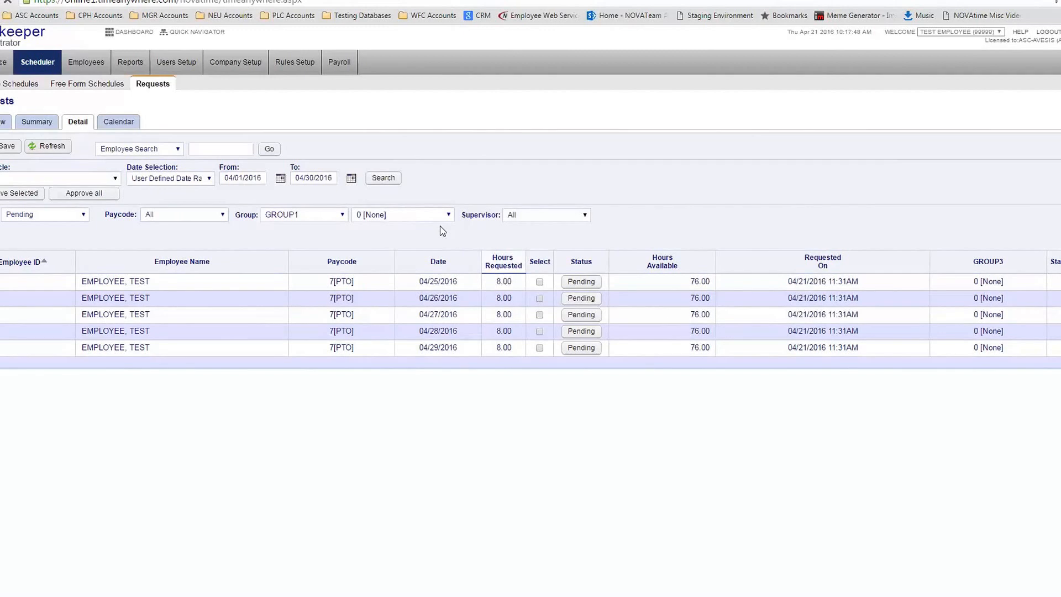
left_click(409, 214)
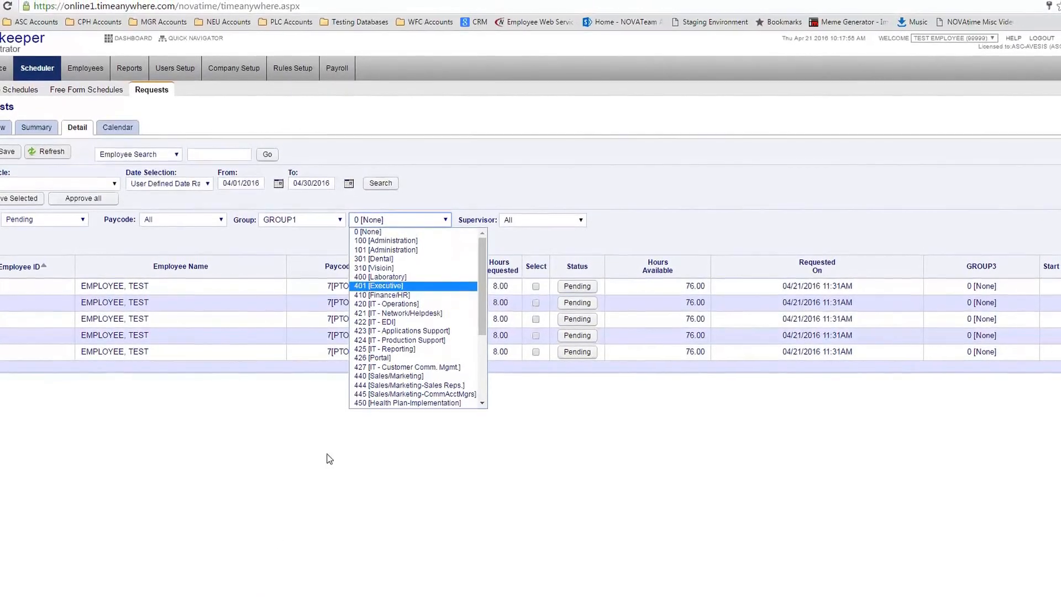
left_click(335, 225)
left_click(333, 223)
left_click(315, 234)
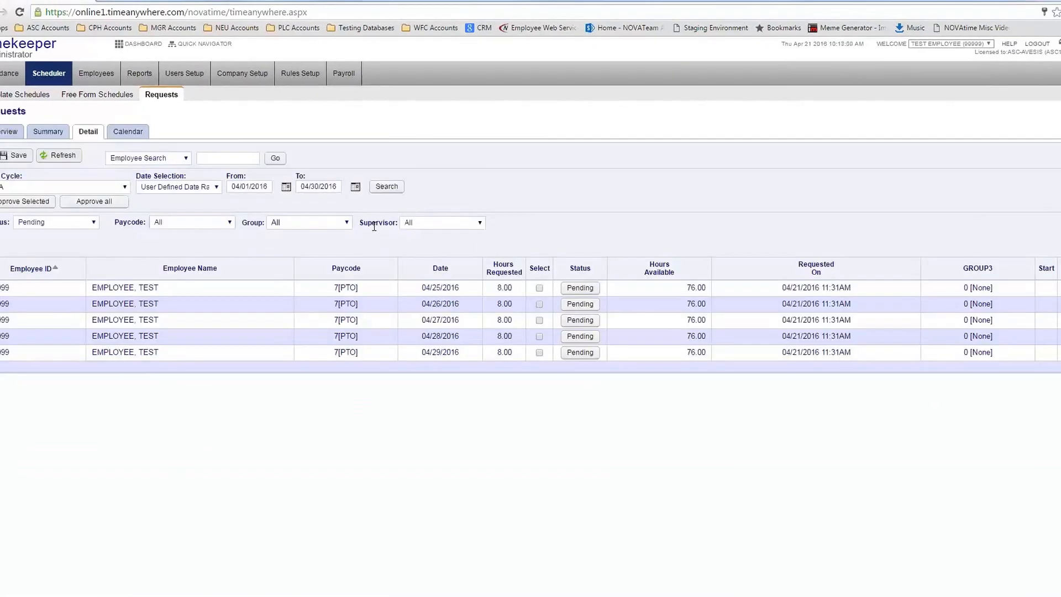
Review the Supervisor filter and request columns, then select the 04/25 and 04/26 requests
left_click_drag(367, 223, 393, 223)
left_click(440, 224)
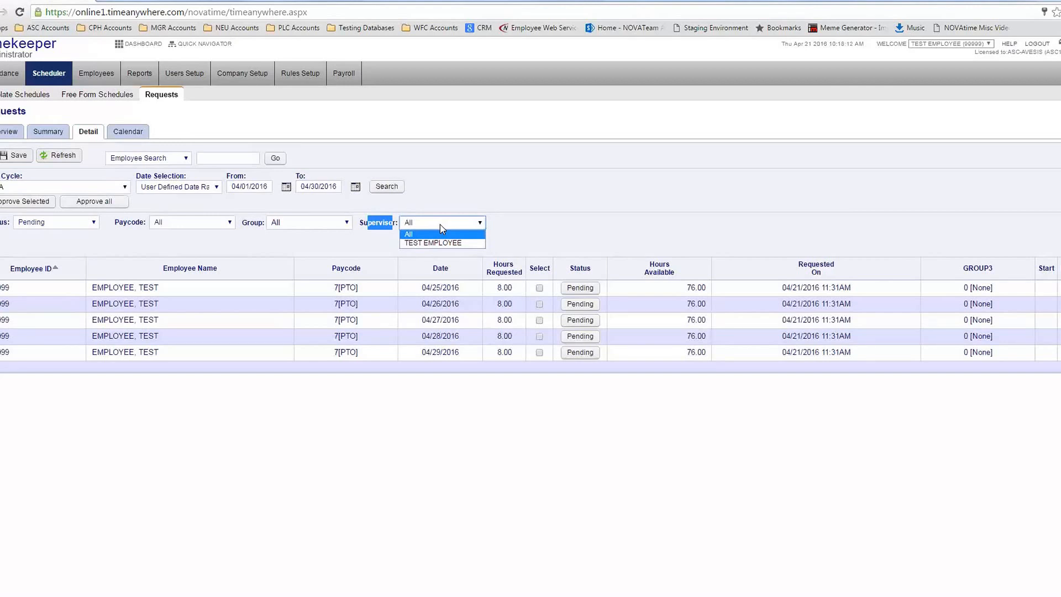
left_click(544, 208)
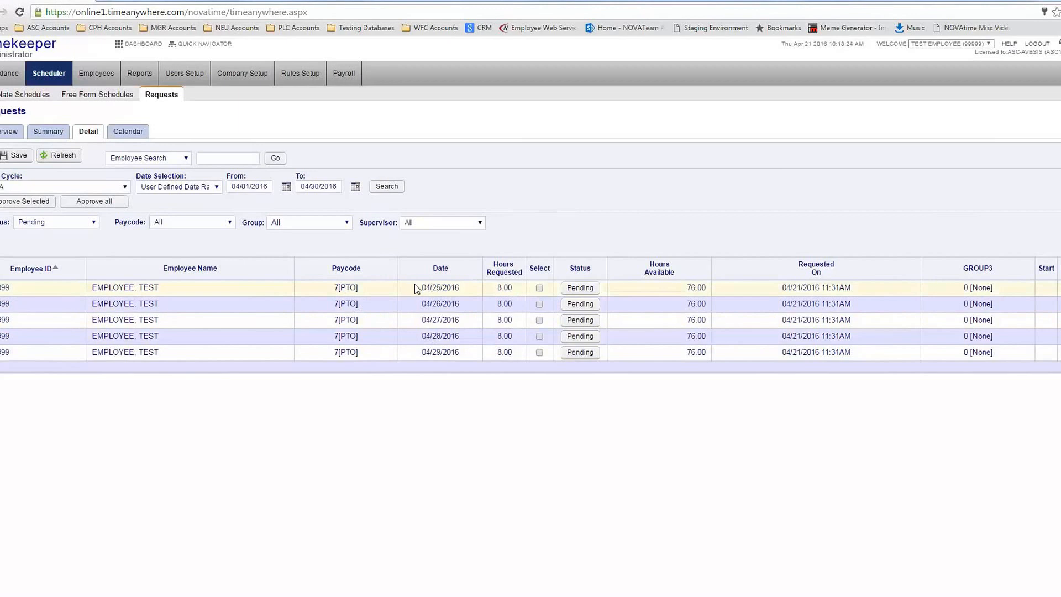
left_click_drag(422, 338, 447, 354)
left_click(504, 285)
left_click_drag(687, 287, 706, 288)
left_click(697, 304)
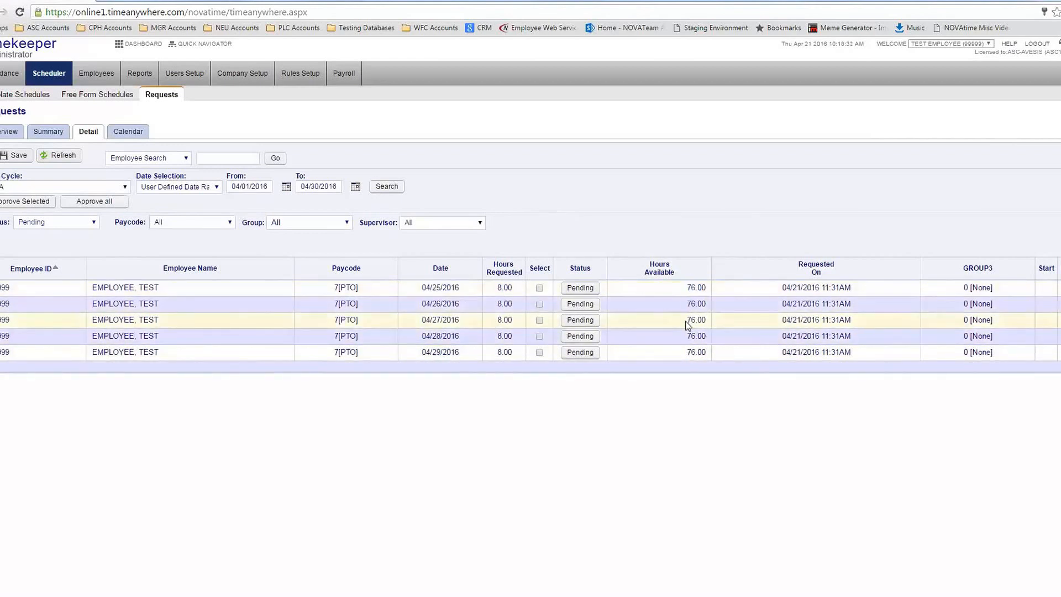
left_click_drag(781, 291, 803, 322)
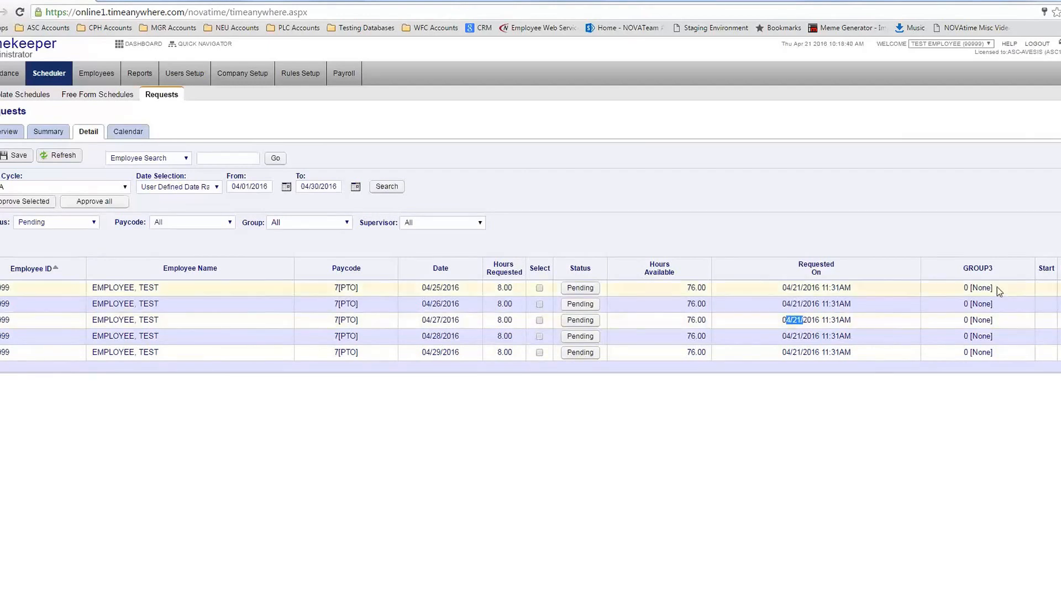
left_click_drag(962, 269, 989, 269)
left_click(729, 244)
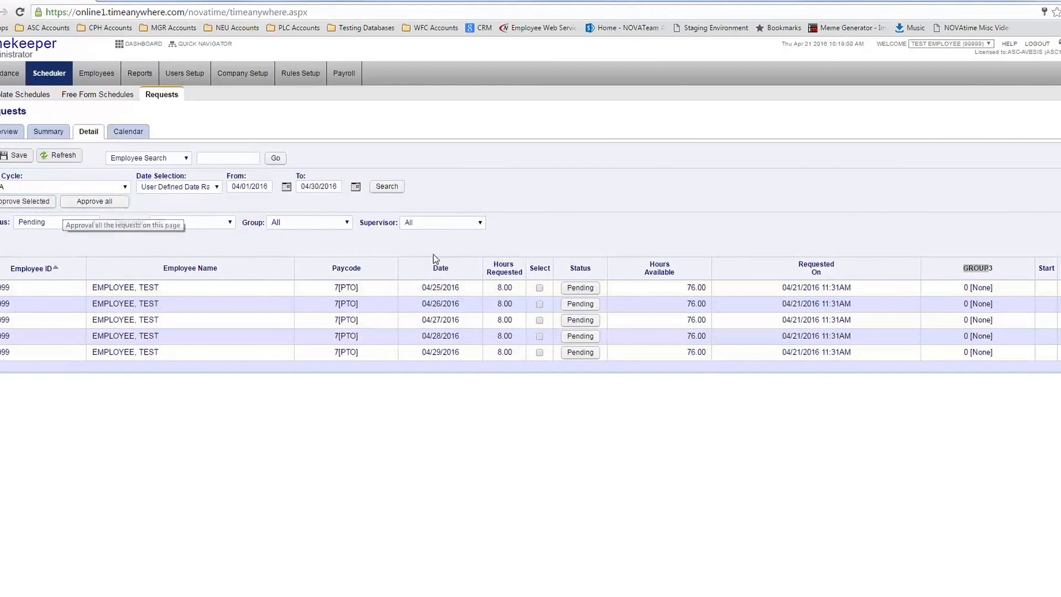
left_click(539, 287)
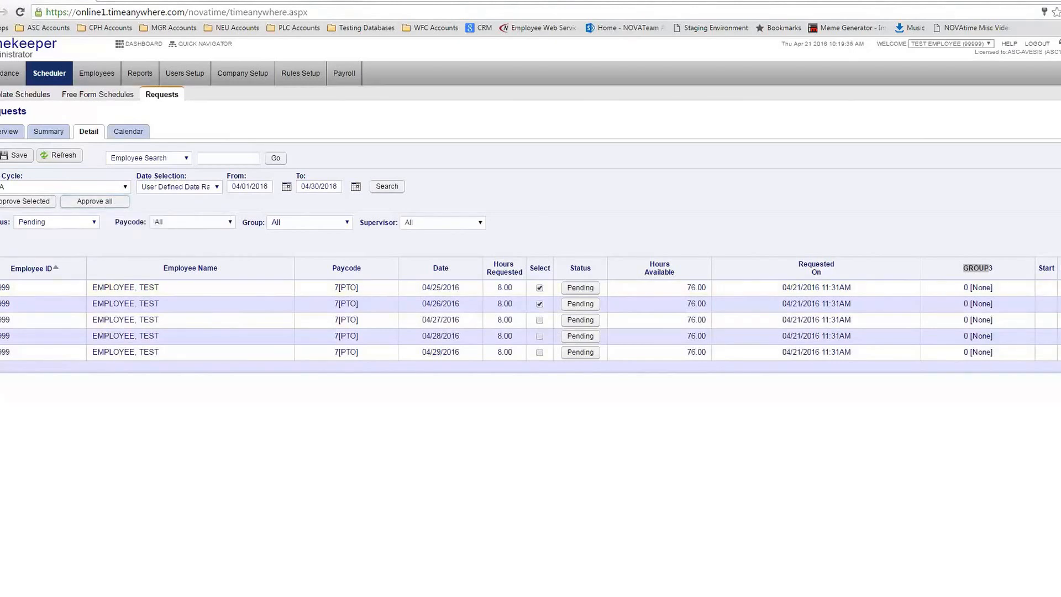
Untick the 04/25 and 04/26 requests and open the 04/25 request's status editor
left_click(520, 199)
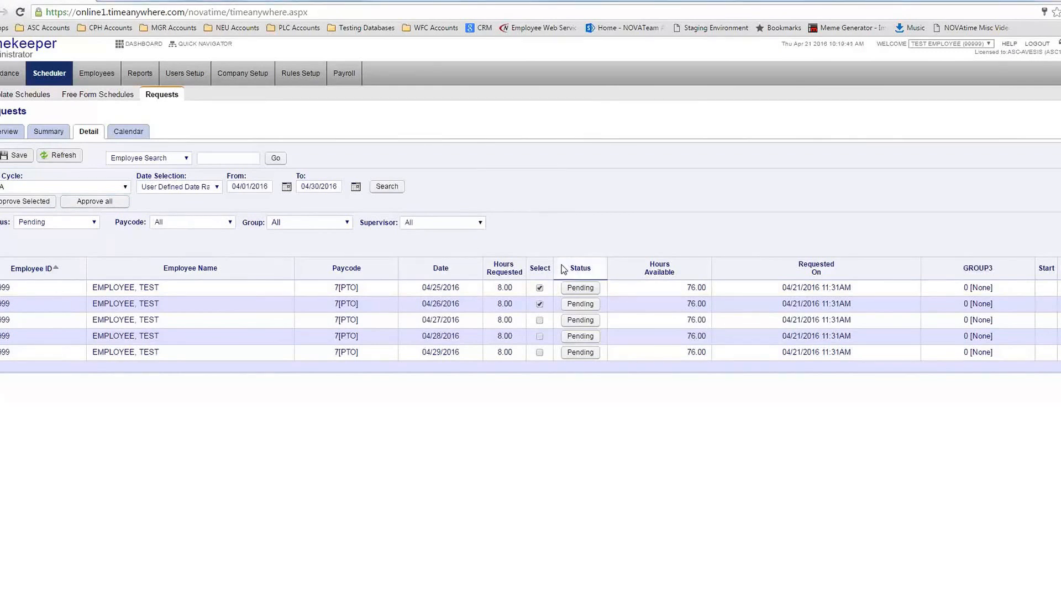
left_click(540, 288)
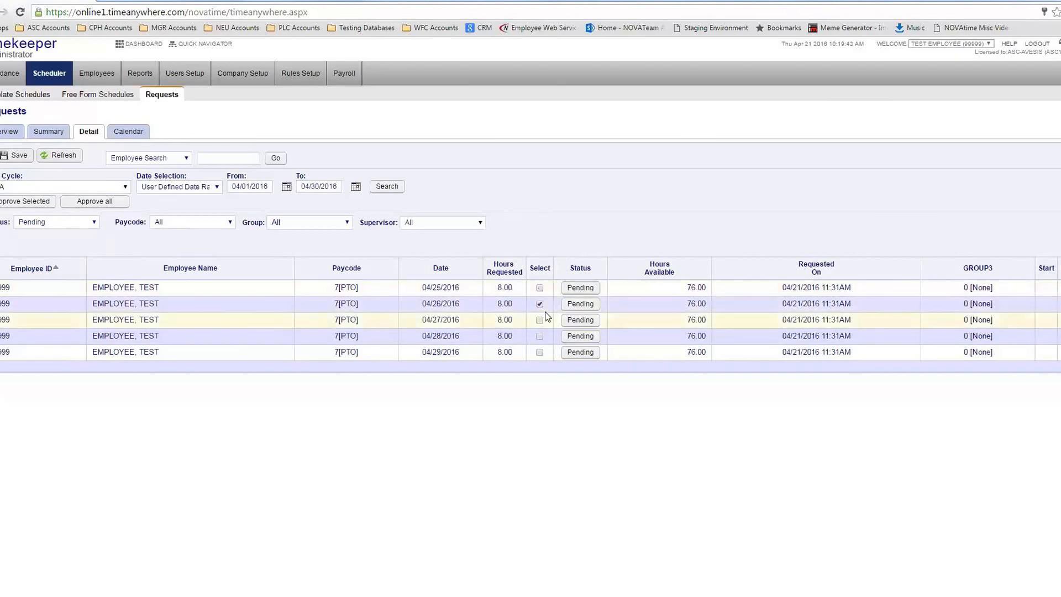
left_click(540, 304)
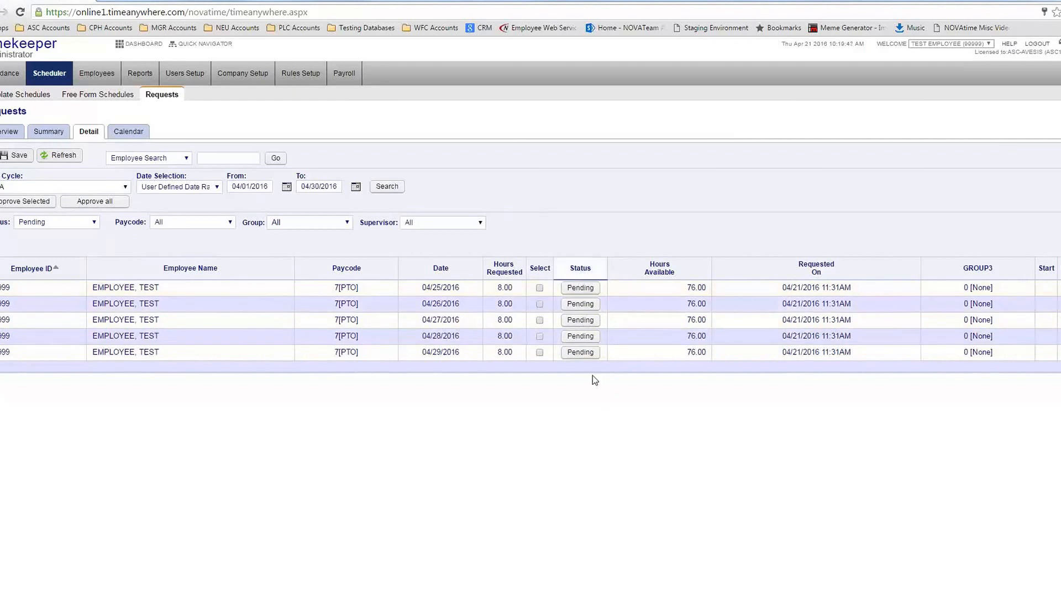
left_click(580, 292)
Approve the 04/25 request and decline the 04/26 request
left_click(268, 430)
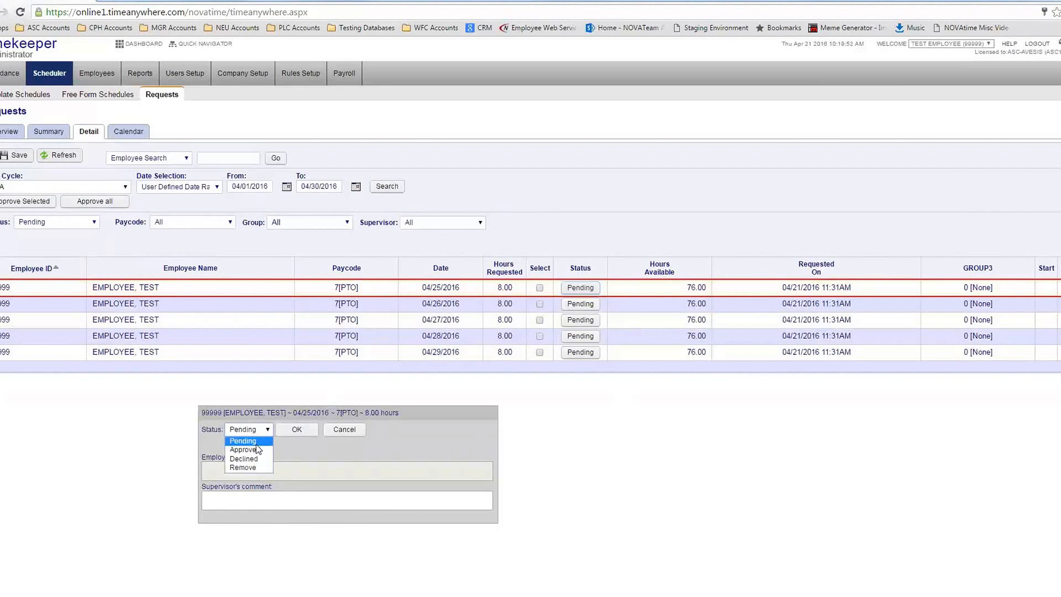
left_click(297, 430)
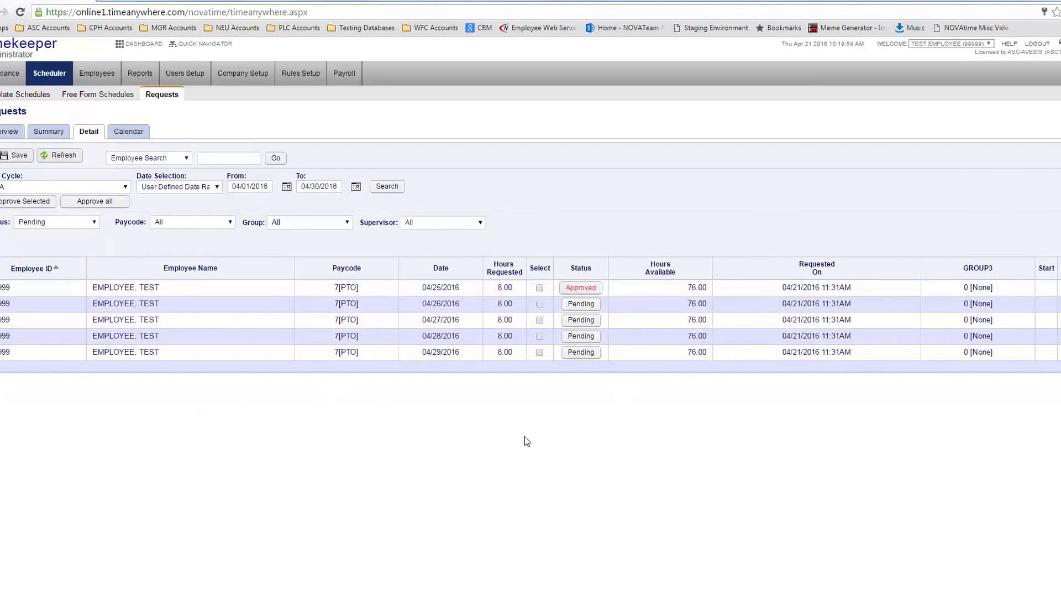
left_click(589, 308)
left_click(267, 429)
left_click(243, 460)
left_click(298, 431)
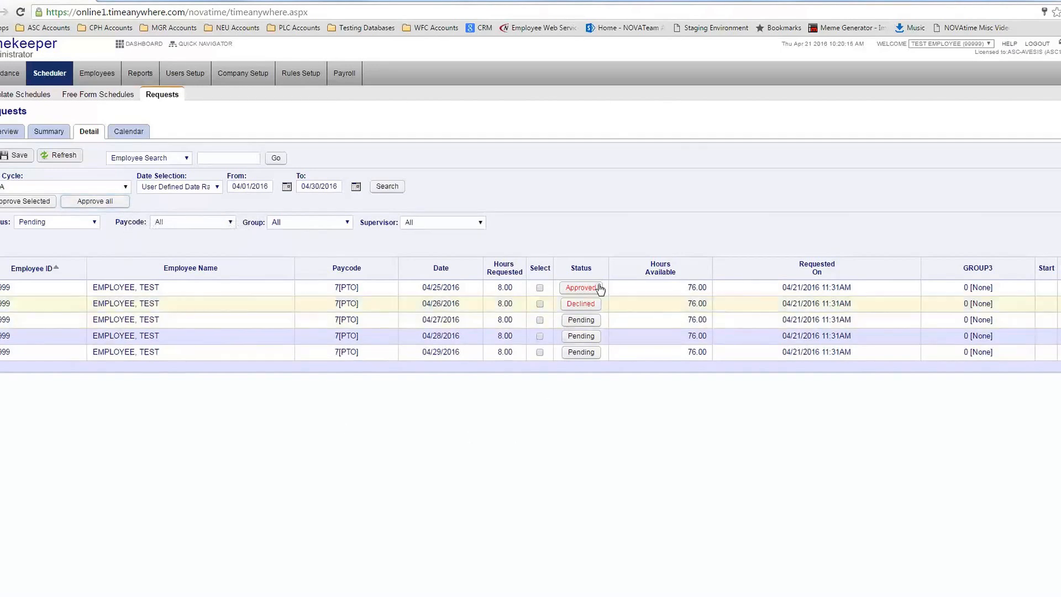
Leave the 04/27 request pending, then save and confirm the request decisions
left_click(580, 322)
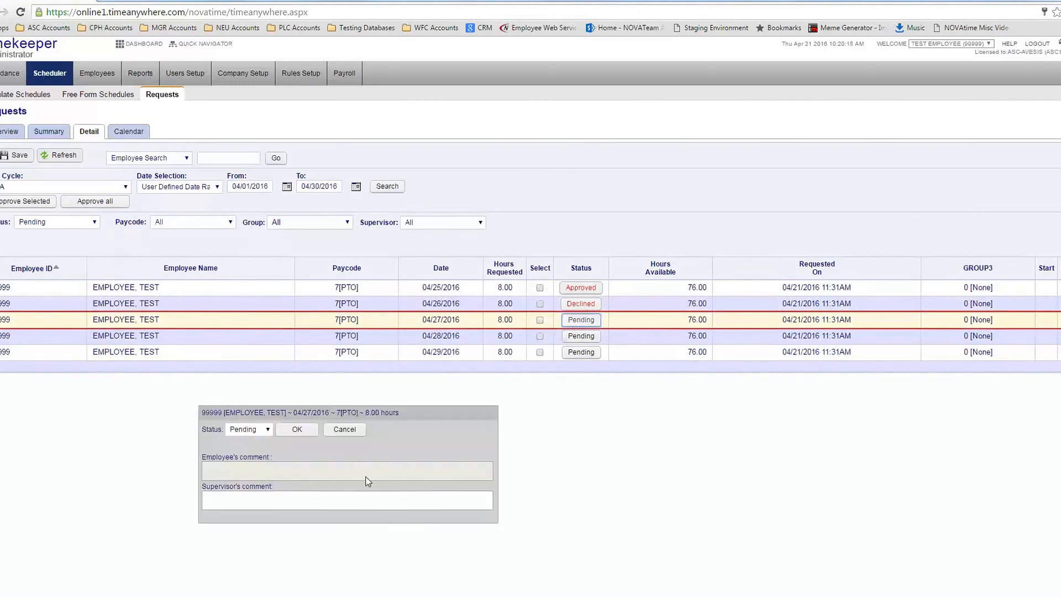
left_click(267, 431)
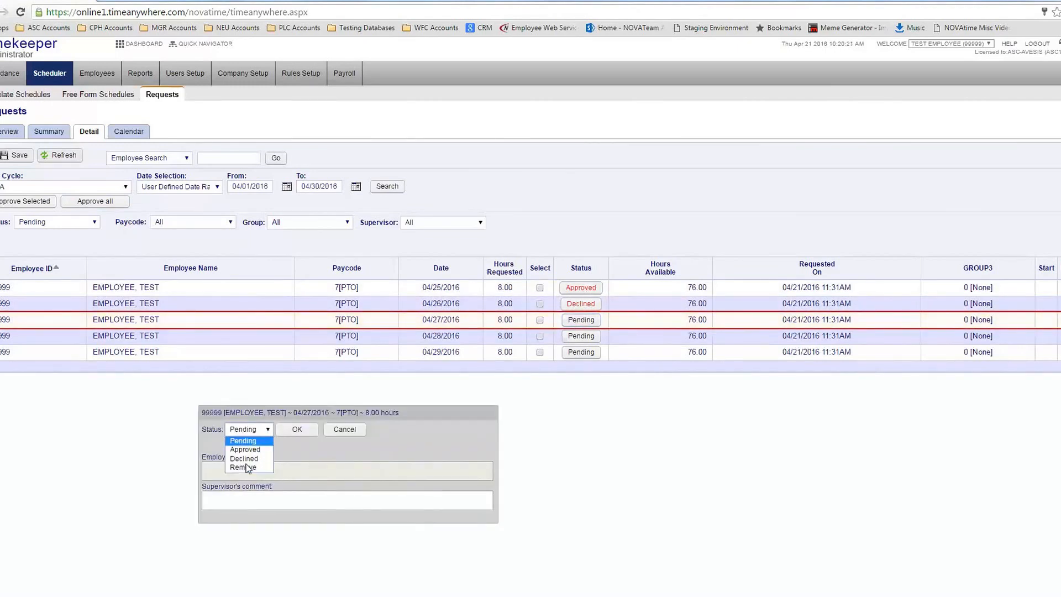
left_click(348, 430)
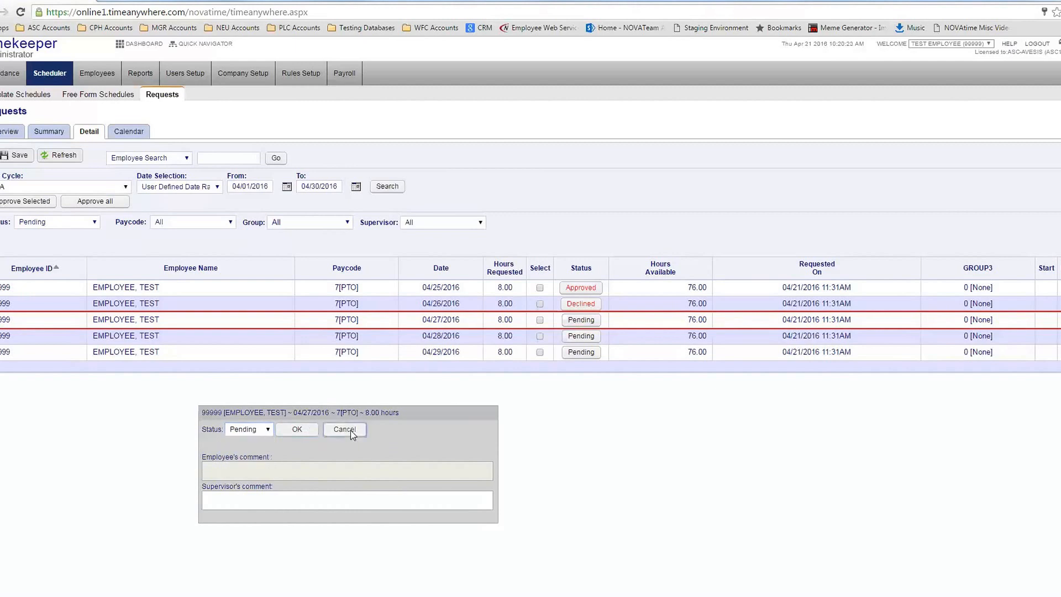
left_click(348, 430)
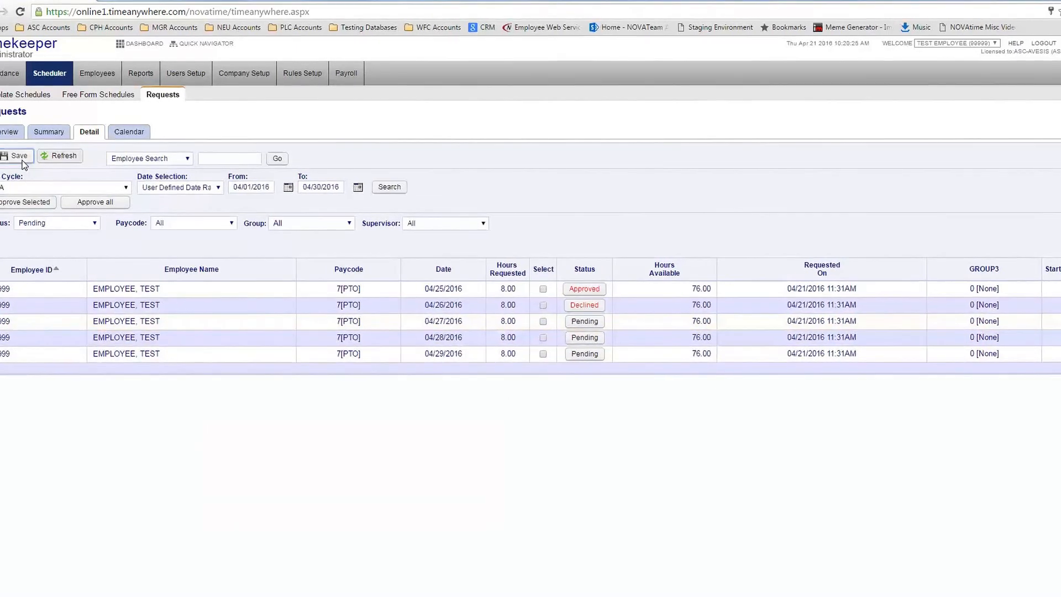
left_click(19, 155)
left_click(586, 107)
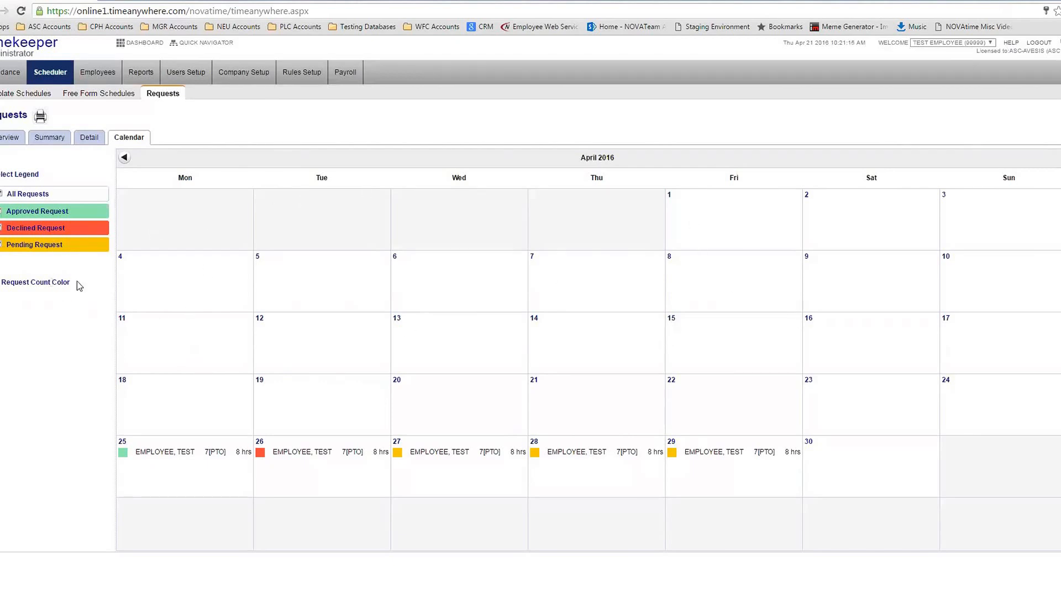
Filter the April 2016 request calendar to show only pending requests
left_click(1, 244)
left_click(0, 228)
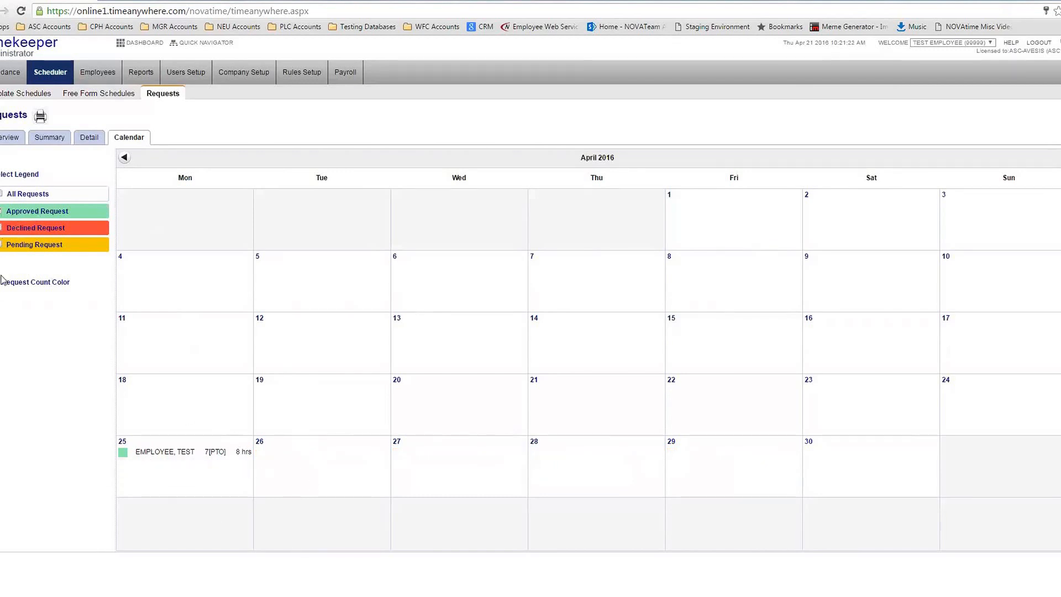
left_click(1, 245)
left_click(1, 211)
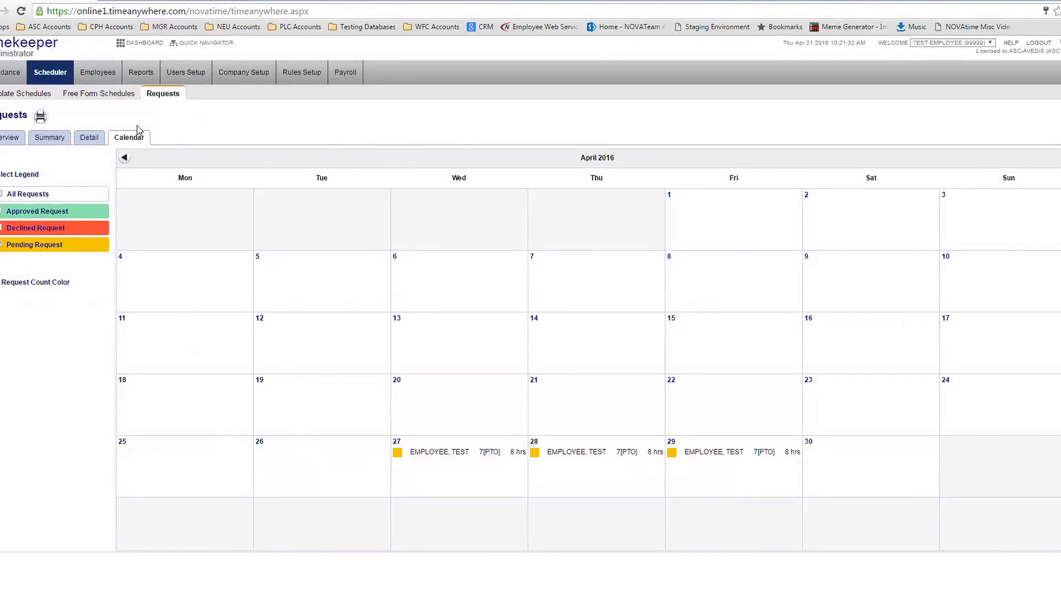
Preview the calendar printout, close it, and go to Employees > General
left_click(40, 116)
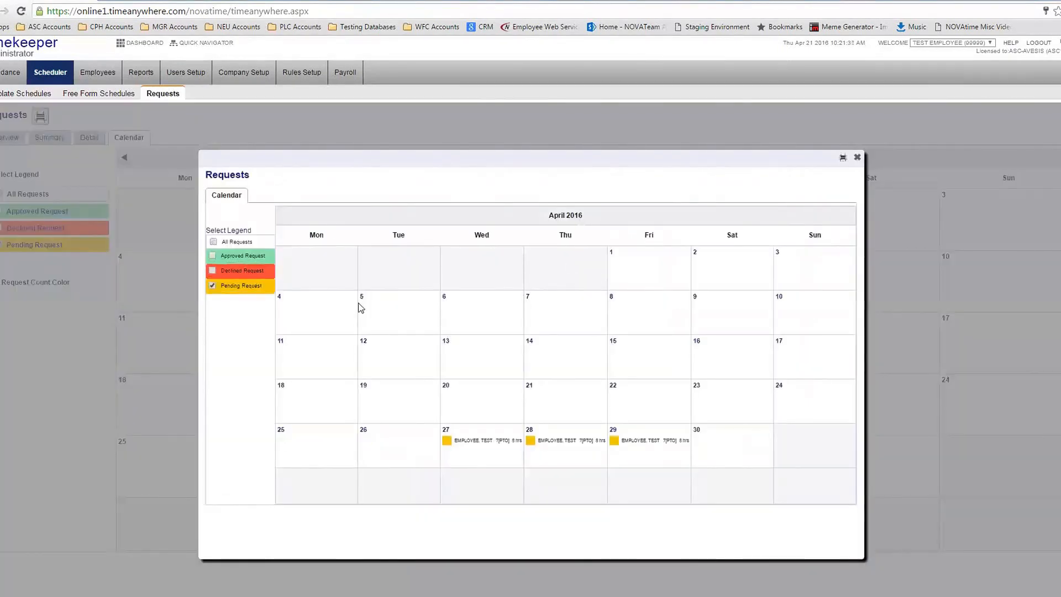
left_click(854, 159)
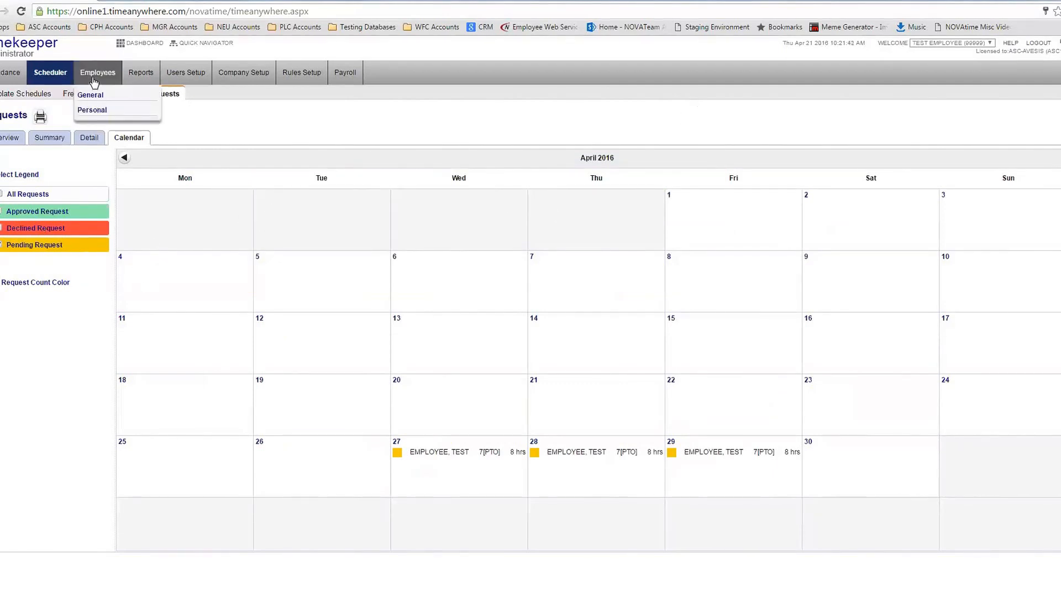
left_click(90, 94)
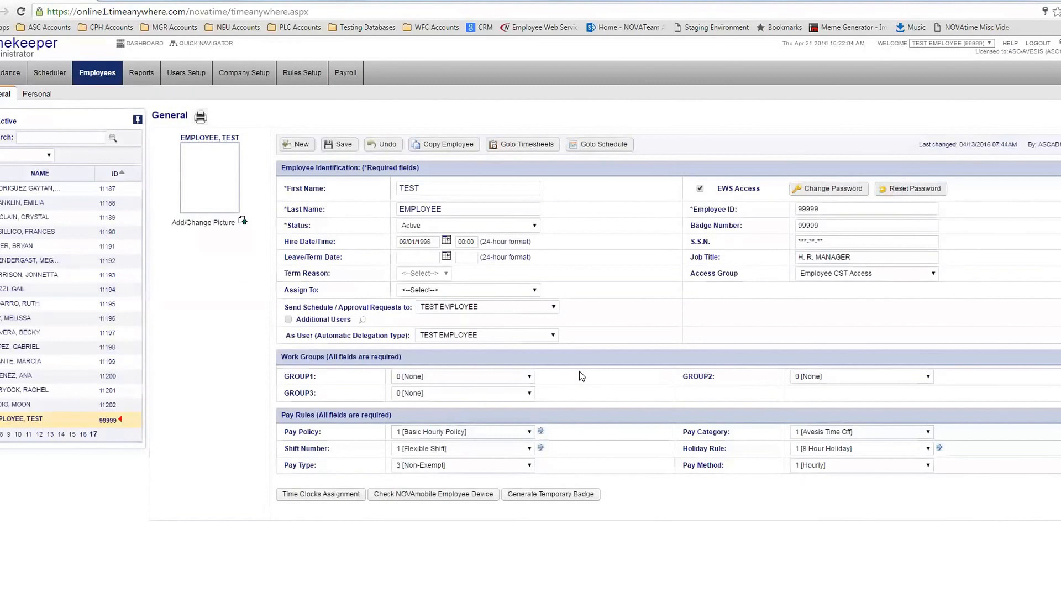
left_click_drag(690, 276, 739, 274)
left_click(927, 274)
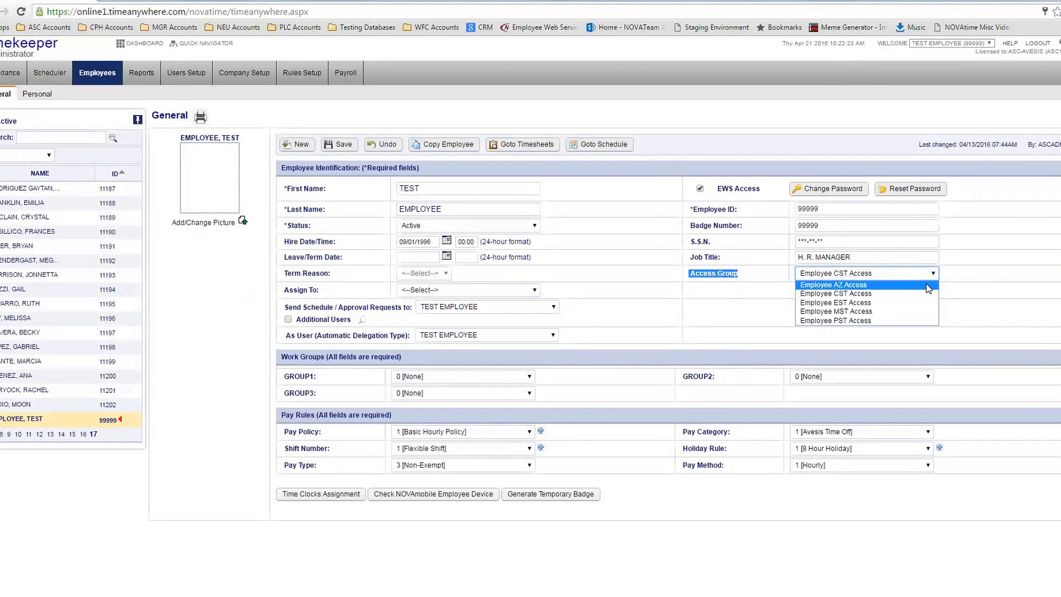
left_click(998, 274)
left_click(861, 274)
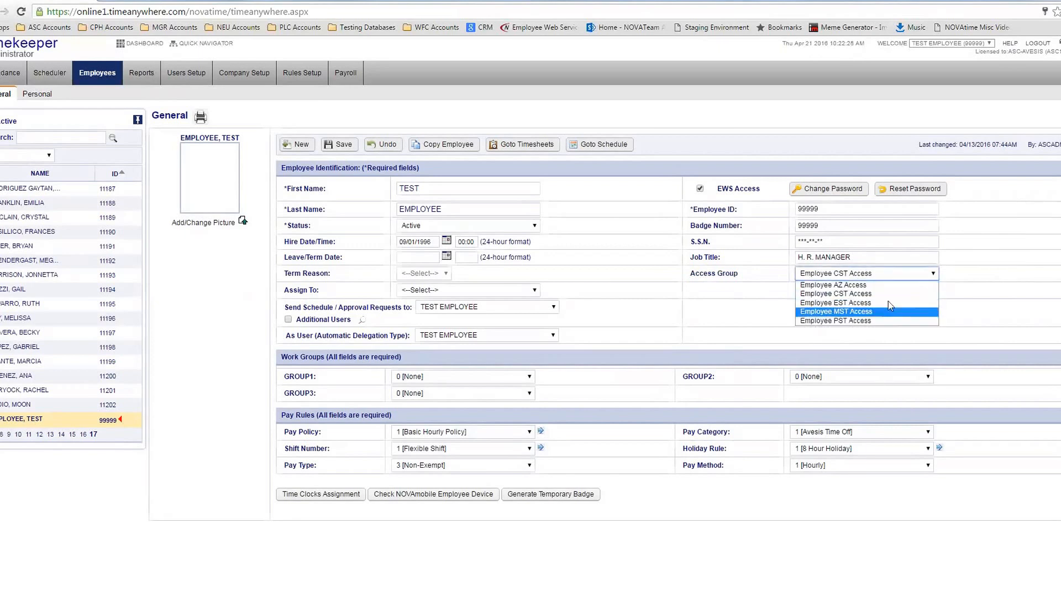
left_click(1013, 270)
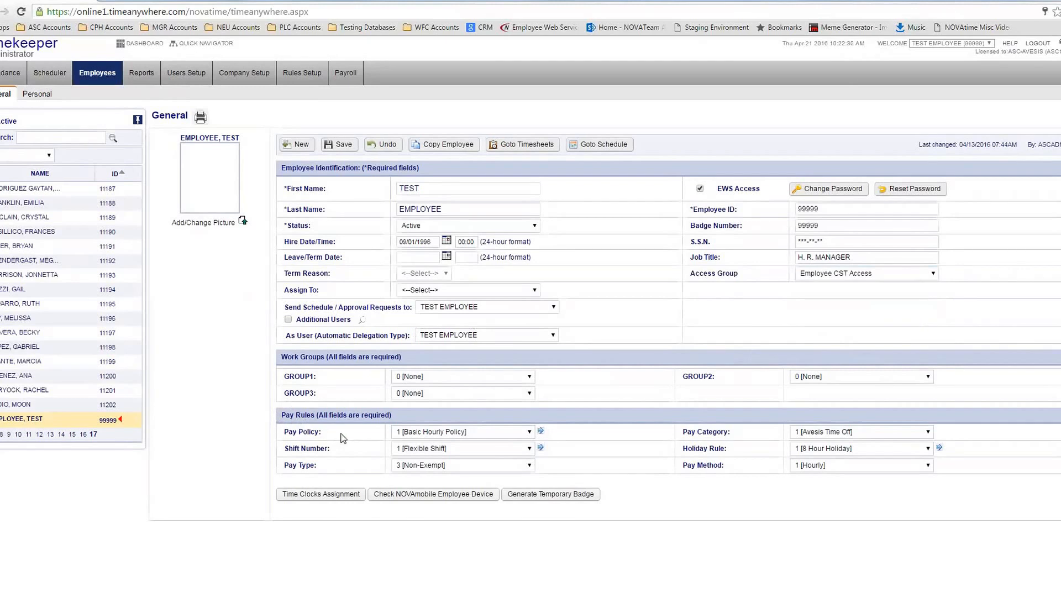
left_click_drag(281, 416, 394, 417)
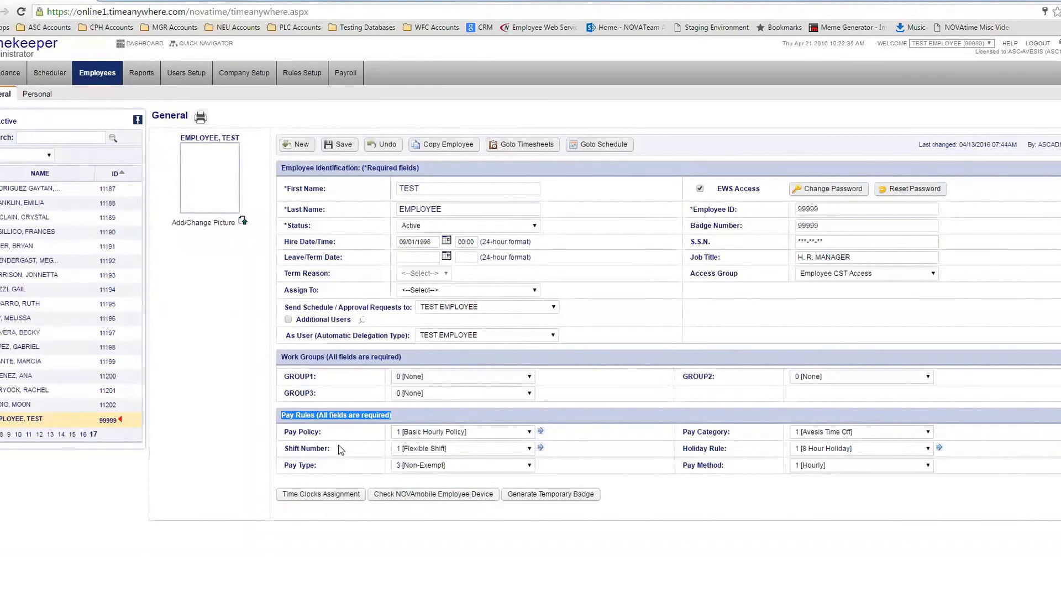
left_click_drag(283, 436, 318, 431)
left_click_drag(686, 432, 727, 432)
left_click(319, 456)
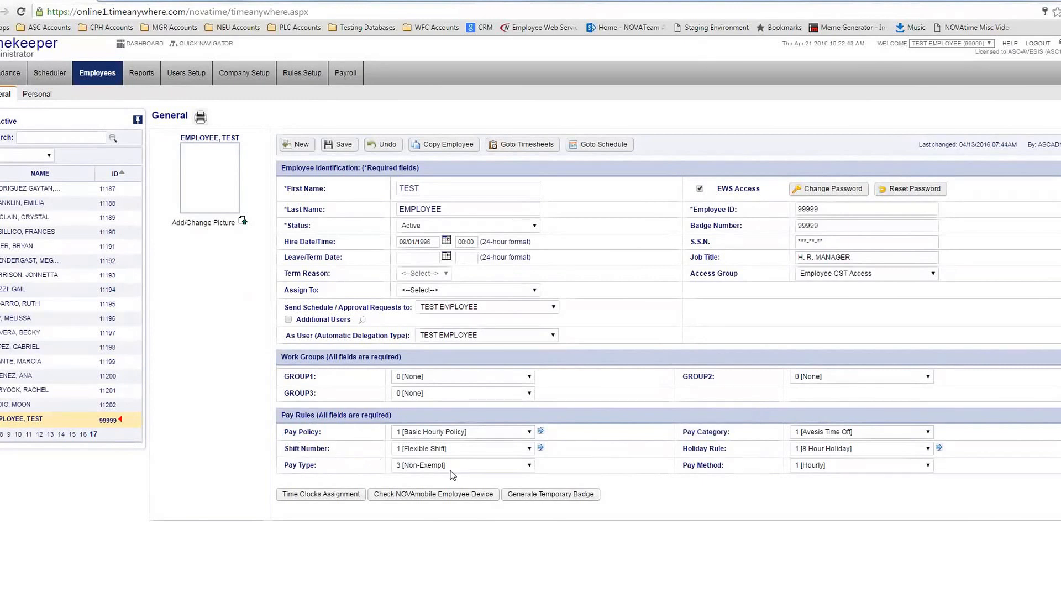
left_click_drag(681, 449, 728, 448)
left_click_drag(286, 464, 317, 466)
left_click_drag(682, 465, 736, 460)
left_click(736, 460)
Change the employee's pay policy from 1 [Basic Hourly Policy] to 4 [Csr Hourly Policy], keeping shift 1 [Flexible Shift]
left_click(429, 450)
left_click(508, 460)
left_click(499, 432)
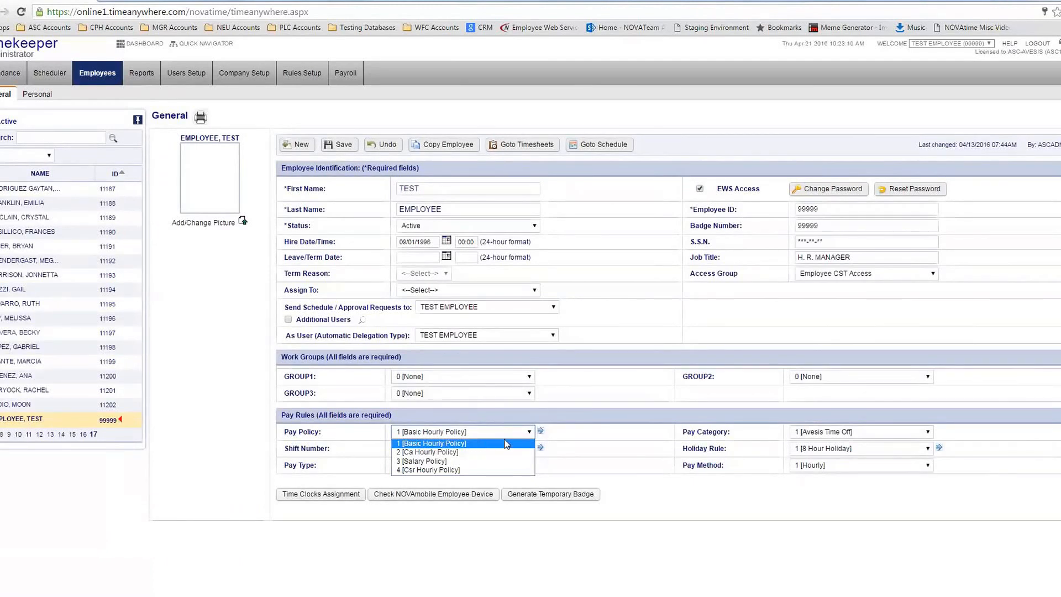
left_click(483, 443)
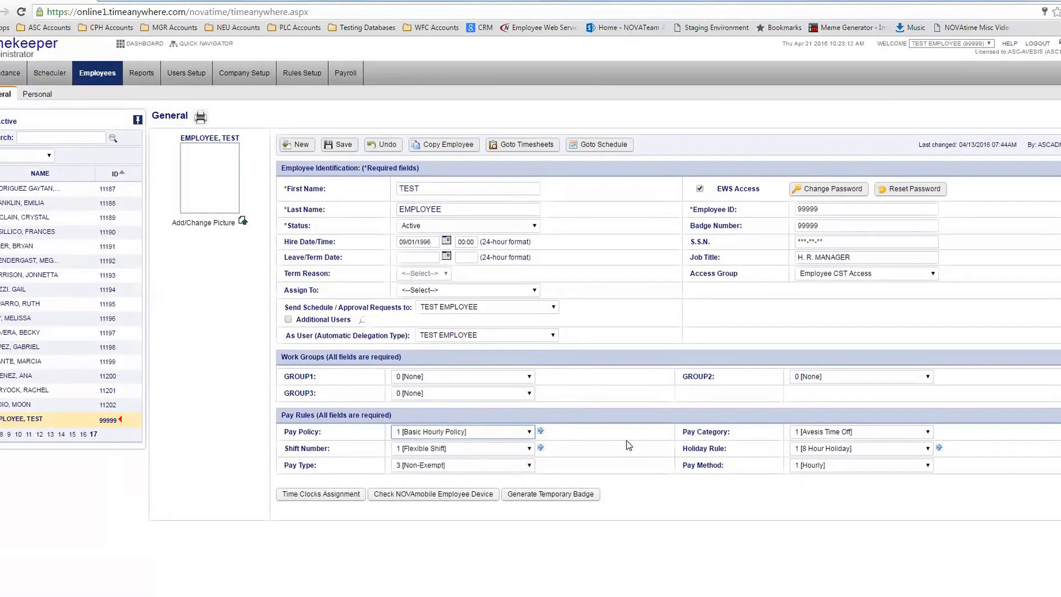
left_click(509, 436)
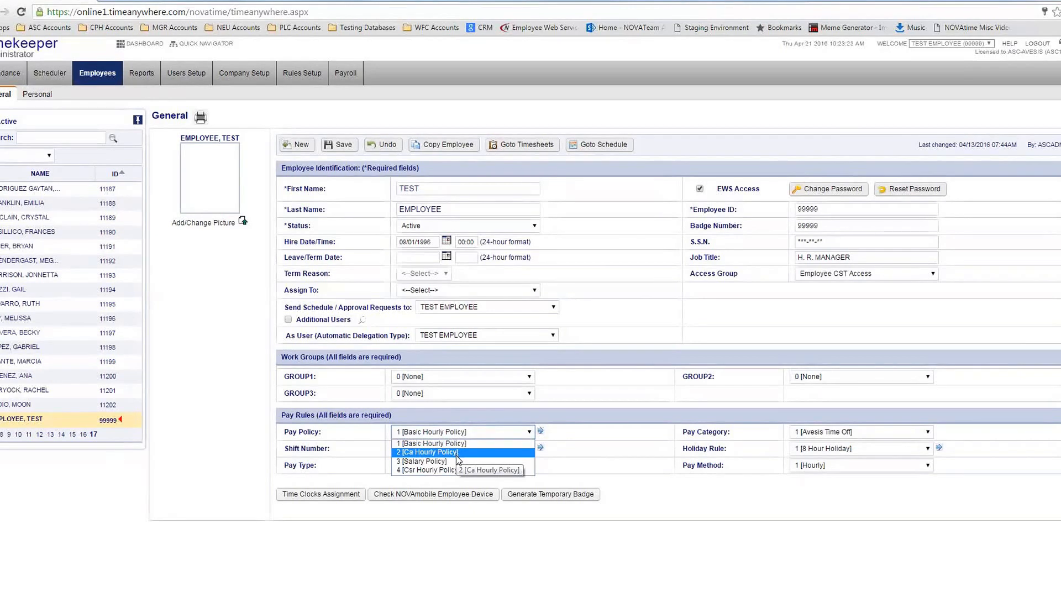
left_click(436, 469)
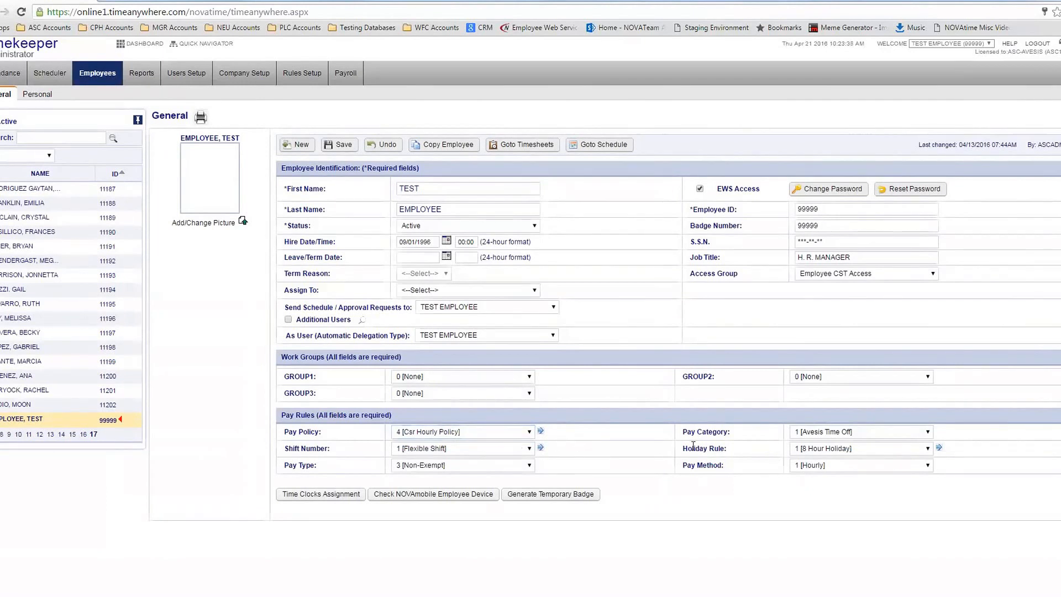
left_click(429, 450)
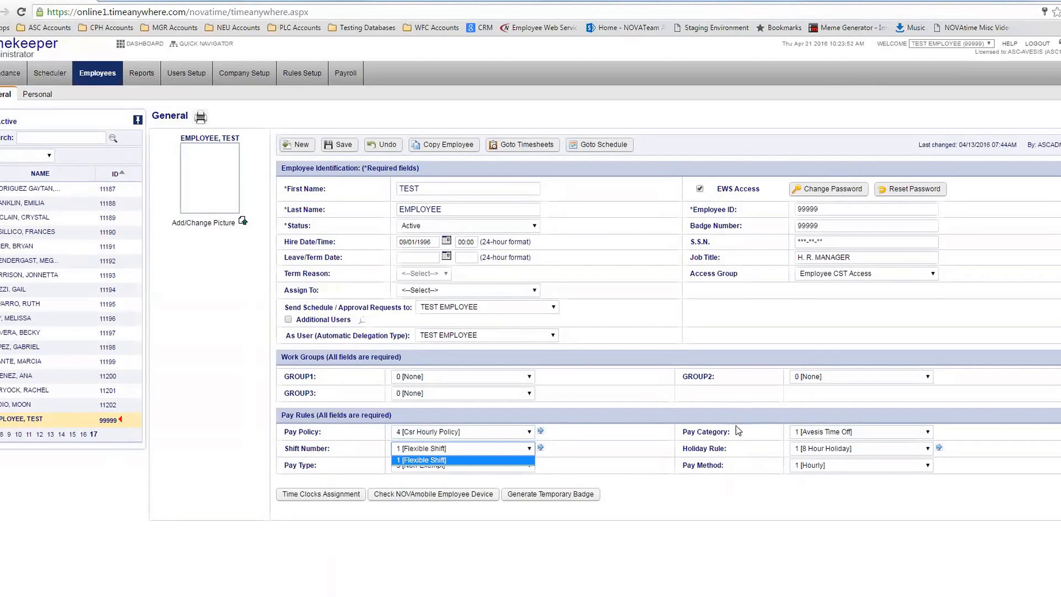
left_click(891, 436)
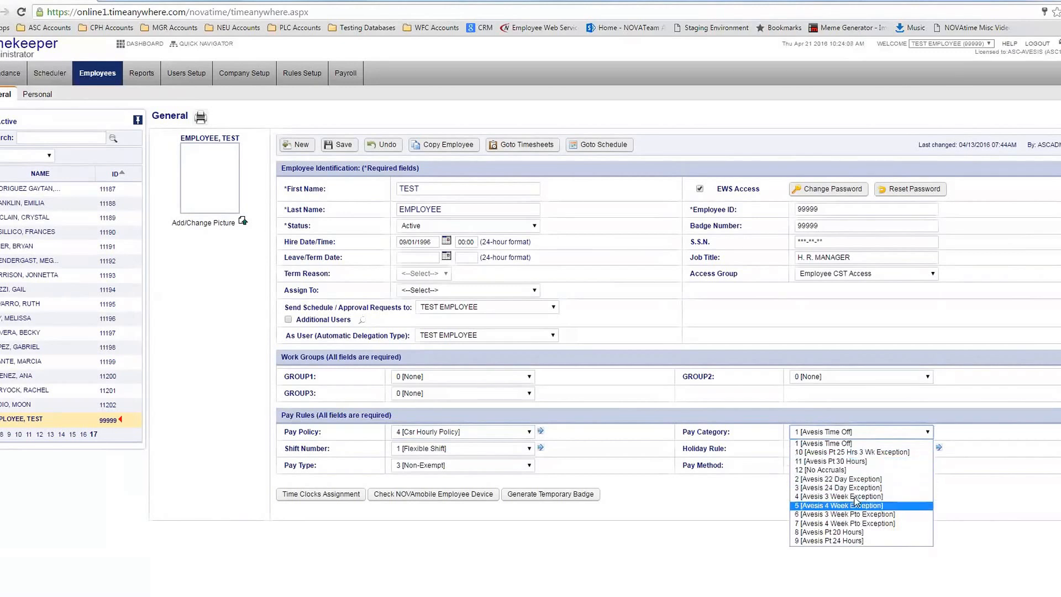
left_click(821, 429)
left_click(821, 449)
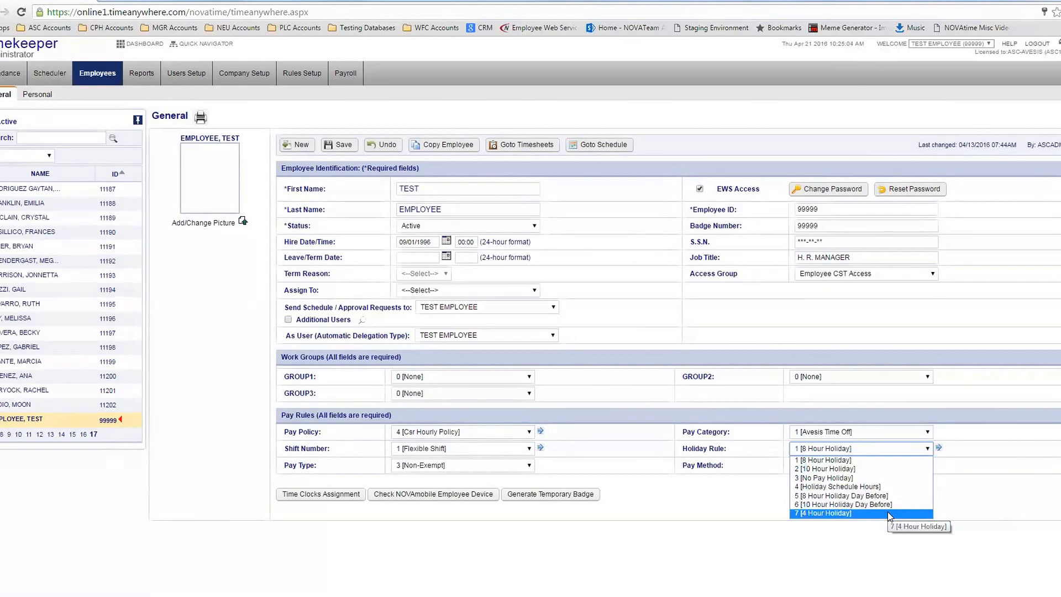
left_click(981, 471)
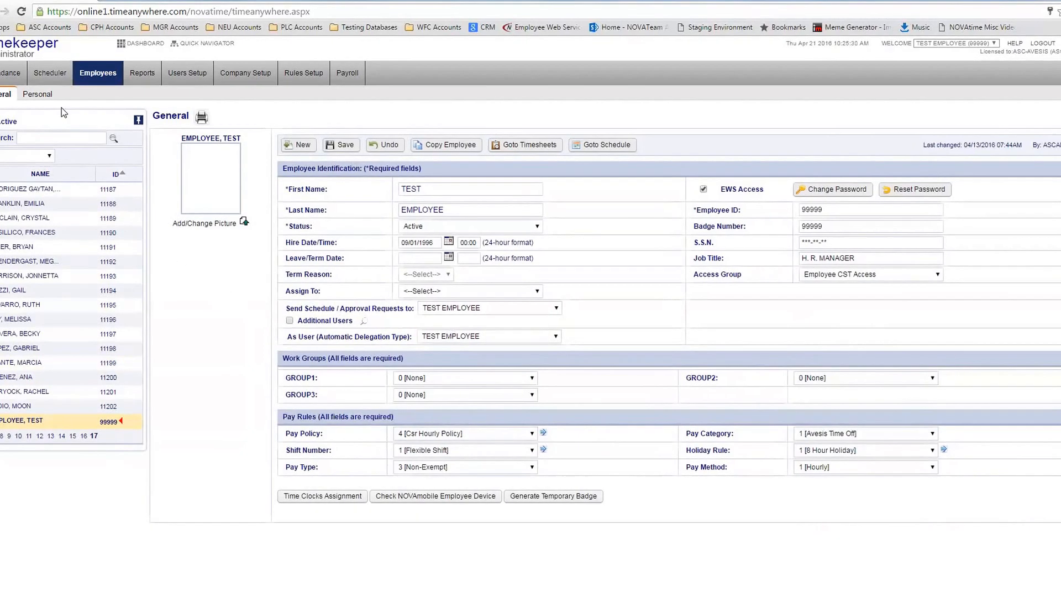
Go to the Personal subtab and confirm leaving without saving the pay policy change
left_click(52, 96)
key("Return")
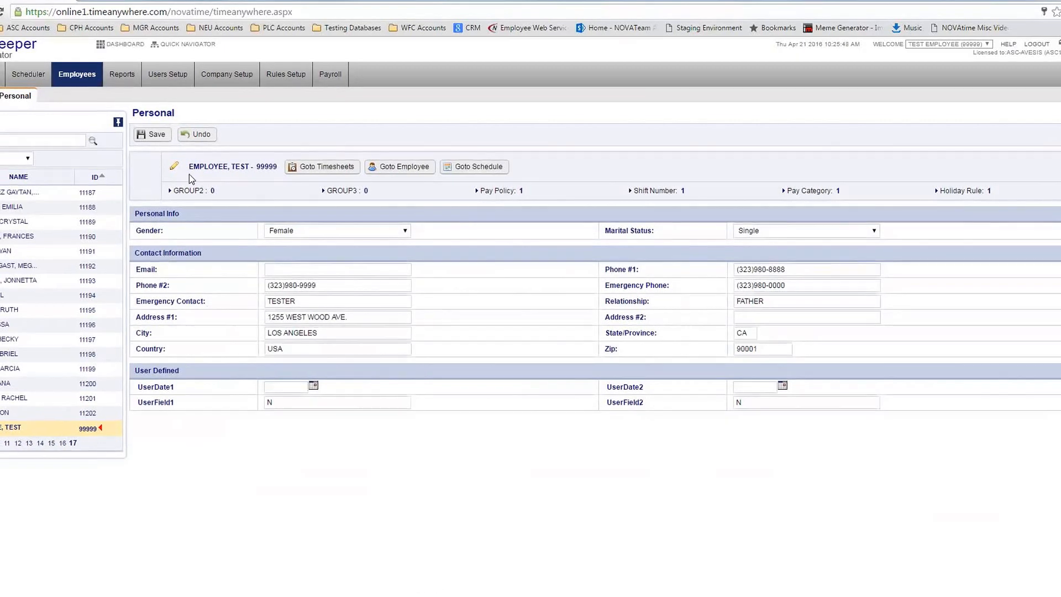
Open the Reports report generator showing the Overview of Public Reports
mouse_move(131, 83)
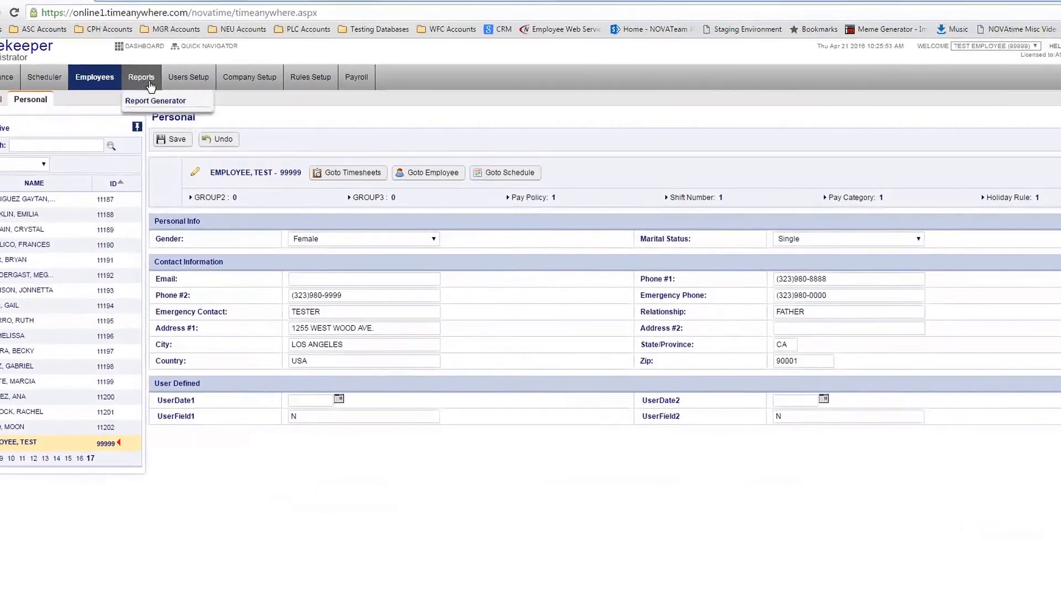
left_click(153, 100)
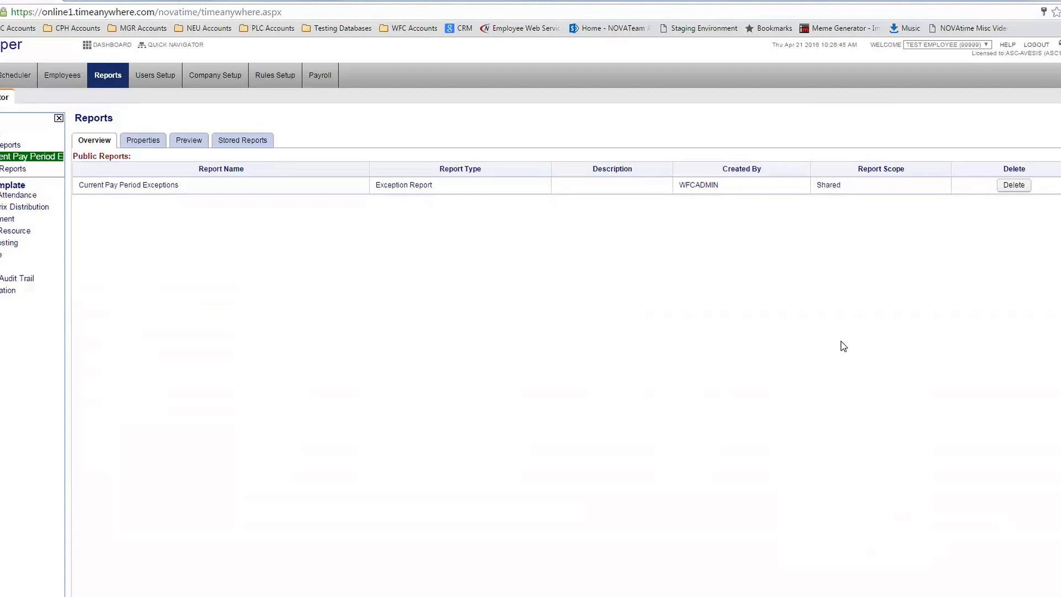
List the Time & Attendance templates and view the Summary Report.TA properties
left_click(29, 198)
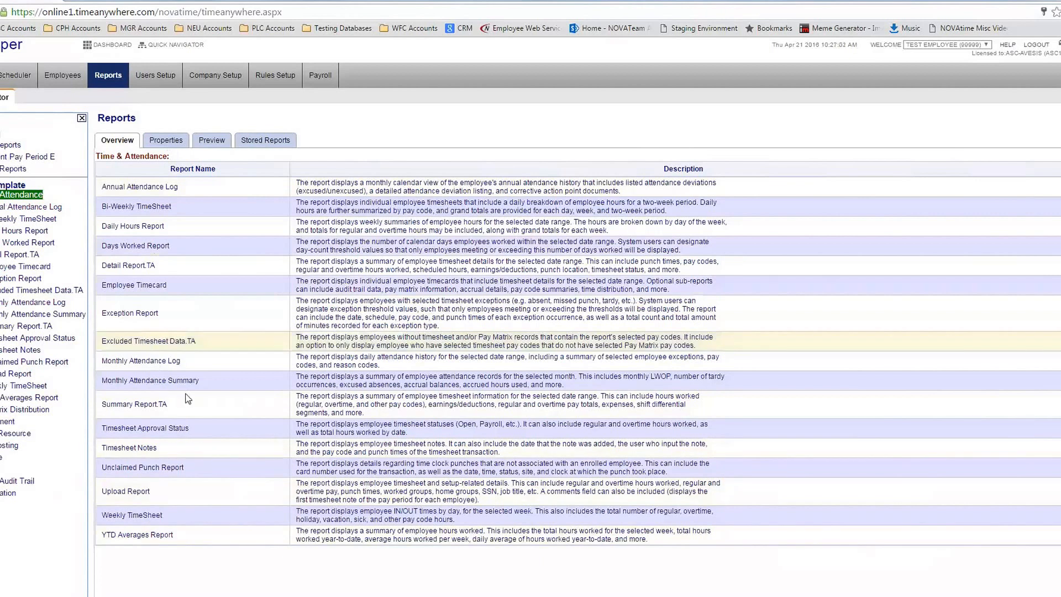
left_click(155, 409)
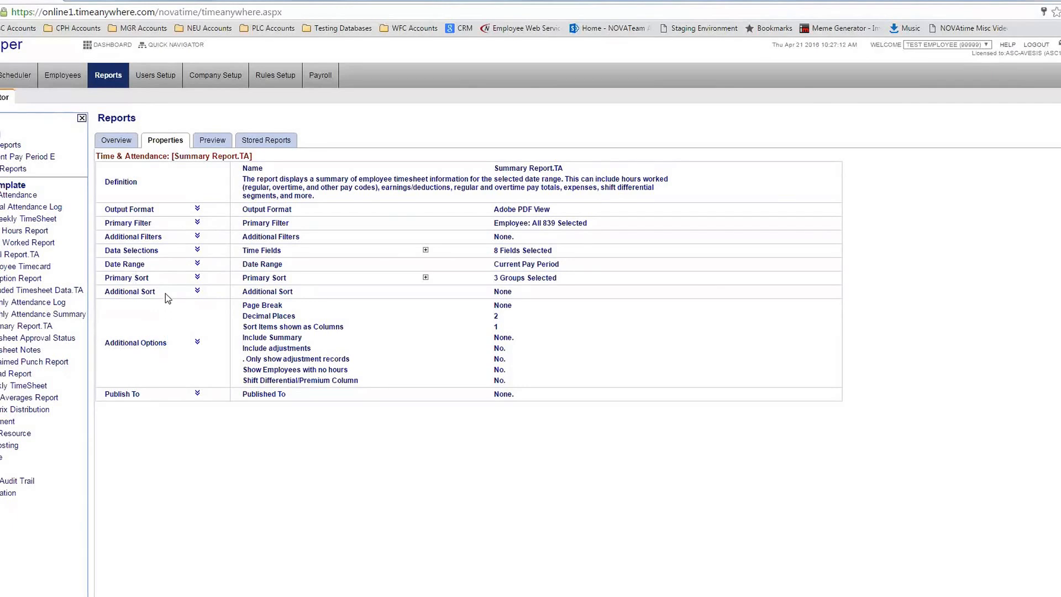
Expand Output Format to show Adobe PDF View, Excel, Rich Text and HTML Format
left_click(198, 209)
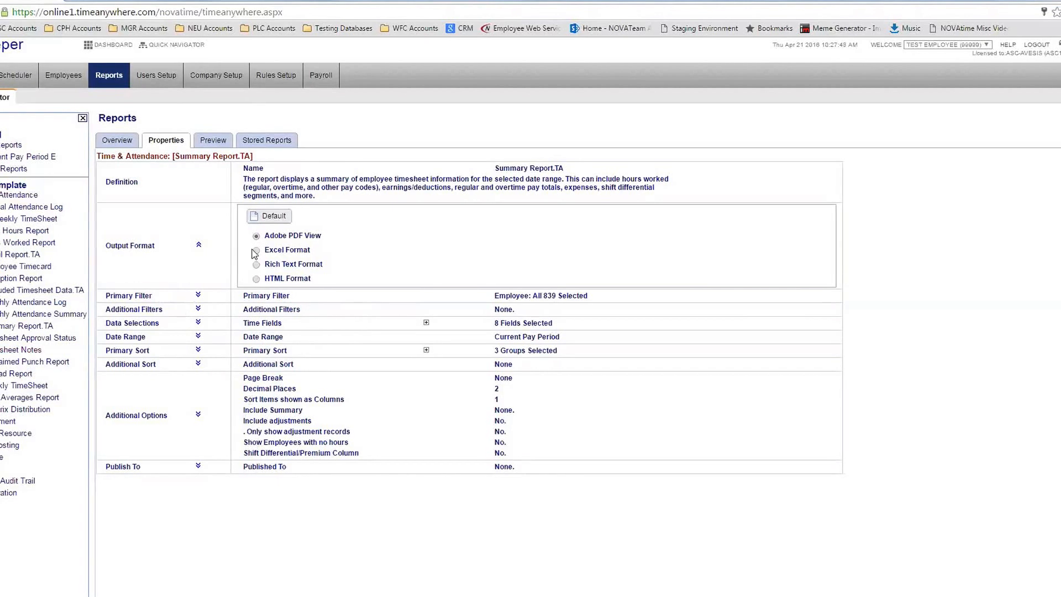
Check the saved report copies, then open Company Setup's GROUP1 list from 0 None to 426 Portal
left_click(277, 142)
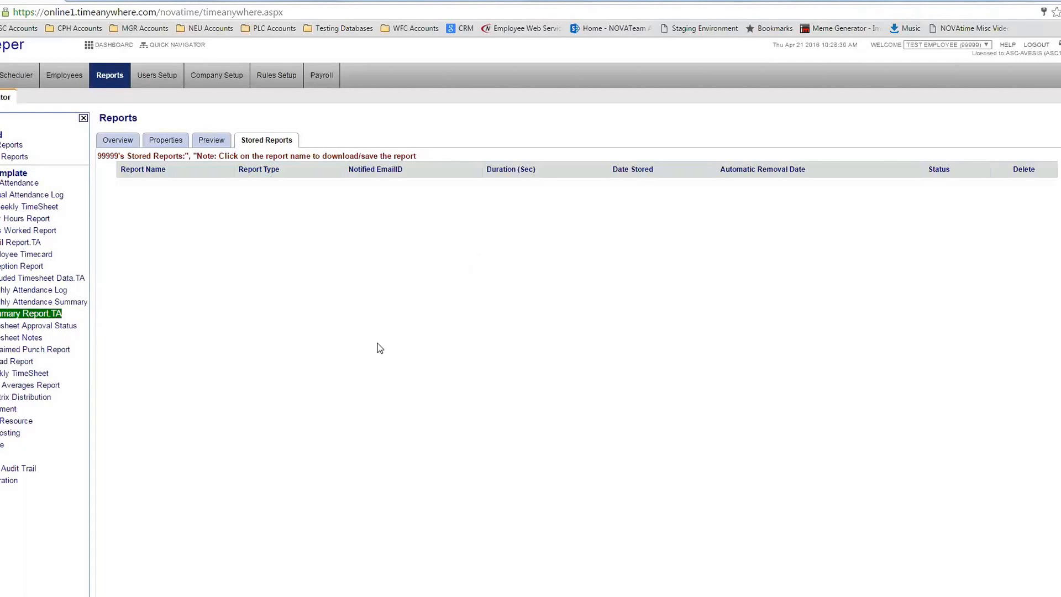
mouse_move(167, 83)
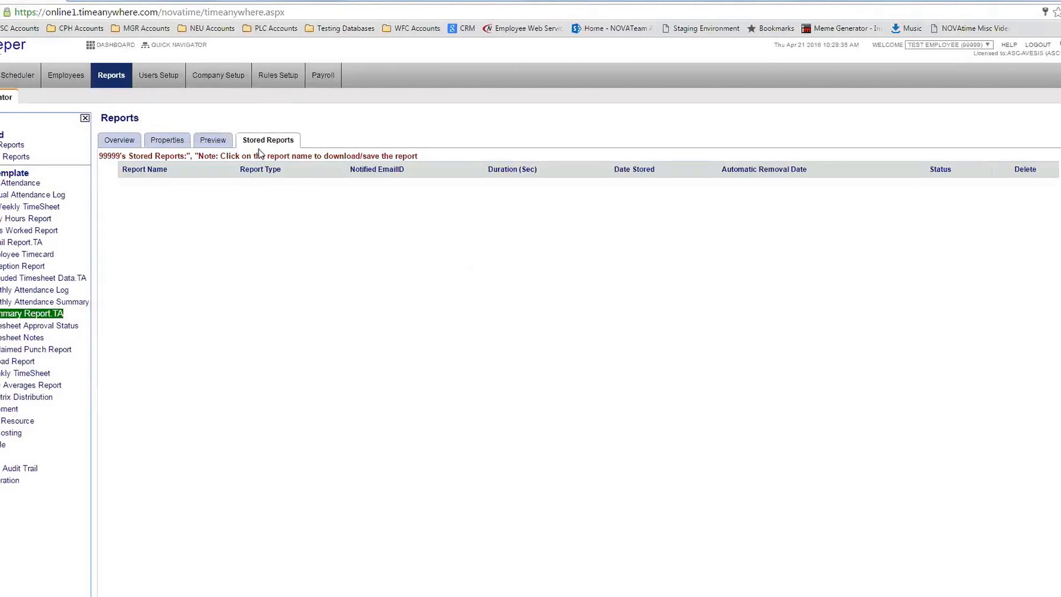
left_click(234, 82)
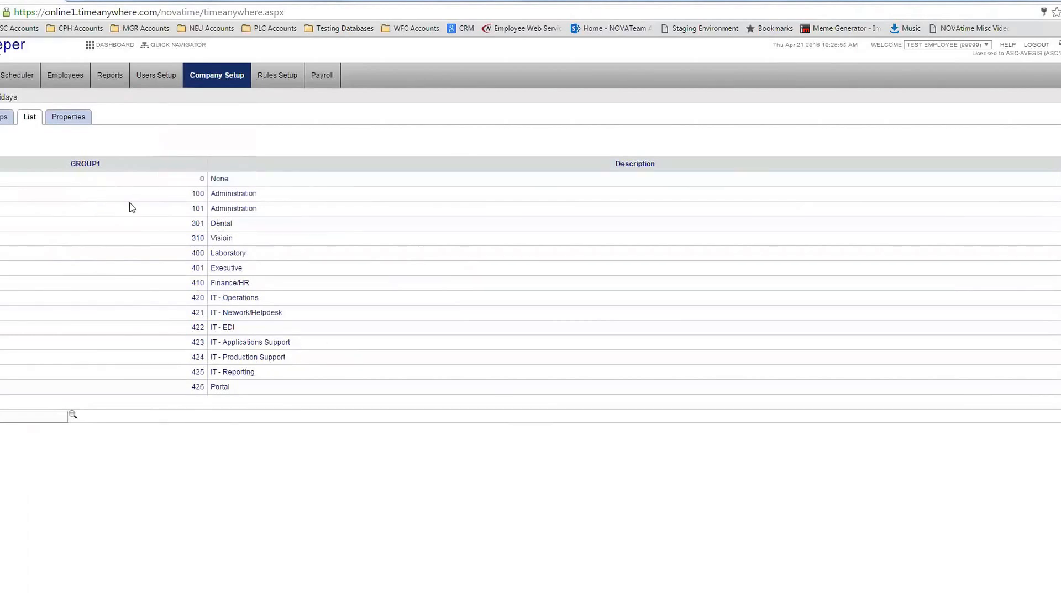
View GROUP1 entry 0 [None] with $0.000000 labor and charge rates and 0.00 maximum hours
left_click(3, 117)
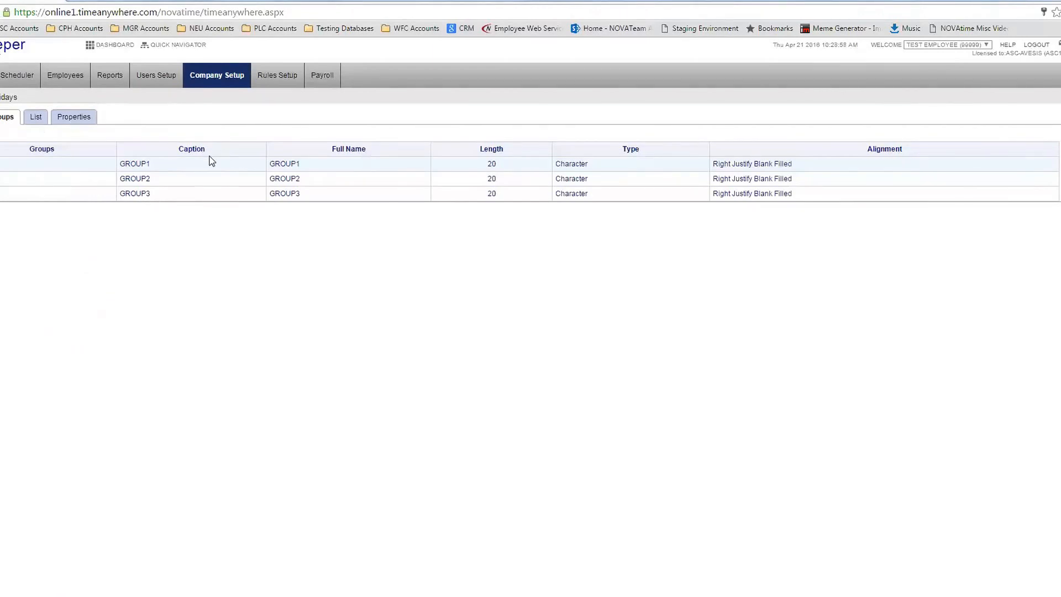
left_click(64, 119)
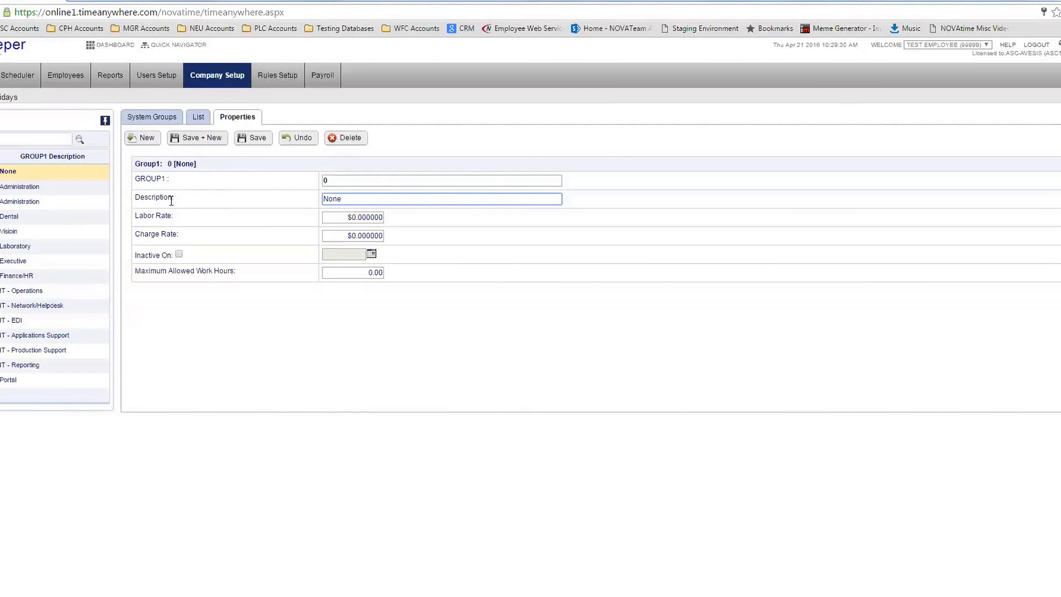
Leave the Description field and open the Holidays section under Company Setup
left_click(213, 372)
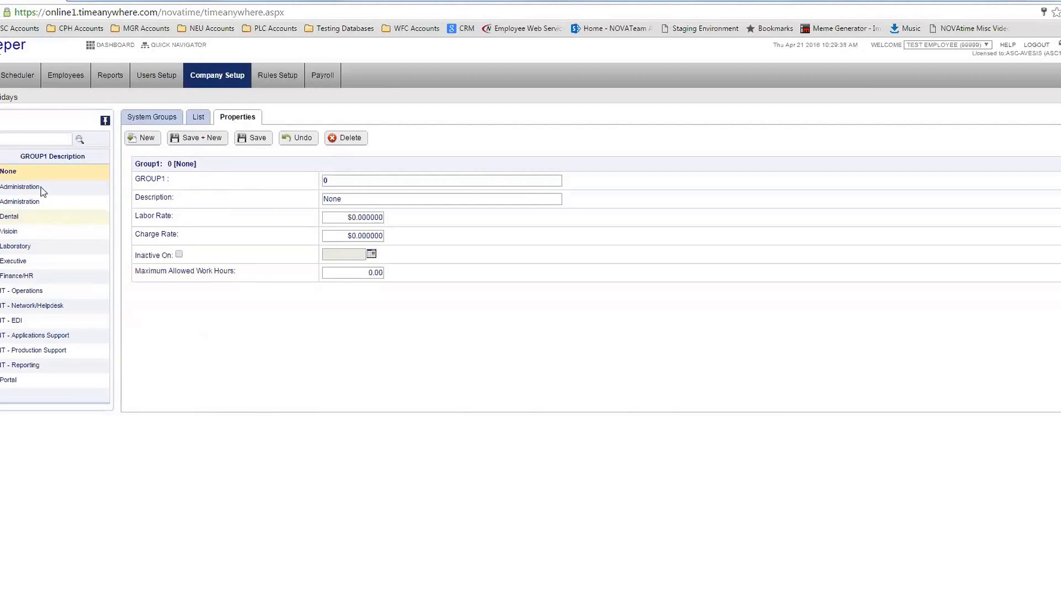
left_click(7, 98)
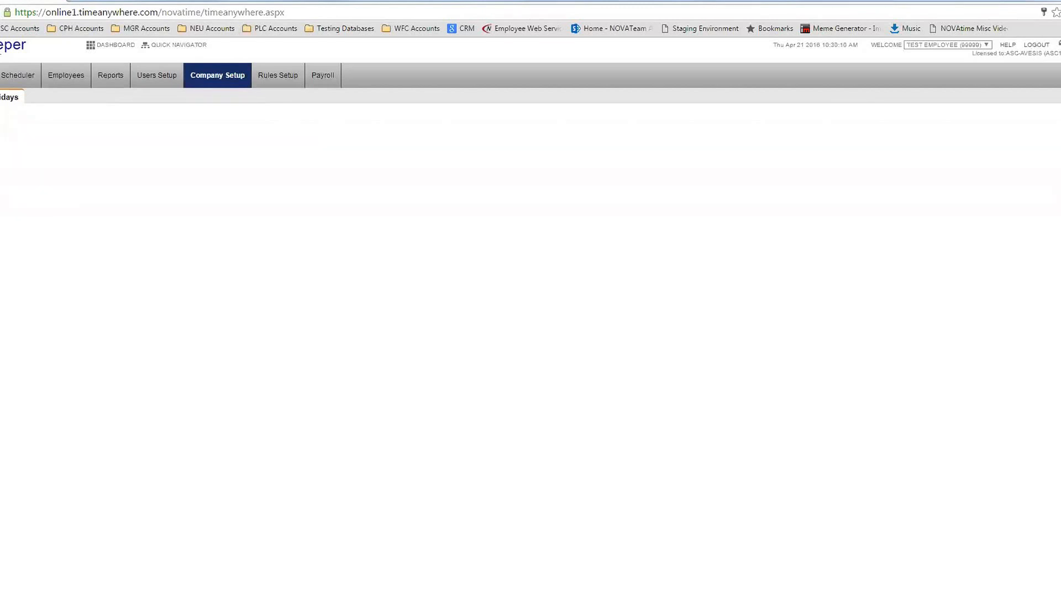
Enter a holiday dated 05/30/2016 from the calendar and name it Memorial Day via autocomplete
left_click(91, 165)
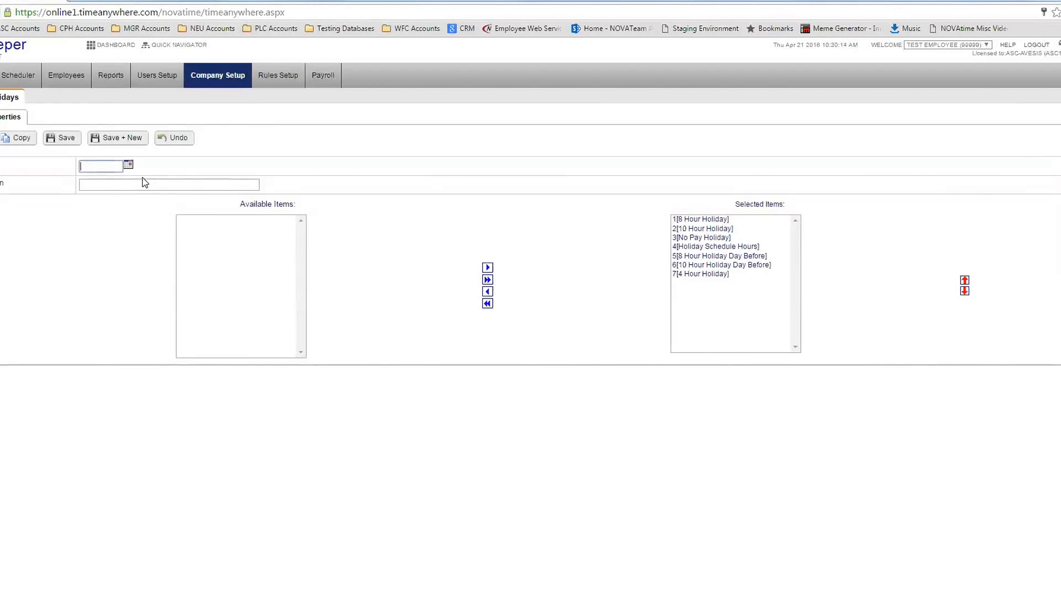
left_click(132, 168)
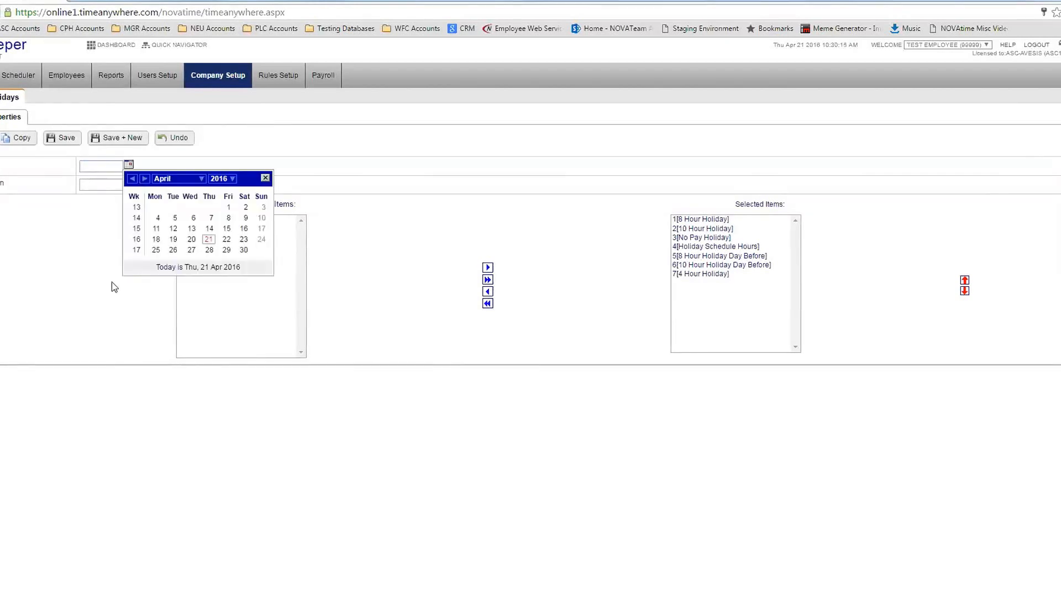
left_click(144, 178)
left_click(156, 260)
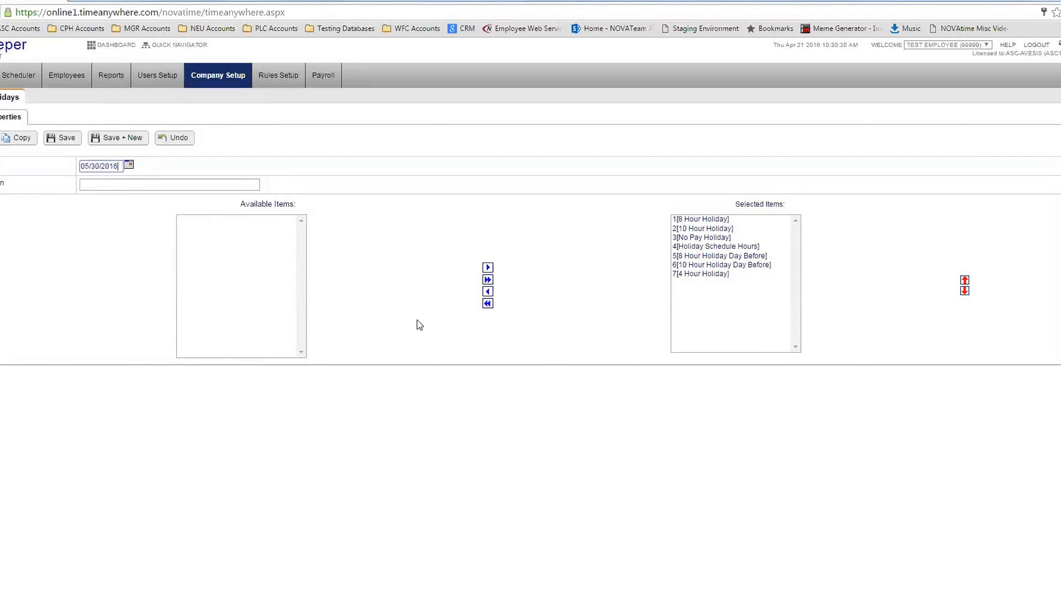
left_click(216, 187)
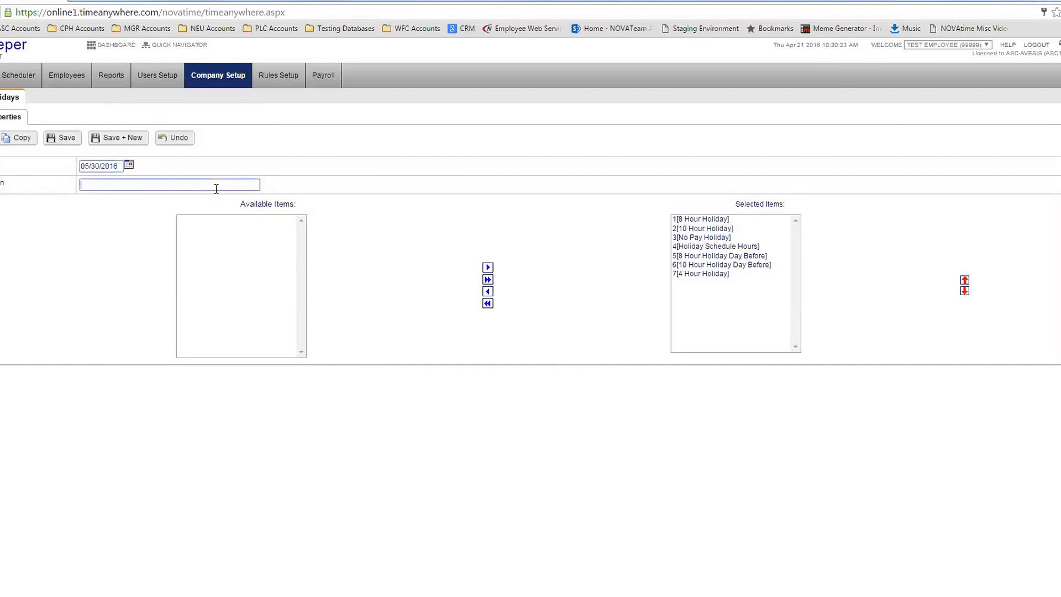
type("me")
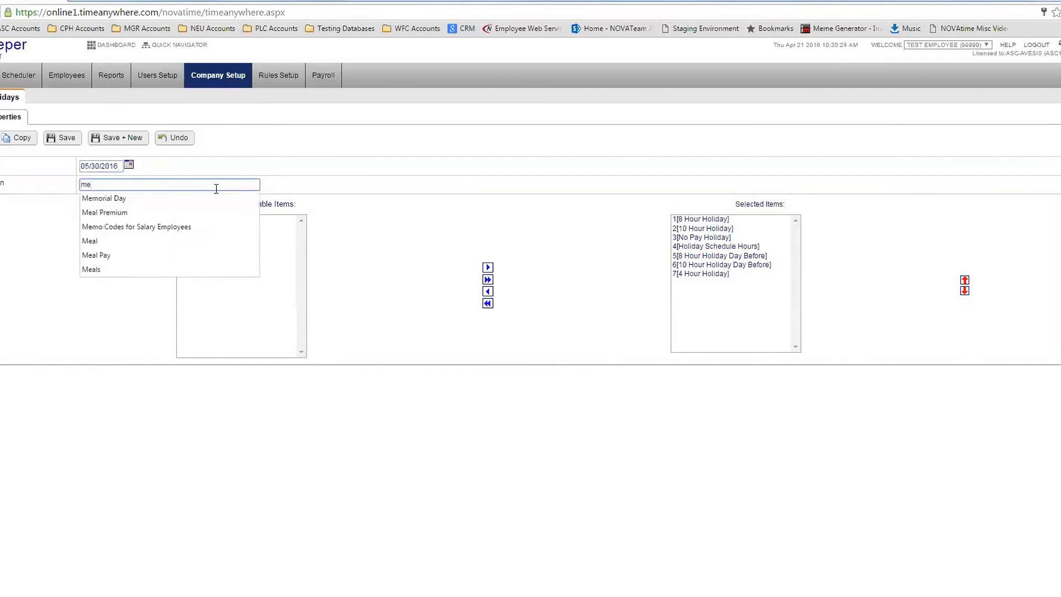
key("Down")
key("Return")
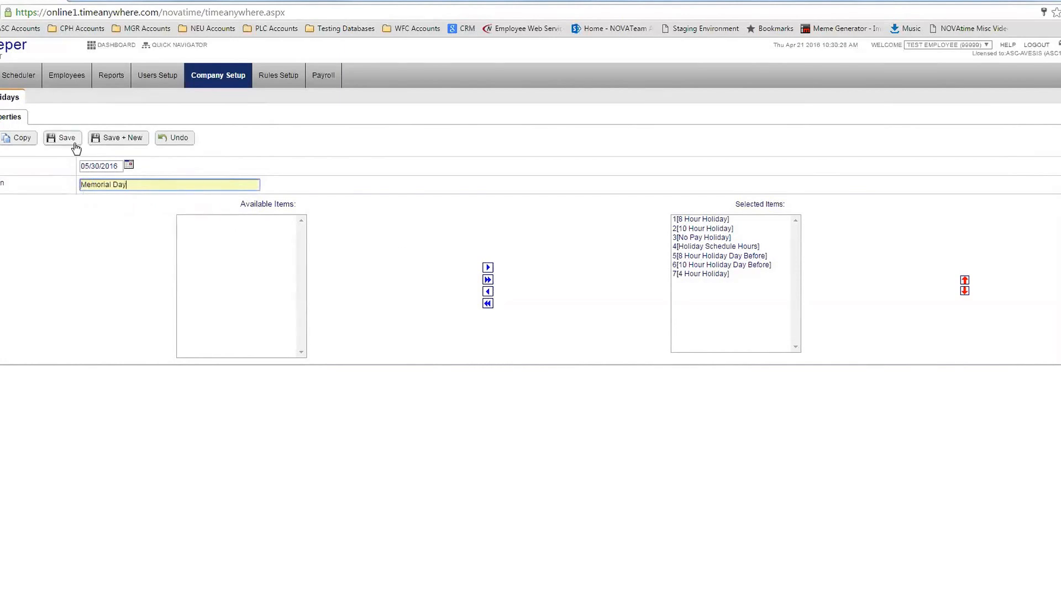
left_click_drag(123, 166, 79, 167)
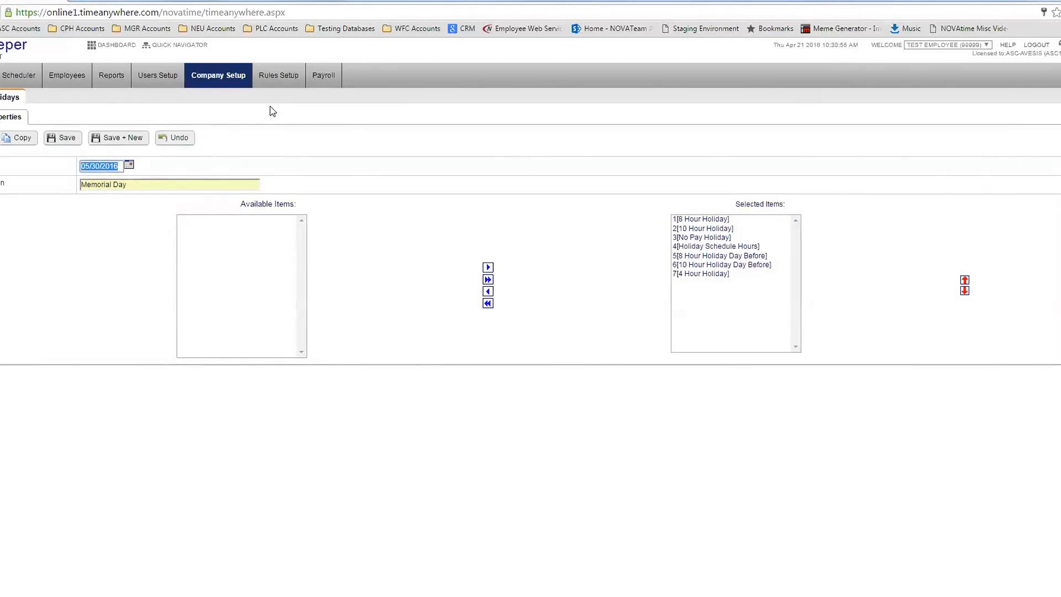
Discard the unsaved holiday and view the pay policy list in Rules Setup
left_click(279, 78)
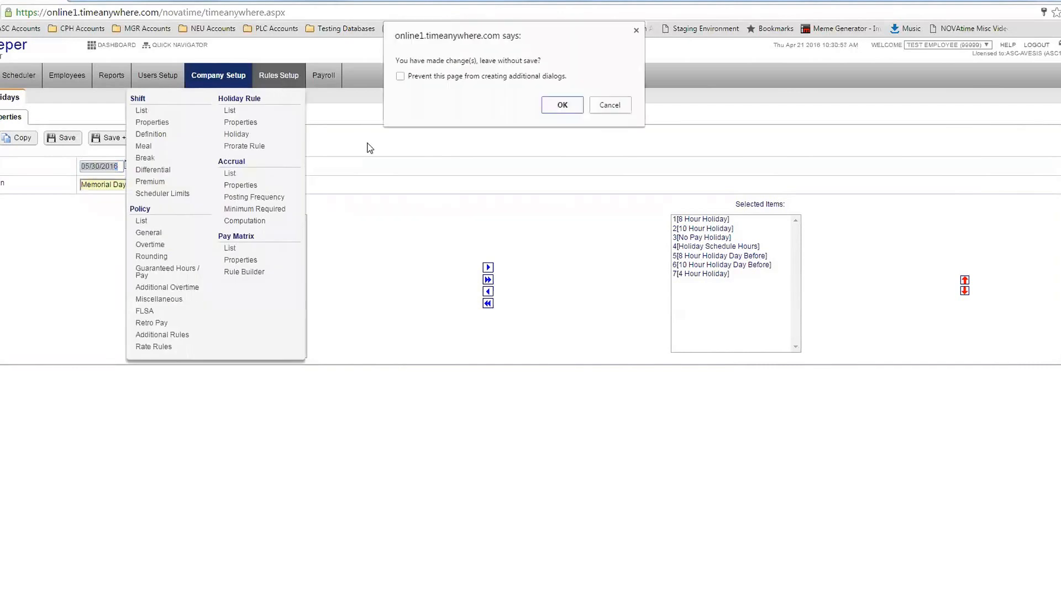
left_click(562, 107)
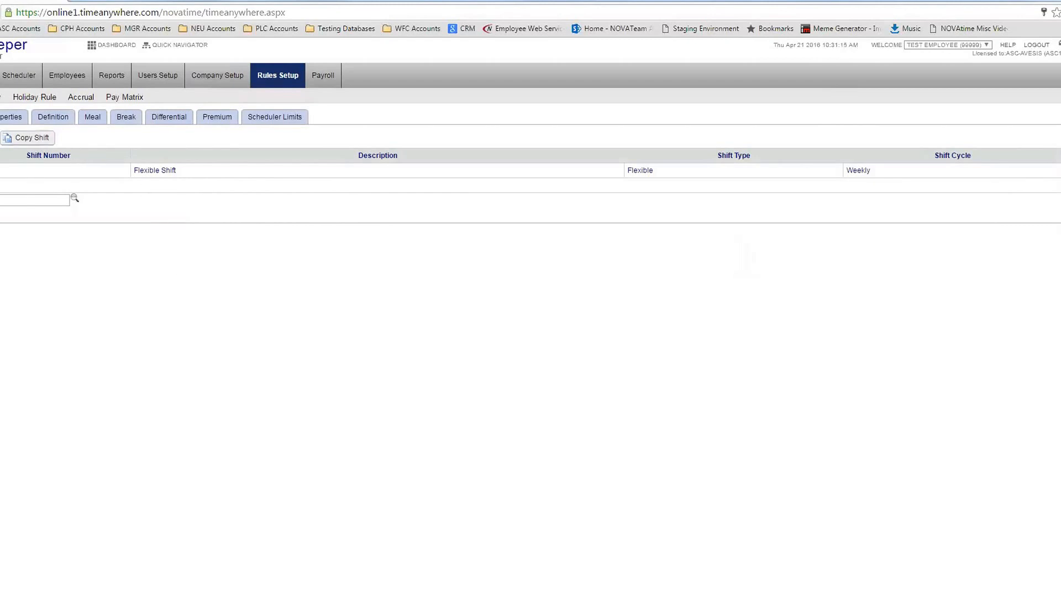
left_click(2, 98)
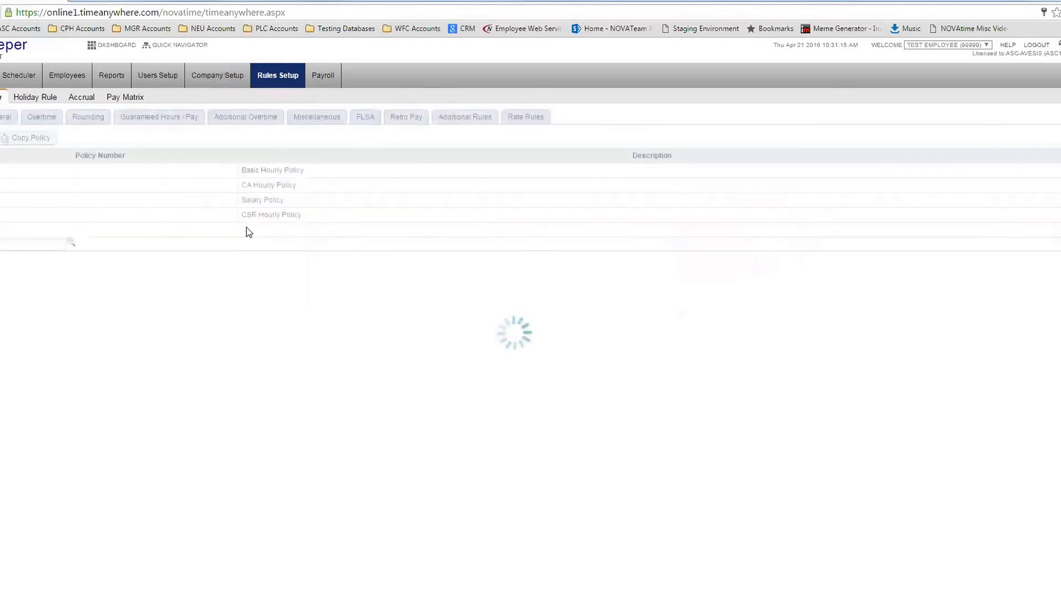
Review holiday rules and accrual codes, ending on the Payroll Process Data page
left_click(34, 99)
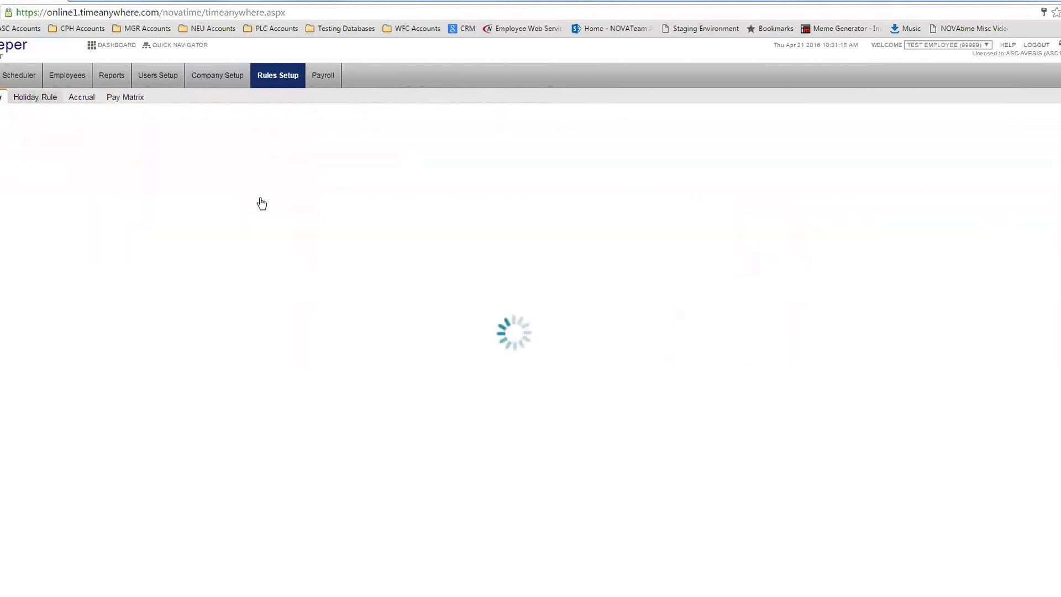
left_click(84, 100)
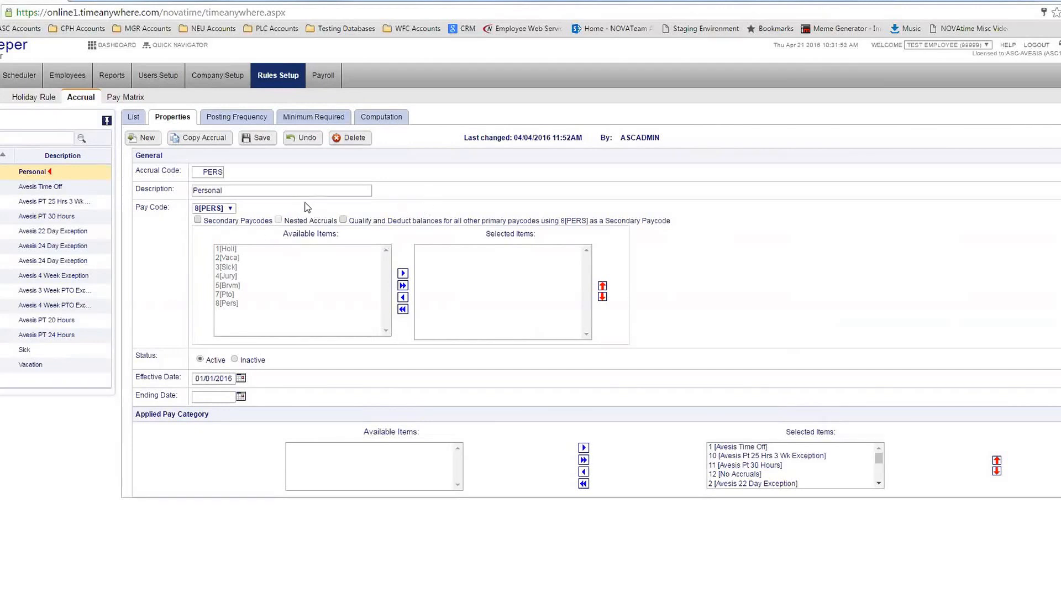
left_click(323, 75)
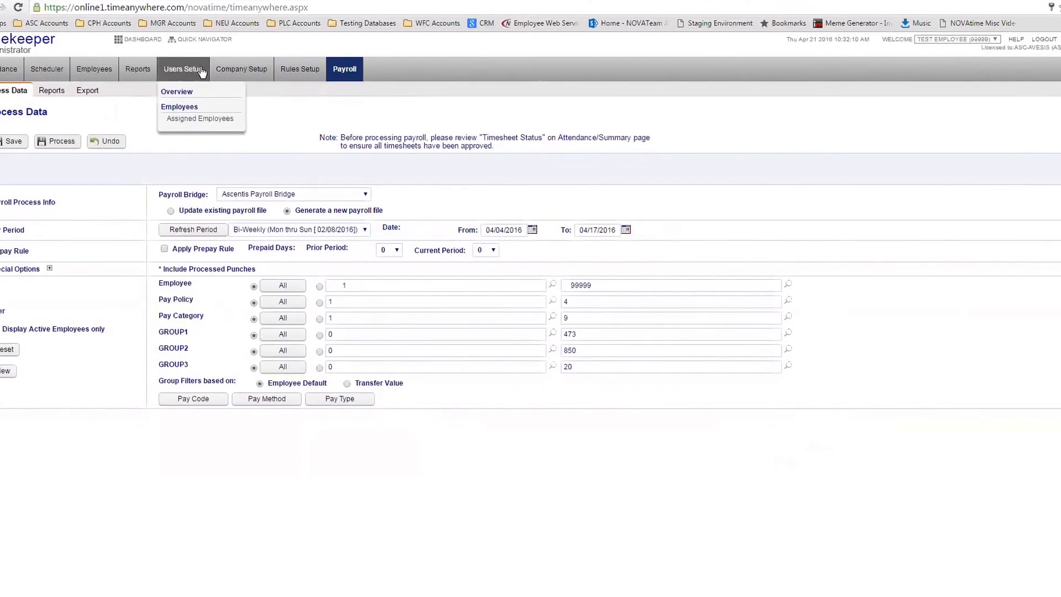
Go to the Users Setup page to begin adding a new user login
left_click(193, 71)
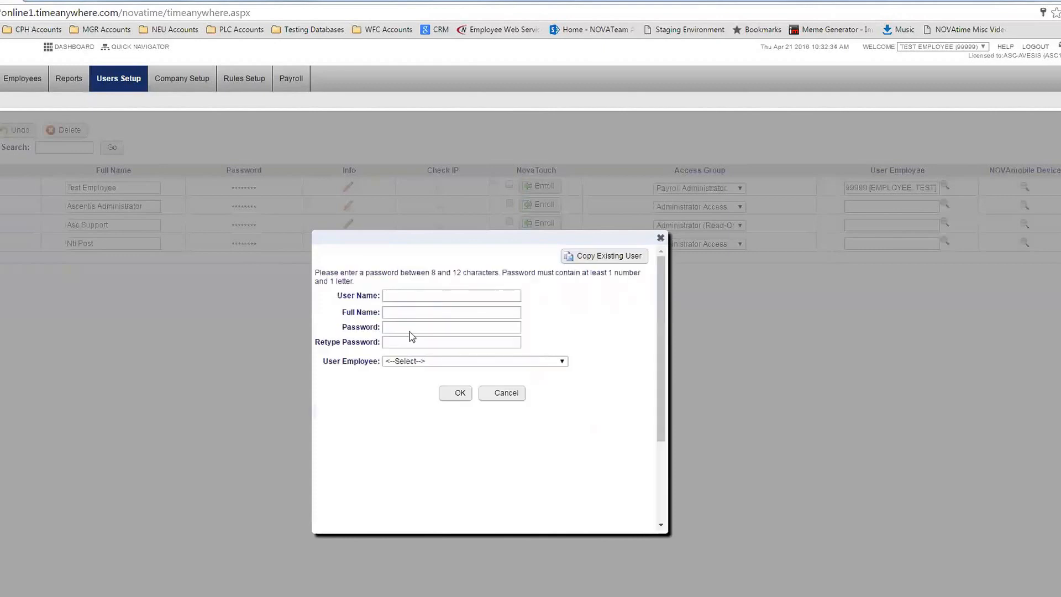
Link the new login to an employee chosen from the User Employee list
left_click_drag(338, 297, 388, 298)
left_click(388, 298)
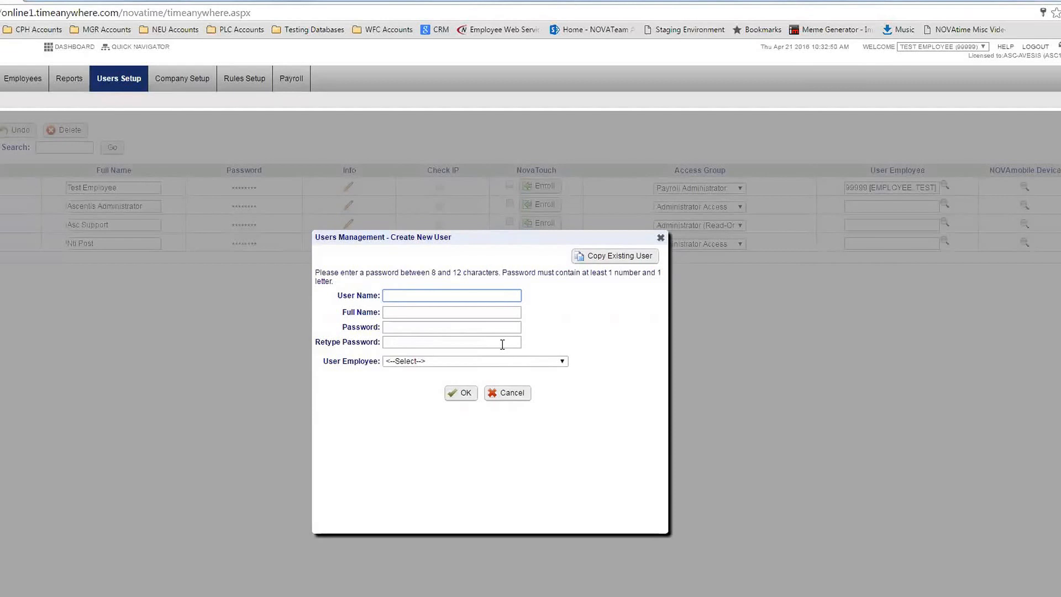
left_click(478, 361)
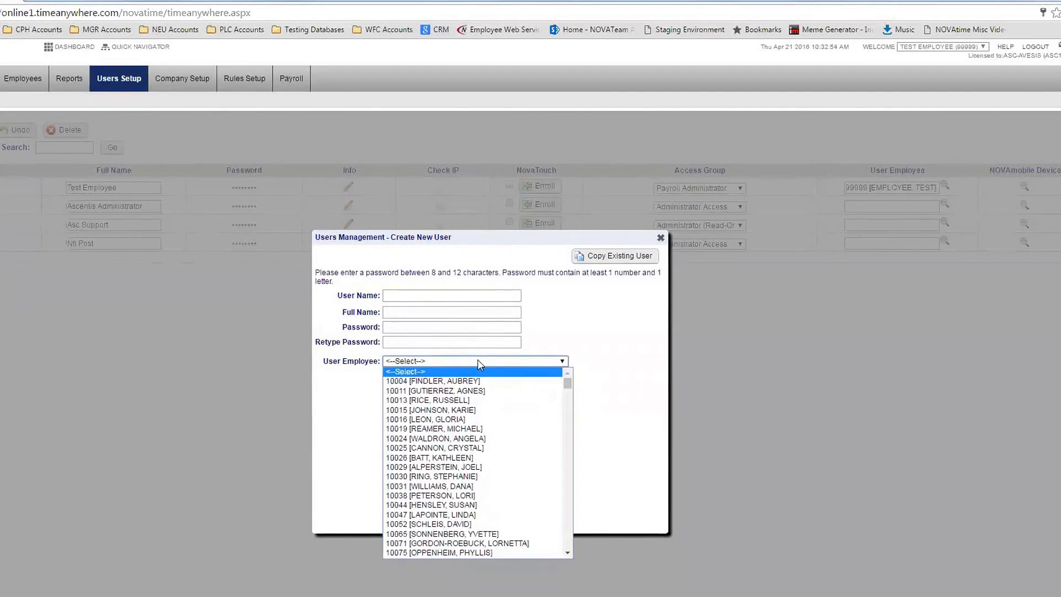
scroll(547, 498, "down", 10)
scroll(535, 474, "down", 15)
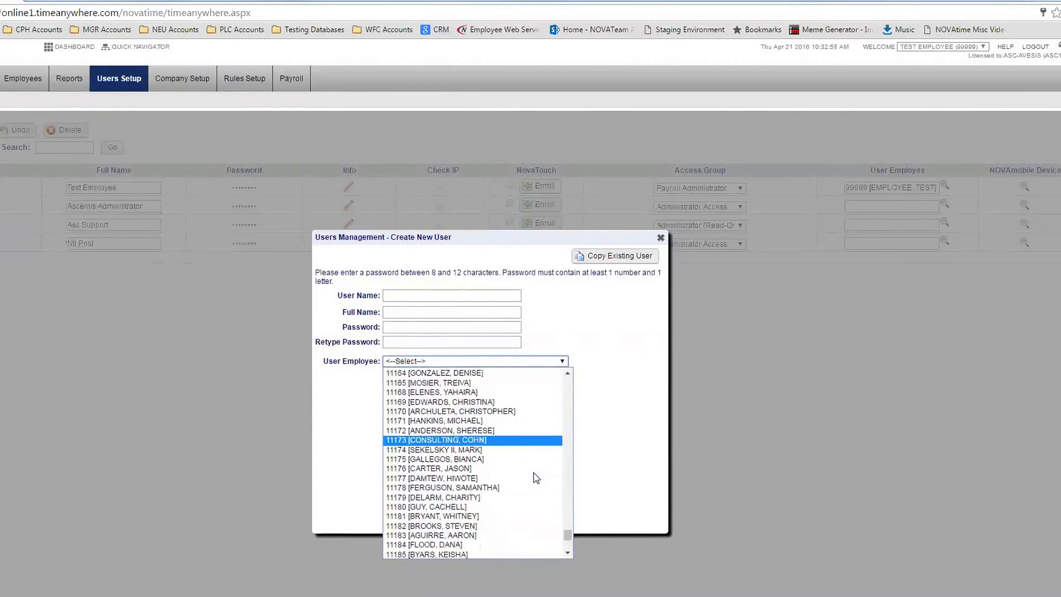
scroll(536, 478, "down", 4)
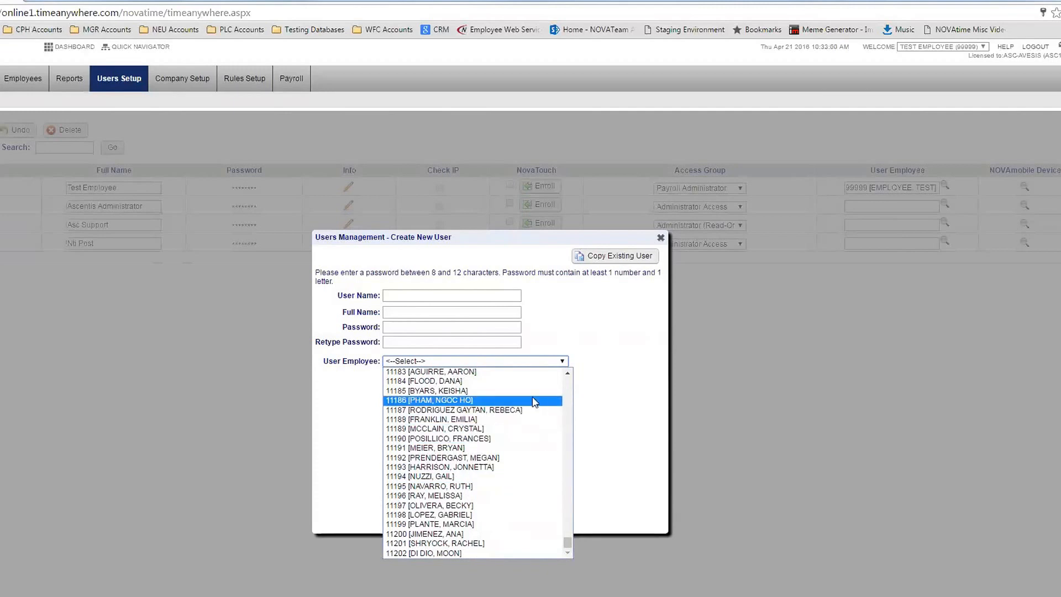
left_click(540, 374)
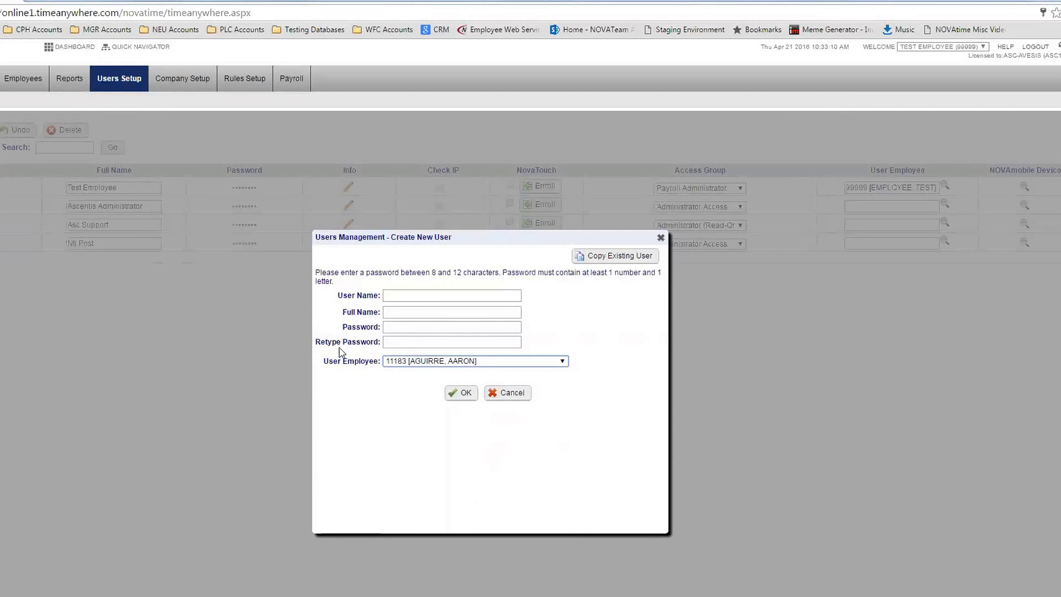
Enter the login's user name, the person's full name, and the password
left_click(501, 297)
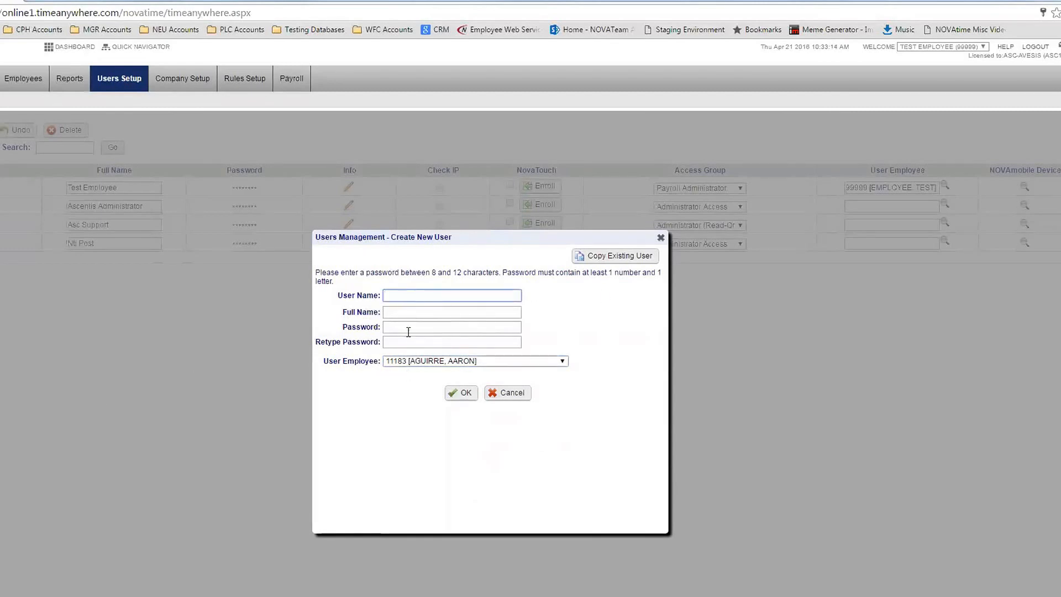
type("11183")
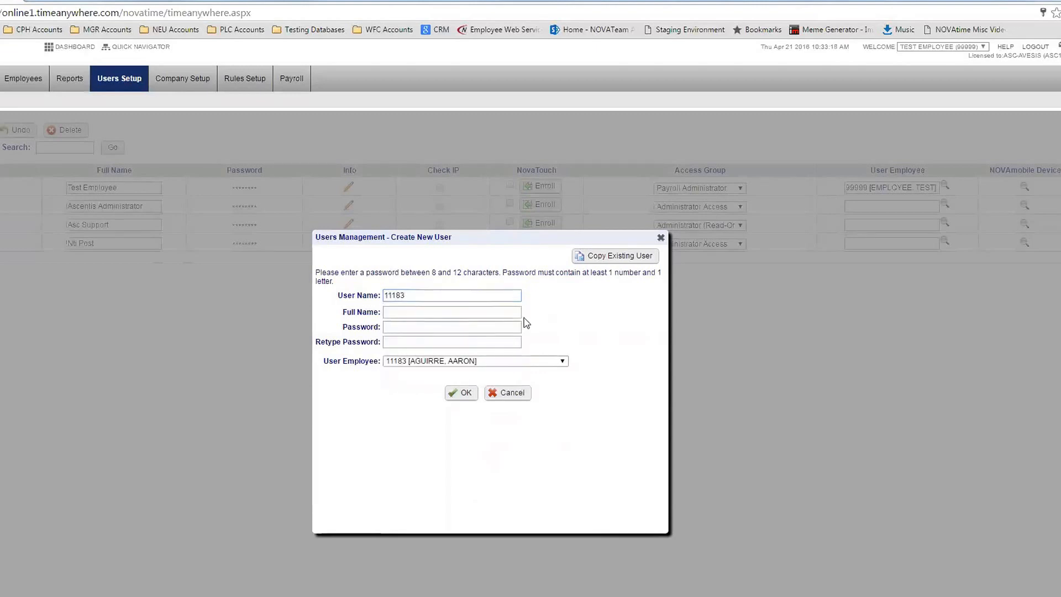
left_click_drag(338, 297, 404, 312)
left_click(404, 312)
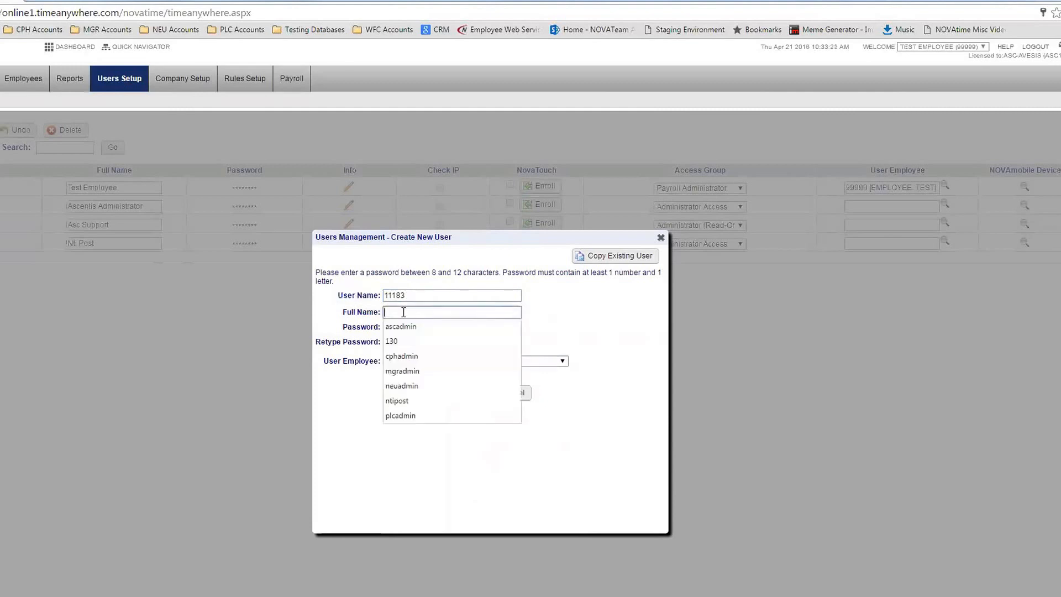
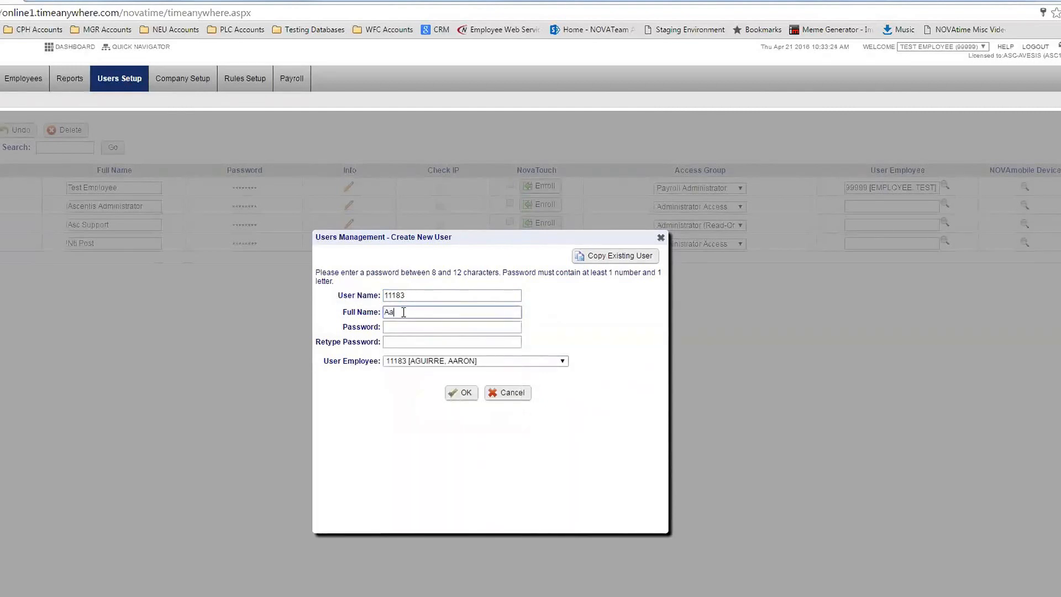
key("Tab")
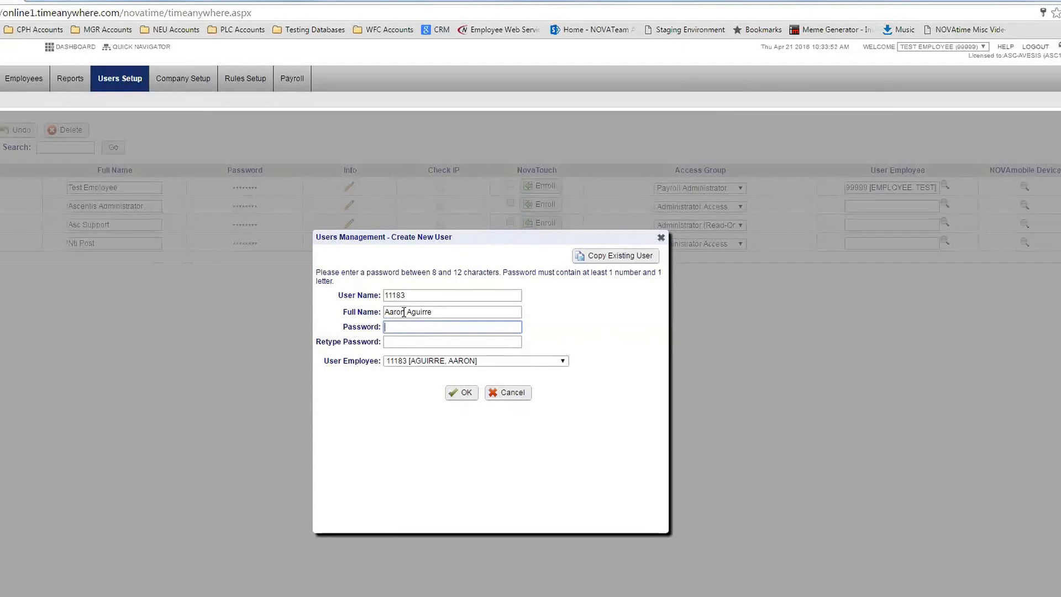
type("••••••")
key("BackSpace")
key("BackSpace")
key("BackSpace")
key("BackSpace")
key("BackSpace")
key("BackSpace")
key("BackSpace")
type("••••••••")
key("Tab")
type("••••••••")
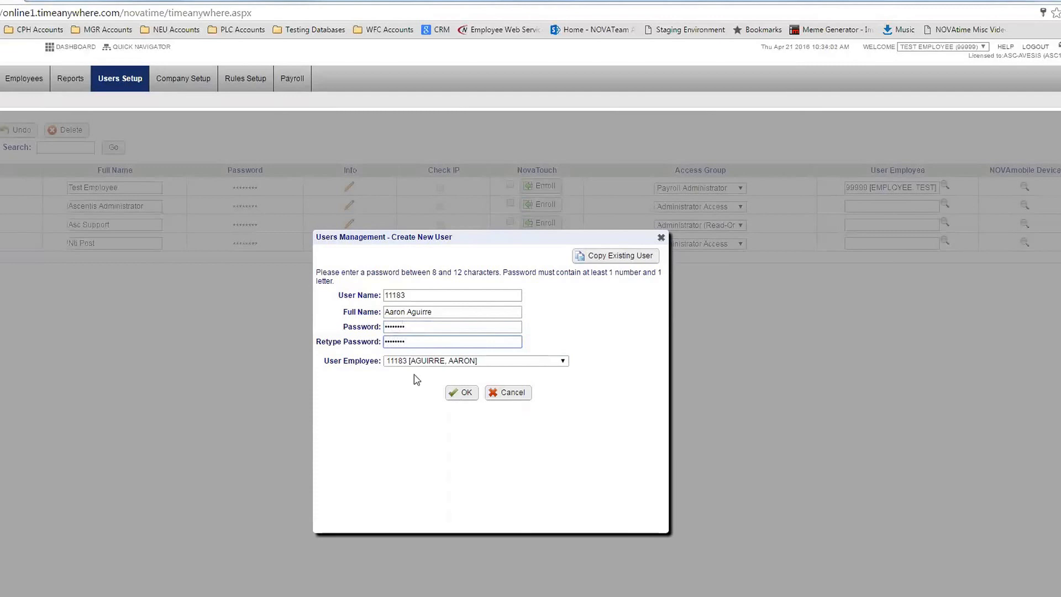
left_click_drag(325, 360, 382, 362)
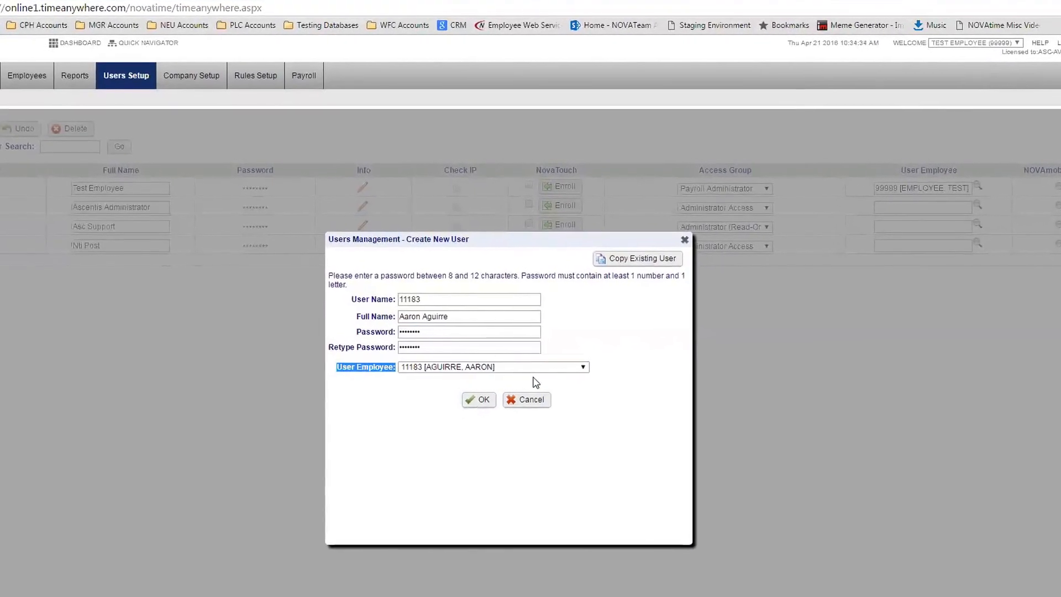
Create the user, give it Supervisor Access, and open its User Info
left_click(486, 404)
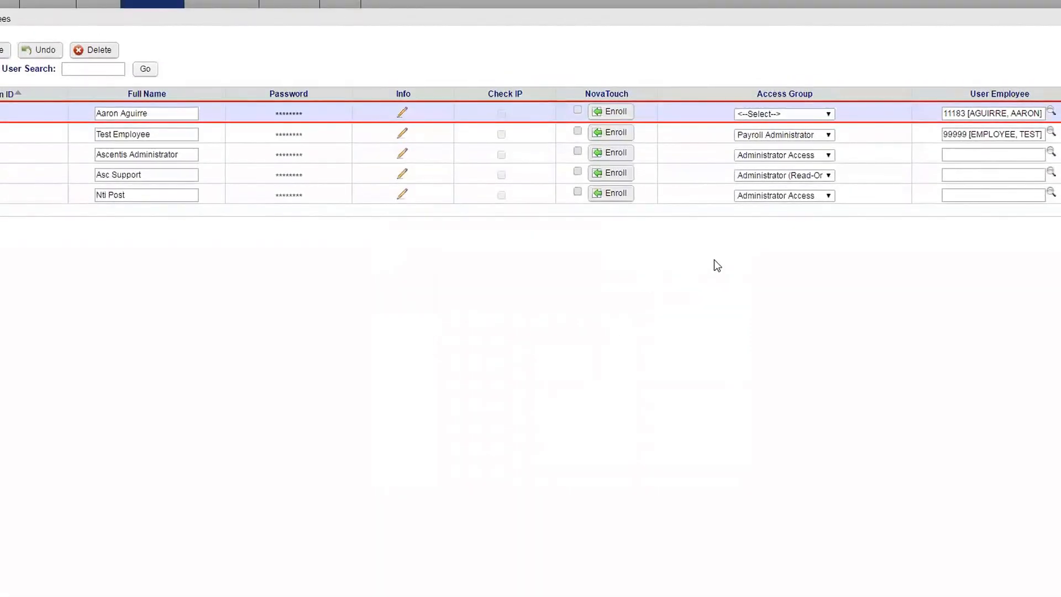
left_click(777, 114)
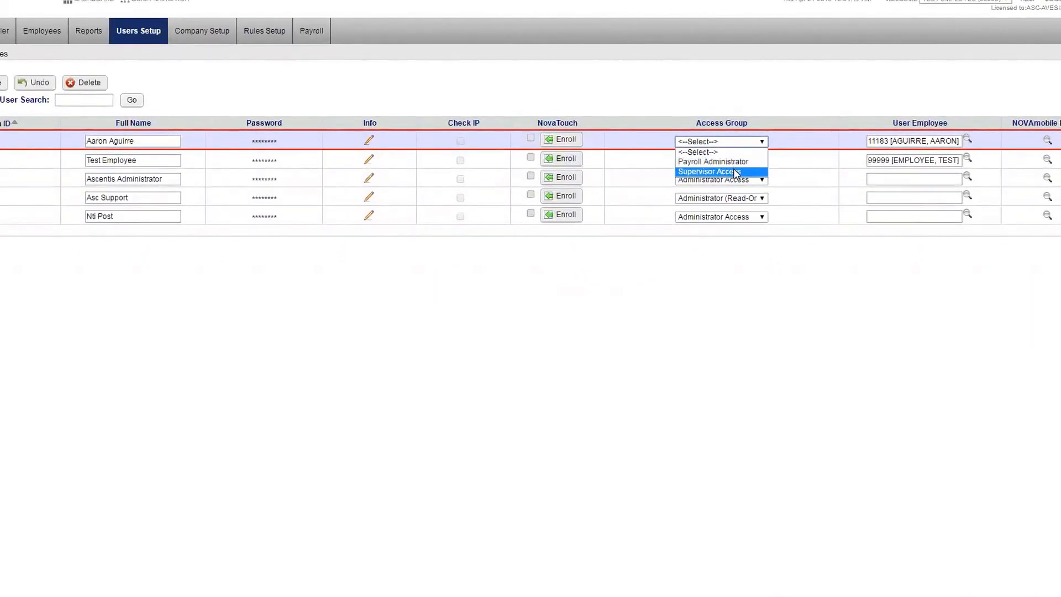
left_click(735, 172)
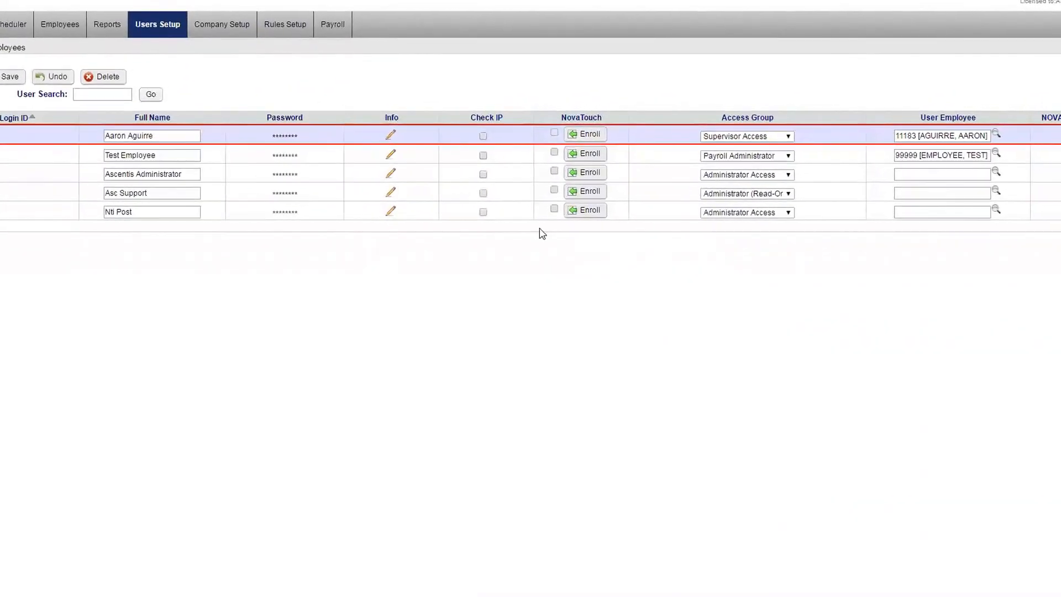
left_click(391, 136)
left_click(446, 285)
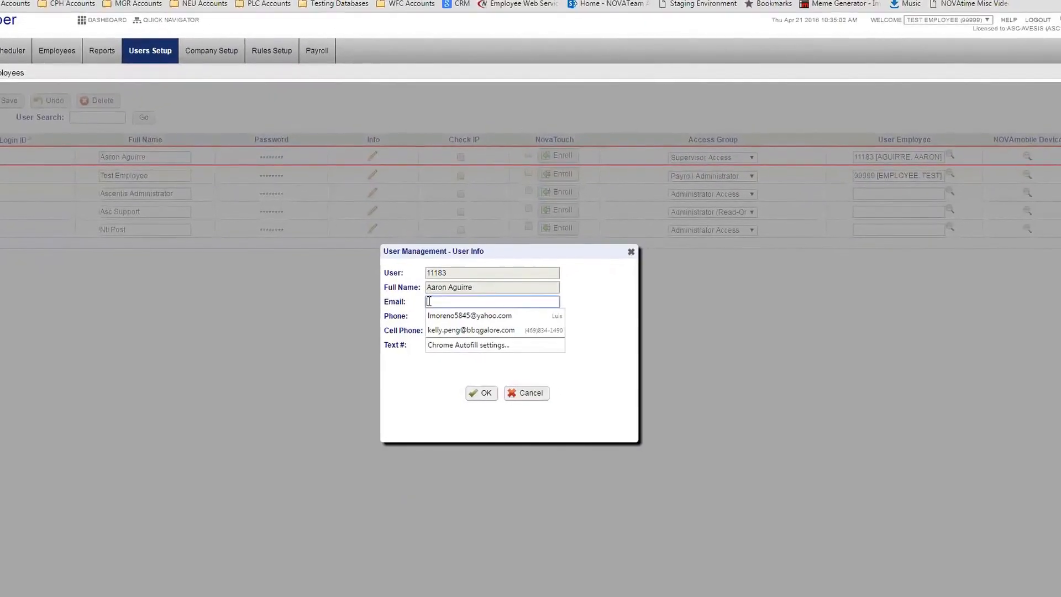
Close the User Info dialog leaving all contact fields empty
left_click(569, 294)
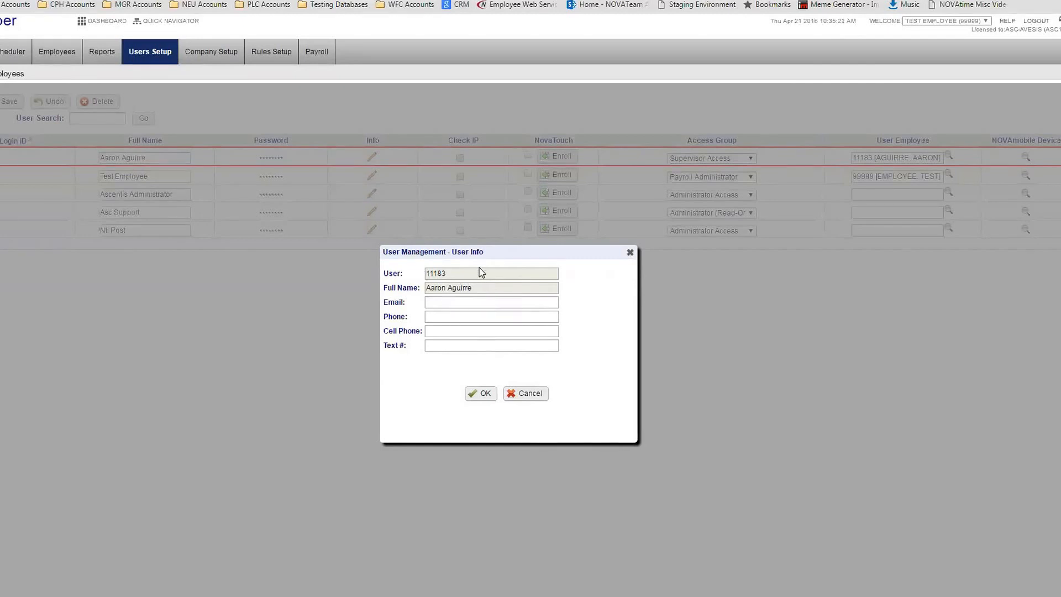
left_click(543, 396)
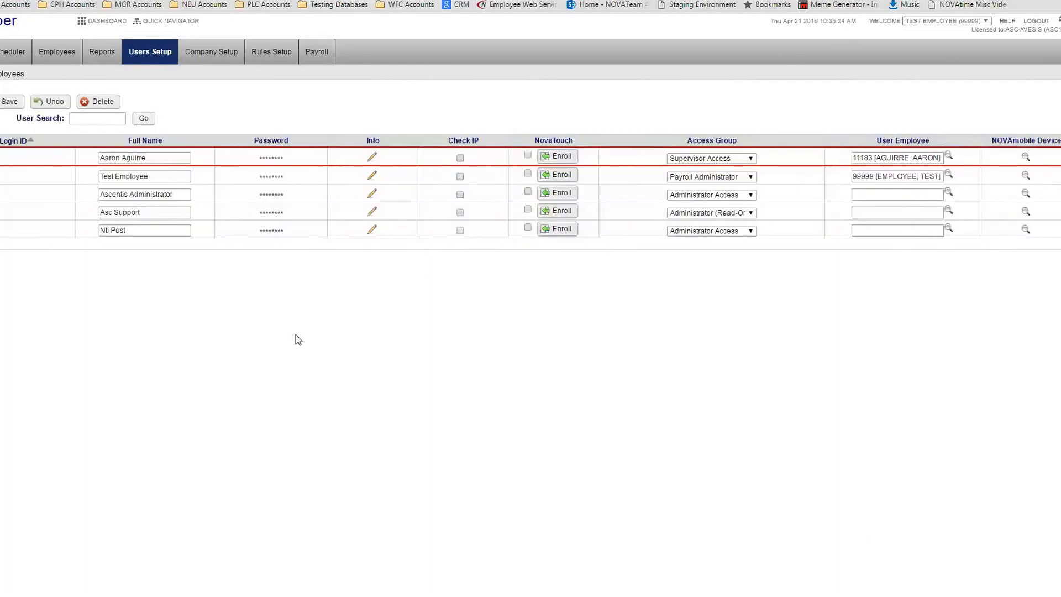
Save the user, review Manually Select's employees, then choose Group Filter for assigned employees
left_click(4, 102)
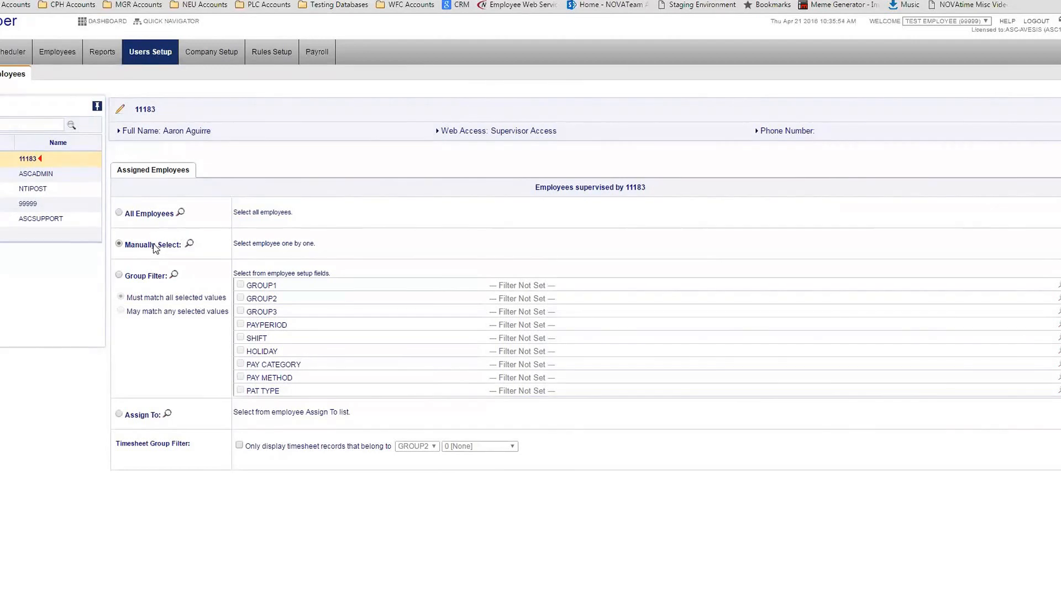
left_click(190, 244)
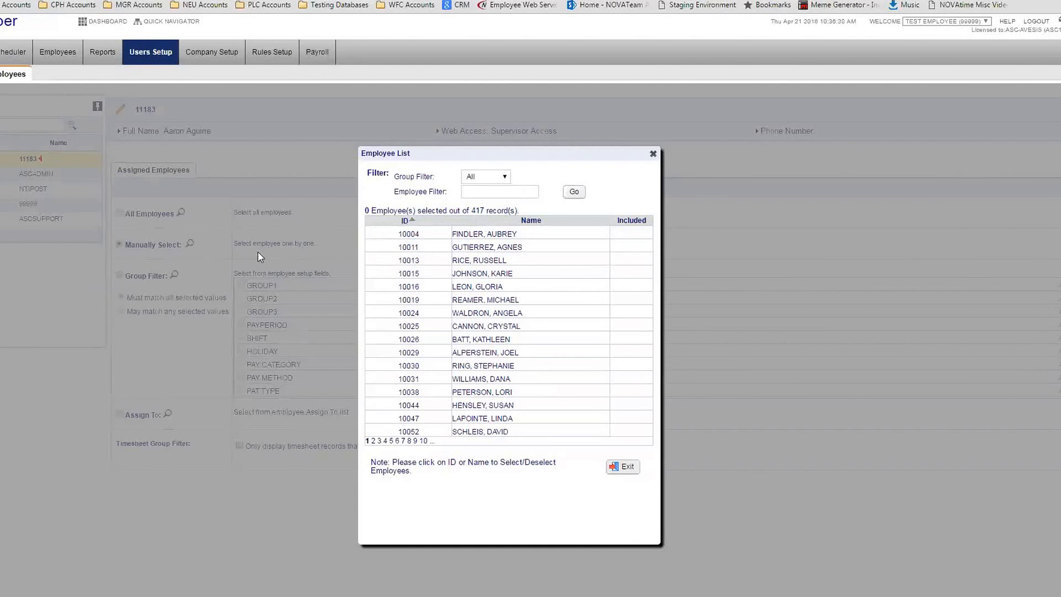
left_click(623, 467)
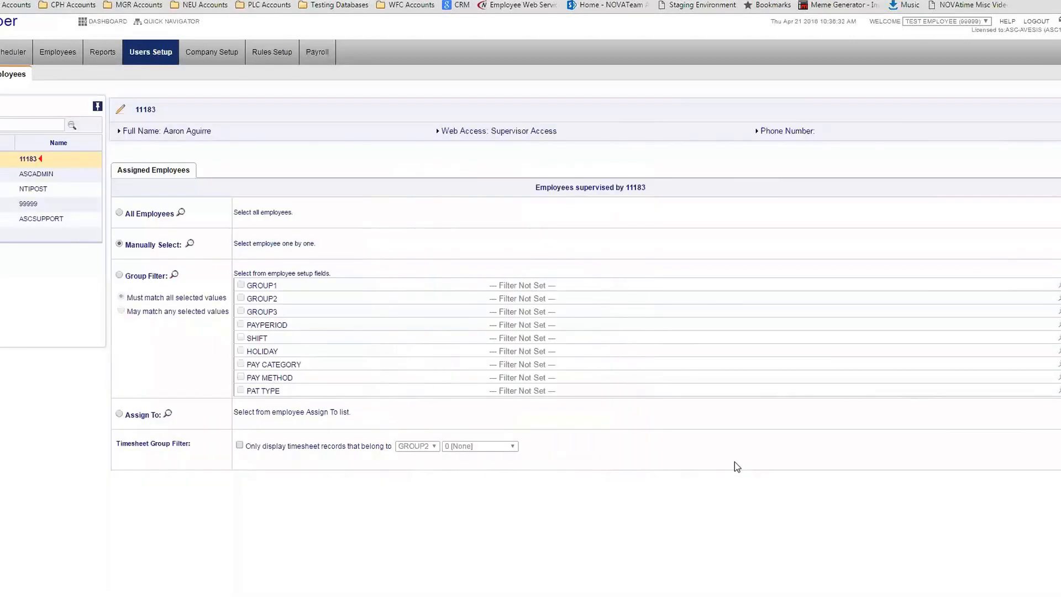
left_click(148, 280)
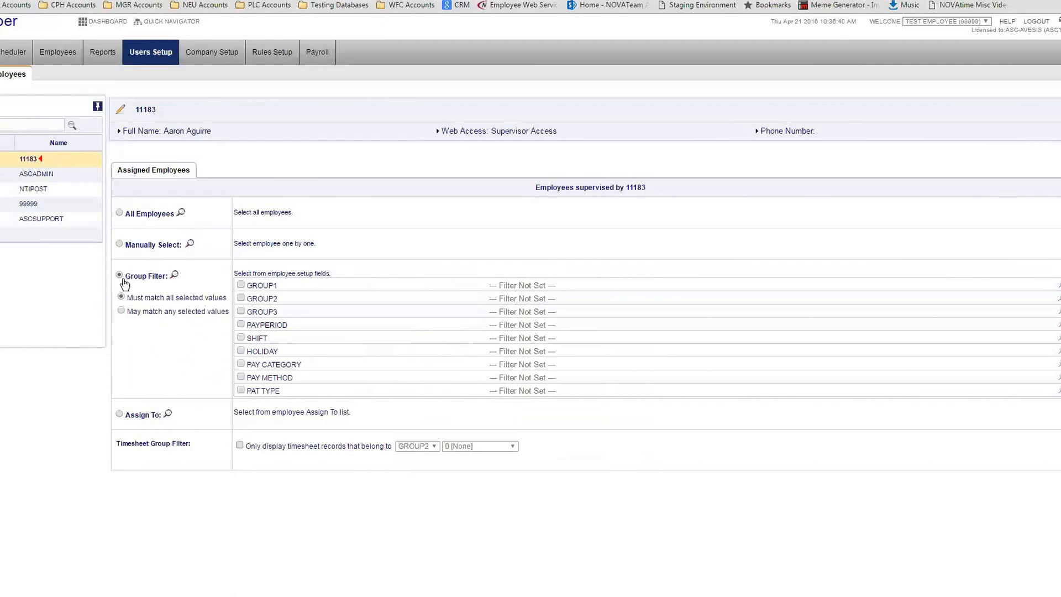
Include only the Vision group in the GROUP1 filter, then switch to Assign To
left_click(242, 283)
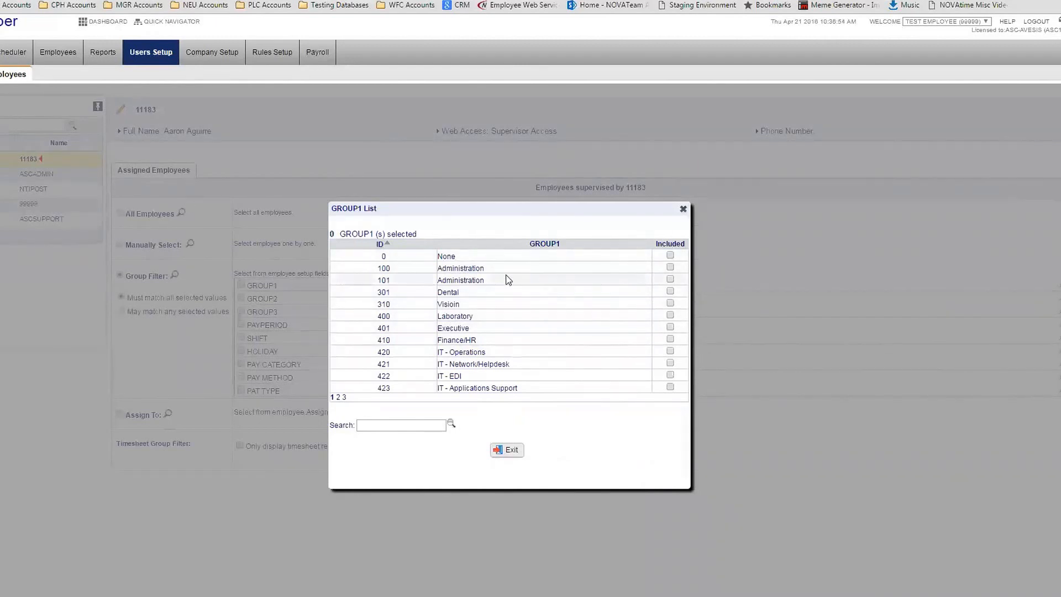
left_click(446, 306)
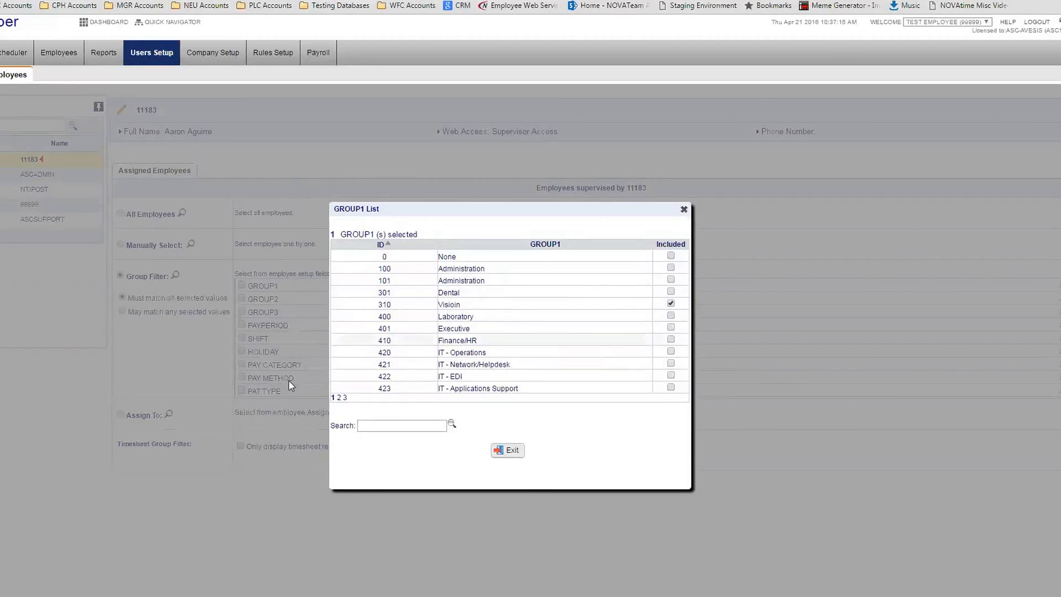
left_click(511, 451)
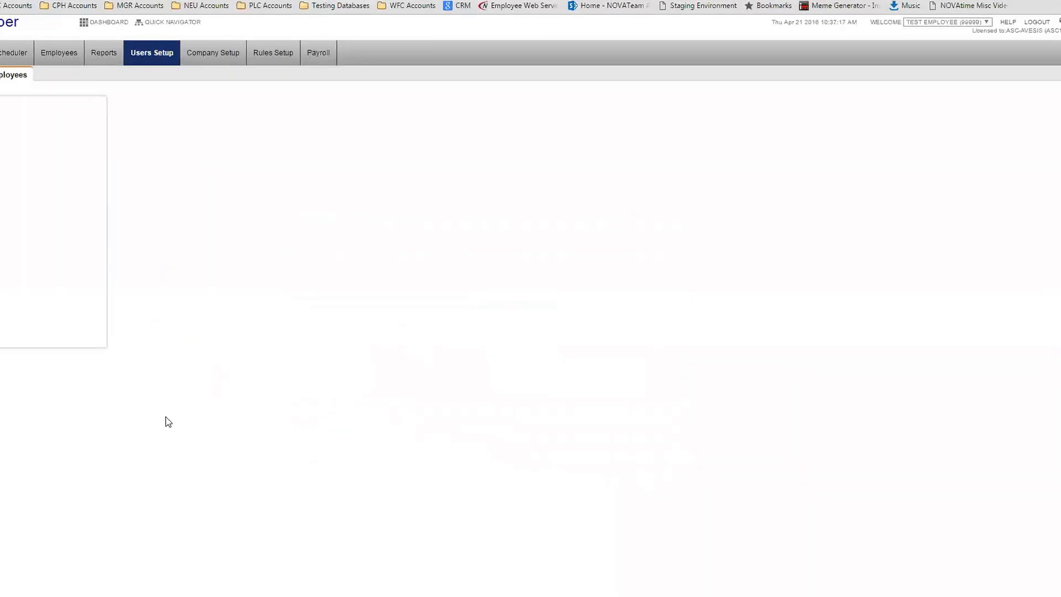
left_click(143, 421)
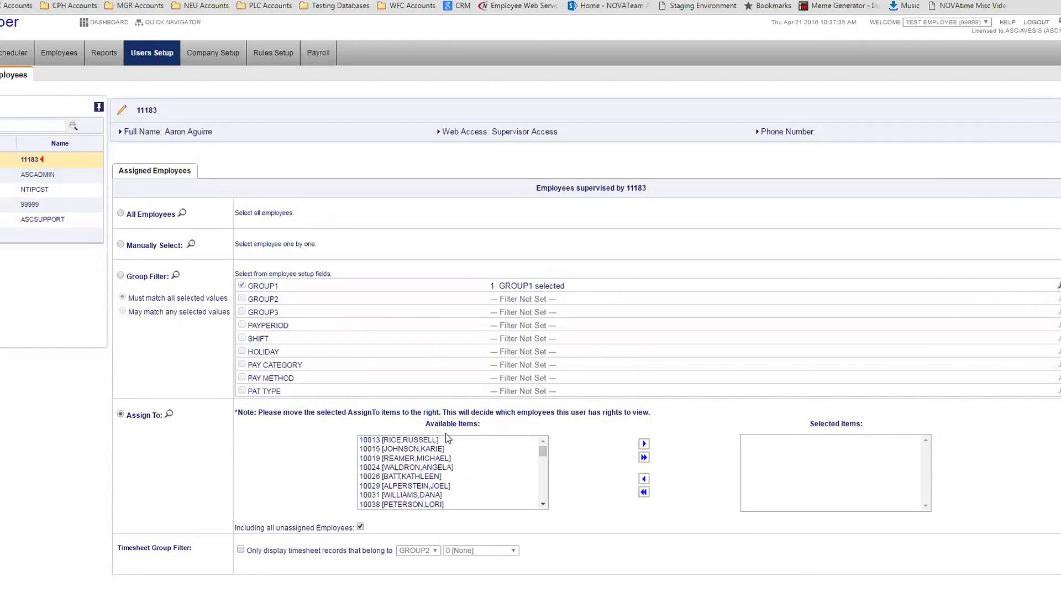
Move the first available employee into the Assign To selected items
left_click_drag(544, 454, 559, 512)
left_click(442, 486)
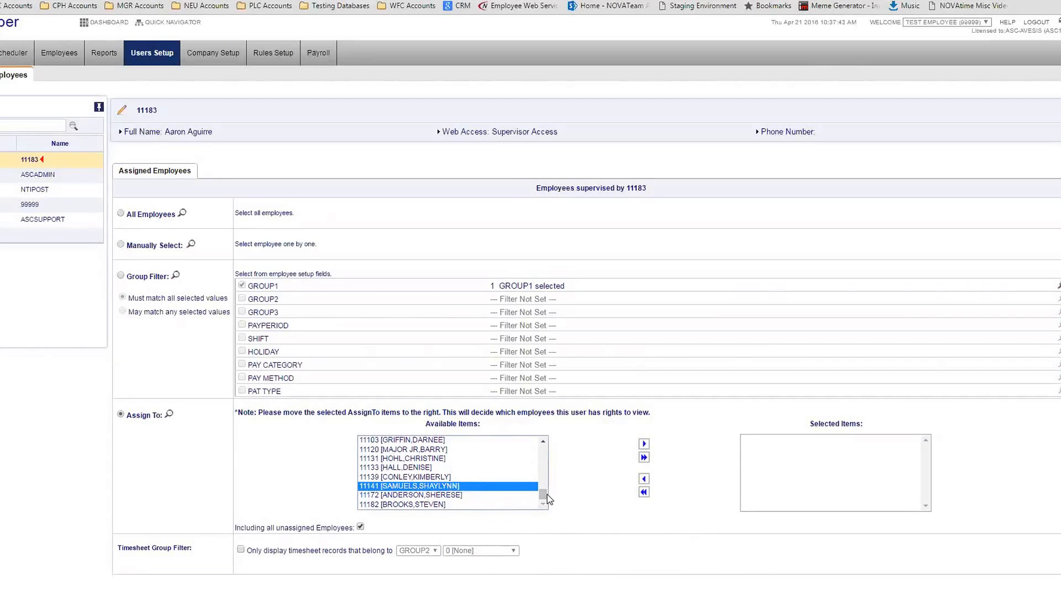
left_click_drag(542, 493, 487, 472)
left_click_drag(545, 501, 443, 449)
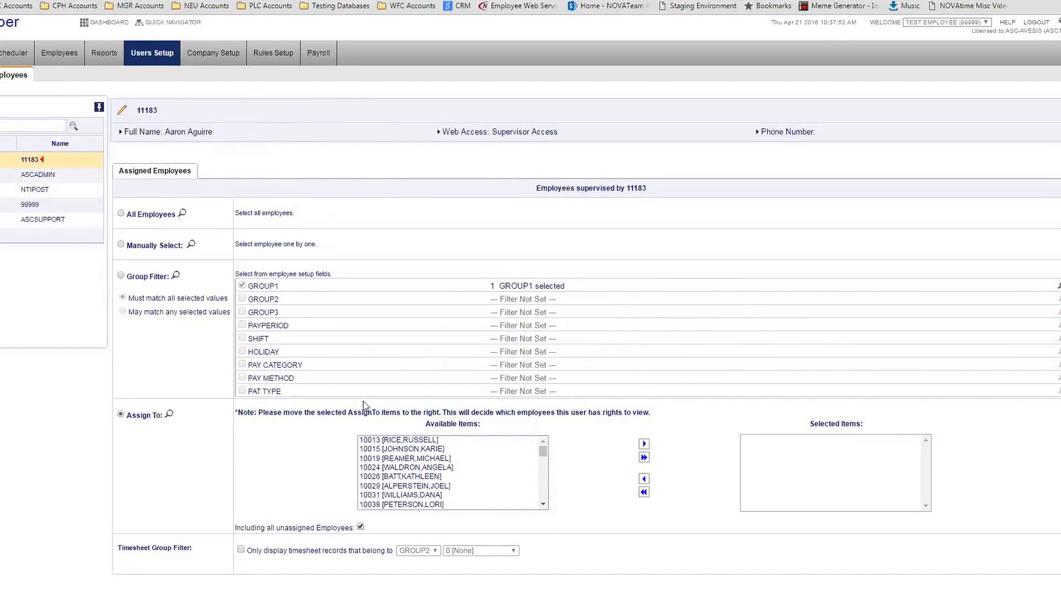
left_click(432, 441)
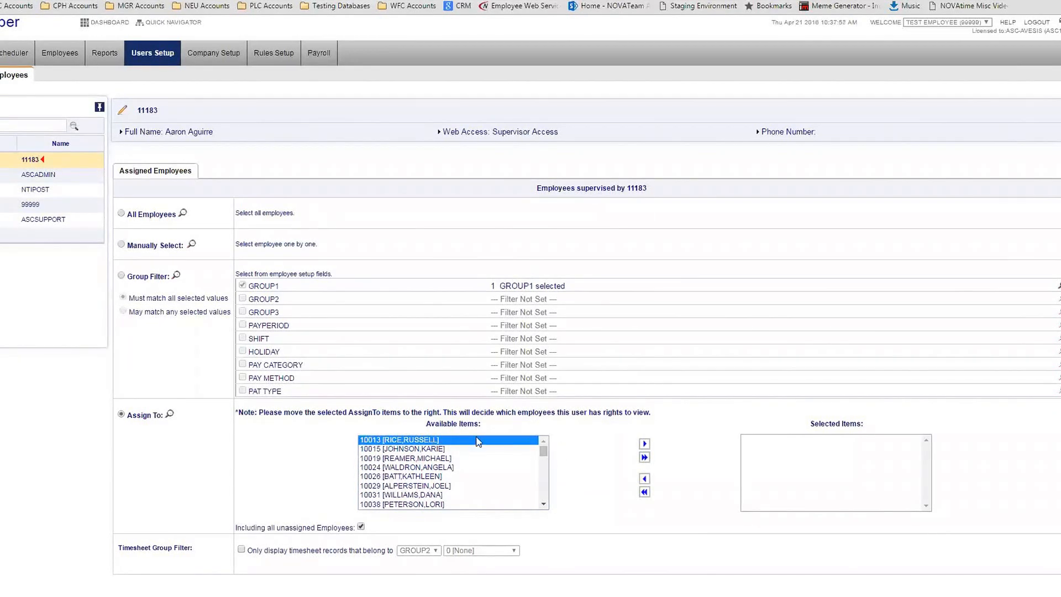
left_click(646, 445)
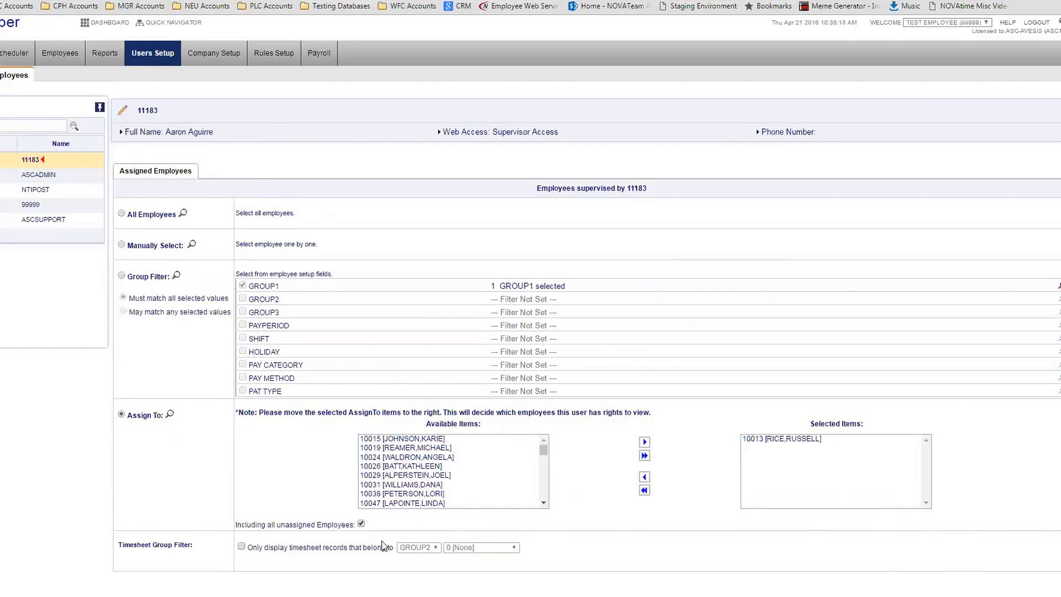
Uncheck Including all unassigned Employees and return to the user logins list
left_click(361, 523)
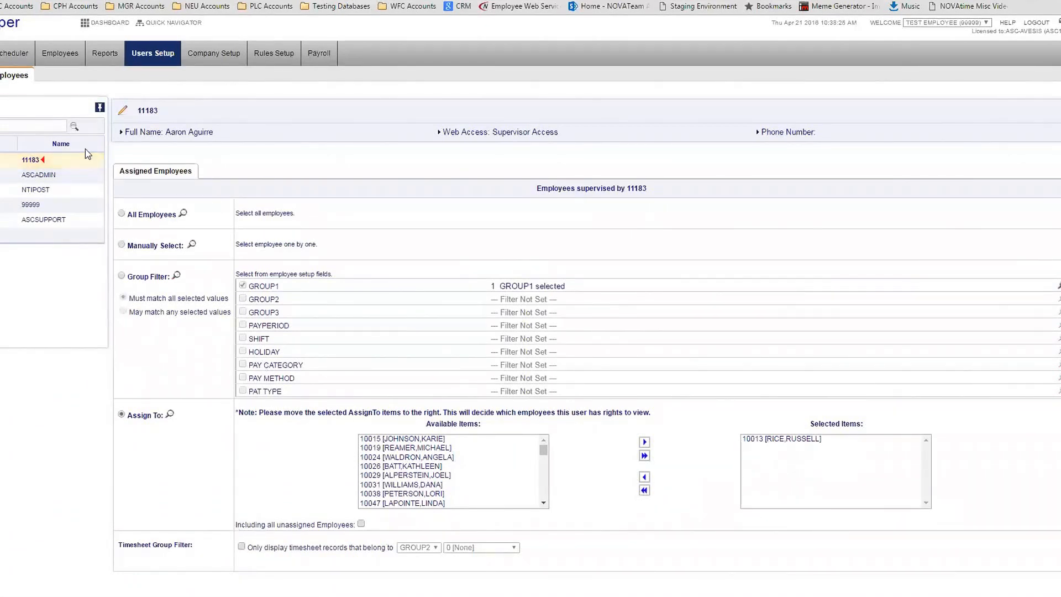
left_click_drag(246, 525, 291, 536)
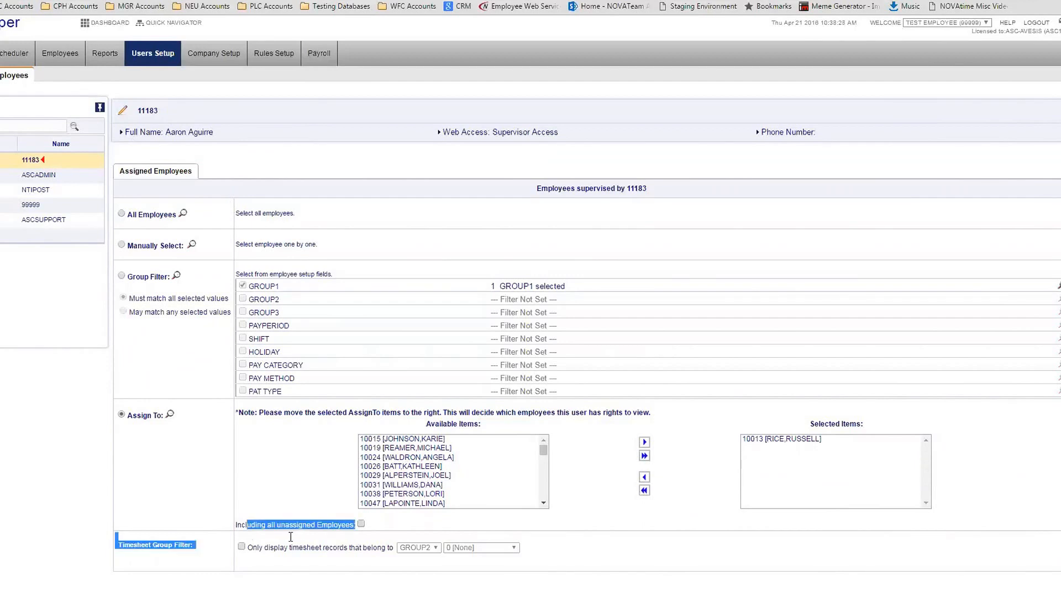
left_click(319, 499)
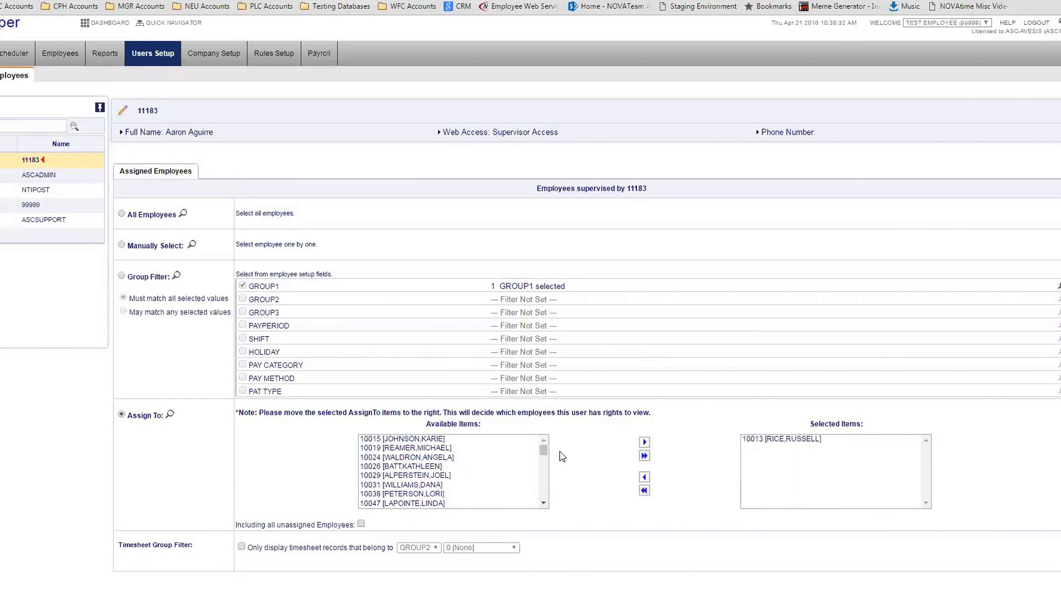
left_click(771, 441)
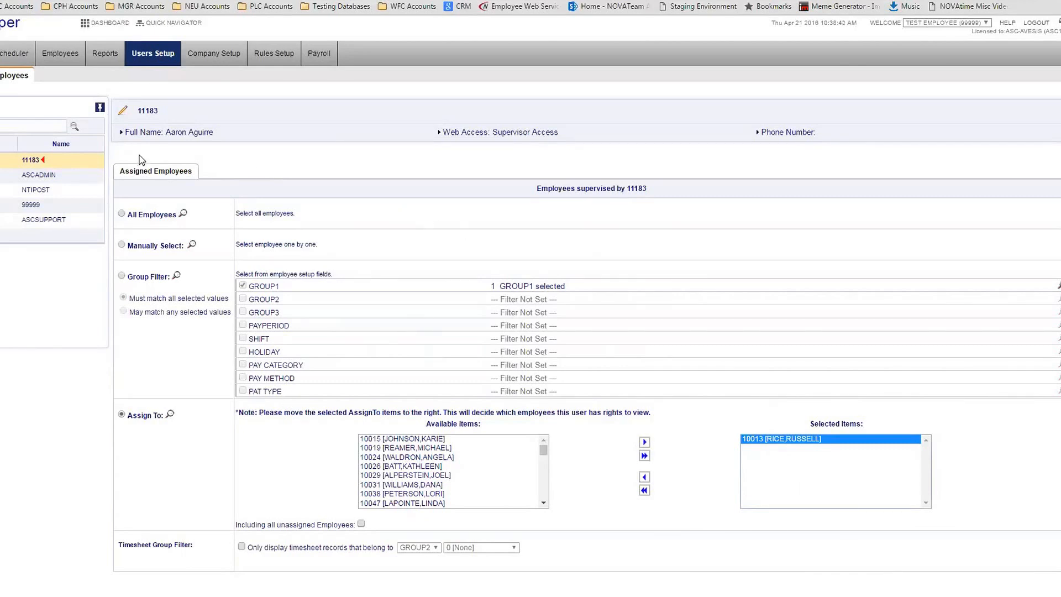
left_click(1, 75)
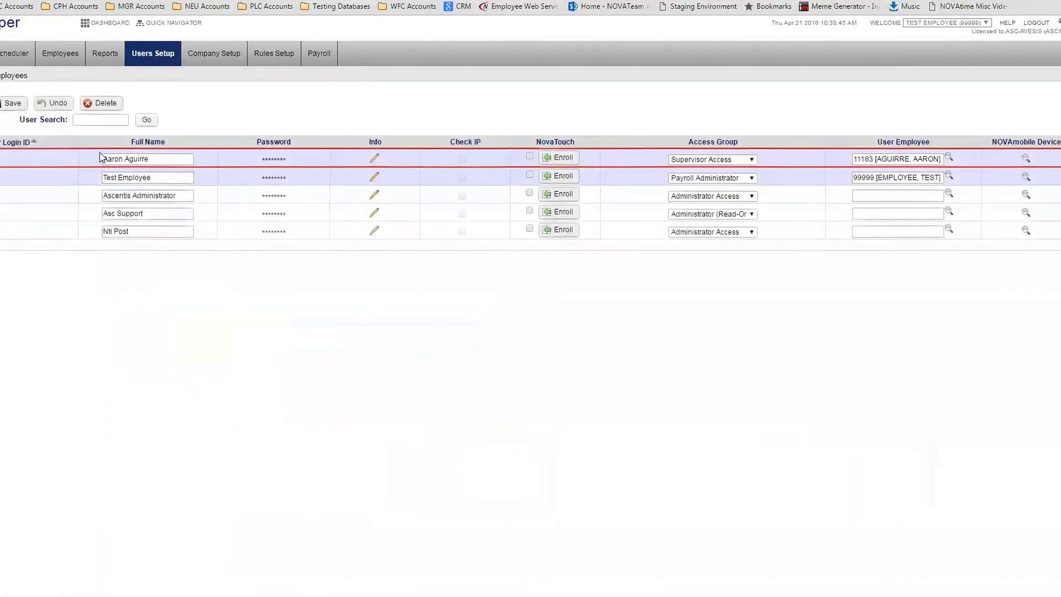
Delete the new supervisor user and accept the deletion warning
left_click(88, 102)
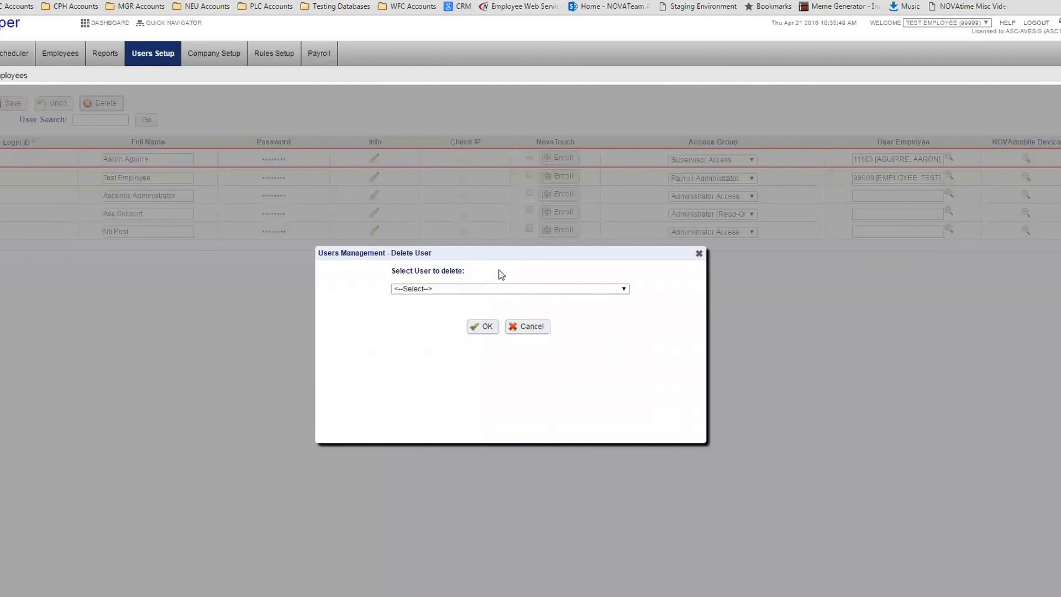
left_click(487, 290)
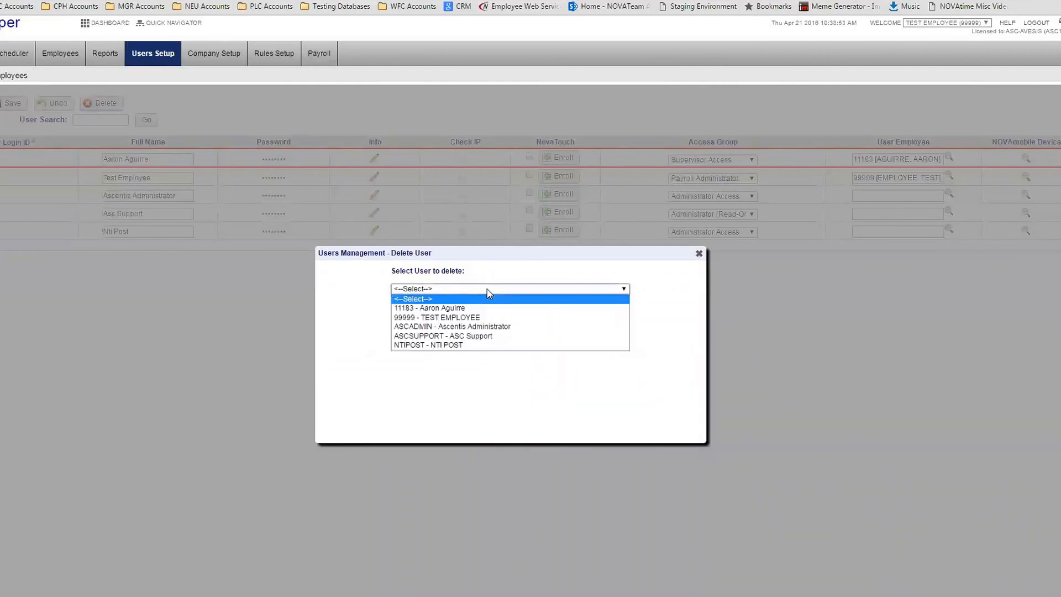
left_click(472, 308)
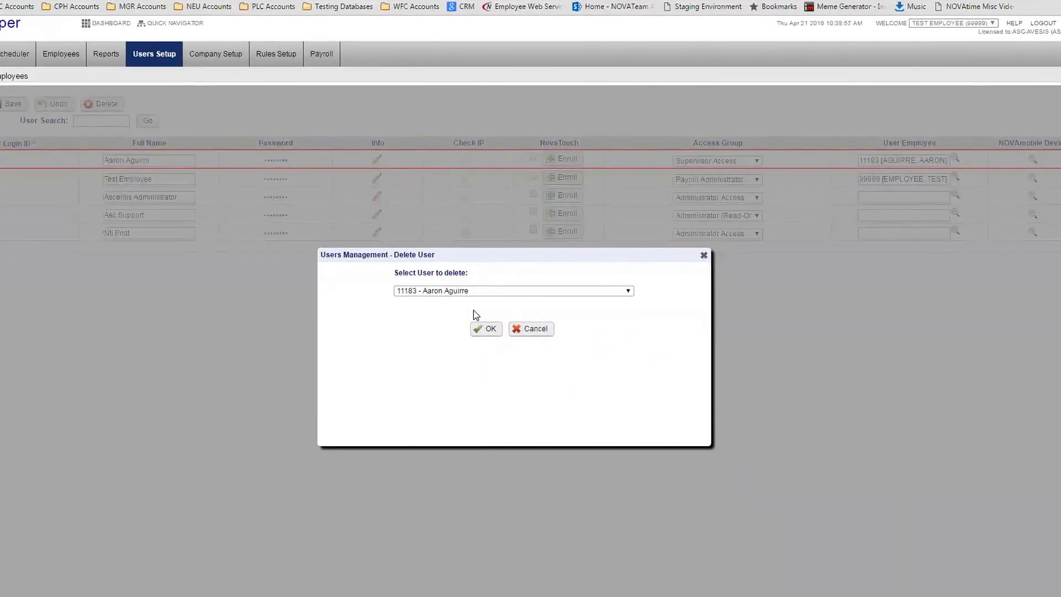
left_click(492, 336)
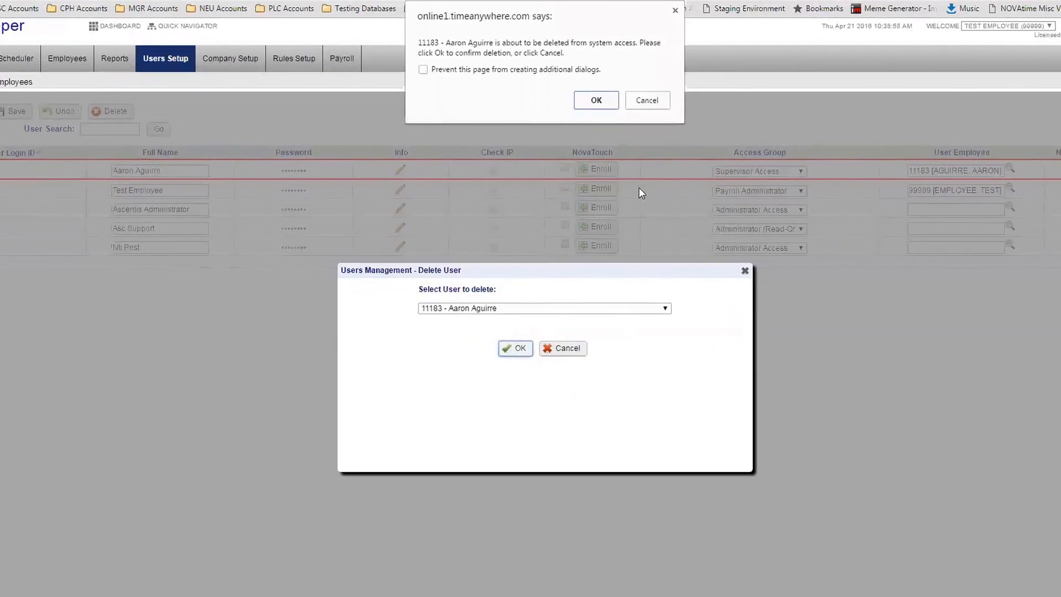
left_click(578, 95)
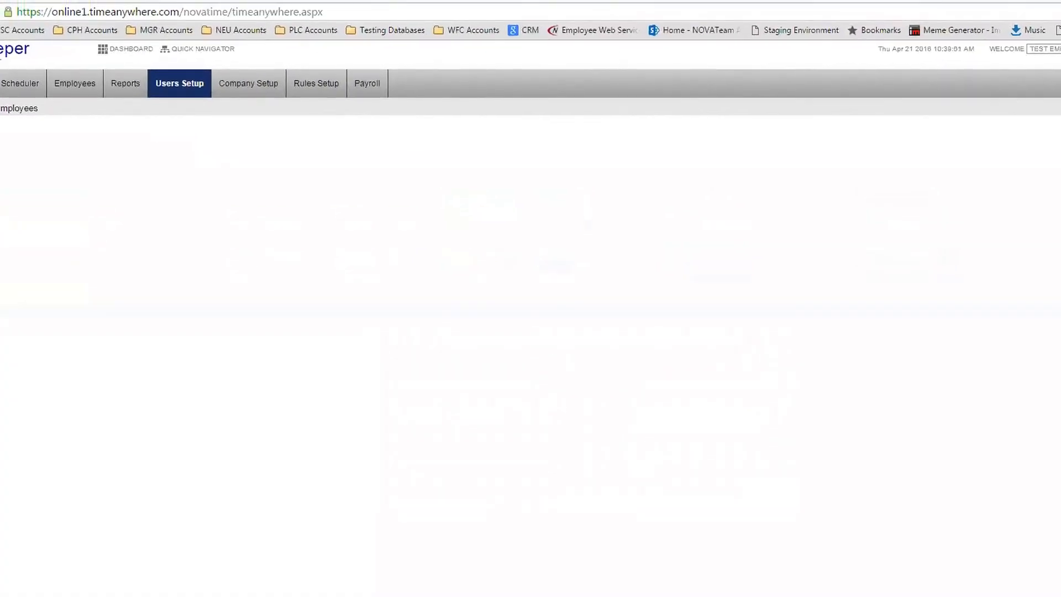